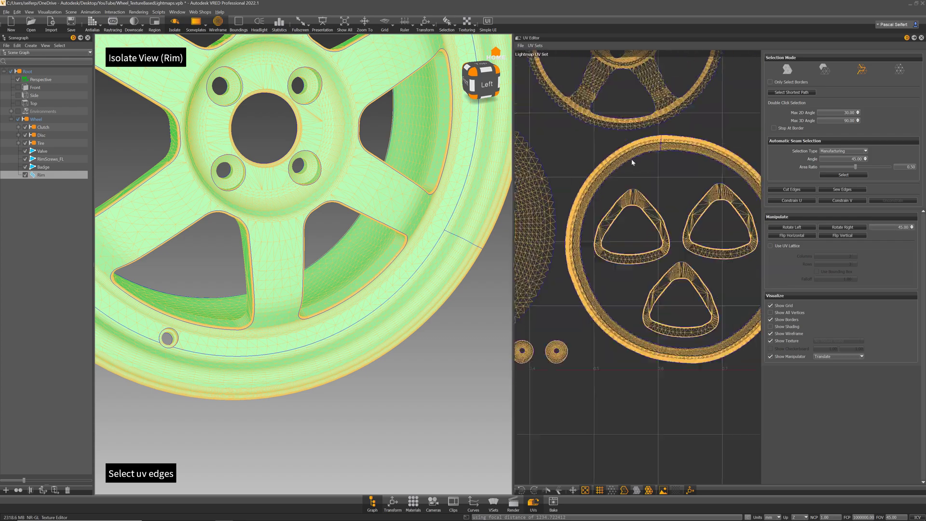
Step: Select UV edges on the rim's large ring island in the UV layout
{"action": "scroll", "coordinate": [635, 161], "scroll_direction": "up", "scroll_amount": 5}
{"action": "middle_click_drag", "start_coordinate": [575, 413], "coordinate": [676, 343]}
{"action": "scroll", "coordinate": [677, 343], "scroll_direction": "down", "scroll_amount": 4}
{"action": "scroll", "coordinate": [682, 145], "scroll_direction": "up", "scroll_amount": 4}
{"action": "left_click_drag", "start_coordinate": [680, 97], "coordinate": [681, 98], "text": "shift"}
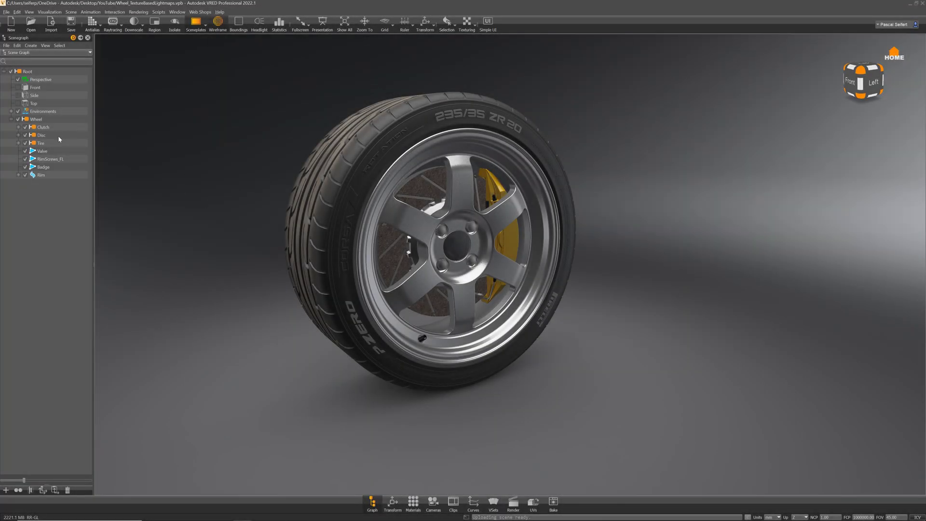
Step: Isolate the Rim in the view and expand its component surfaces in the scene graph
{"action": "left_click", "coordinate": [41, 176]}
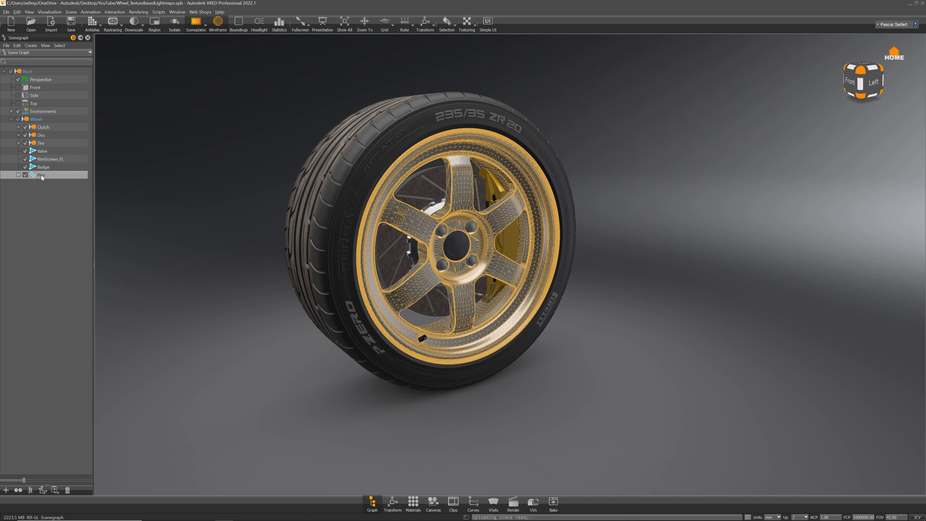
{"action": "key", "text": "i"}
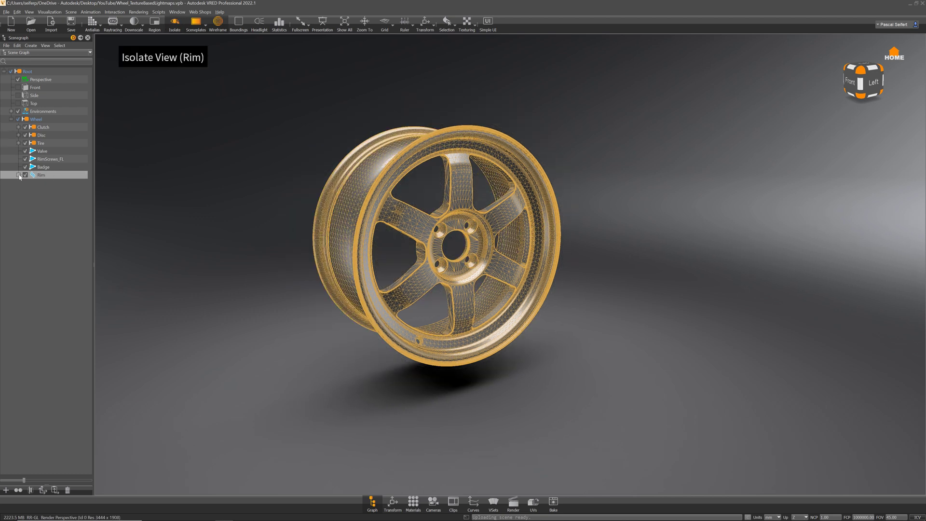
{"action": "right_click", "coordinate": [44, 176]}
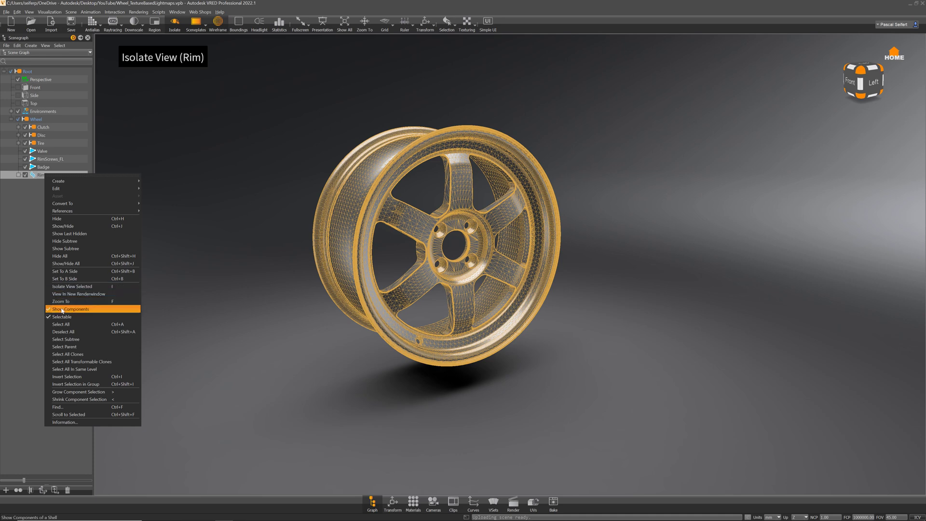
{"action": "left_click", "coordinate": [18, 175]}
{"action": "left_click", "coordinate": [18, 176]}
Step: Set the viewport selection mode to Component and select the front-face surfaces of the spokes
{"action": "right_click", "coordinate": [452, 200]}
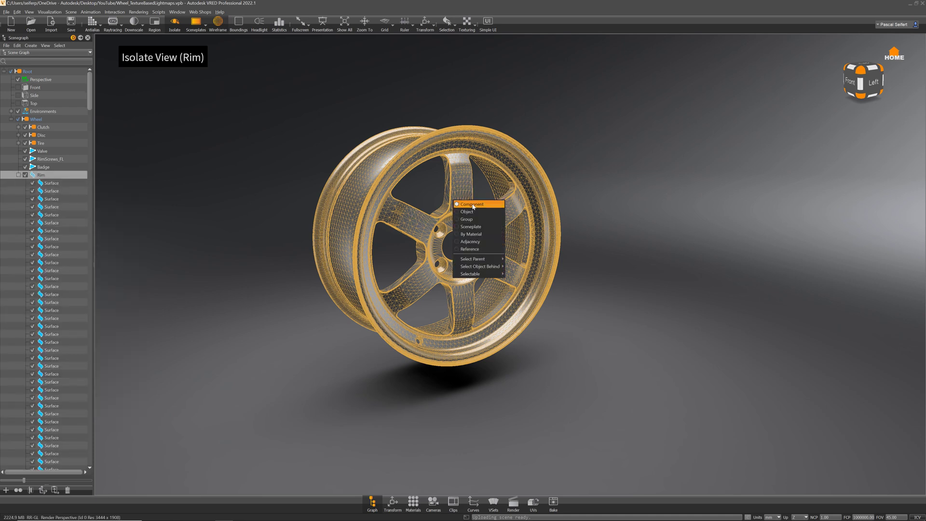
{"action": "left_click", "coordinate": [465, 204]}
{"action": "left_click", "coordinate": [419, 232], "text": "ctrl+shift"}
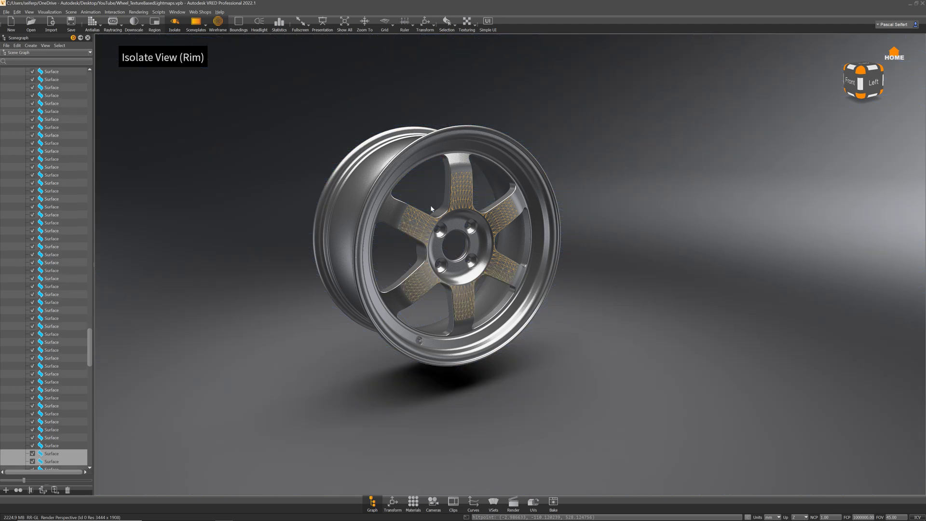
Step: Select the ring surfaces on the inward sides of the rim's rear and front flanges
{"action": "left_click_drag", "start_coordinate": [479, 247], "coordinate": [485, 247]}
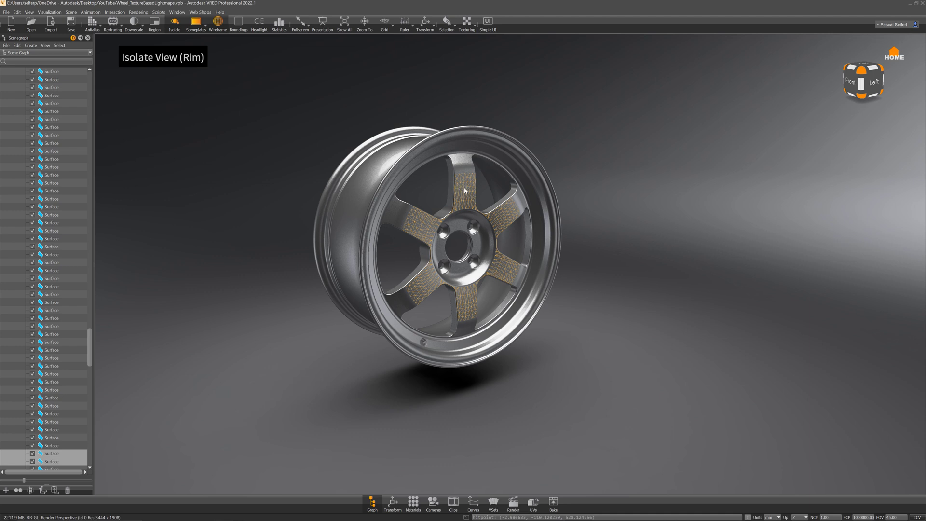
{"action": "left_click_drag", "start_coordinate": [465, 191], "coordinate": [383, 162]}
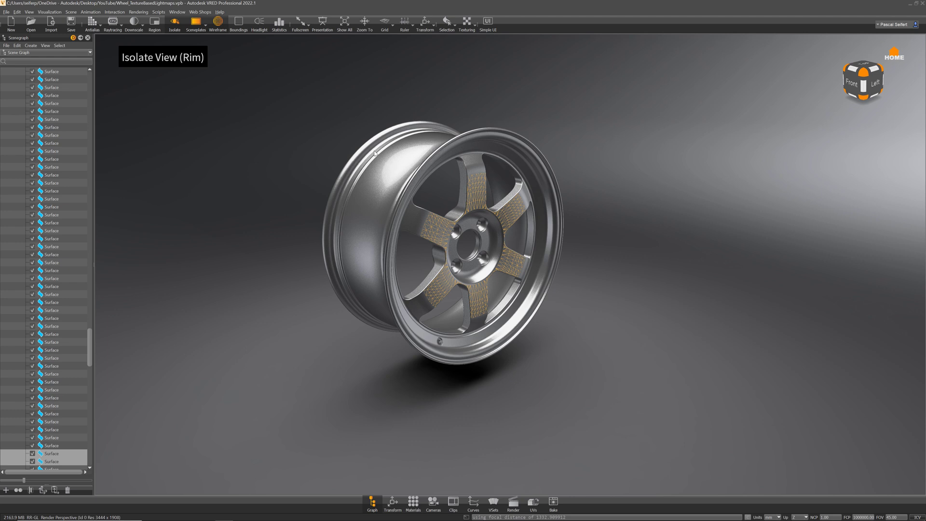
{"action": "left_click", "coordinate": [338, 185], "text": "shift"}
{"action": "left_click", "coordinate": [336, 196], "text": "ctrl+shift"}
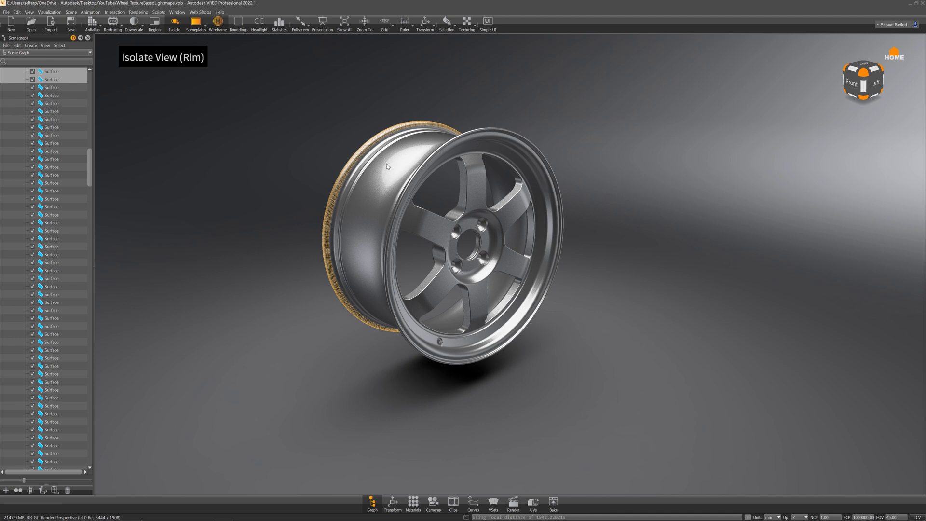
{"action": "left_click_drag", "start_coordinate": [393, 160], "coordinate": [462, 170]}
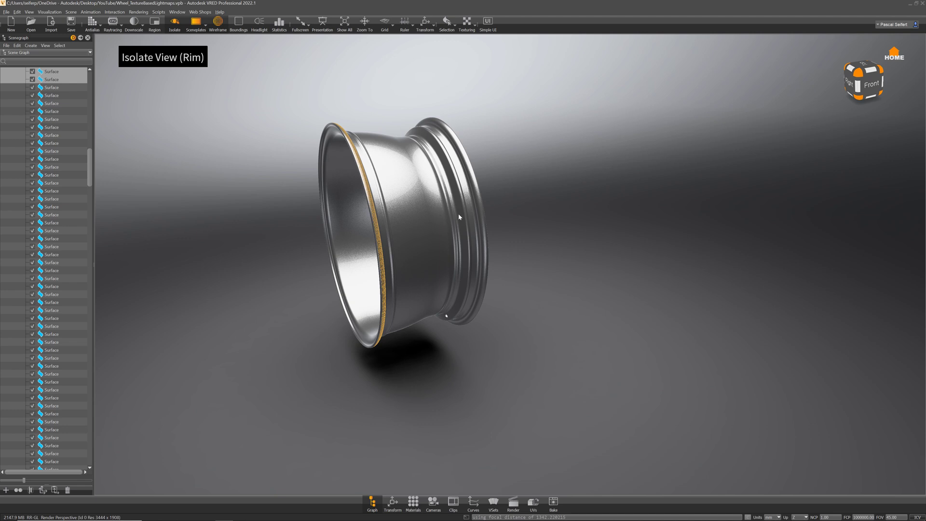
{"action": "left_click_drag", "start_coordinate": [459, 217], "coordinate": [280, 236]}
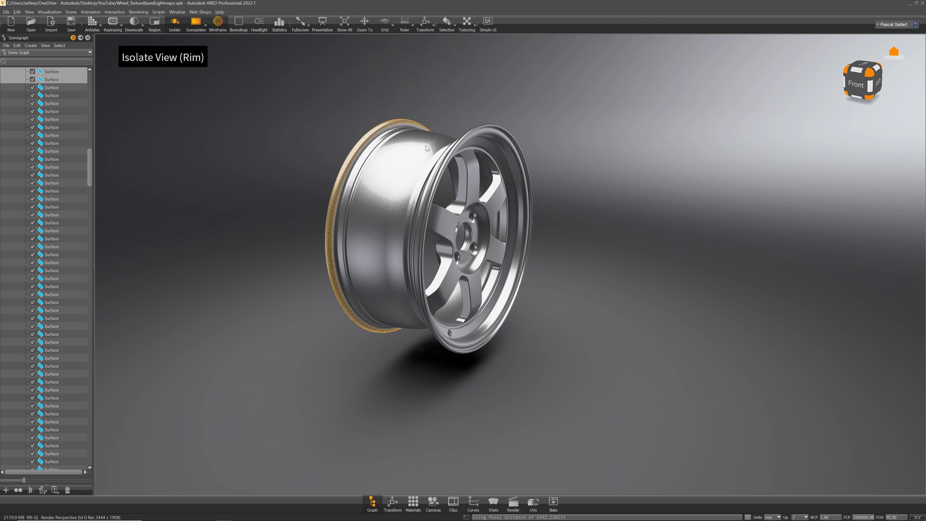
{"action": "left_click_drag", "start_coordinate": [427, 147], "coordinate": [477, 172]}
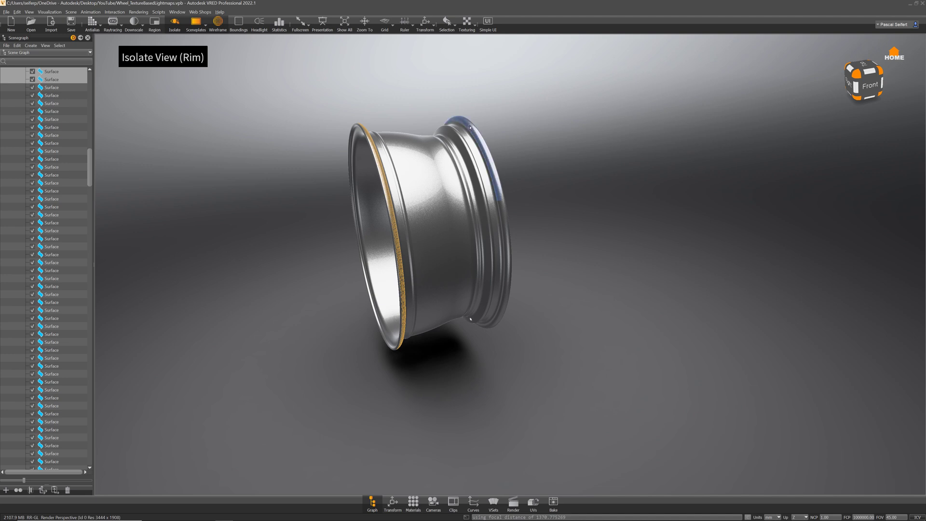
{"action": "left_click", "coordinate": [500, 196]}
{"action": "left_click", "coordinate": [505, 218], "text": "shift"}
{"action": "left_click_drag", "start_coordinate": [481, 217], "coordinate": [384, 188]}
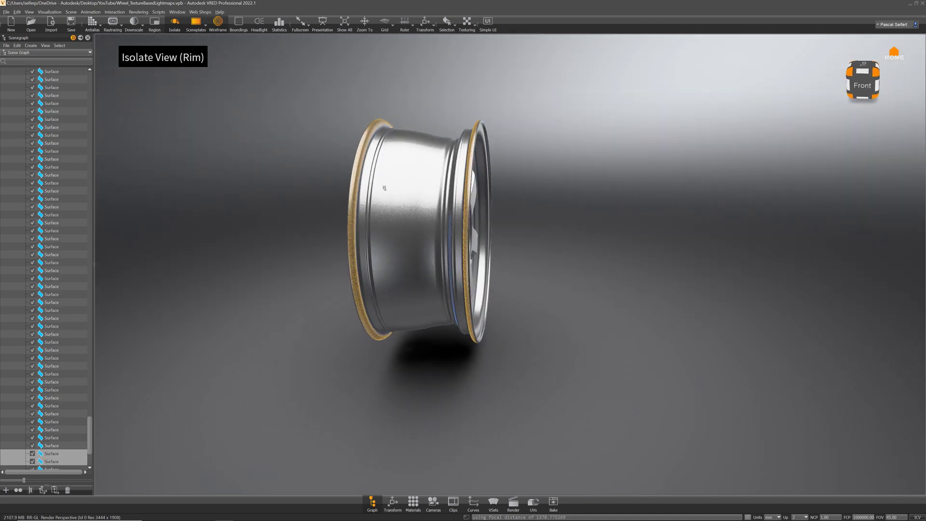
Step: Enable the colour-coded face normal rendering and hide the Environments node
{"action": "left_click", "coordinate": [48, 13]}
{"action": "left_click", "coordinate": [67, 53]}
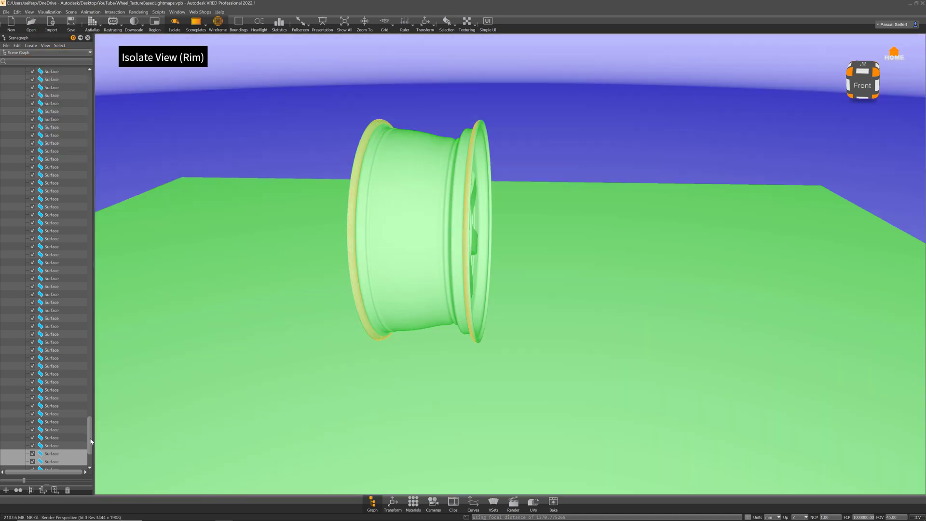
{"action": "left_click_drag", "start_coordinate": [90, 440], "coordinate": [108, 70]}
{"action": "left_click", "coordinate": [18, 111]}
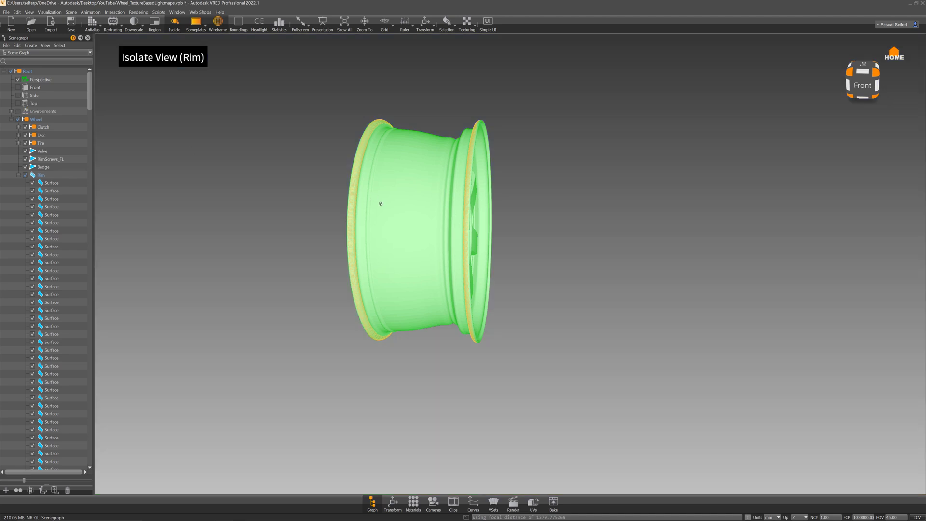
Step: Delete the selected ring surfaces on both rim flanges
{"action": "left_click_drag", "start_coordinate": [381, 203], "coordinate": [473, 222]}
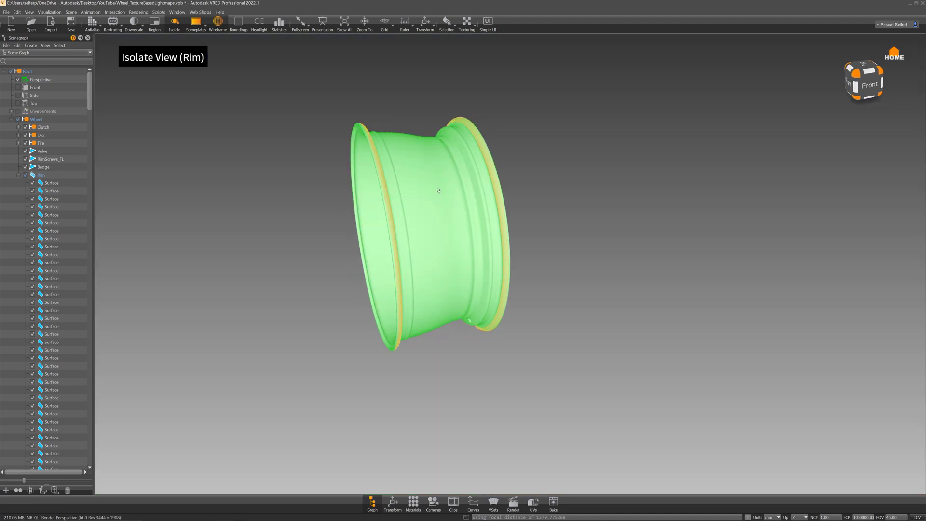
{"action": "left_click_drag", "start_coordinate": [436, 192], "coordinate": [446, 195]}
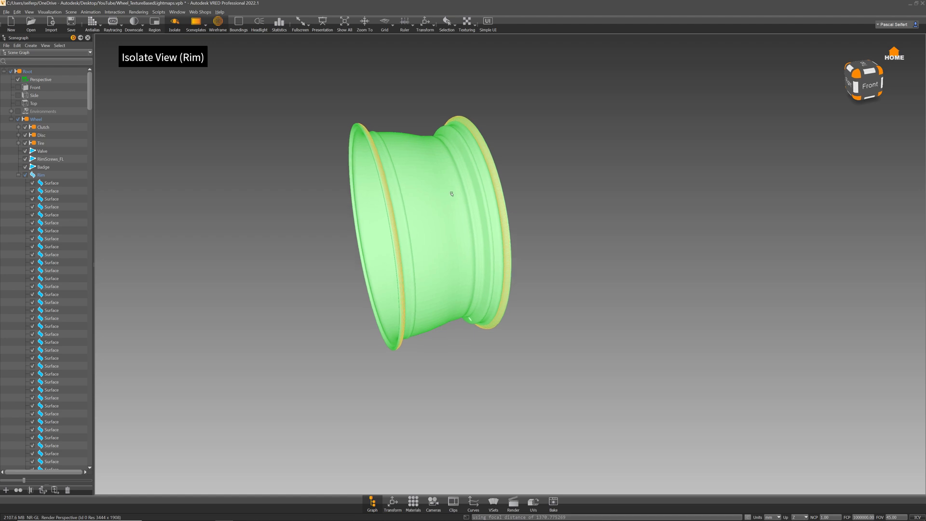
{"action": "key", "text": "Escape"}
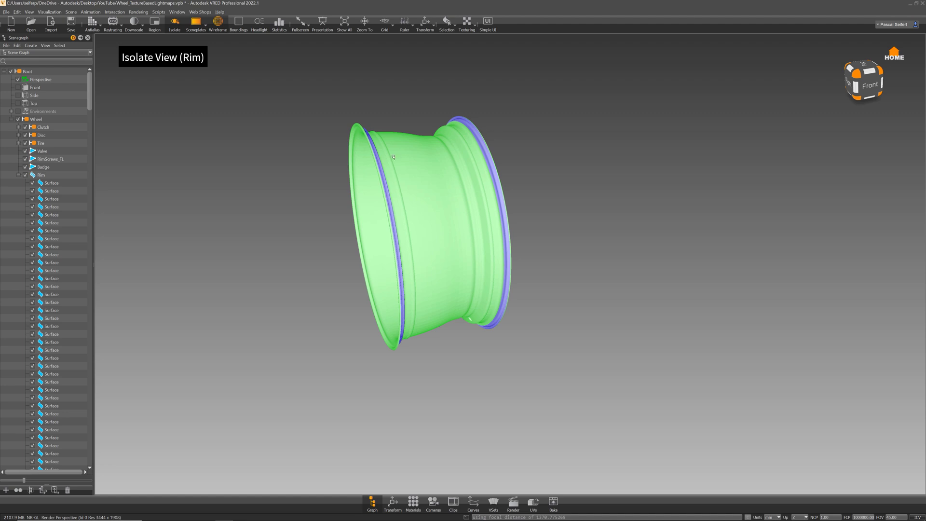
Step: Select the hub's rear mounting face with its adjoining edge surfaces around the pockets, and delete them
{"action": "left_click_drag", "start_coordinate": [434, 174], "coordinate": [392, 129]}
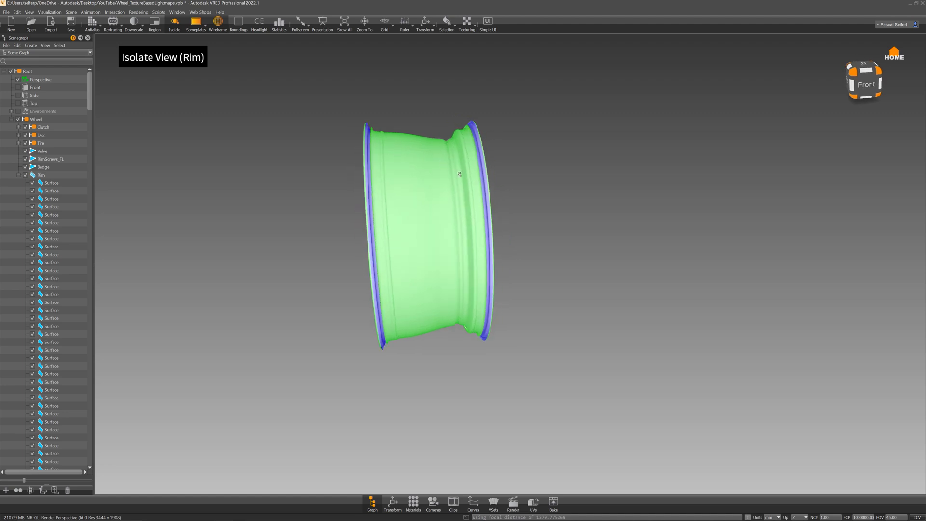
{"action": "left_click_drag", "start_coordinate": [459, 174], "coordinate": [367, 164]}
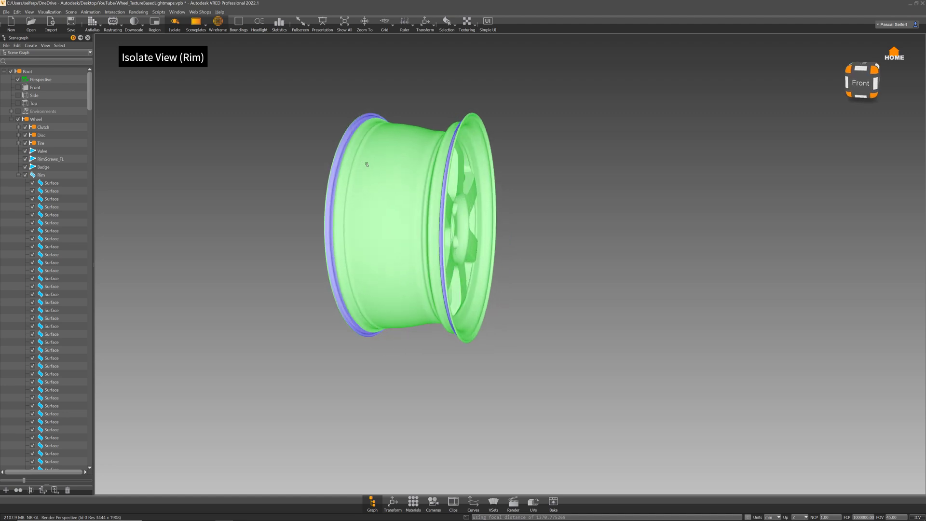
{"action": "left_click_drag", "start_coordinate": [407, 203], "coordinate": [451, 282]}
{"action": "right_click_drag", "start_coordinate": [450, 281], "coordinate": [377, 212]}
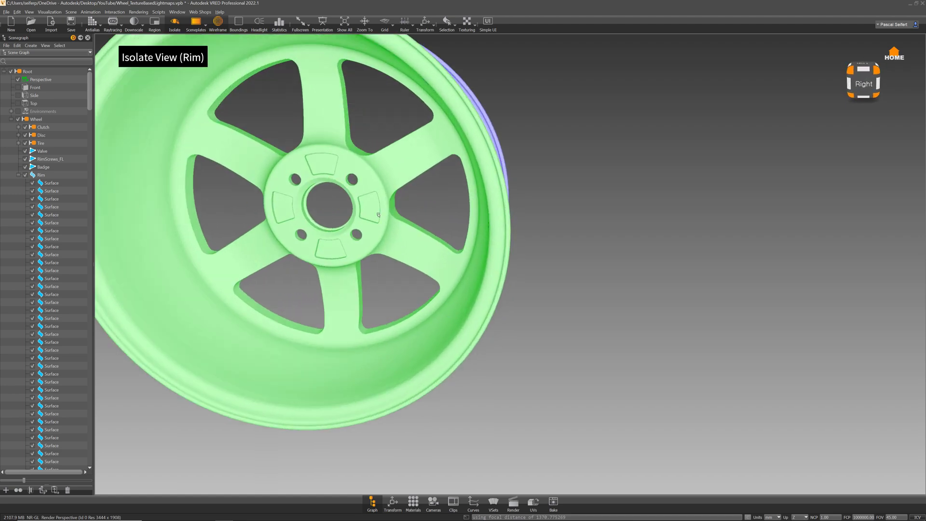
{"action": "middle_click_drag", "start_coordinate": [376, 212], "coordinate": [427, 201]}
{"action": "left_click", "coordinate": [429, 195], "text": "shift"}
{"action": "right_click_drag", "start_coordinate": [435, 156], "coordinate": [397, 189]}
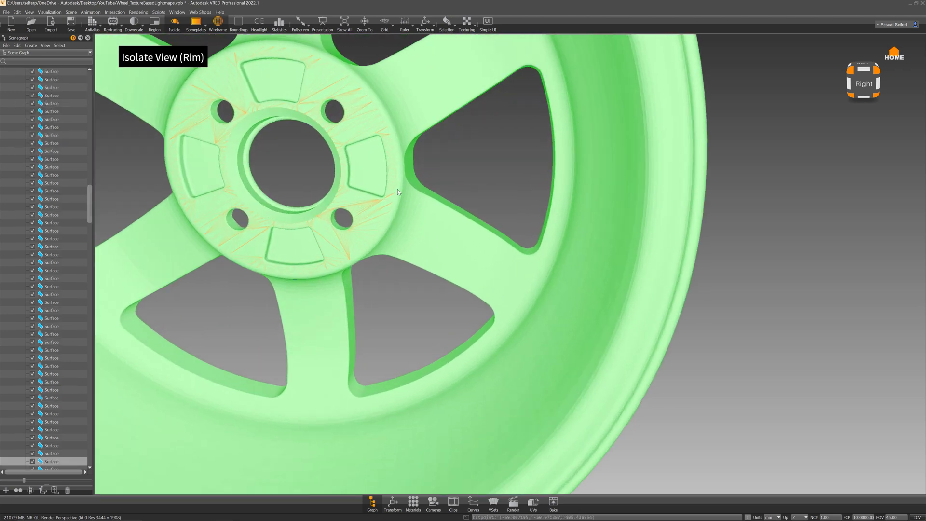
{"action": "middle_click_drag", "start_coordinate": [397, 189], "coordinate": [466, 211]}
{"action": "left_click", "coordinate": [434, 144], "text": "shift"}
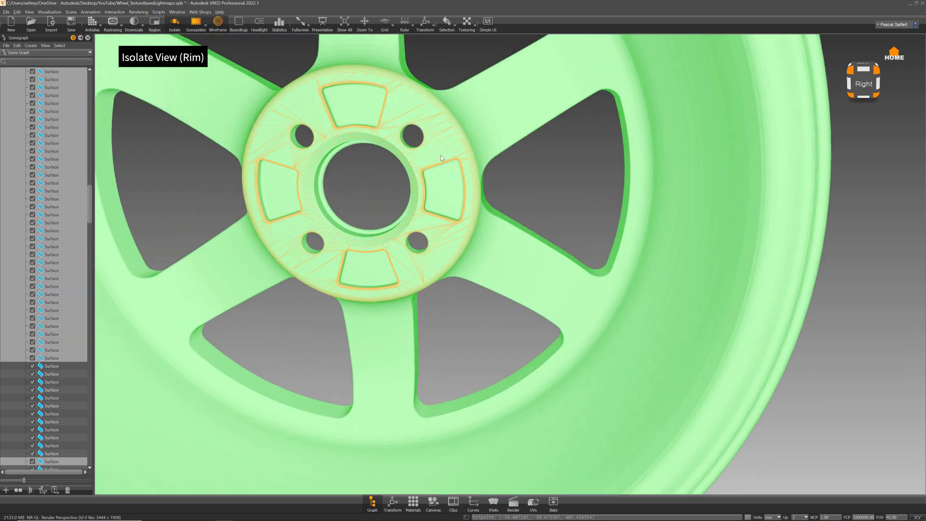
{"action": "right_click_drag", "start_coordinate": [441, 155], "coordinate": [435, 137]}
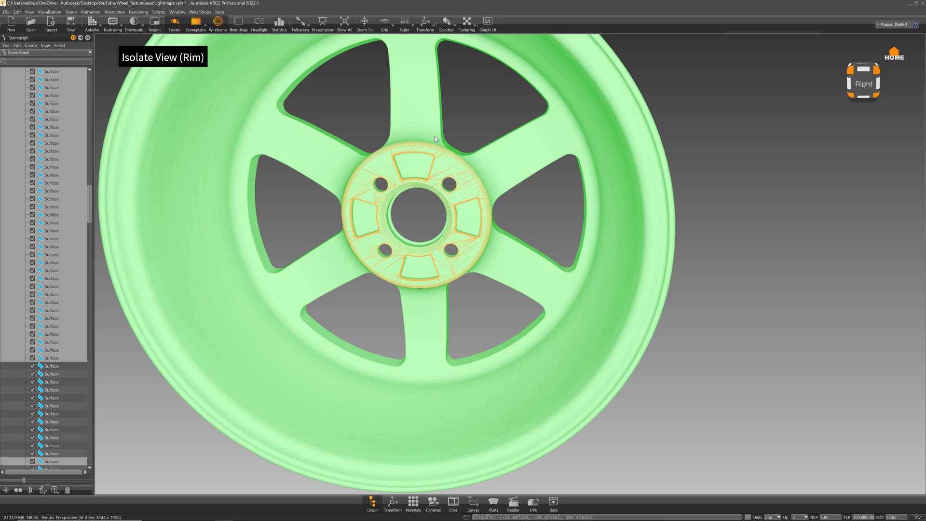
{"action": "key", "text": "Delete"}
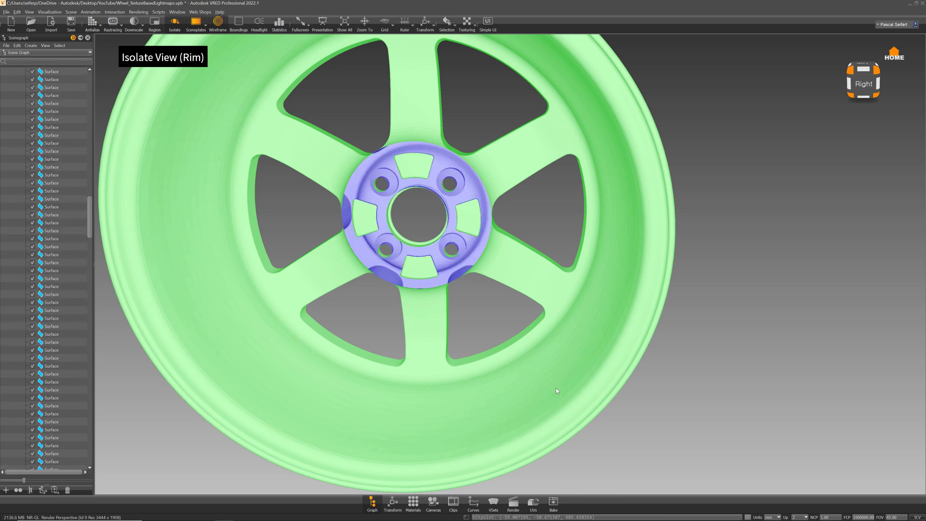
Step: Select the barrel-side surface around the valve hole behind the front lip and delete it
{"action": "left_click_drag", "start_coordinate": [556, 391], "coordinate": [532, 297]}
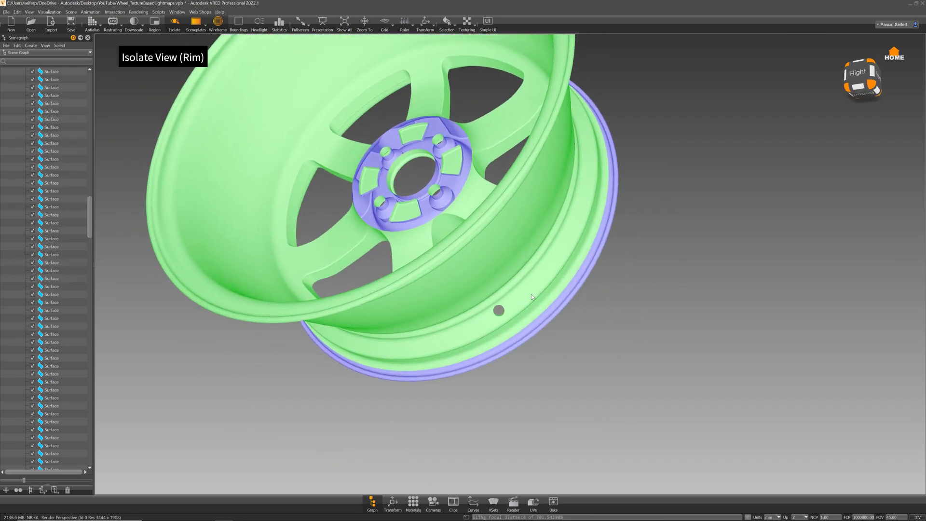
{"action": "right_click_drag", "start_coordinate": [531, 295], "coordinate": [512, 329]}
{"action": "left_click", "coordinate": [535, 315]}
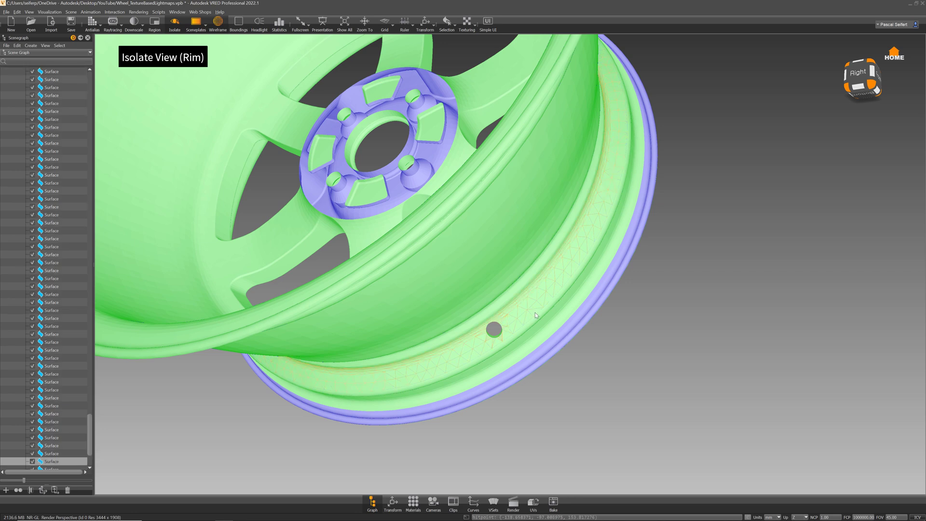
{"action": "key", "text": "Delete"}
Step: Select an outer barrel surface, grow the component selection across the barrel's outside, and delete the selected surfaces
{"action": "right_click_drag", "start_coordinate": [535, 313], "coordinate": [485, 166]}
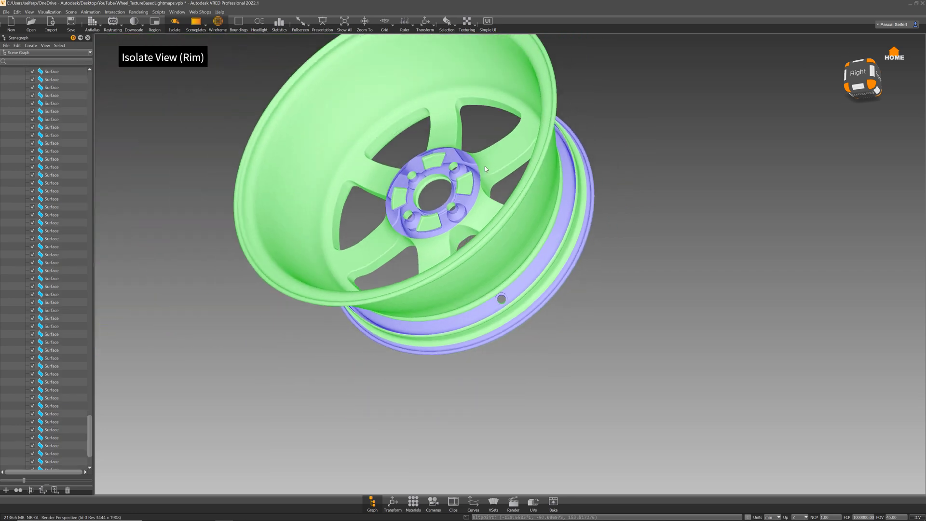
{"action": "left_click_drag", "start_coordinate": [485, 166], "coordinate": [468, 248]}
{"action": "left_click", "coordinate": [496, 160]}
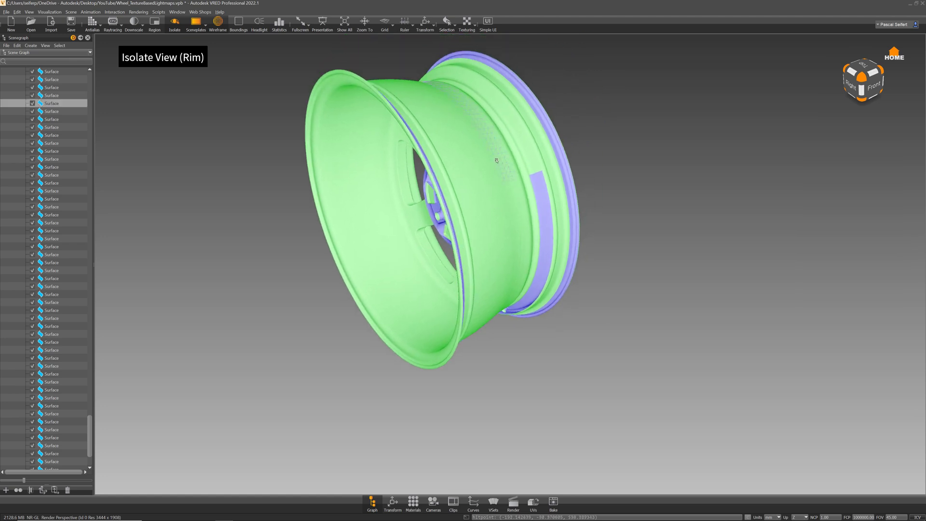
{"action": "right_click", "coordinate": [49, 104]}
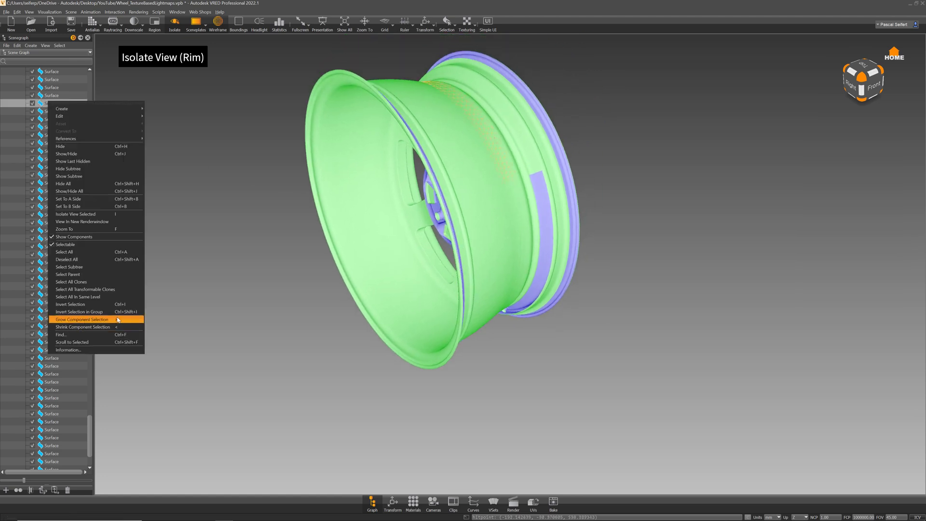
{"action": "middle_click_drag", "start_coordinate": [593, 197], "coordinate": [584, 207]}
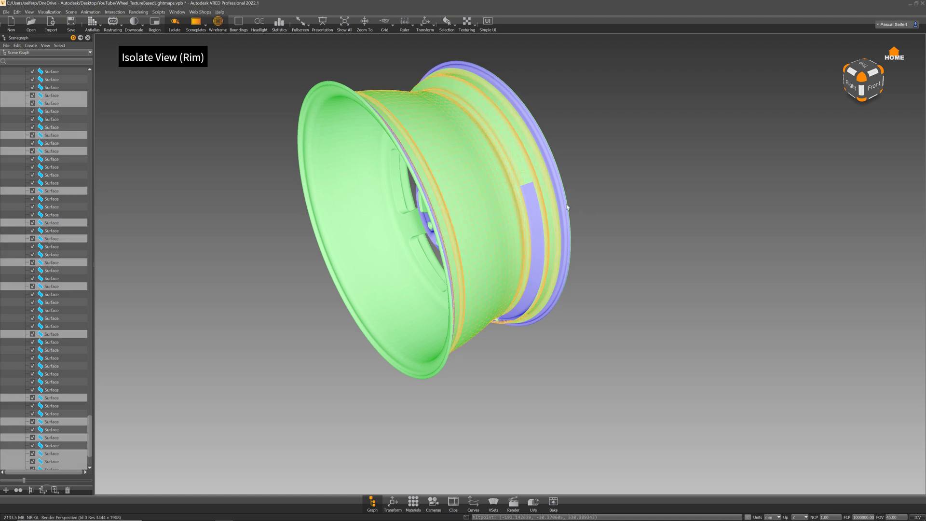
{"action": "left_click_drag", "start_coordinate": [512, 131], "coordinate": [403, 117]}
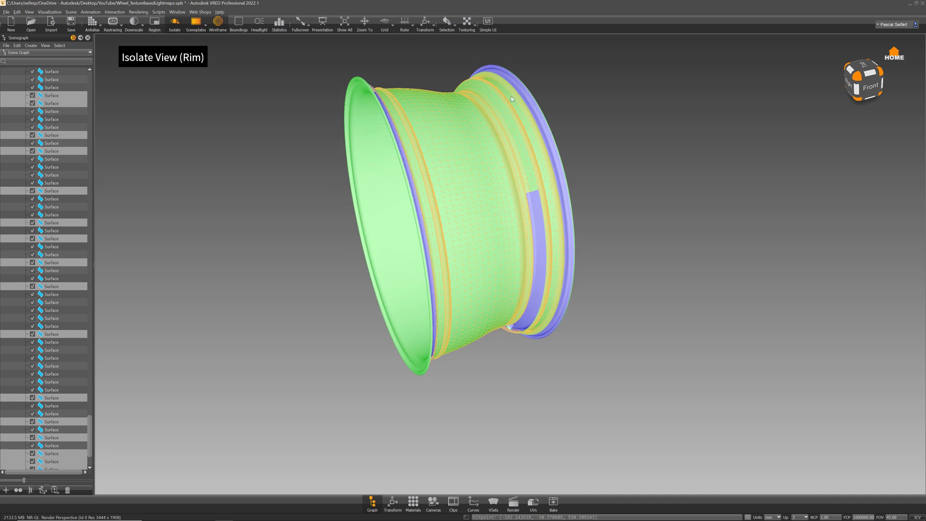
{"action": "middle_click_drag", "start_coordinate": [518, 119], "coordinate": [504, 127]}
{"action": "key", "text": "Delete"}
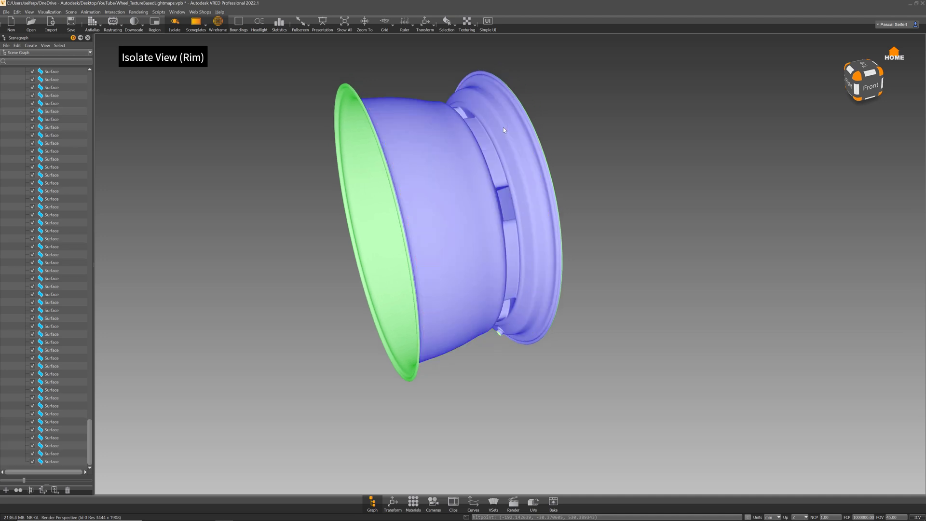
Step: Select the four wedge-shaped pocket surfaces on the hub's rear side with their adjoining surfaces and delete them
{"action": "left_click_drag", "start_coordinate": [598, 241], "coordinate": [709, 244]}
{"action": "middle_click_drag", "start_coordinate": [455, 269], "coordinate": [494, 259]}
{"action": "left_click_drag", "start_coordinate": [495, 259], "coordinate": [559, 257]}
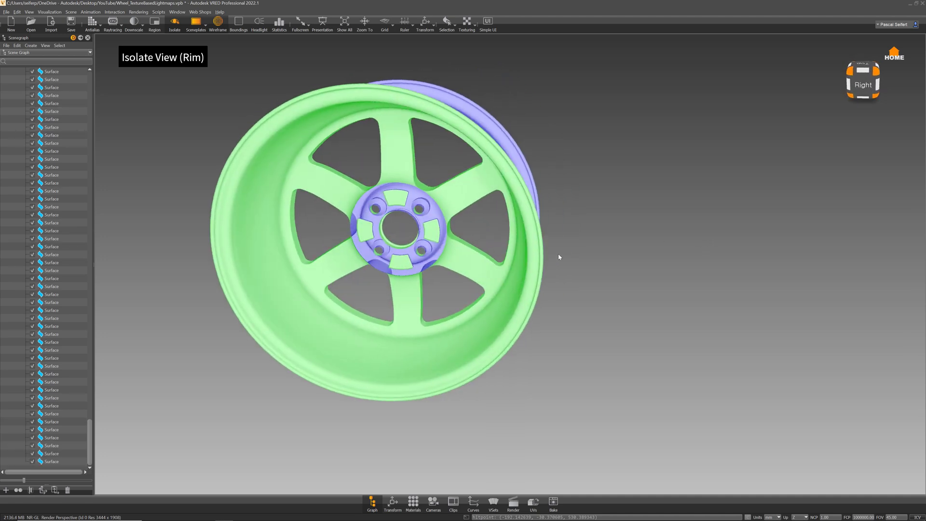
{"action": "left_click", "coordinate": [436, 231], "text": "ctrl+shift"}
{"action": "left_click", "coordinate": [399, 195], "text": "ctrl+shift"}
{"action": "left_click", "coordinate": [366, 230], "text": "ctrl+shift"}
{"action": "left_click", "coordinate": [406, 262], "text": "ctrl+shift"}
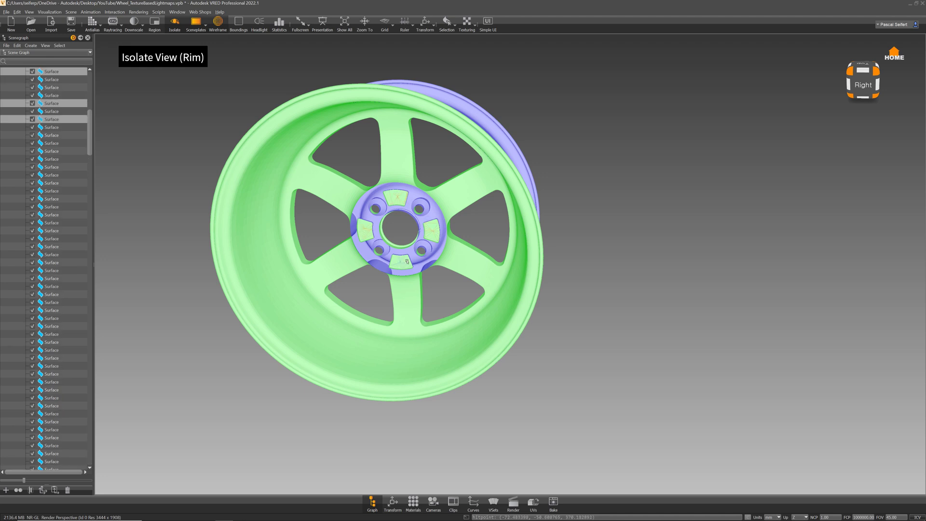
{"action": "scroll", "coordinate": [438, 264], "scroll_direction": "up", "scroll_amount": 3}
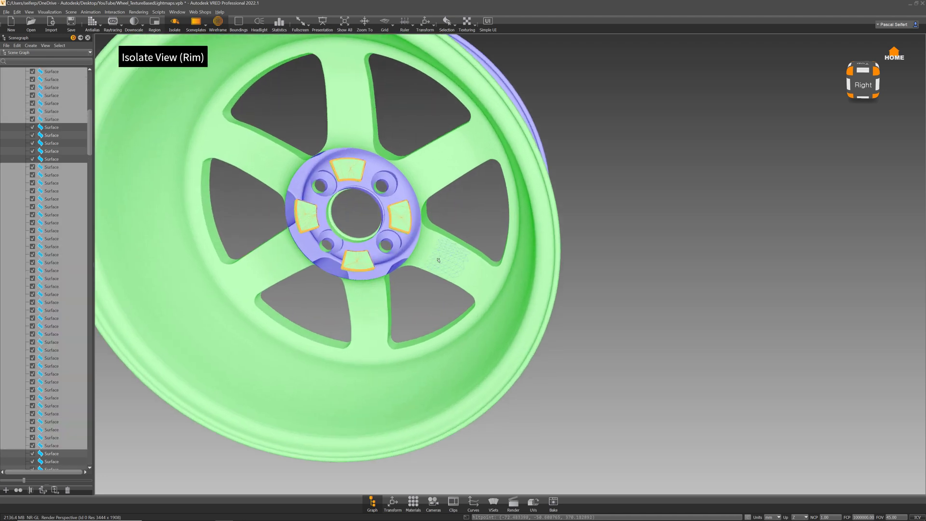
{"action": "key", "text": "Delete"}
Step: Delete the inner wall surfaces of the hub's center bore
{"action": "left_click_drag", "start_coordinate": [437, 264], "coordinate": [593, 268]}
{"action": "middle_click_drag", "start_coordinate": [379, 260], "coordinate": [552, 226]}
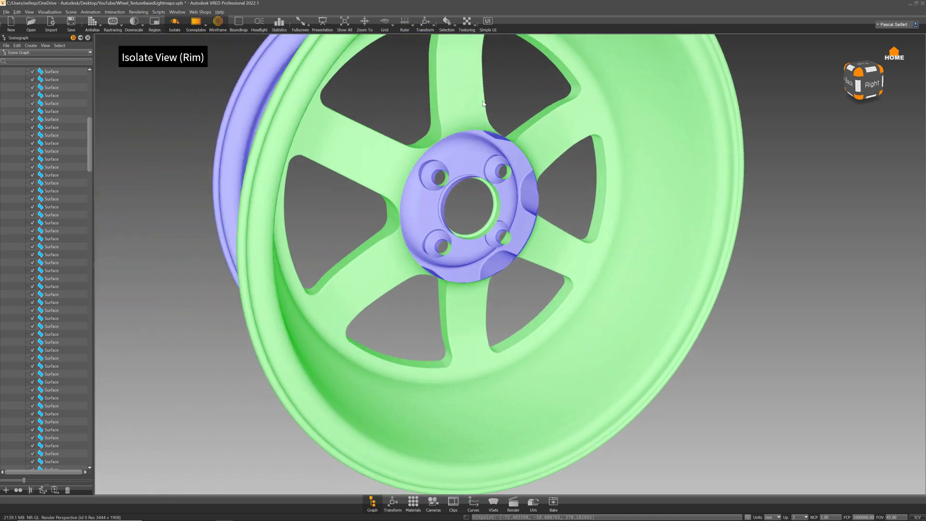
{"action": "scroll", "coordinate": [485, 177], "scroll_direction": "up", "scroll_amount": 5}
{"action": "left_click", "coordinate": [478, 139], "text": "ctrl+shift"}
{"action": "left_click", "coordinate": [471, 111], "text": "ctrl+shift"}
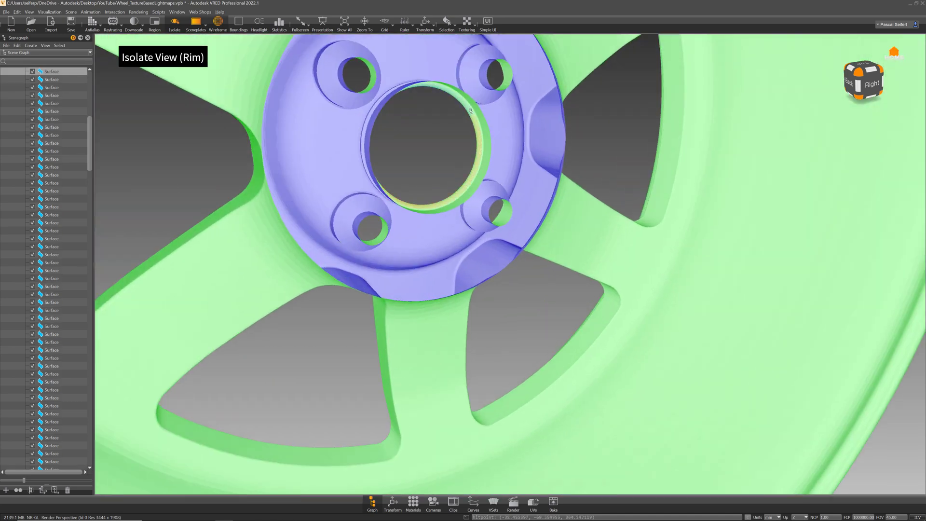
{"action": "key", "text": "Delete"}
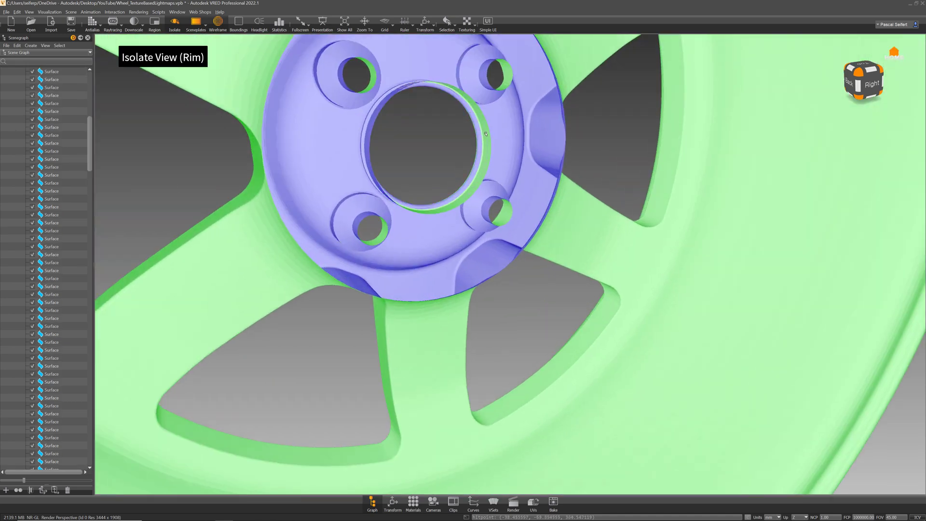
{"action": "left_click", "coordinate": [484, 135], "text": "ctrl+shift"}
{"action": "left_click", "coordinate": [483, 132], "text": "ctrl+shift"}
{"action": "key", "text": "Delete"}
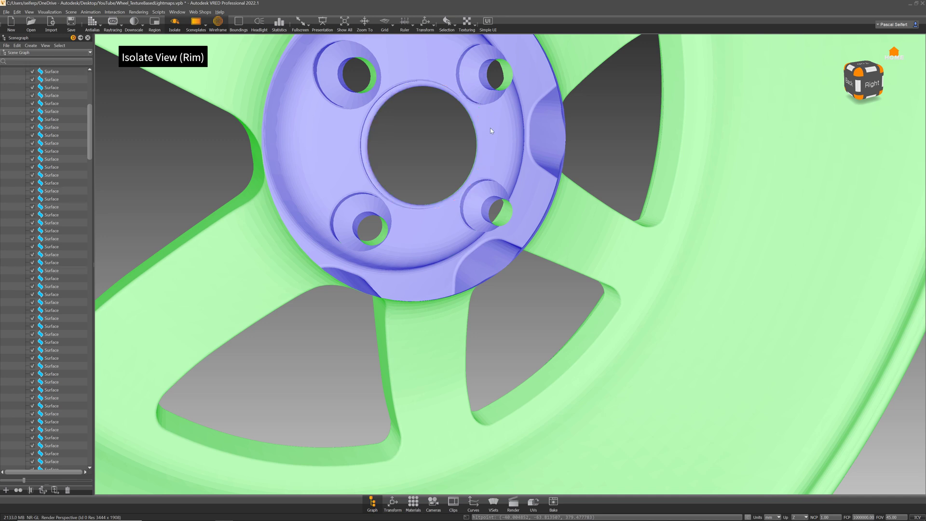
Step: Bring the rim's front side into view and switch the viewport to Realistic Rendering
{"action": "right_click_drag", "start_coordinate": [616, 276], "coordinate": [567, 38]}
{"action": "left_click_drag", "start_coordinate": [684, 272], "coordinate": [400, 241]}
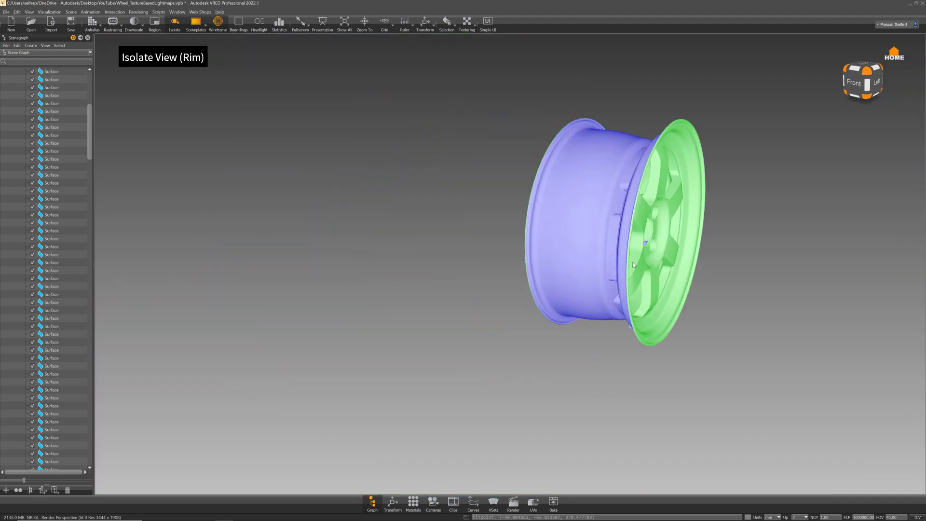
{"action": "middle_click_drag", "start_coordinate": [401, 241], "coordinate": [263, 244]}
{"action": "left_click_drag", "start_coordinate": [262, 244], "coordinate": [246, 241]}
{"action": "left_click", "coordinate": [53, 14]}
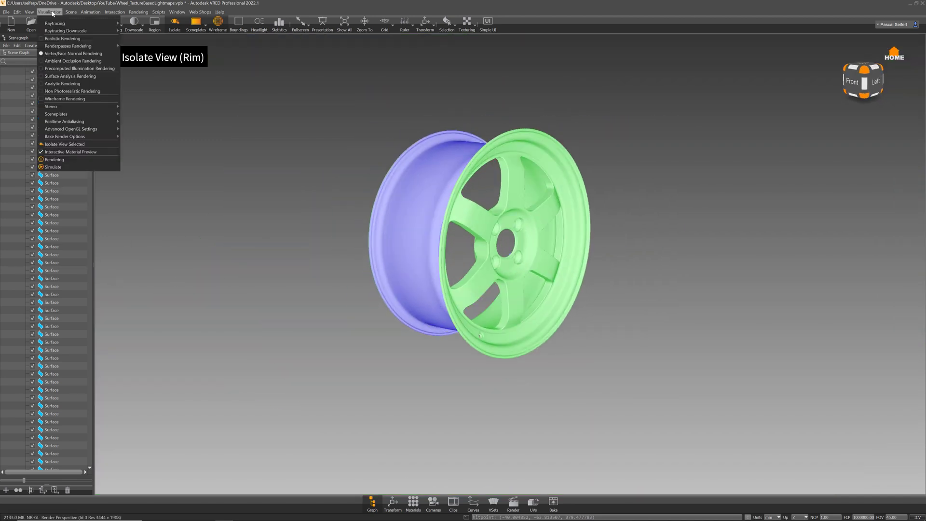
{"action": "left_click", "coordinate": [53, 39]}
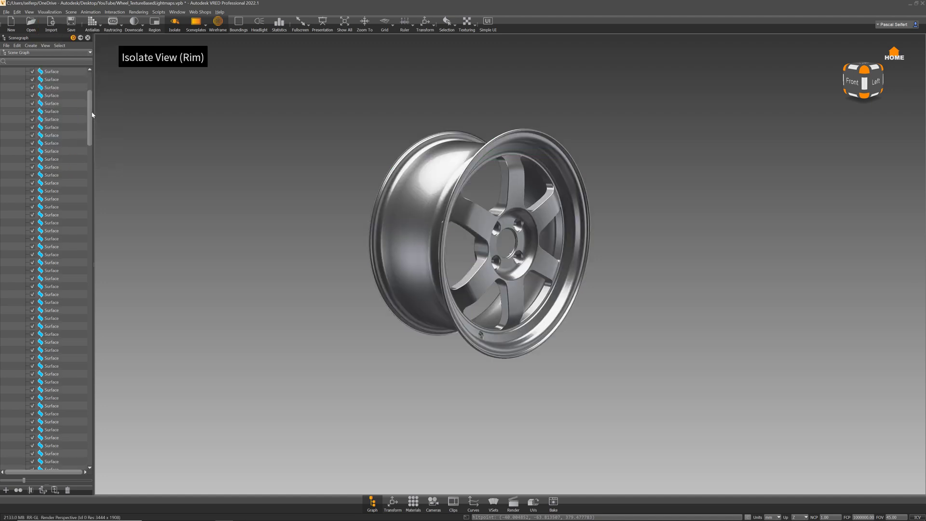
Step: Turn off Show Components for the Rim node and end the isolated view
{"action": "scroll", "coordinate": [43, 184], "scroll_direction": "up", "scroll_amount": 5}
{"action": "right_click", "coordinate": [42, 176]}
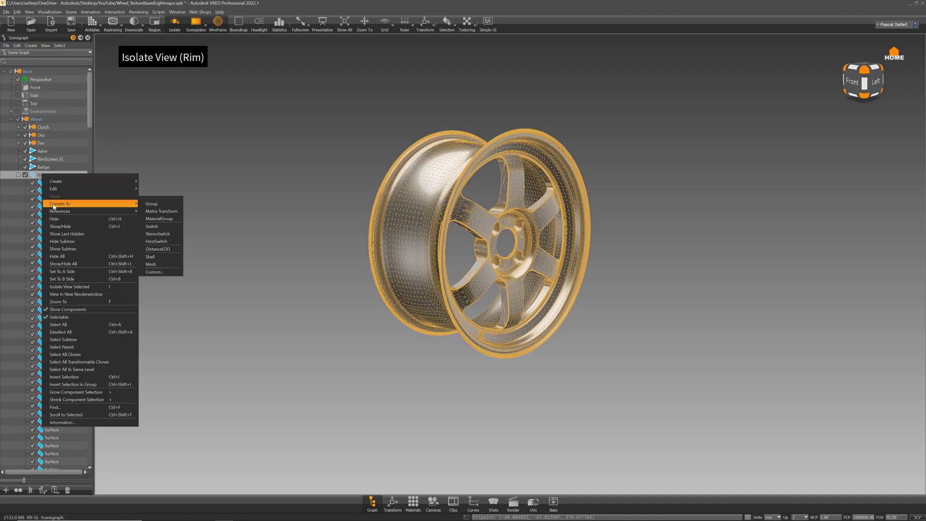
{"action": "left_click", "coordinate": [63, 309]}
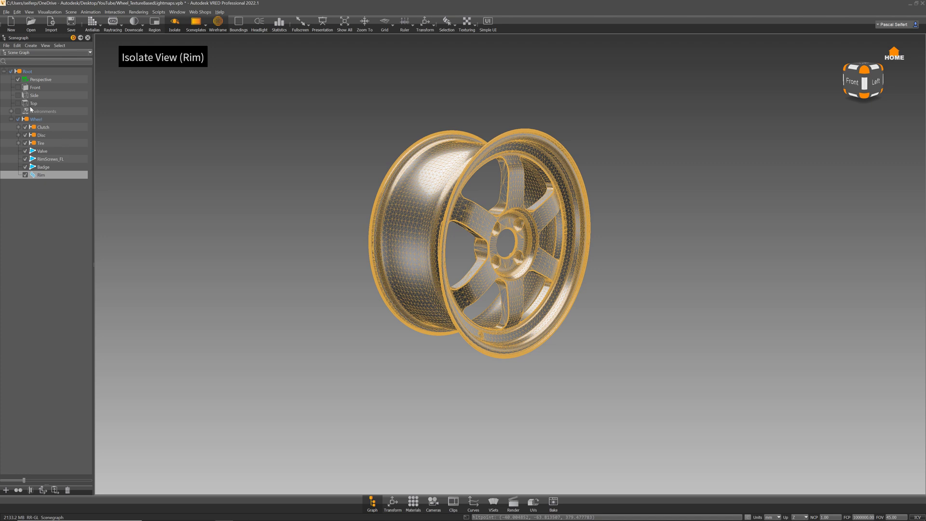
{"action": "left_click", "coordinate": [175, 21]}
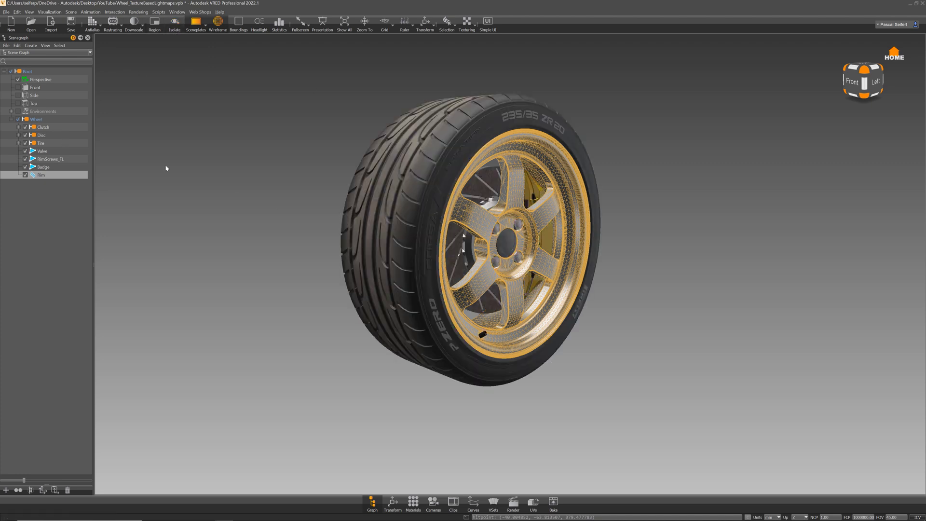
Step: Show the Environments node and turn off the wireframe display
{"action": "left_click", "coordinate": [18, 111]}
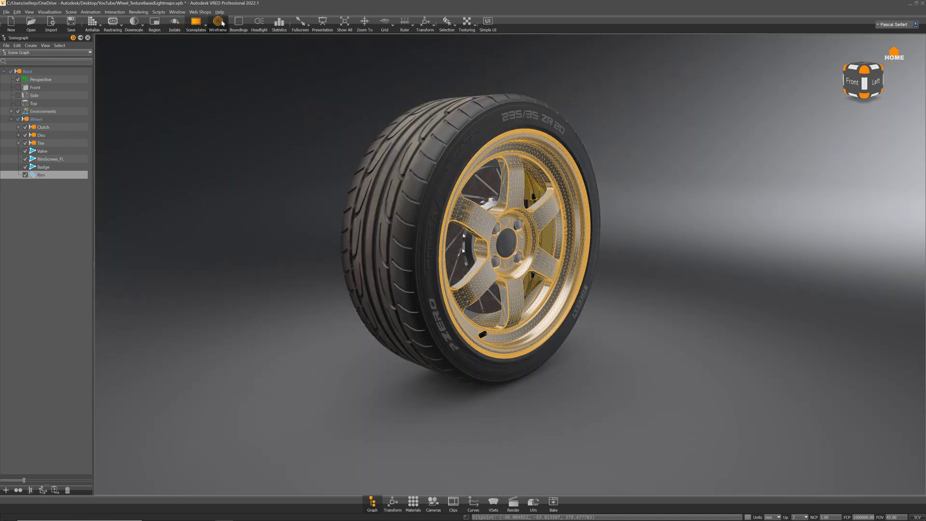
{"action": "left_click", "coordinate": [222, 23]}
{"action": "left_click_drag", "start_coordinate": [465, 253], "coordinate": [431, 260], "text": "alt"}
{"action": "middle_click_drag", "start_coordinate": [493, 283], "coordinate": [451, 289], "text": "alt"}
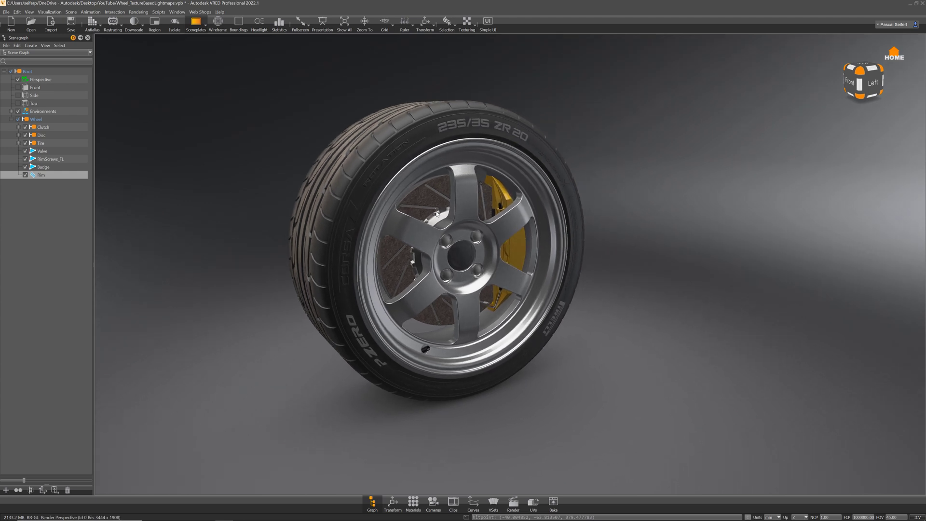
Step: Open the Bake Light and Shadows module and enlarge its window to show all bake settings
{"action": "left_click", "coordinate": [67, 14]}
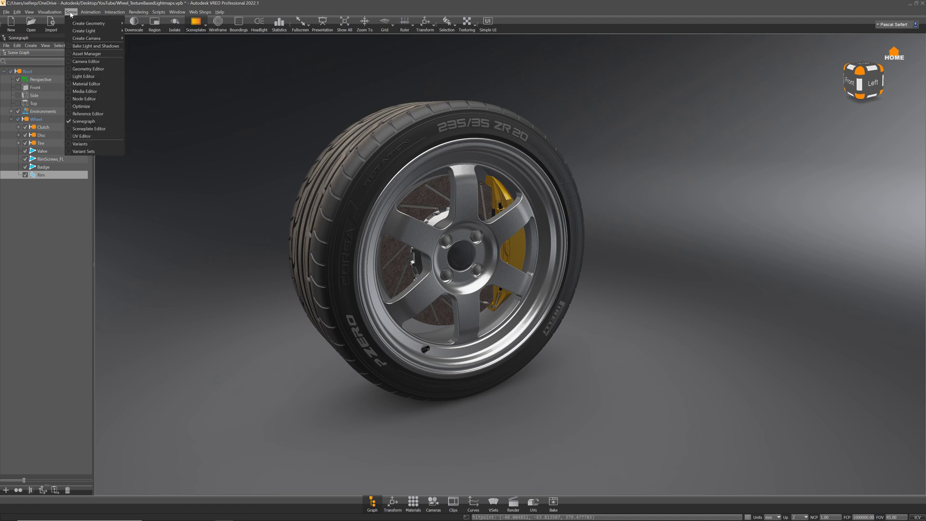
{"action": "left_click", "coordinate": [82, 47]}
{"action": "left_click_drag", "start_coordinate": [195, 222], "coordinate": [196, 49]}
{"action": "left_click_drag", "start_coordinate": [318, 194], "coordinate": [325, 363]}
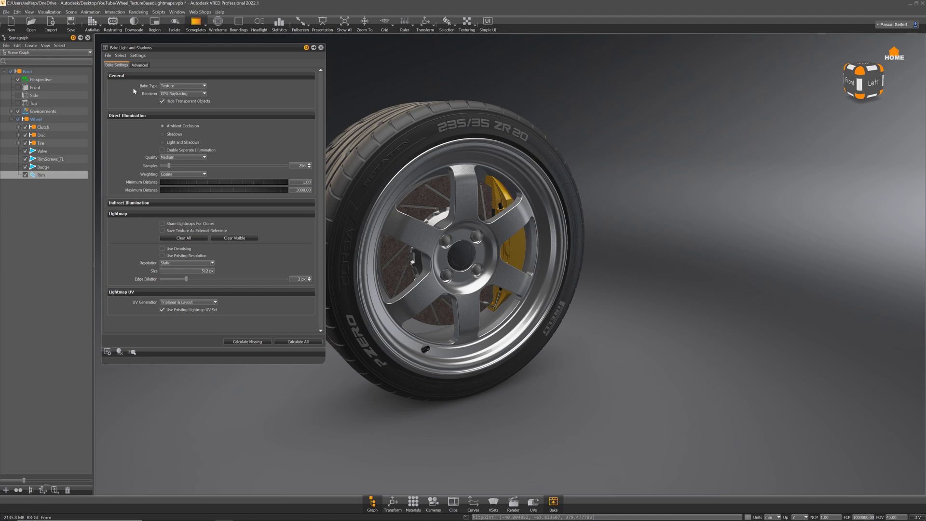
Step: Examine the Bake Type choices, the Weighting choices and the Indirect Illumination settings without changing them
{"action": "left_click", "coordinate": [169, 87]}
{"action": "left_click", "coordinate": [117, 92]}
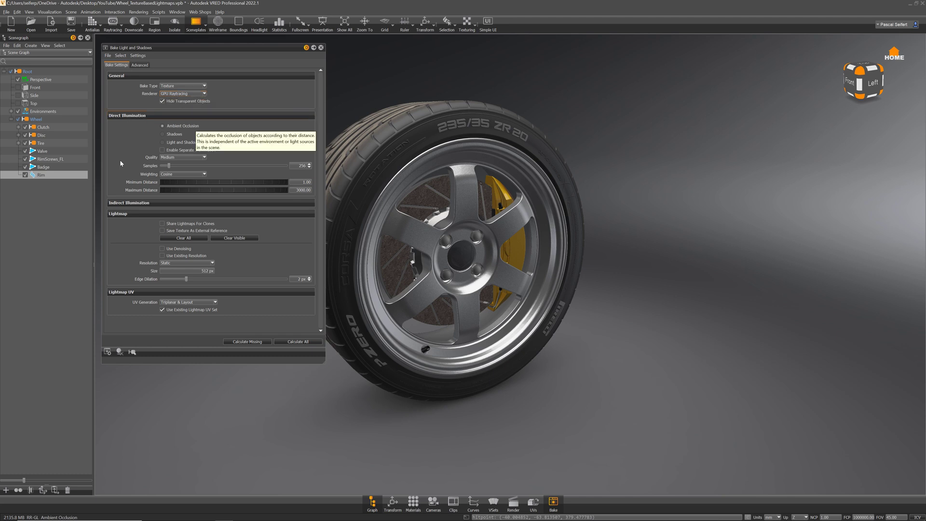
{"action": "left_click", "coordinate": [167, 176]}
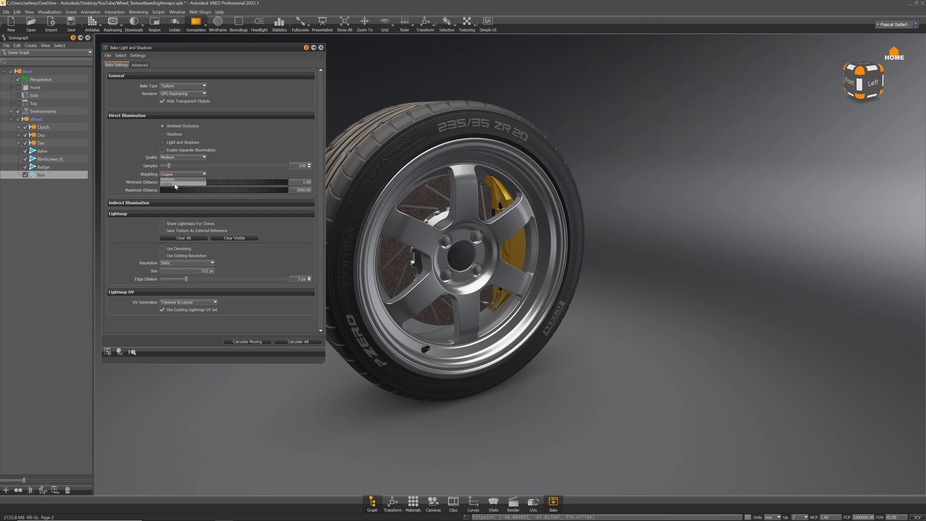
{"action": "left_click", "coordinate": [135, 164]}
{"action": "left_click", "coordinate": [138, 203]}
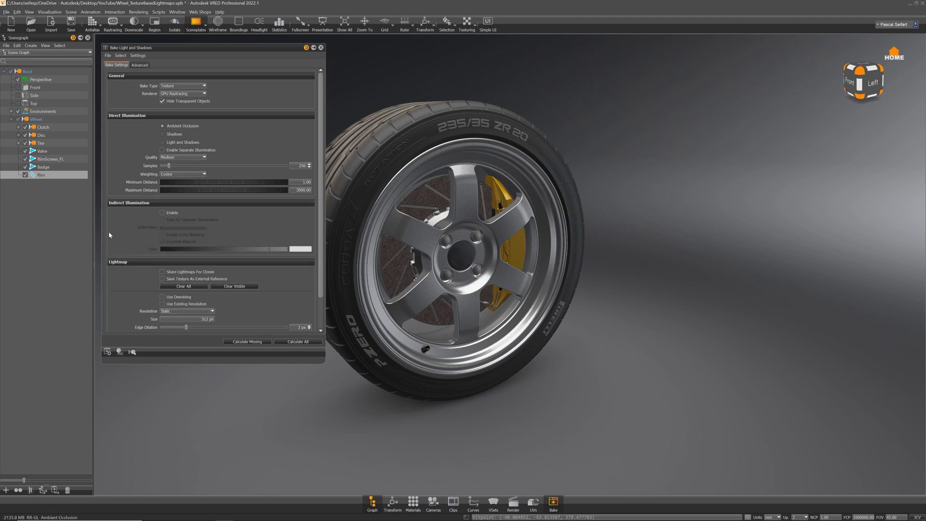
{"action": "left_click", "coordinate": [150, 203]}
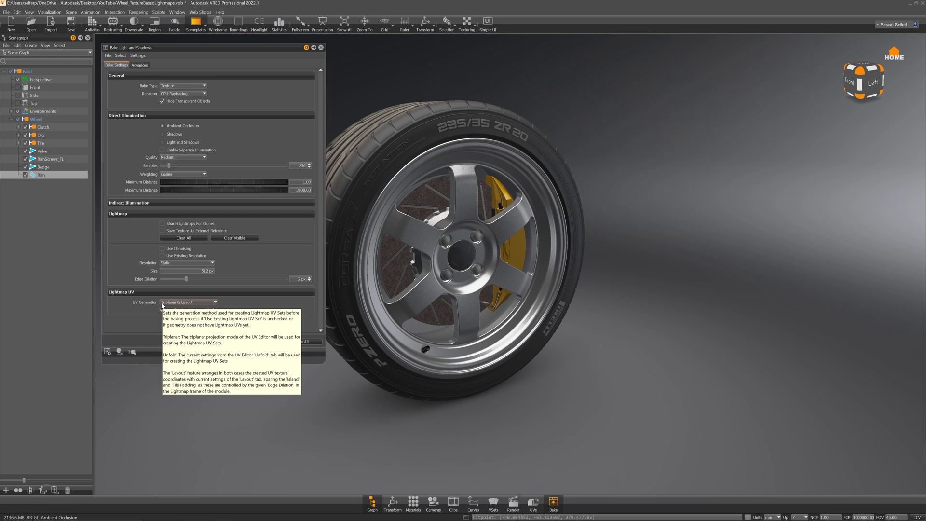
Step: Open the UV Editor and widen it to enlarge the UV view
{"action": "left_click", "coordinate": [71, 11]}
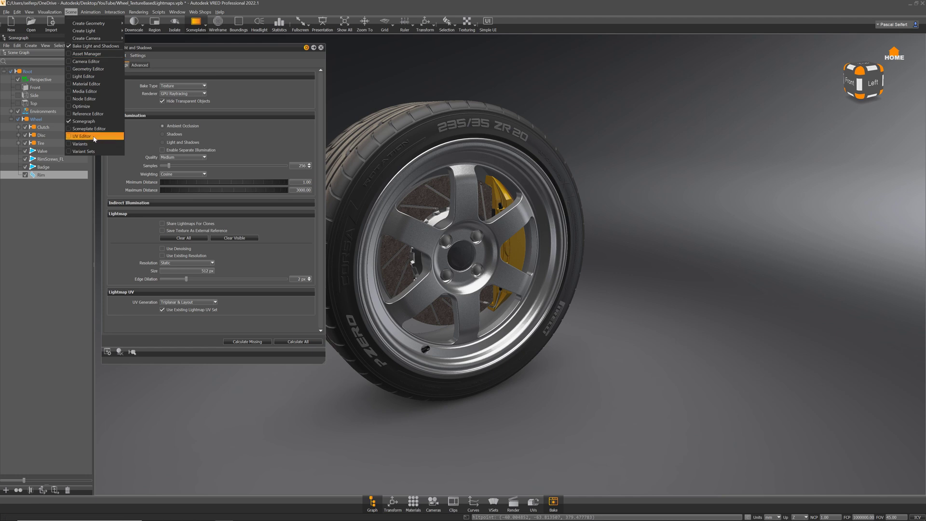
{"action": "left_click", "coordinate": [82, 136]}
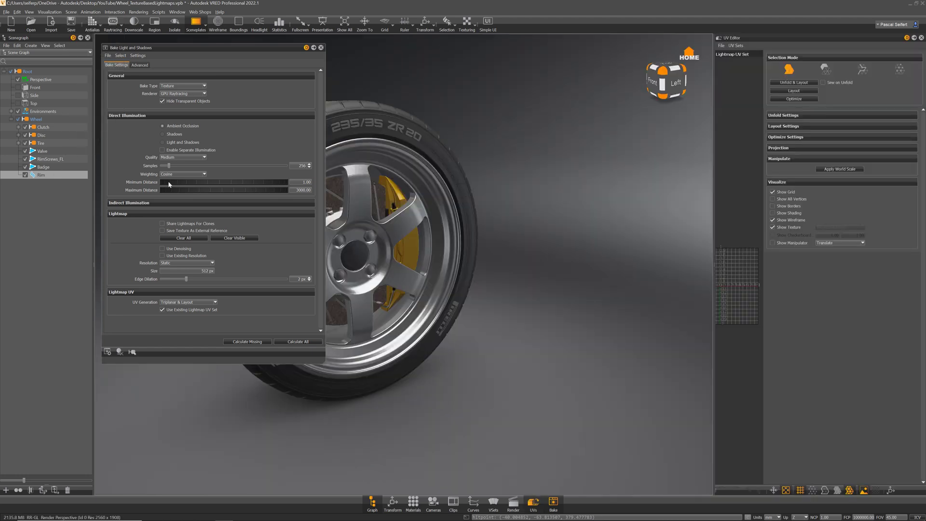
{"action": "left_click_drag", "start_coordinate": [714, 263], "coordinate": [523, 251]}
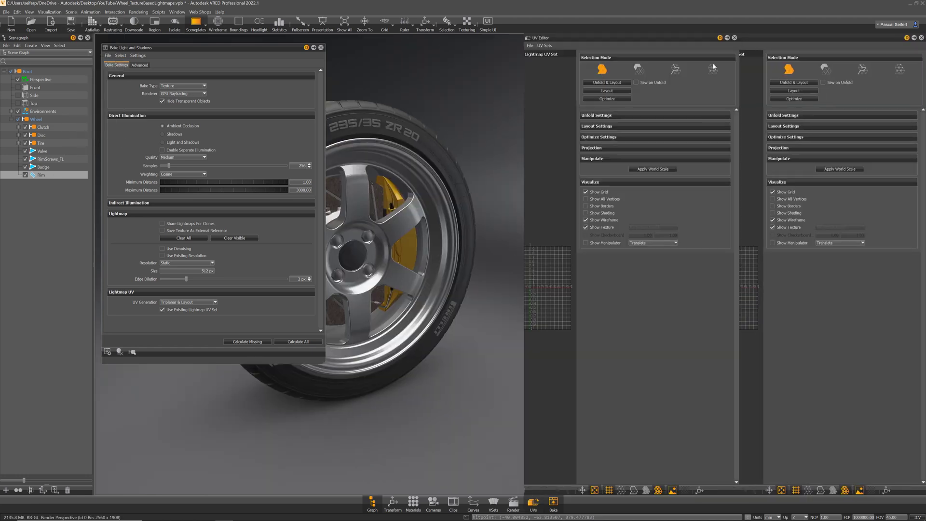
Step: Display the rim's Material UV Set and apply a Layout to its UV islands
{"action": "left_click", "coordinate": [545, 46]}
{"action": "left_click", "coordinate": [555, 59]}
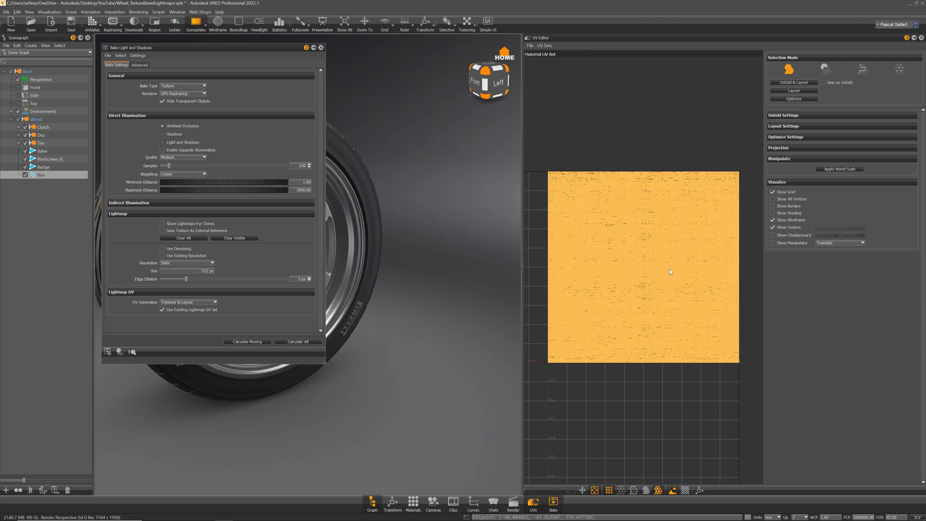
{"action": "left_click", "coordinate": [799, 91]}
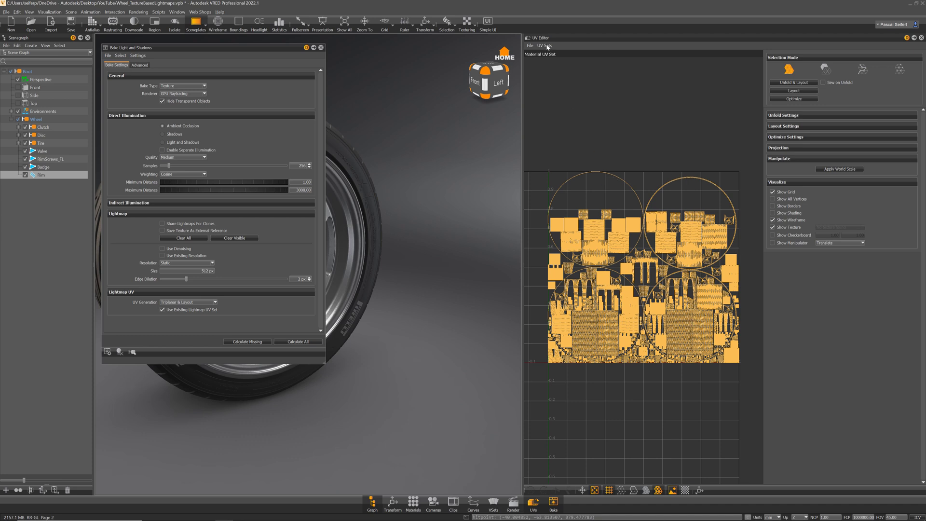
Step: Switch the UV Editor to the Lightmap UV Set
{"action": "left_click", "coordinate": [548, 46]}
{"action": "left_click", "coordinate": [552, 65]}
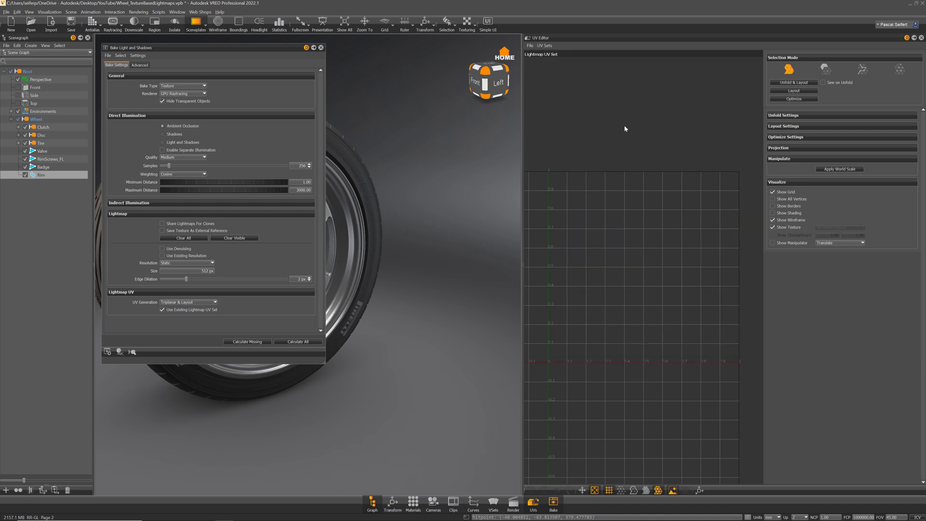
{"action": "middle_click_drag", "start_coordinate": [652, 272], "coordinate": [653, 239]}
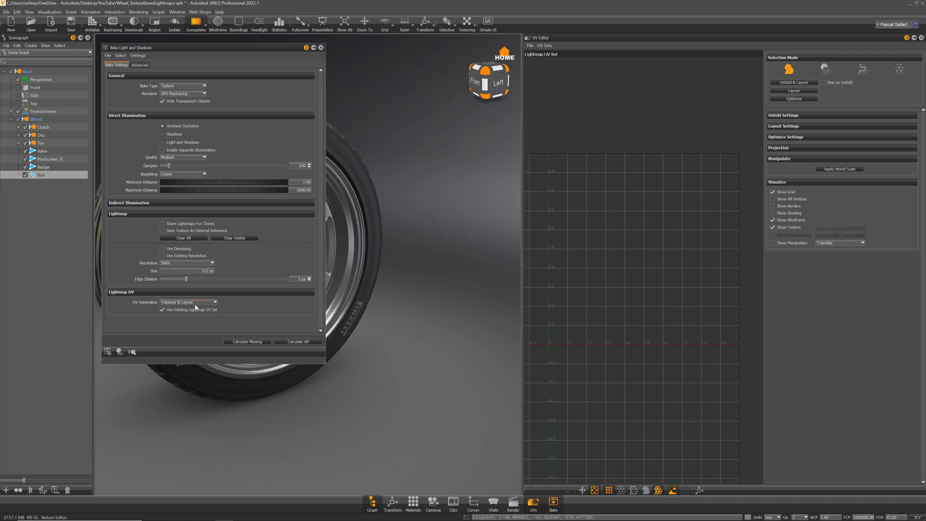
Step: Shrink the bake window and move it off the wheel, then calculate all texture-based ambient occlusion lightmaps for the selected rim
{"action": "mouse_move", "coordinate": [196, 305]}
{"action": "left_click_drag", "start_coordinate": [323, 362], "coordinate": [318, 284]}
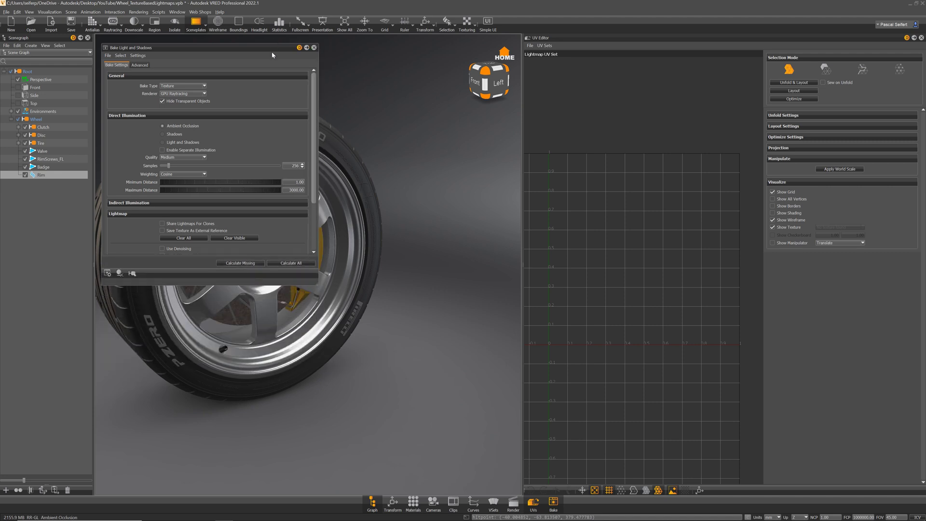
{"action": "left_click_drag", "start_coordinate": [272, 53], "coordinate": [472, 51]}
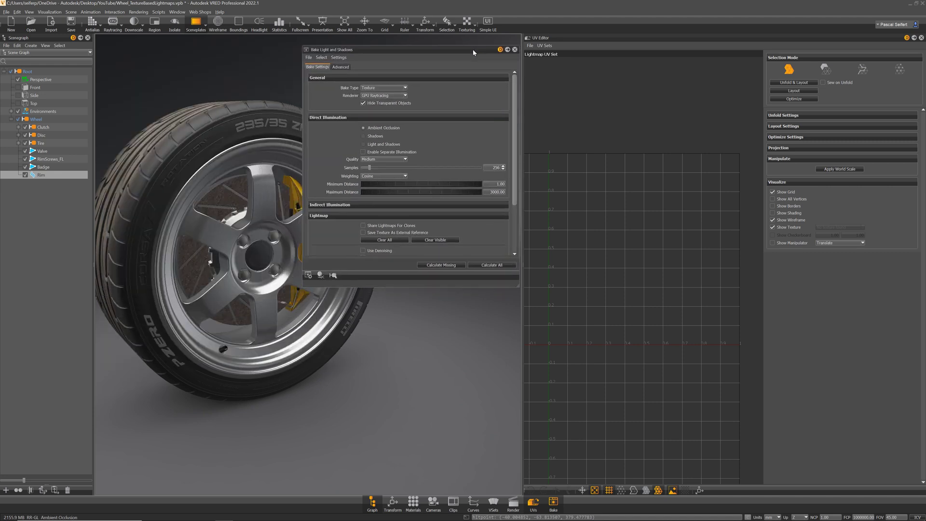
{"action": "left_click", "coordinate": [500, 266]}
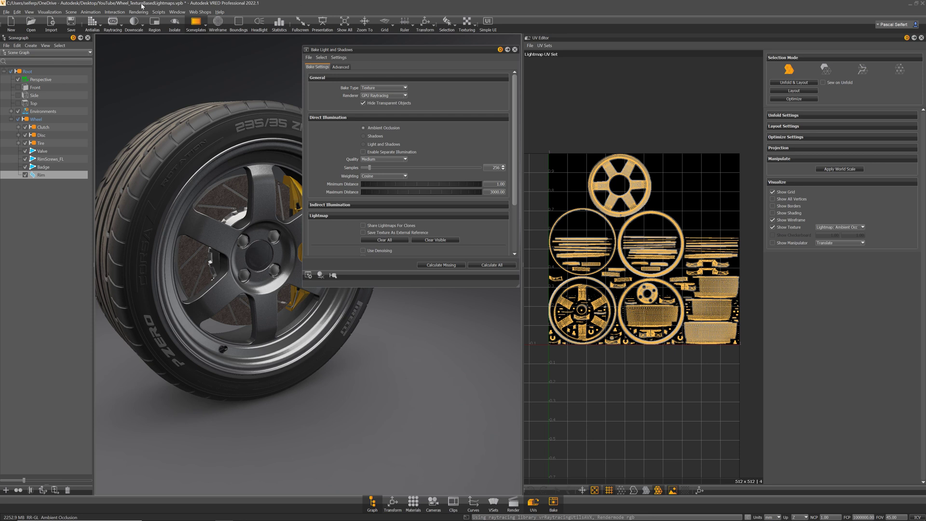
Step: Switch the viewport to Ambient Occlusion Rendering and close the bake window to inspect the baked shading on the rim up close
{"action": "left_click", "coordinate": [56, 12]}
{"action": "left_click", "coordinate": [63, 61]}
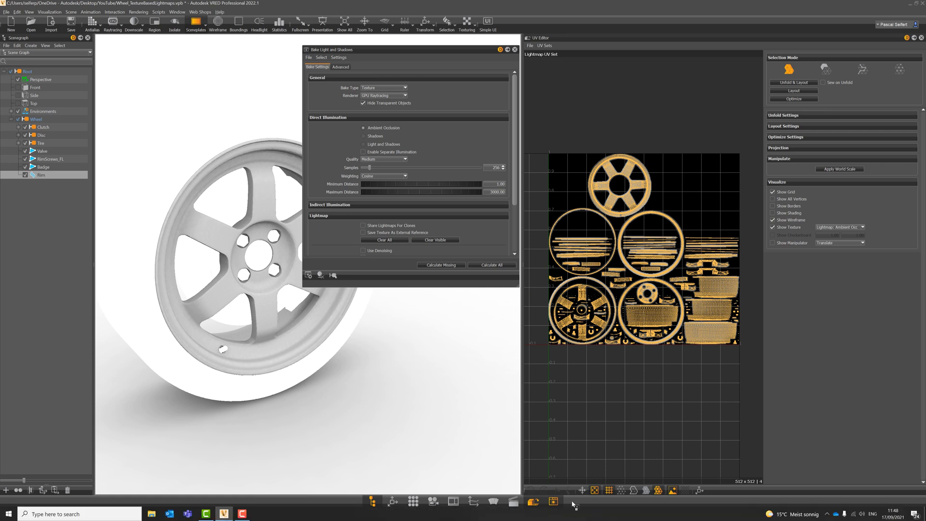
{"action": "left_click", "coordinate": [514, 49]}
{"action": "scroll", "coordinate": [393, 212], "scroll_direction": "up", "scroll_amount": 5}
{"action": "left_click_drag", "start_coordinate": [383, 243], "coordinate": [423, 192]}
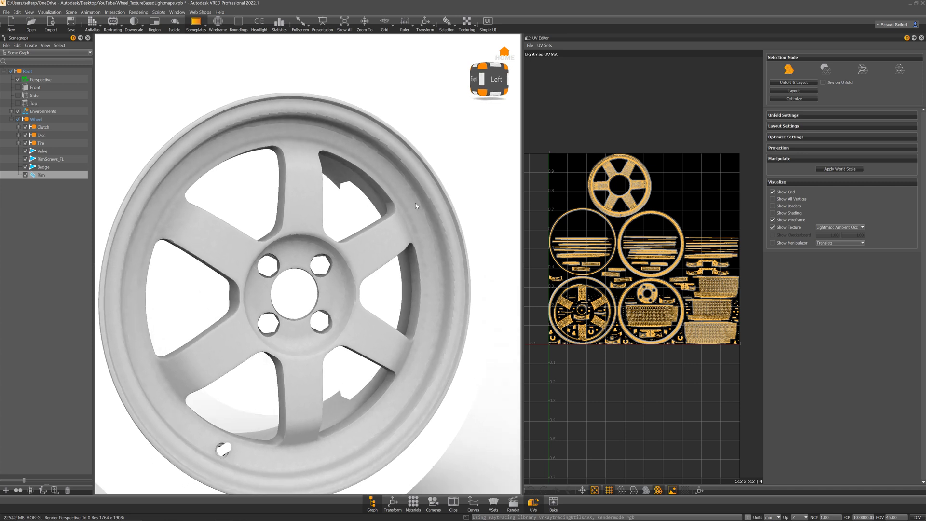
{"action": "left_click_drag", "start_coordinate": [416, 206], "coordinate": [344, 116]}
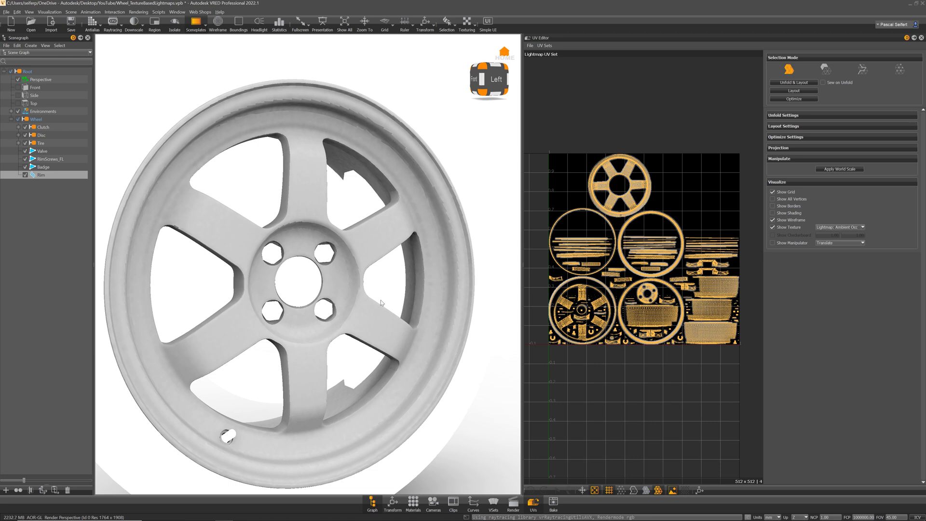
{"action": "right_click_drag", "start_coordinate": [371, 225], "coordinate": [373, 253]}
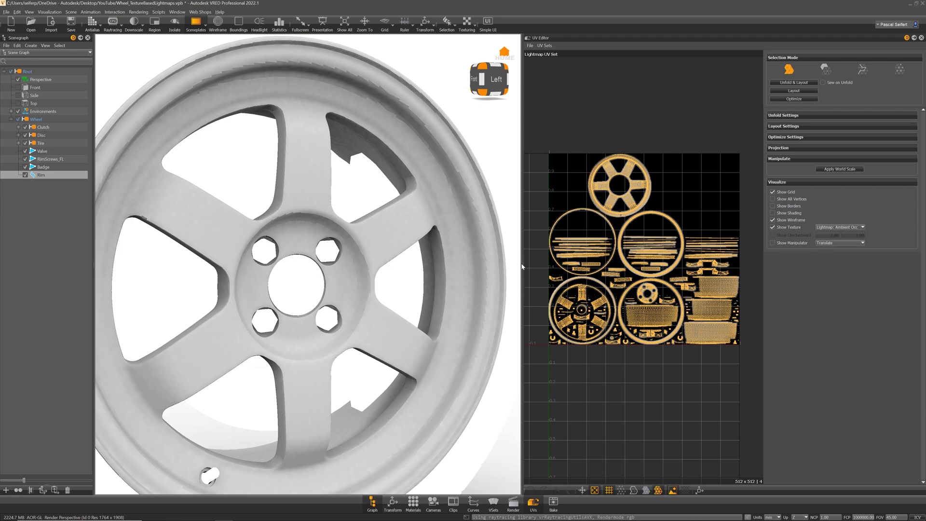
Step: Enlarge the UV Editor and examine how the baked ambient occlusion texture fits the rim's lightmap UV islands
{"action": "left_click_drag", "start_coordinate": [522, 268], "coordinate": [393, 241]}
{"action": "scroll", "coordinate": [623, 169], "scroll_direction": "up", "scroll_amount": 3}
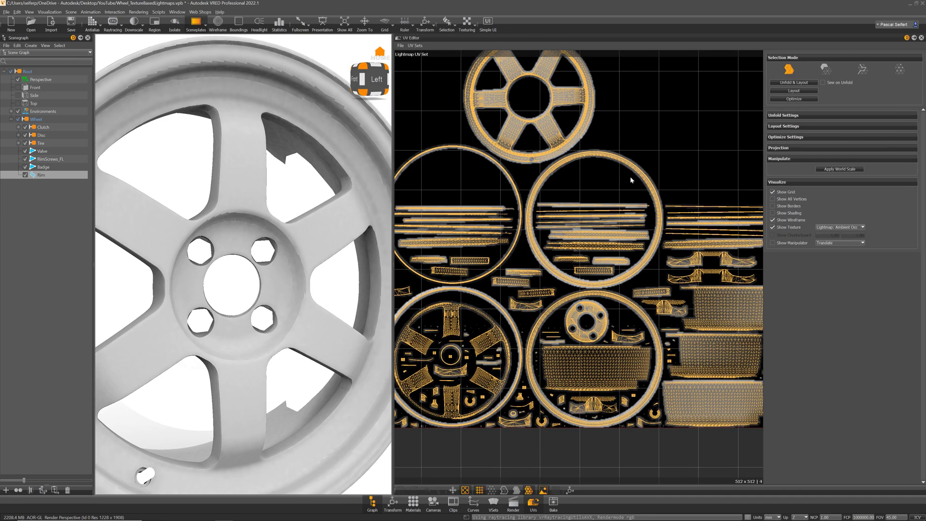
{"action": "scroll", "coordinate": [611, 248], "scroll_direction": "up", "scroll_amount": 2}
{"action": "scroll", "coordinate": [592, 175], "scroll_direction": "up", "scroll_amount": 3}
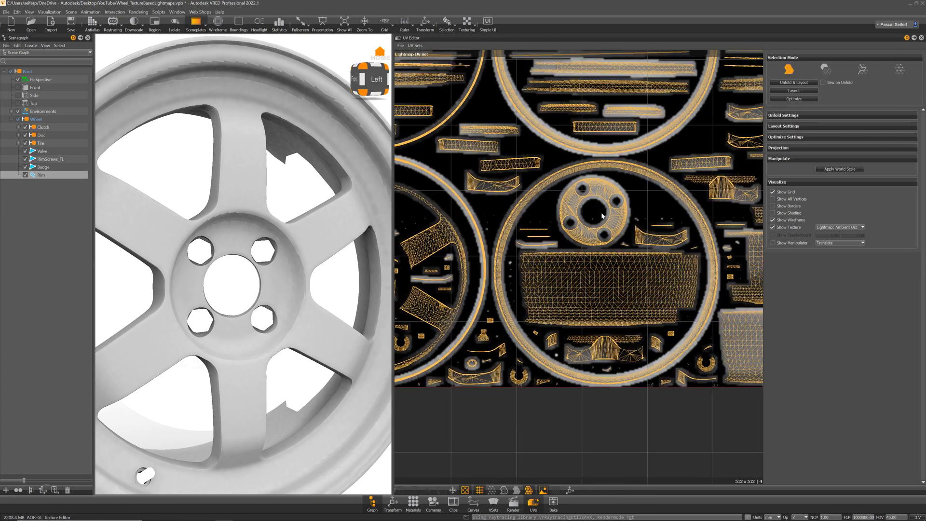
{"action": "scroll", "coordinate": [588, 177], "scroll_direction": "up", "scroll_amount": 3}
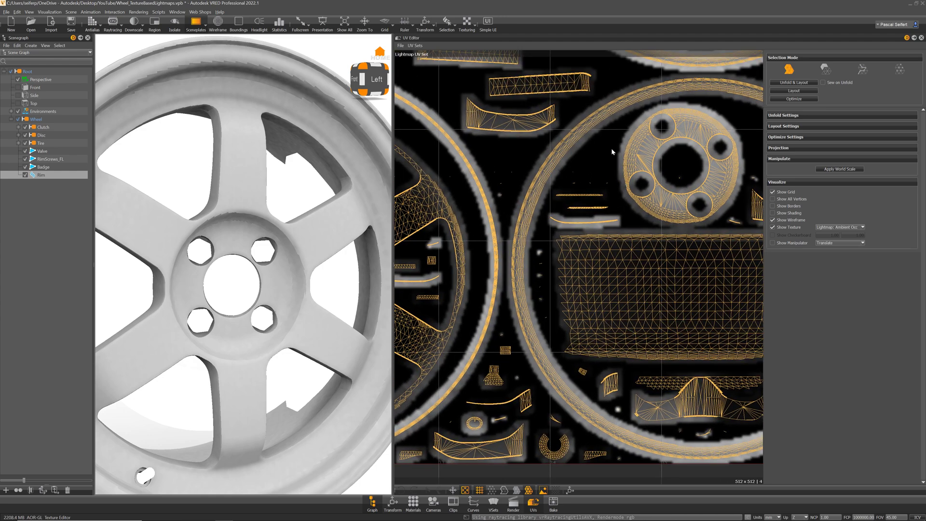
{"action": "scroll", "coordinate": [611, 239], "scroll_direction": "up", "scroll_amount": 3}
{"action": "middle_click_drag", "start_coordinate": [611, 238], "coordinate": [599, 301]}
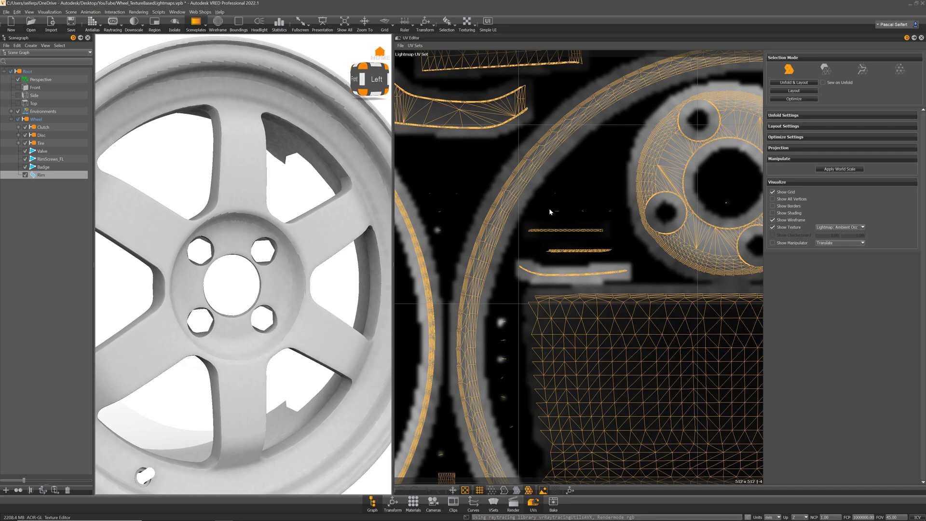
{"action": "scroll", "coordinate": [632, 230], "scroll_direction": "down", "scroll_amount": 2}
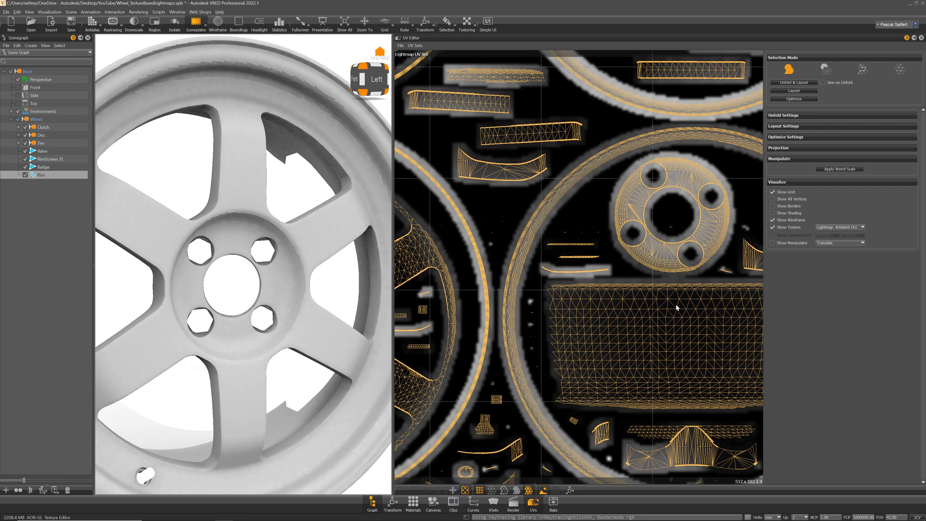
{"action": "scroll", "coordinate": [677, 307], "scroll_direction": "down", "scroll_amount": 3}
{"action": "scroll", "coordinate": [659, 245], "scroll_direction": "down", "scroll_amount": 5}
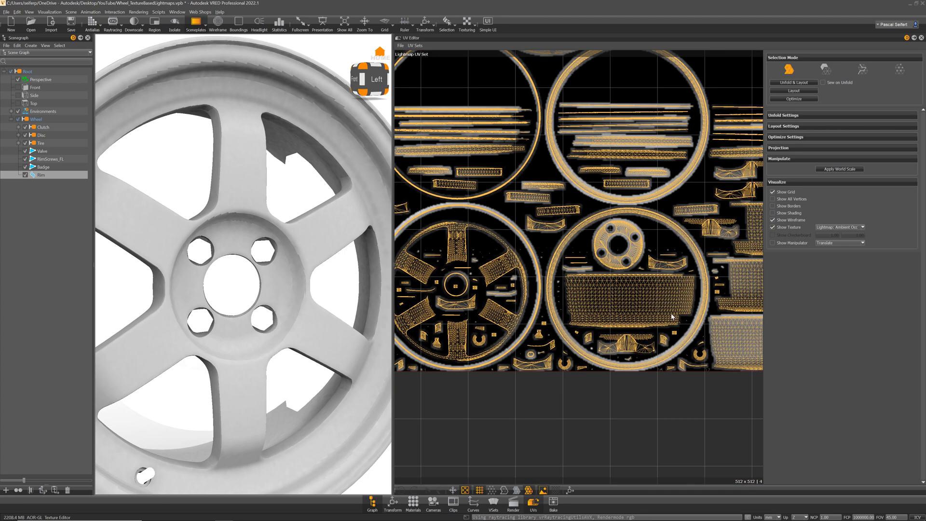
{"action": "scroll", "coordinate": [656, 241], "scroll_direction": "up", "scroll_amount": 4}
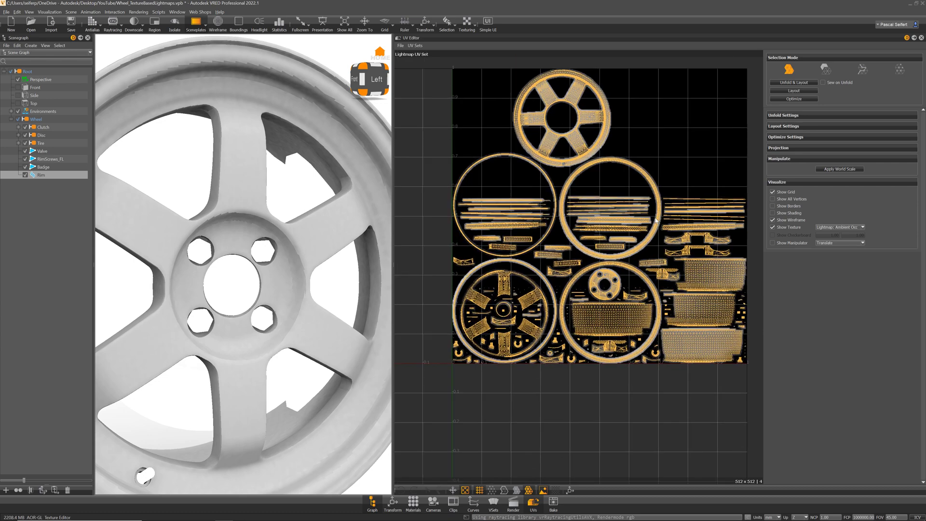
{"action": "scroll", "coordinate": [665, 298], "scroll_direction": "down", "scroll_amount": 4}
{"action": "scroll", "coordinate": [665, 298], "scroll_direction": "up", "scroll_amount": 1}
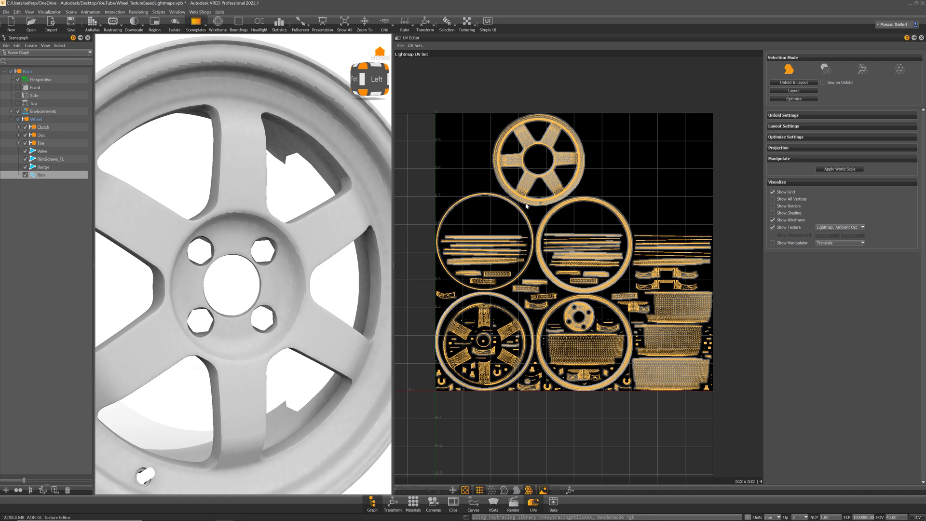
Step: Set the UV projection mode for the rim's Lightmap UV Set to Triplanar
{"action": "left_click", "coordinate": [788, 149]}
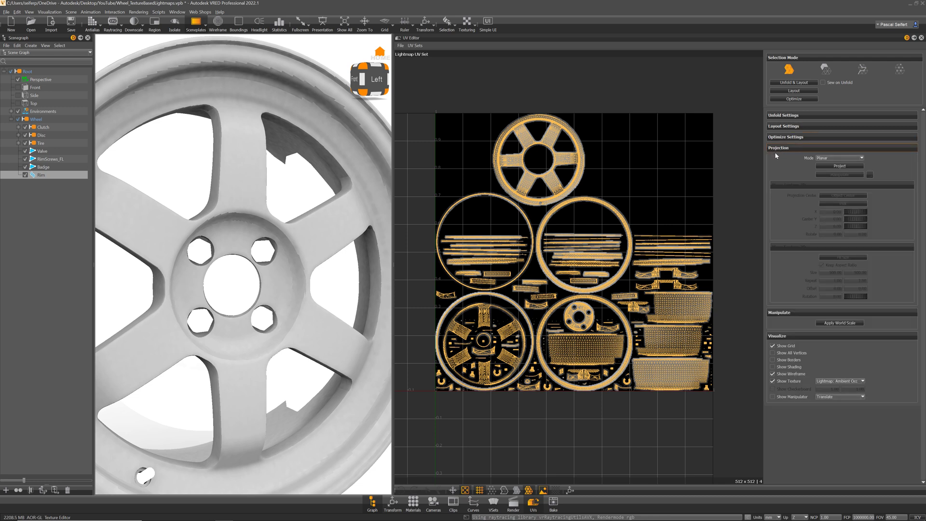
{"action": "left_click", "coordinate": [828, 159]}
{"action": "left_click", "coordinate": [828, 166]}
Step: Show the whole wheel, clear all baked lightmaps and close the bake window
{"action": "right_click_drag", "start_coordinate": [352, 293], "coordinate": [306, 169]}
{"action": "left_click_drag", "start_coordinate": [305, 169], "coordinate": [294, 267]}
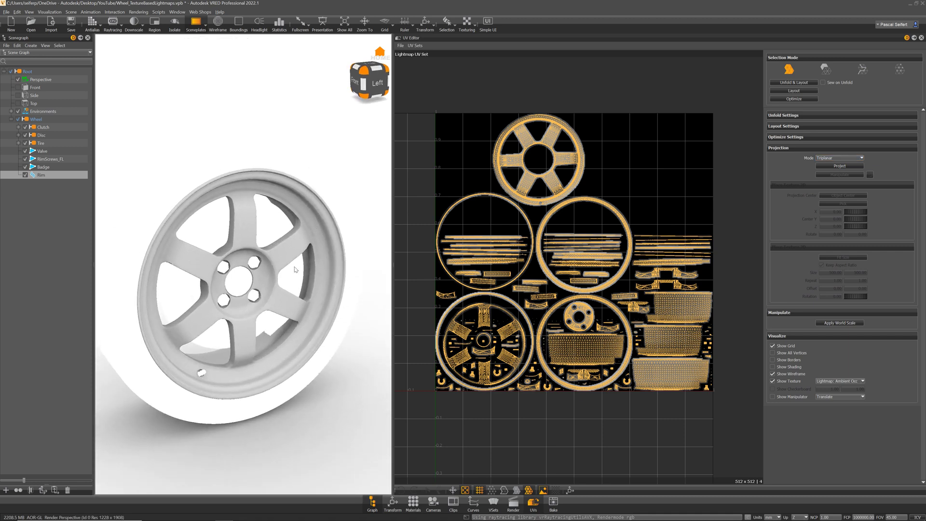
{"action": "right_click_drag", "start_coordinate": [295, 270], "coordinate": [308, 228]}
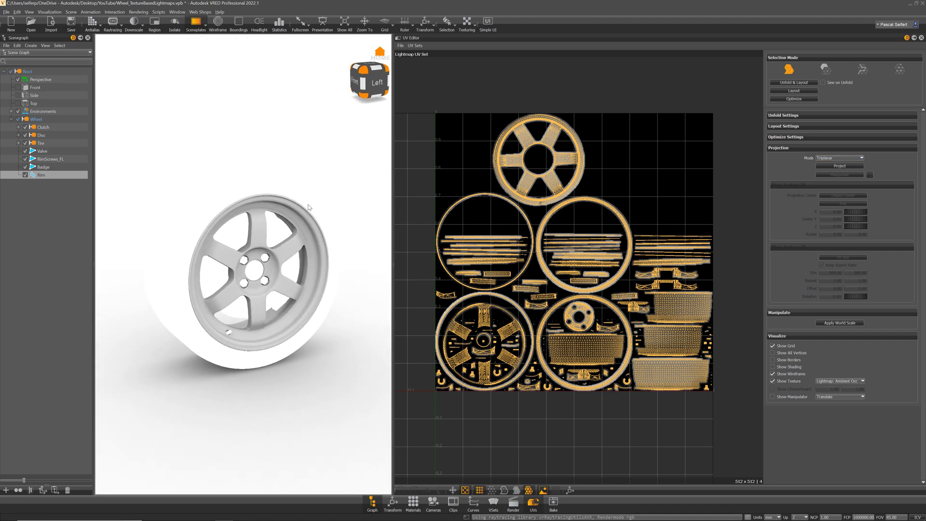
{"action": "left_click", "coordinate": [553, 503]}
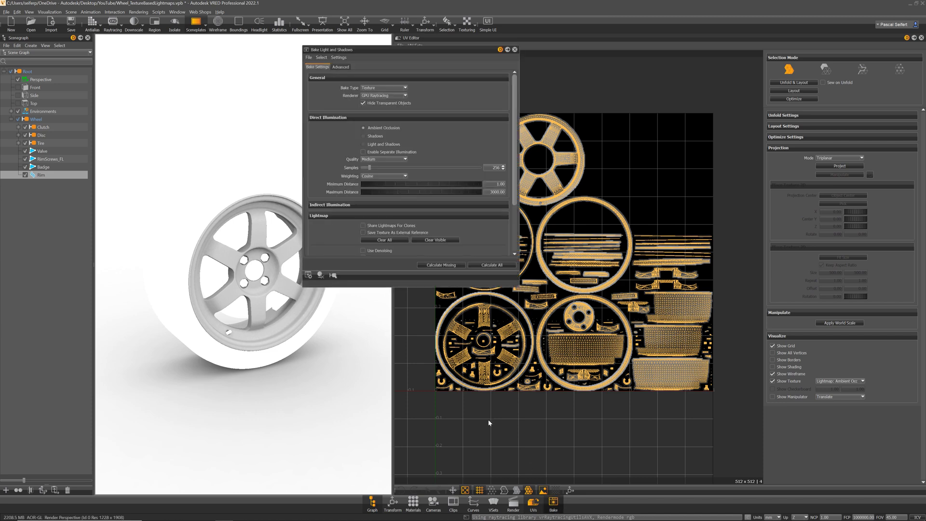
{"action": "left_click", "coordinate": [383, 240]}
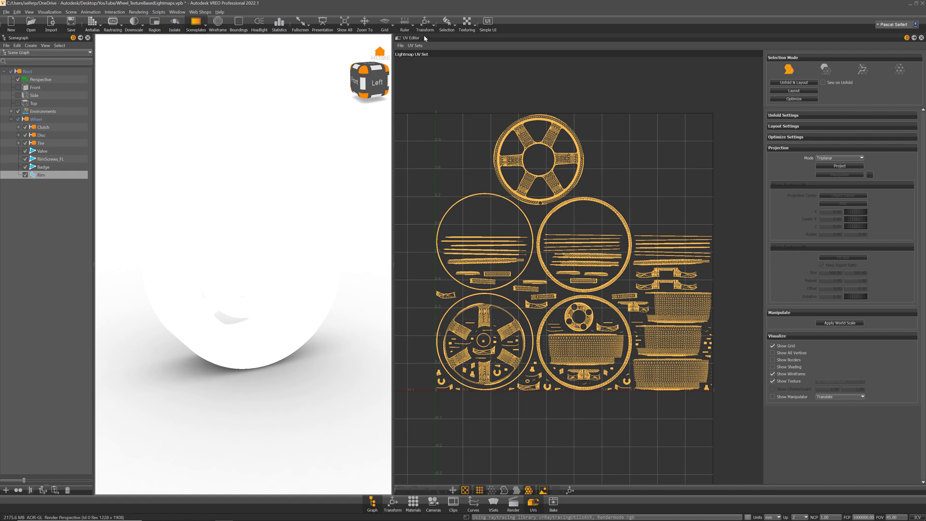
Step: Delete the rim's Lightmap UV Set and switch the UV Editor to the Material UV Set
{"action": "left_click", "coordinate": [414, 45]}
{"action": "left_click", "coordinate": [427, 80]}
{"action": "left_click", "coordinate": [414, 45]}
{"action": "left_click", "coordinate": [421, 57]}
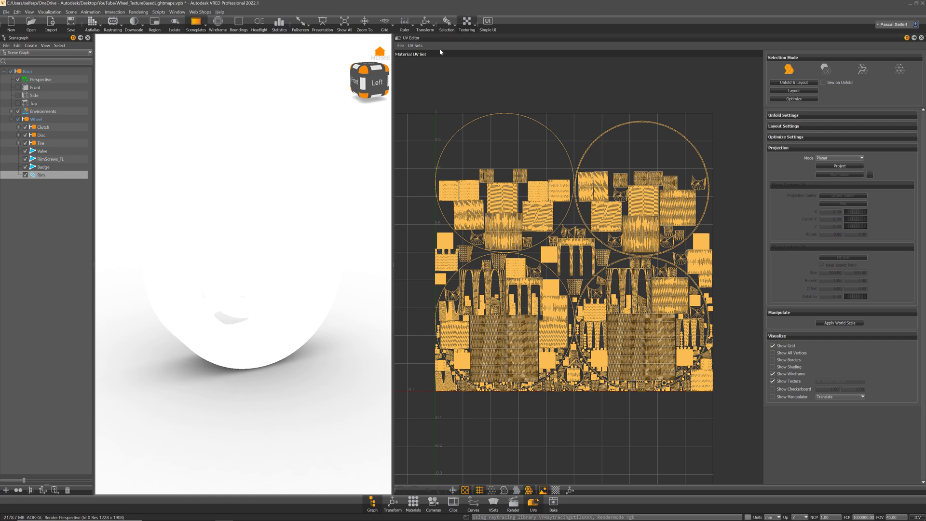
Step: Copy the rim's Material UV Set to the Lightmap UV Set, display the Lightmap UV Set and widen the 3D viewport
{"action": "left_click", "coordinate": [415, 45]}
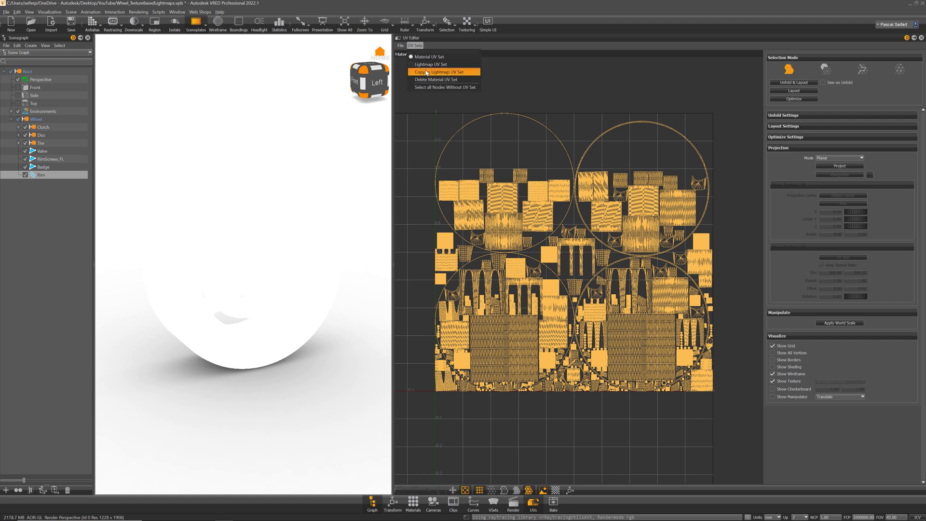
{"action": "left_click", "coordinate": [447, 72]}
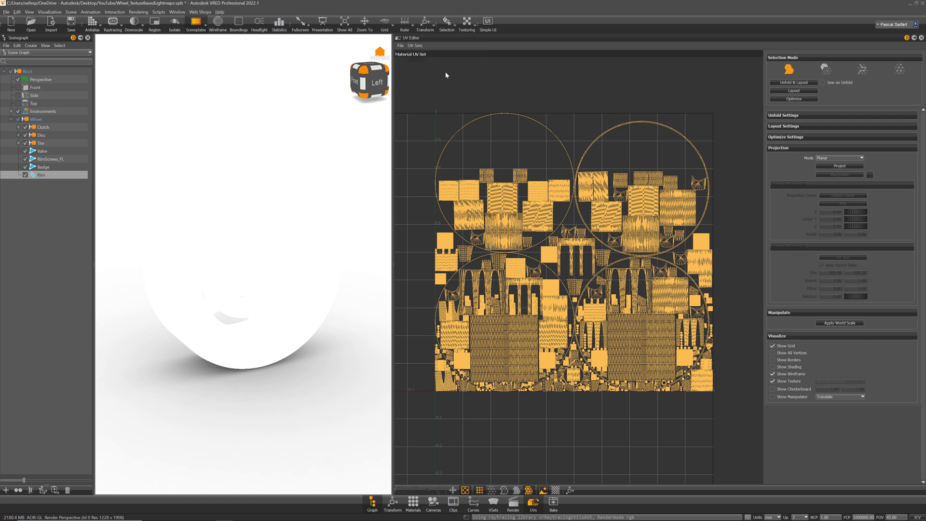
{"action": "left_click", "coordinate": [414, 45]}
{"action": "left_click", "coordinate": [424, 61]}
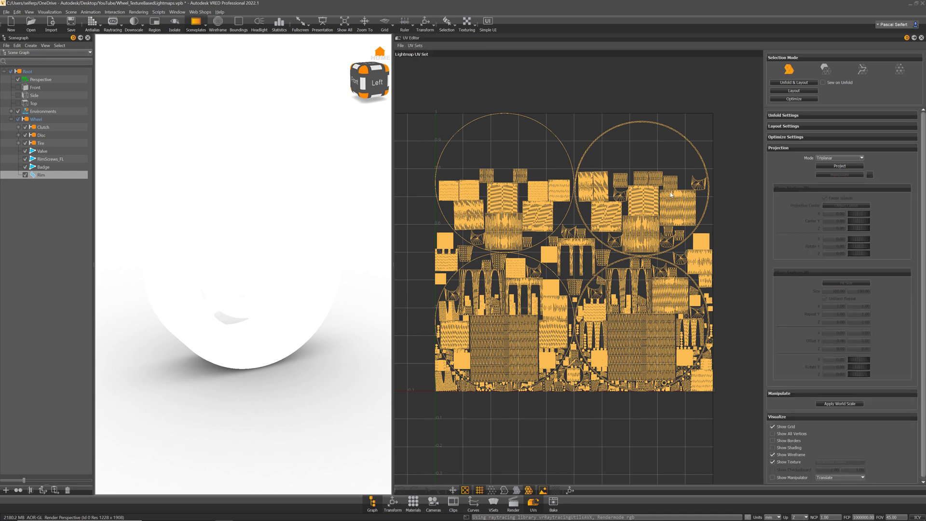
{"action": "middle_click_drag", "start_coordinate": [648, 280], "coordinate": [664, 264]}
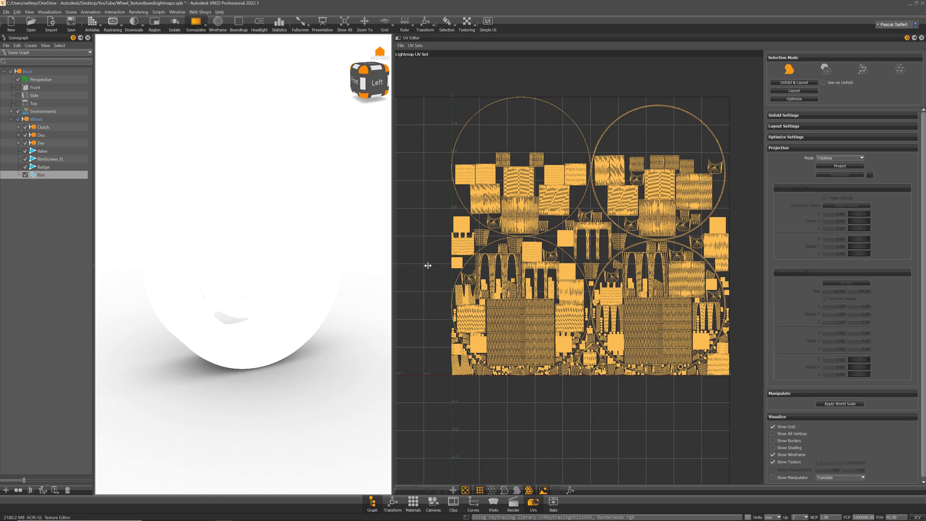
{"action": "left_click_drag", "start_coordinate": [394, 266], "coordinate": [434, 266]}
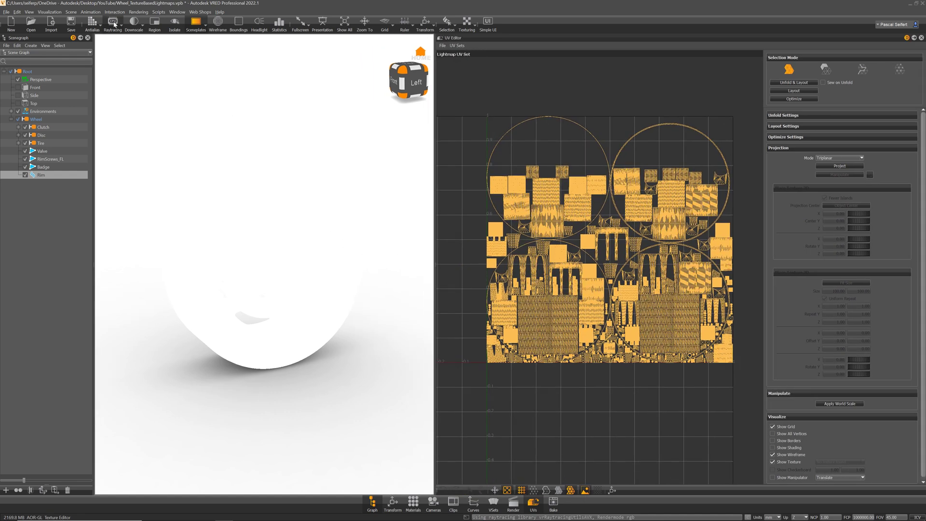
Step: Calculate all ambient occlusion lightmaps for the rim with Use Existing Lightmap UV Set enabled
{"action": "left_click", "coordinate": [553, 502]}
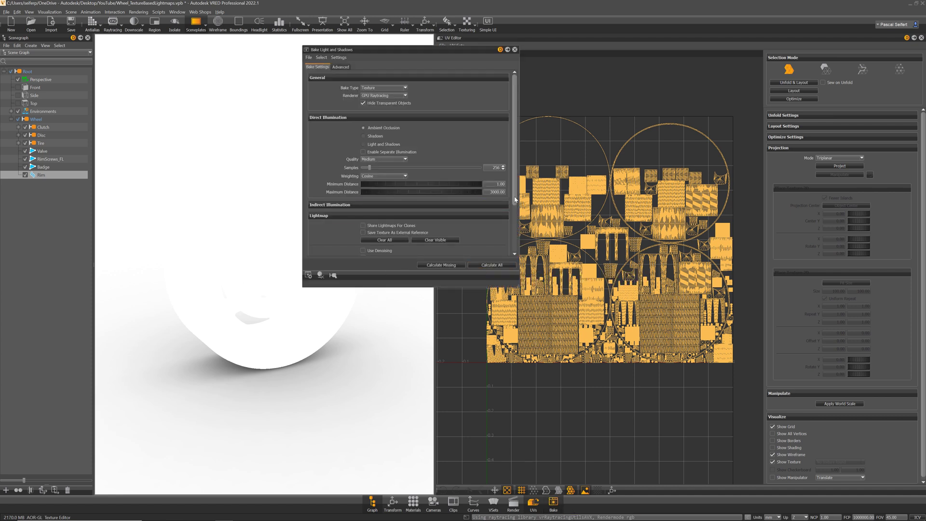
{"action": "scroll", "coordinate": [509, 252], "scroll_direction": "down", "scroll_amount": 3}
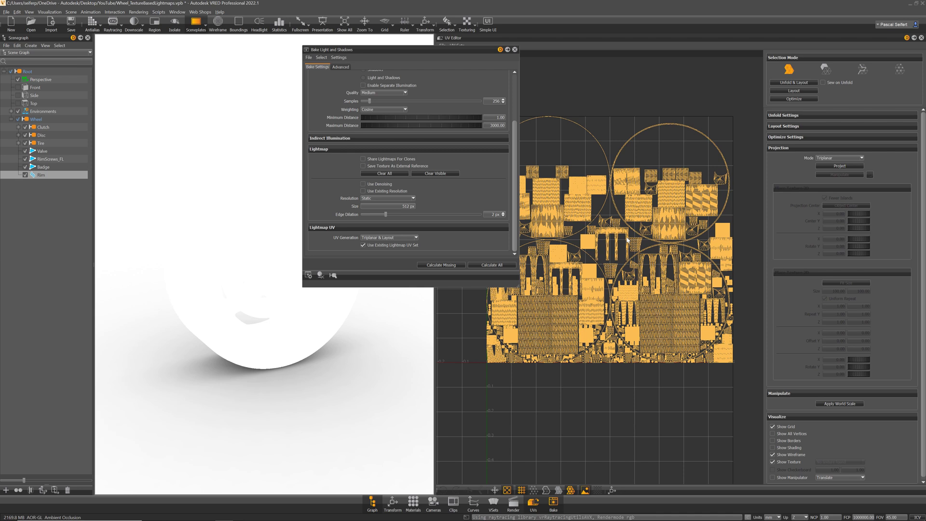
{"action": "left_click", "coordinate": [363, 246]}
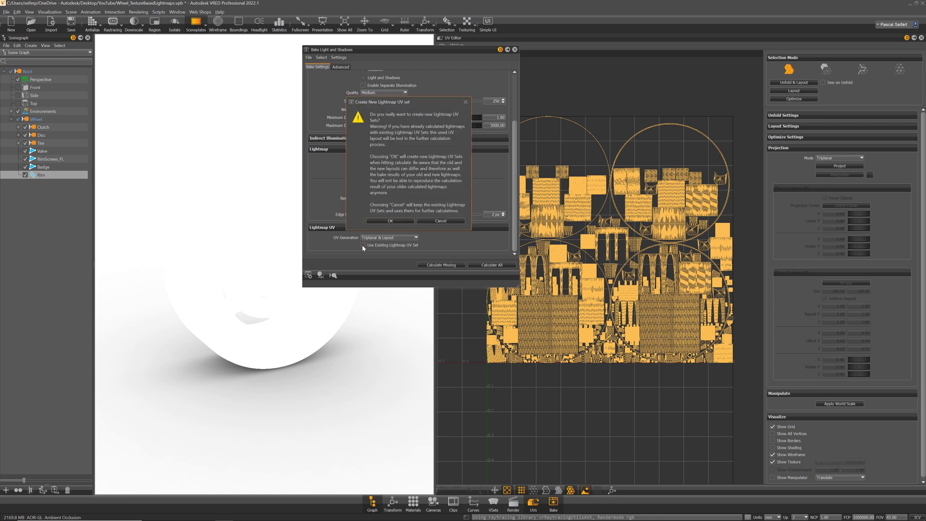
{"action": "left_click", "coordinate": [398, 222]}
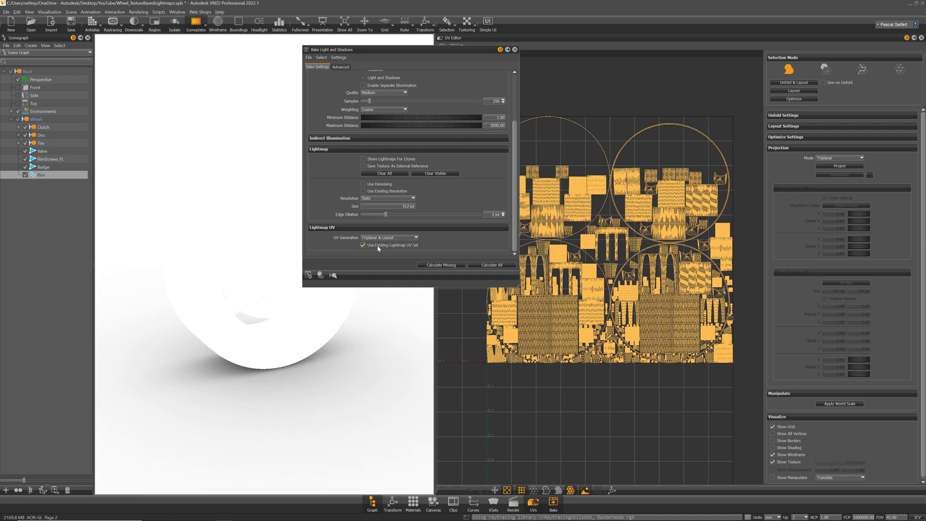
{"action": "left_click", "coordinate": [493, 265]}
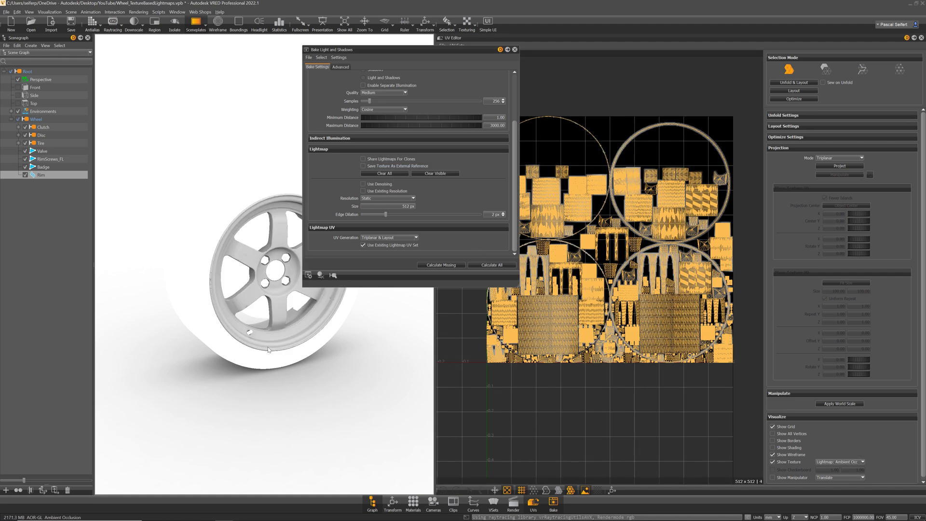
Step: Examine the newly baked shading on the rim's spokes and hub up close
{"action": "scroll", "coordinate": [273, 281], "scroll_direction": "up", "scroll_amount": 3}
{"action": "middle_click_drag", "start_coordinate": [323, 344], "coordinate": [270, 305]}
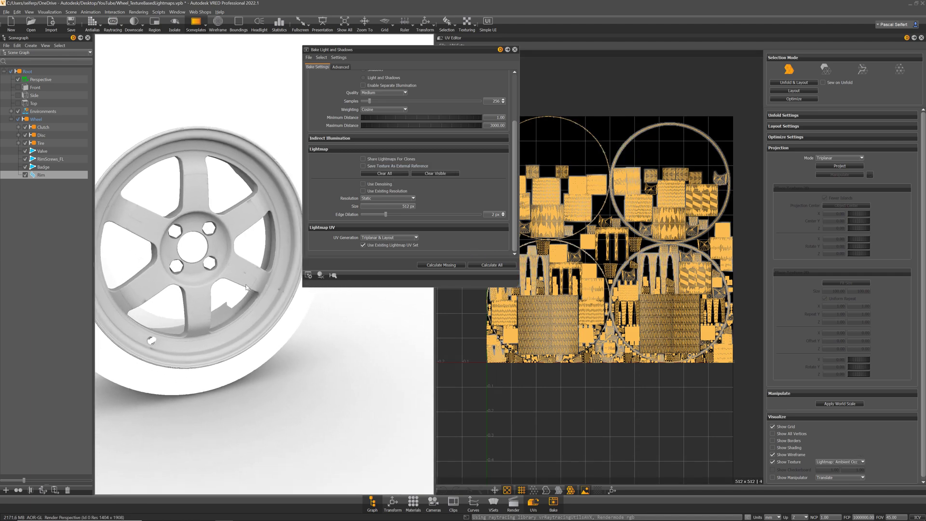
{"action": "scroll", "coordinate": [270, 304], "scroll_direction": "up", "scroll_amount": 2}
{"action": "scroll", "coordinate": [269, 301], "scroll_direction": "up", "scroll_amount": 2}
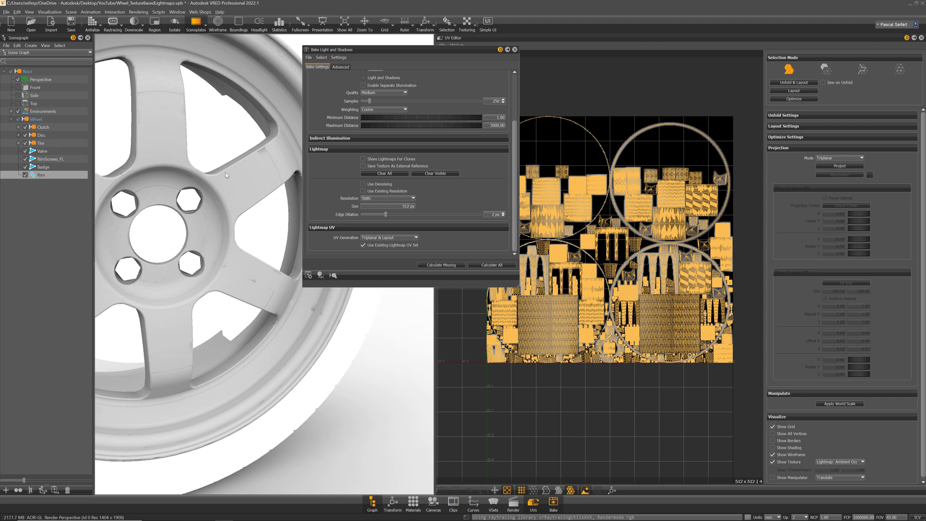
{"action": "scroll", "coordinate": [226, 175], "scroll_direction": "up", "scroll_amount": 1}
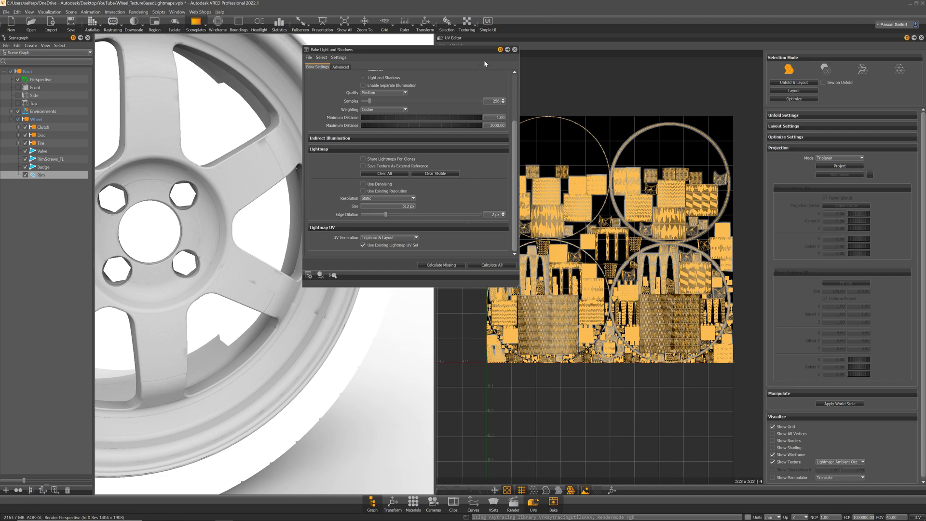
Step: Move the bake window off the UV Editor and examine the baked texture for shading bleeding between the tightly packed islands
{"action": "left_click_drag", "start_coordinate": [474, 52], "coordinate": [384, 46]}
{"action": "scroll", "coordinate": [635, 336], "scroll_direction": "up", "scroll_amount": 5}
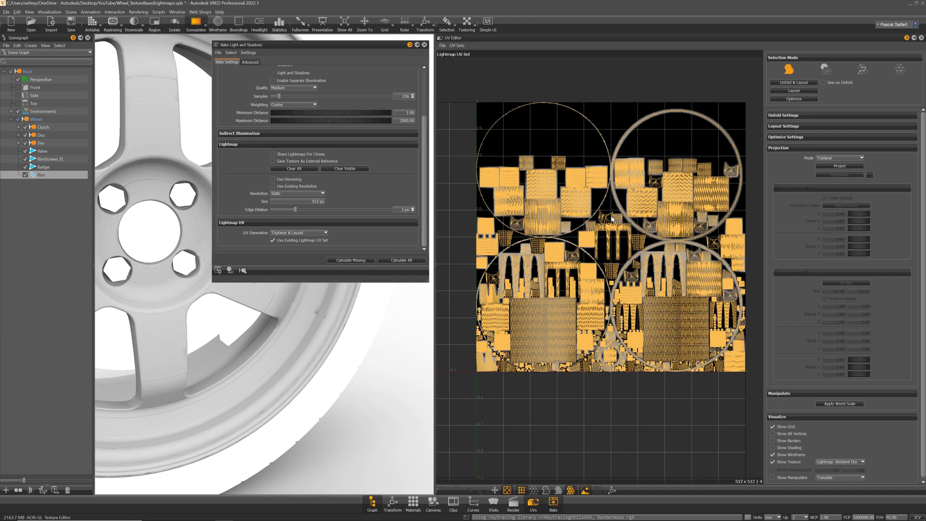
{"action": "scroll", "coordinate": [635, 336], "scroll_direction": "up", "scroll_amount": 3}
{"action": "middle_click_drag", "start_coordinate": [629, 303], "coordinate": [594, 193]}
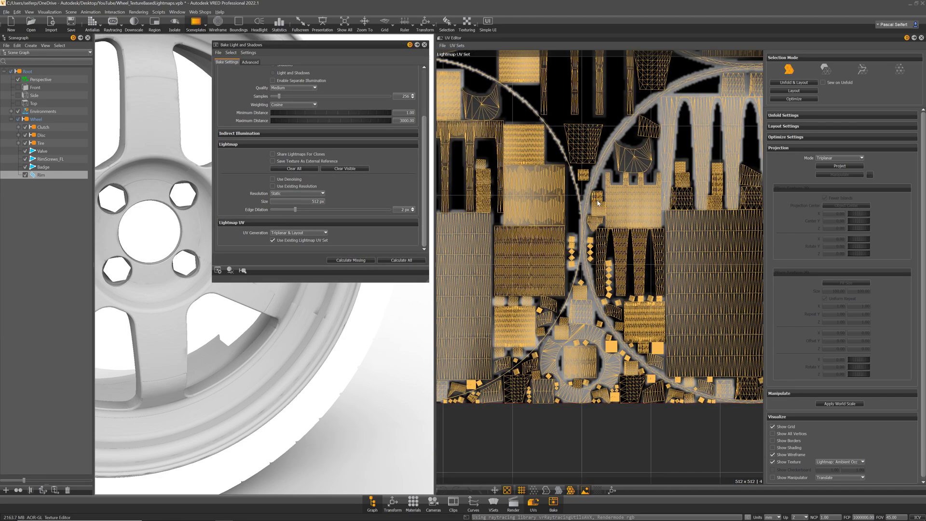
{"action": "scroll", "coordinate": [598, 203], "scroll_direction": "up", "scroll_amount": 4}
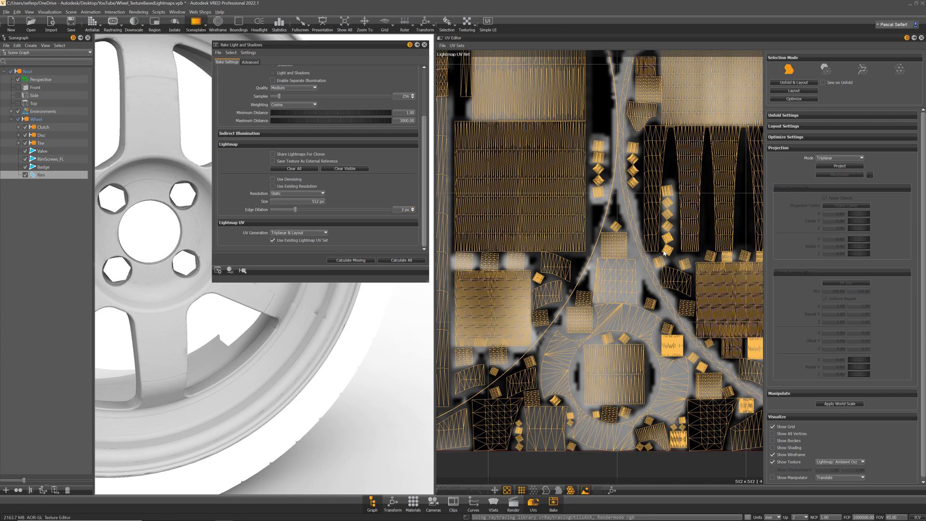
{"action": "middle_click_drag", "start_coordinate": [638, 254], "coordinate": [640, 343]}
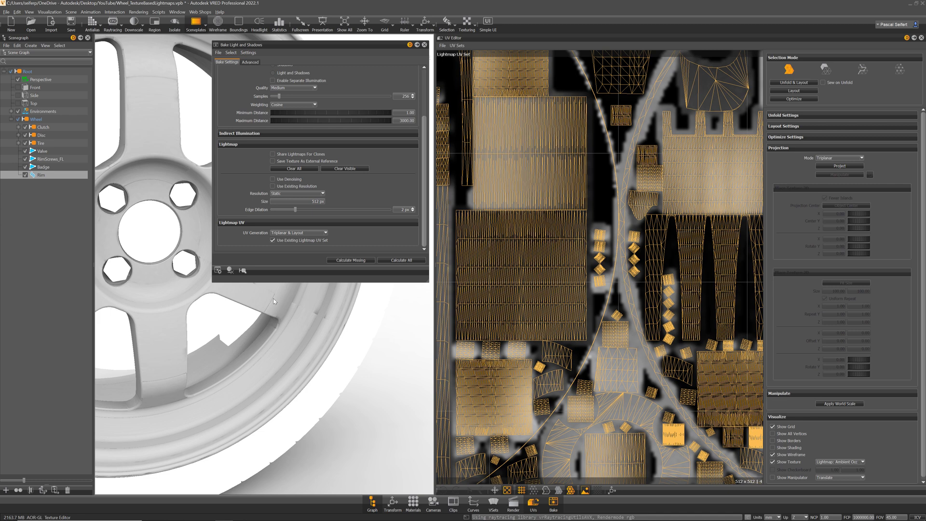
{"action": "middle_click_drag", "start_coordinate": [677, 193], "coordinate": [677, 211]}
{"action": "scroll", "coordinate": [638, 313], "scroll_direction": "down", "scroll_amount": 5}
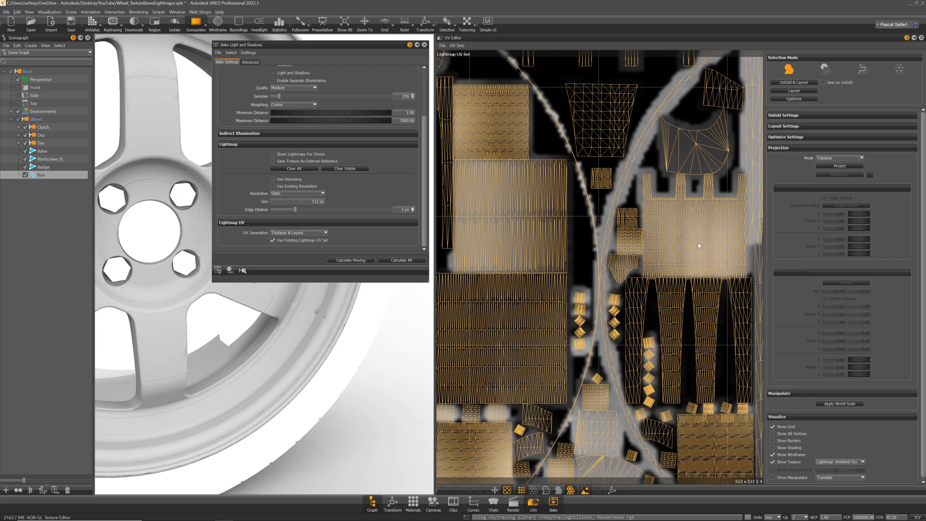
{"action": "scroll", "coordinate": [639, 312], "scroll_direction": "down", "scroll_amount": 3}
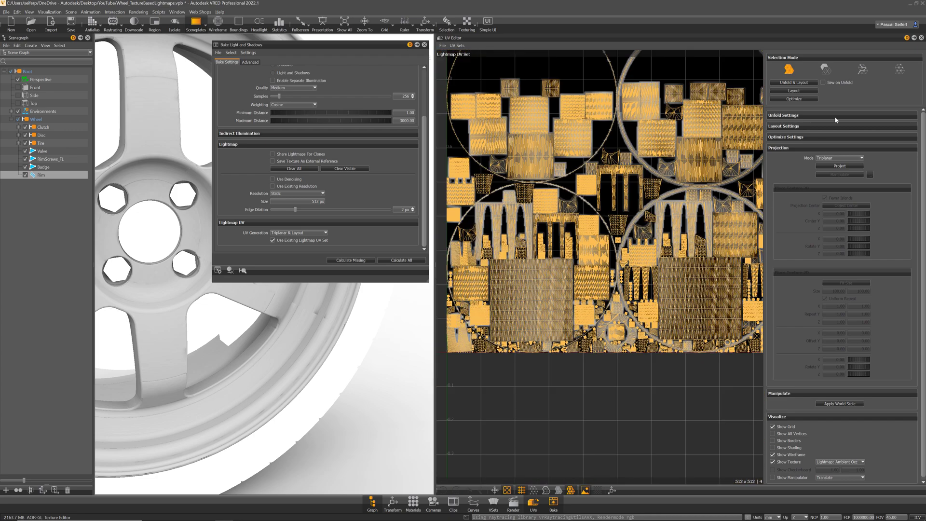
{"action": "scroll", "coordinate": [676, 279], "scroll_direction": "down", "scroll_amount": 3}
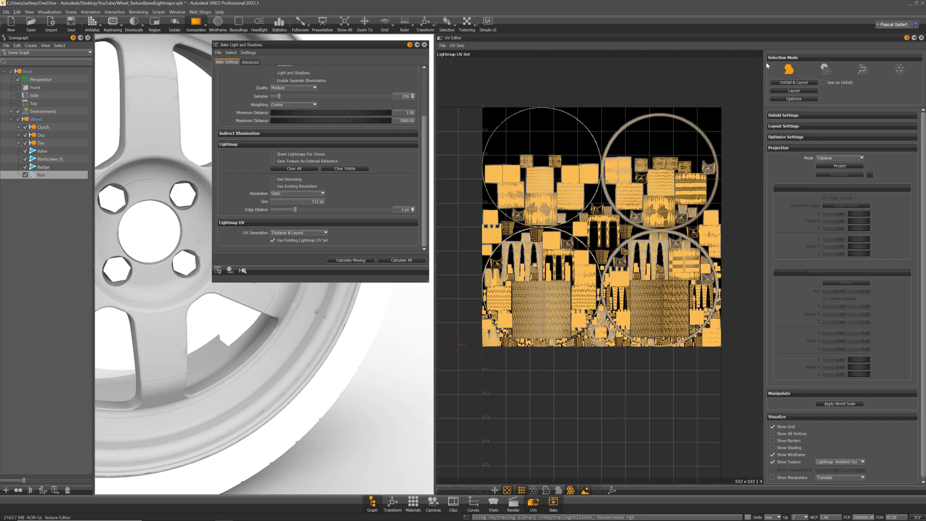
Step: Set Island Padding and Tile Padding to 0.01 in UV units and lay out the rim's lightmap UV islands again
{"action": "left_click", "coordinate": [789, 147]}
{"action": "left_click", "coordinate": [790, 127]}
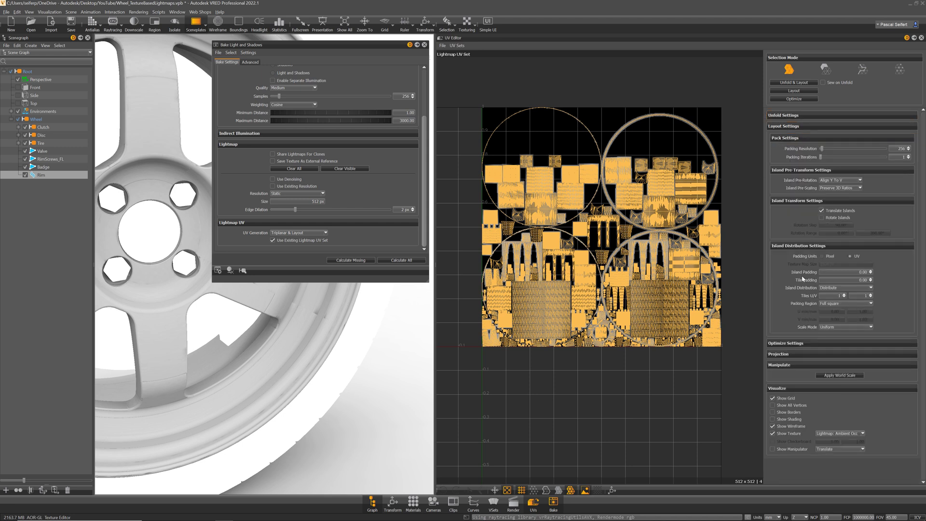
{"action": "left_click", "coordinate": [871, 271]}
{"action": "left_click", "coordinate": [871, 278]}
{"action": "left_click", "coordinate": [804, 91]}
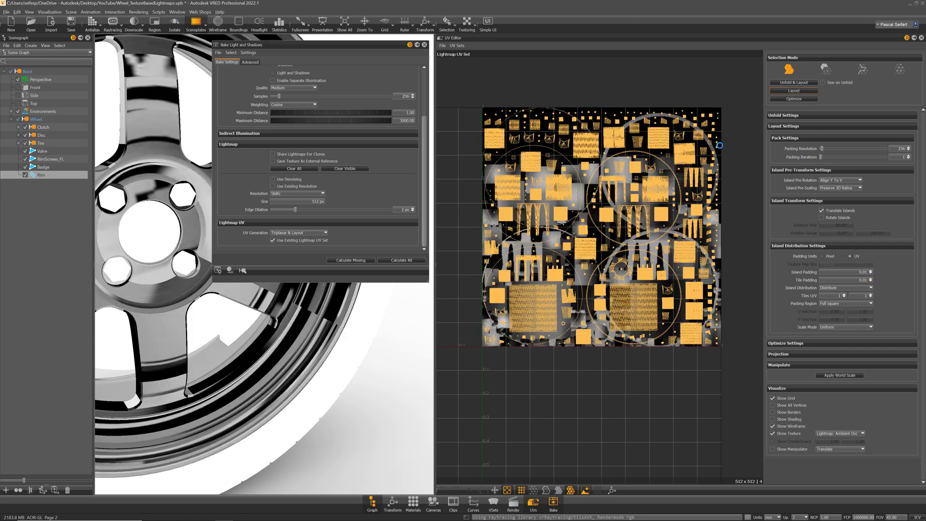
{"action": "scroll", "coordinate": [623, 246], "scroll_direction": "up", "scroll_amount": 3}
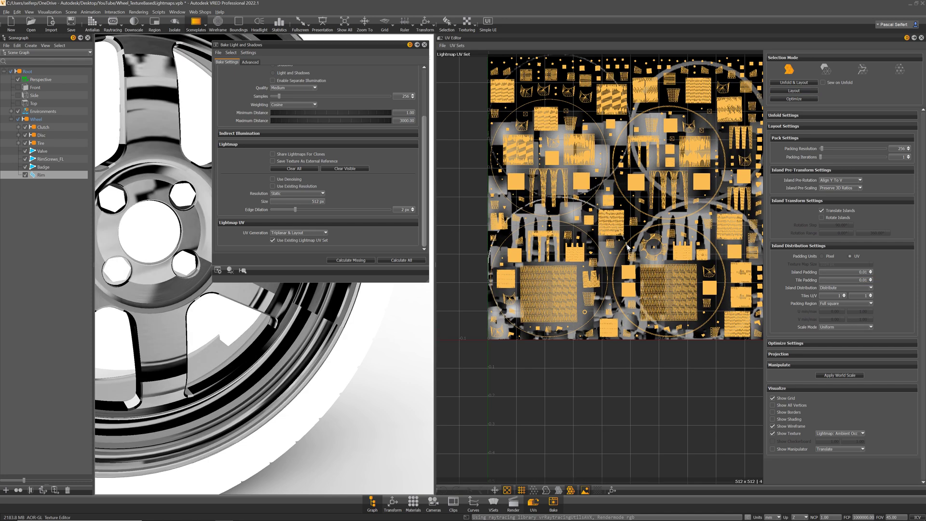
{"action": "middle_click_drag", "start_coordinate": [681, 212], "coordinate": [655, 223]}
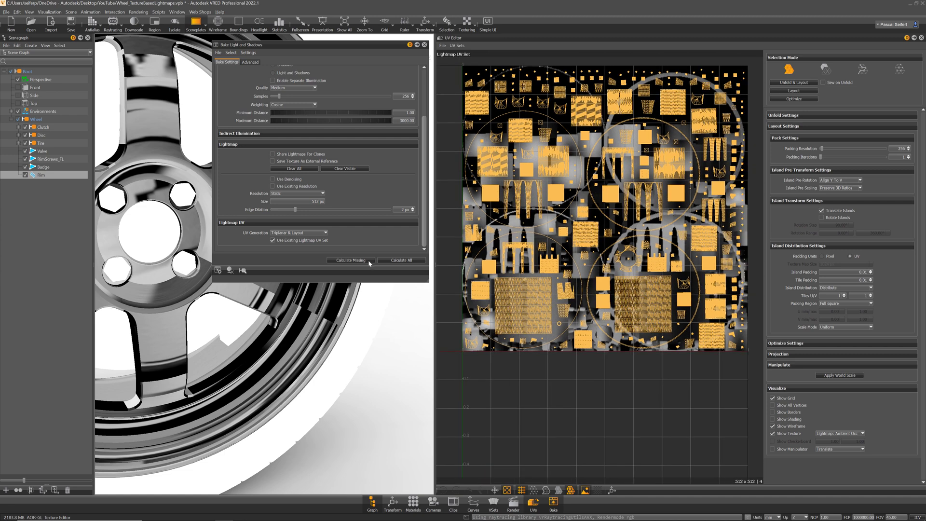
Step: Recalculate all ambient occlusion lightmaps with the padded layout and examine the shading on the rim's spokes and inner barrel
{"action": "left_click", "coordinate": [404, 260]}
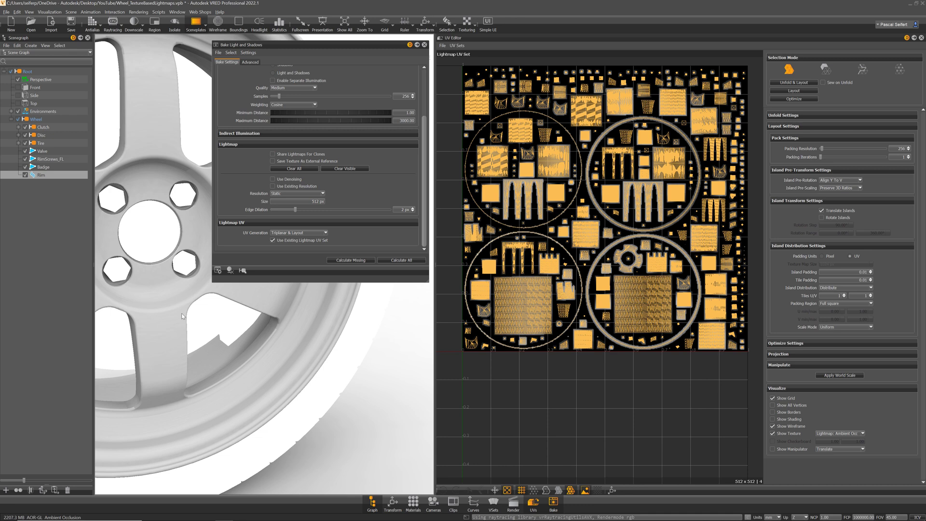
{"action": "left_click_drag", "start_coordinate": [351, 46], "coordinate": [336, 238]}
{"action": "scroll", "coordinate": [293, 129], "scroll_direction": "down", "scroll_amount": 3}
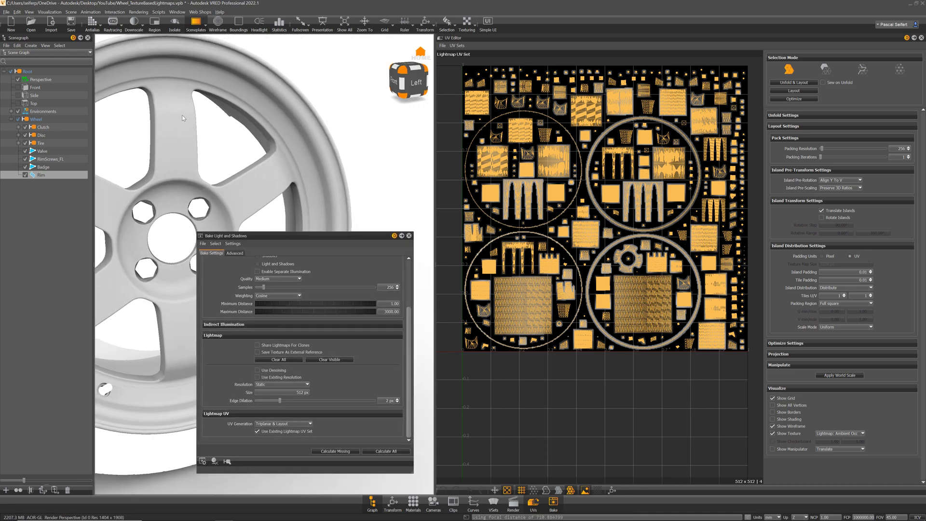
{"action": "left_click_drag", "start_coordinate": [181, 115], "coordinate": [219, 175]}
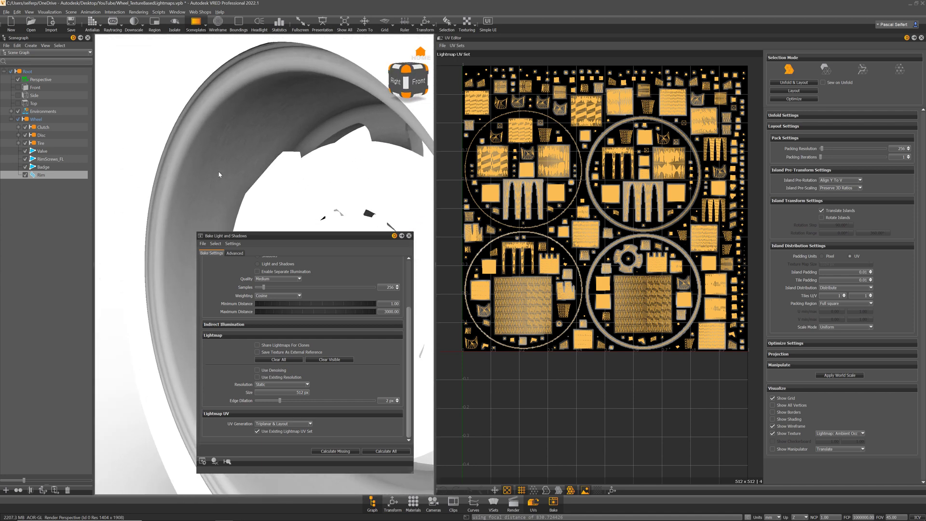
Step: Select the inner barrel's UV island on the rim and show the wireframe to locate it in the lightmap layout
{"action": "scroll", "coordinate": [653, 300], "scroll_direction": "up", "scroll_amount": 3}
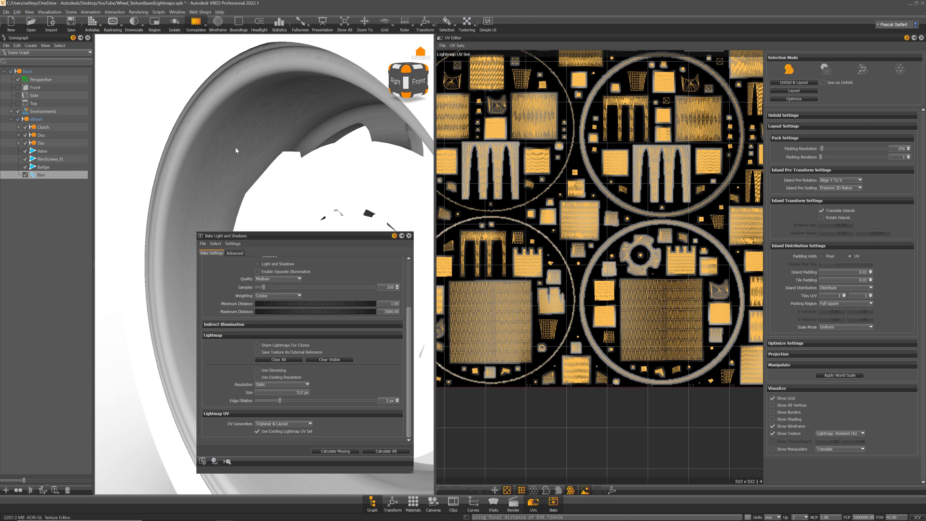
{"action": "left_click", "coordinate": [824, 69]}
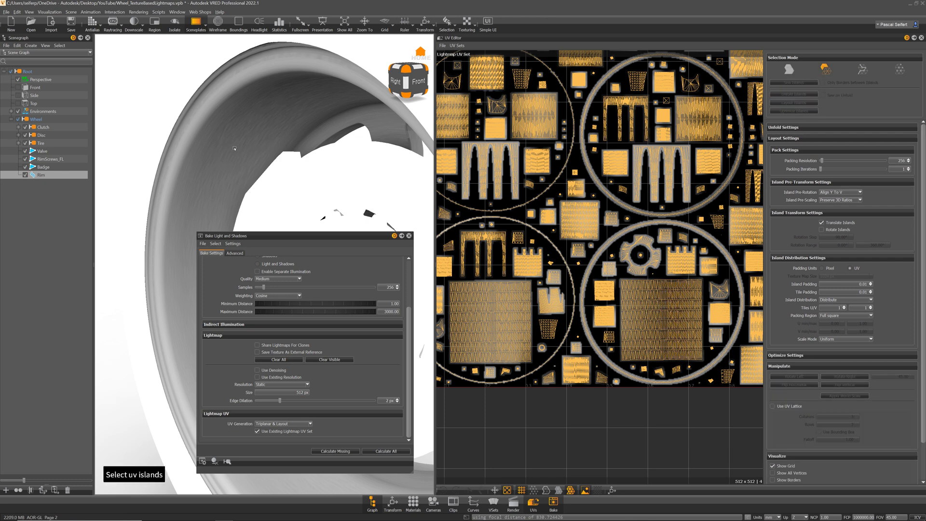
{"action": "left_click", "coordinate": [223, 160], "text": "shift"}
{"action": "key", "text": "w"}
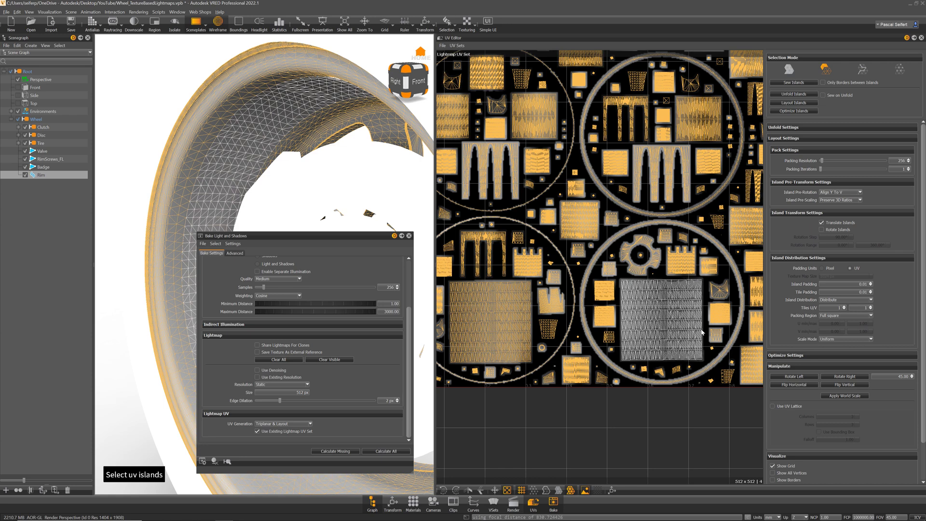
Step: Unfold and lay out the whole rim's Lightmap UV Set, and recalculate all ambient occlusion lightmaps
{"action": "left_click", "coordinate": [42, 175]}
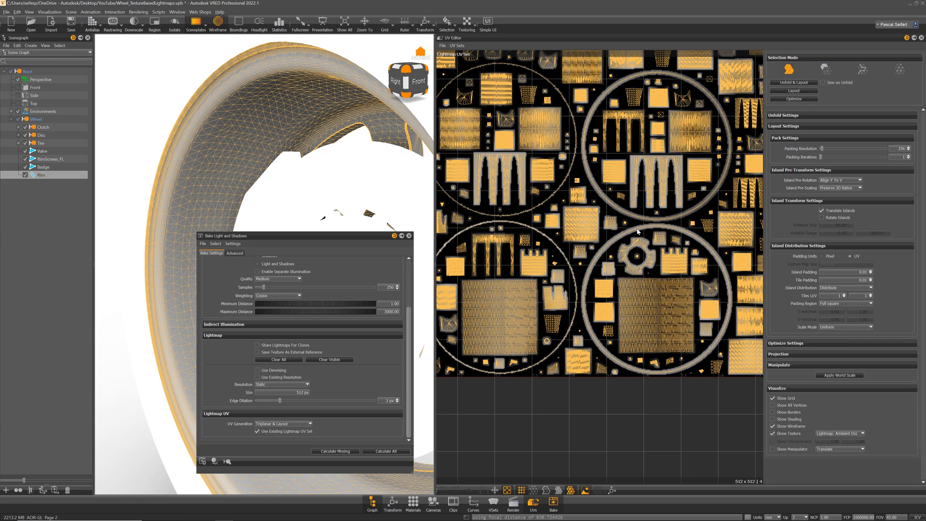
{"action": "scroll", "coordinate": [637, 231], "scroll_direction": "down", "scroll_amount": 2}
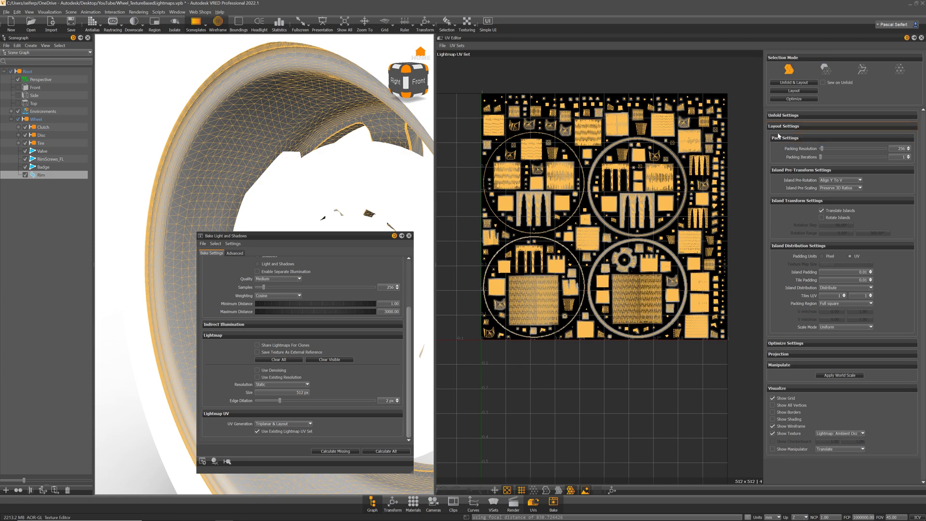
{"action": "left_click", "coordinate": [795, 83]}
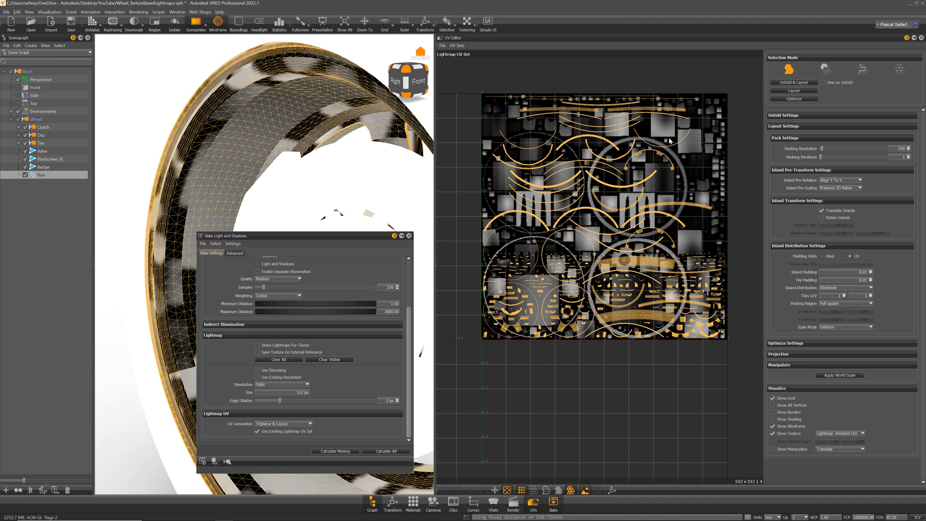
{"action": "left_click", "coordinate": [394, 452]}
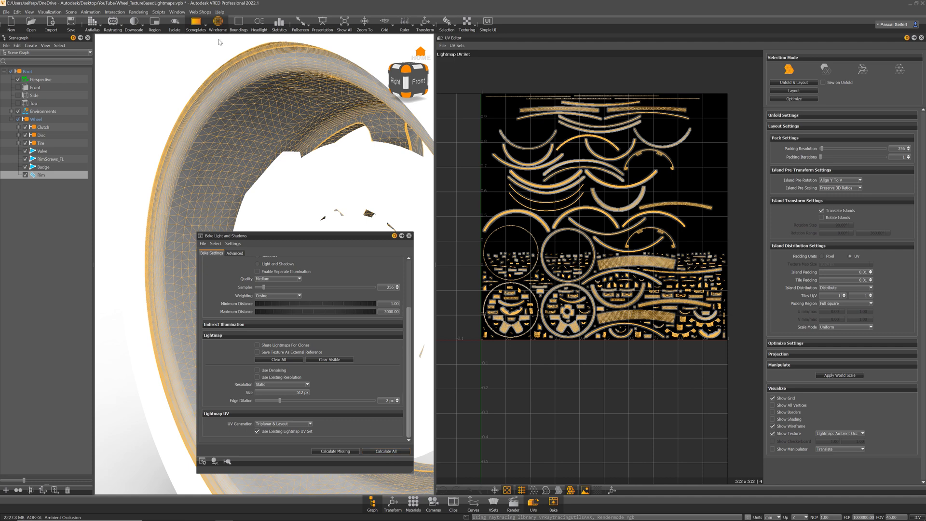
Step: Hide the wireframe, examine the baked shading on the rim's inner barrel and front, and close the bake window
{"action": "left_click", "coordinate": [218, 22]}
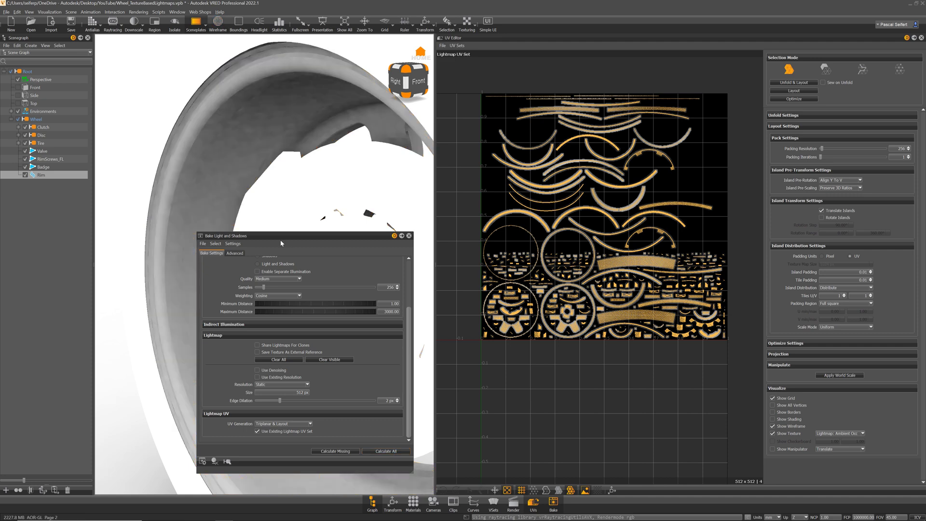
{"action": "left_click_drag", "start_coordinate": [280, 238], "coordinate": [284, 250]}
{"action": "left_click_drag", "start_coordinate": [252, 134], "coordinate": [273, 150]}
{"action": "left_click_drag", "start_coordinate": [329, 156], "coordinate": [336, 119]}
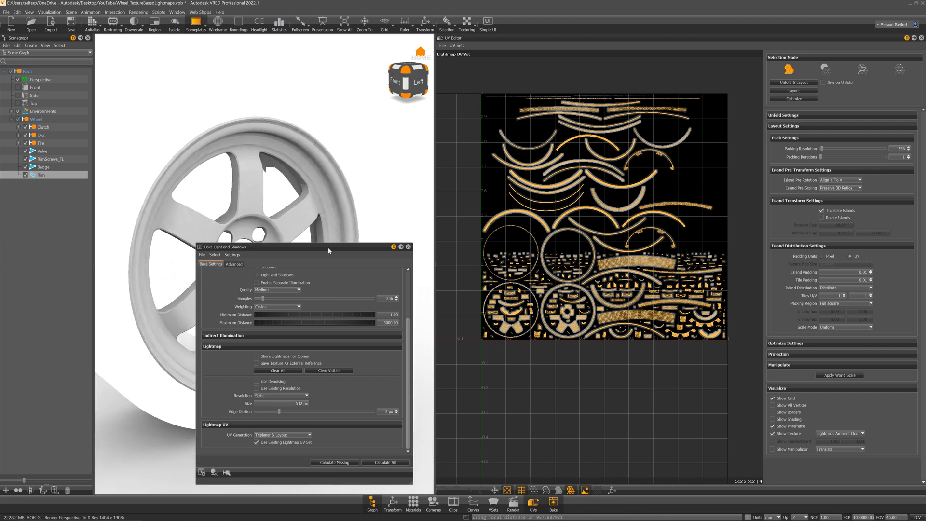
{"action": "left_click_drag", "start_coordinate": [330, 200], "coordinate": [385, 173]}
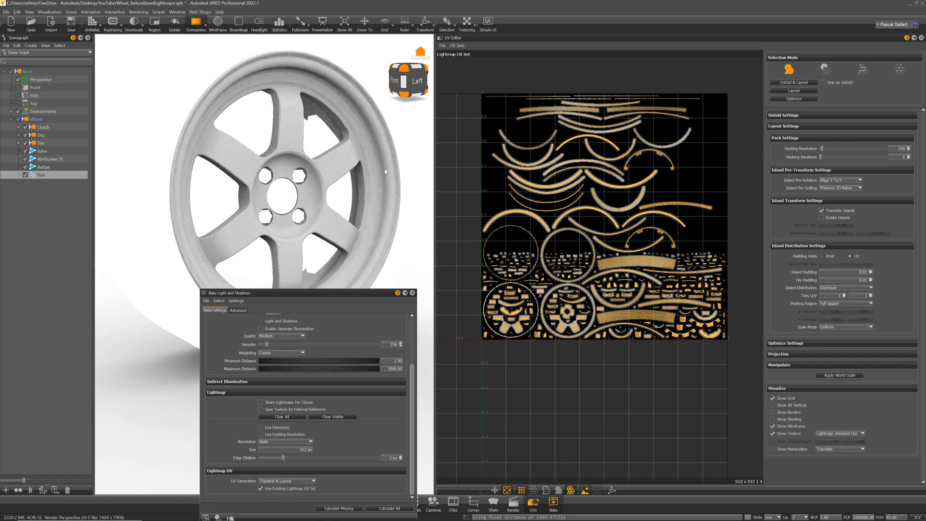
{"action": "left_click", "coordinate": [413, 293]}
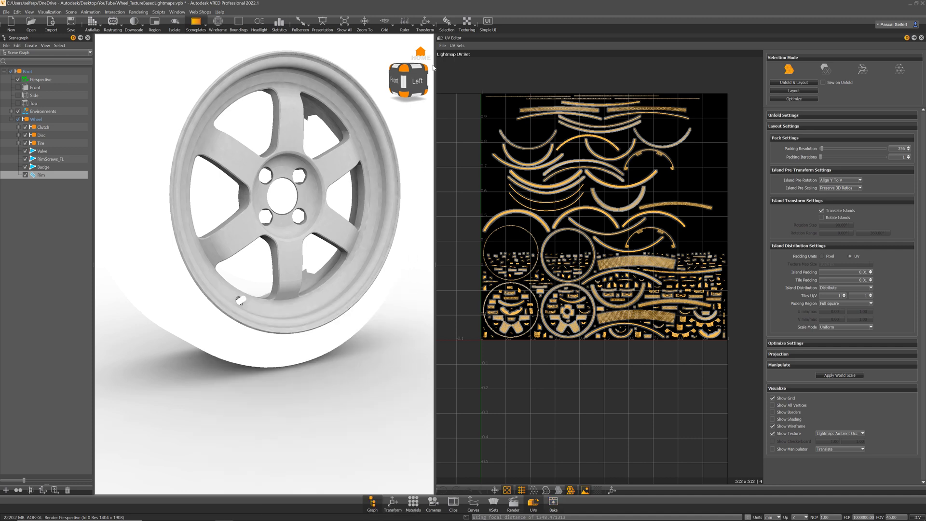
Step: Display the rim's Material UV Set, widen the 3D viewport and view the wheel from its front face
{"action": "left_click", "coordinate": [458, 47]}
{"action": "left_click", "coordinate": [461, 61]}
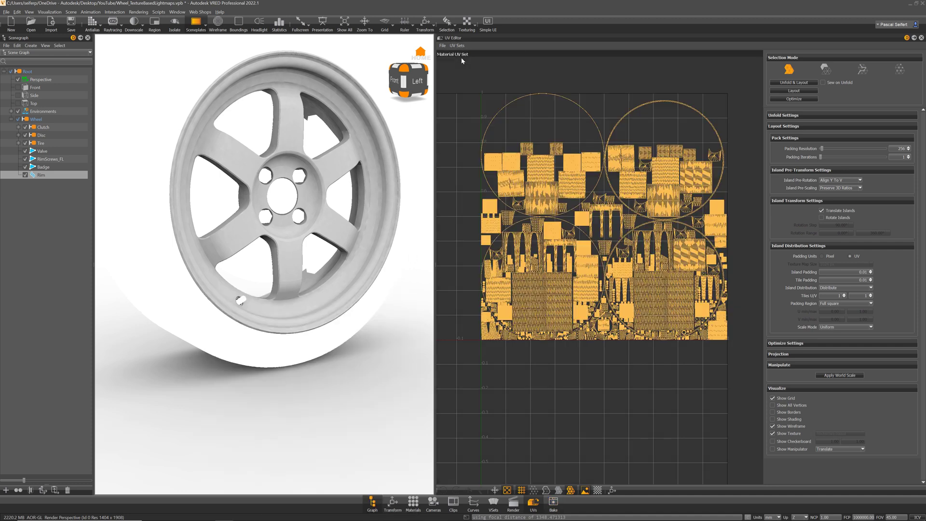
{"action": "left_click_drag", "start_coordinate": [435, 265], "coordinate": [524, 265]}
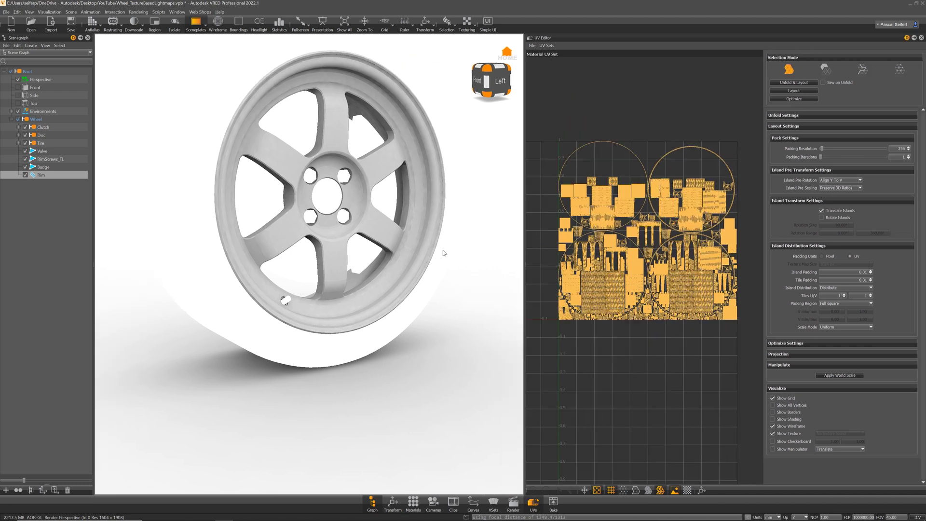
{"action": "right_click_drag", "start_coordinate": [435, 275], "coordinate": [427, 251], "text": "alt"}
{"action": "left_click_drag", "start_coordinate": [426, 254], "coordinate": [432, 225]}
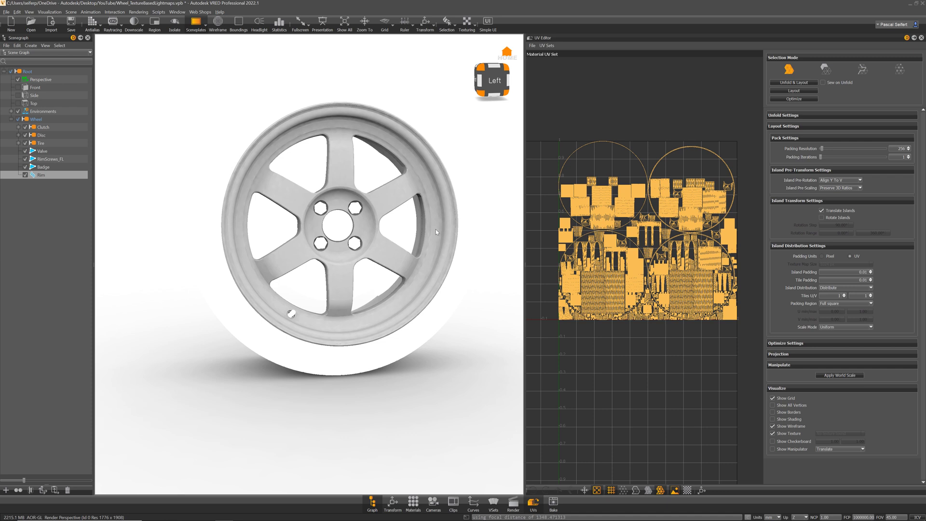
Step: Copy the rim's Material UV Set over the existing Lightmap UV Set and display the Lightmap UV Set
{"action": "left_click", "coordinate": [546, 46]}
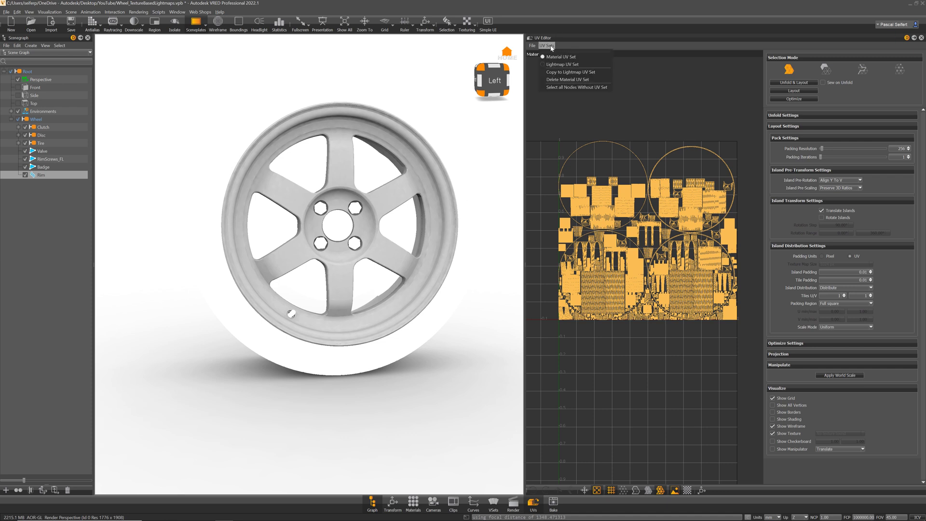
{"action": "left_click", "coordinate": [556, 74]}
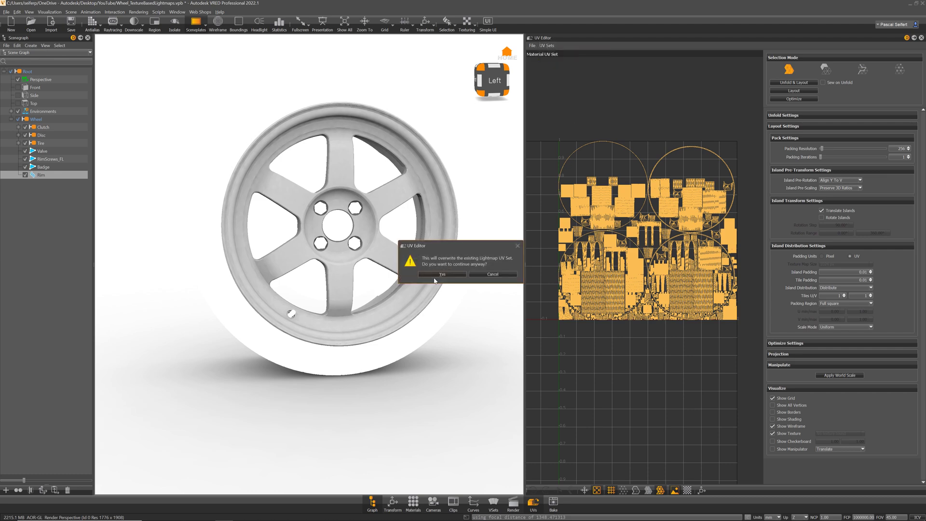
{"action": "left_click", "coordinate": [442, 275]}
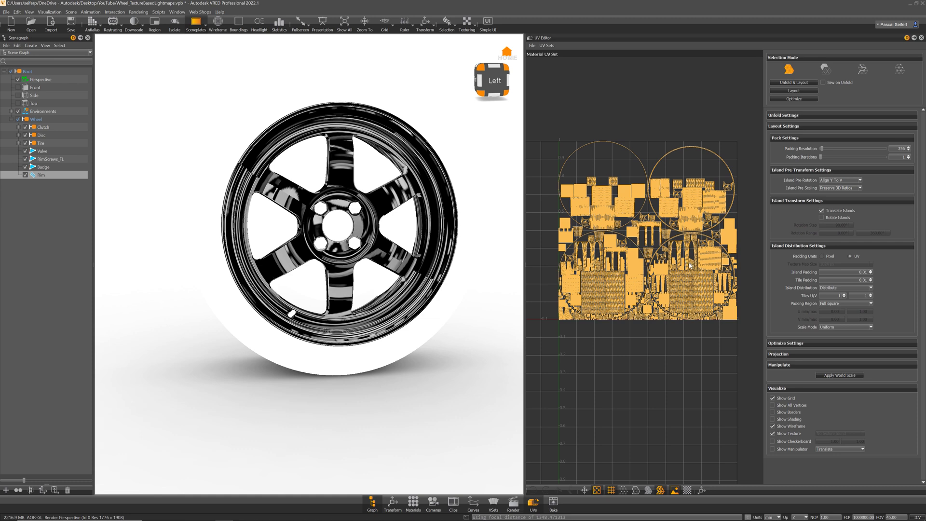
{"action": "scroll", "coordinate": [687, 271], "scroll_direction": "down", "scroll_amount": 3}
{"action": "left_click", "coordinate": [549, 45]}
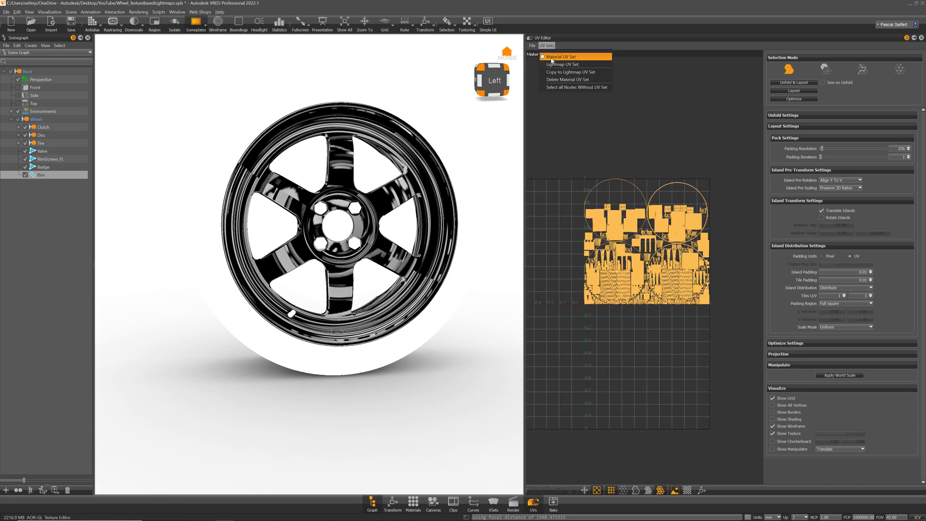
{"action": "left_click", "coordinate": [558, 65]}
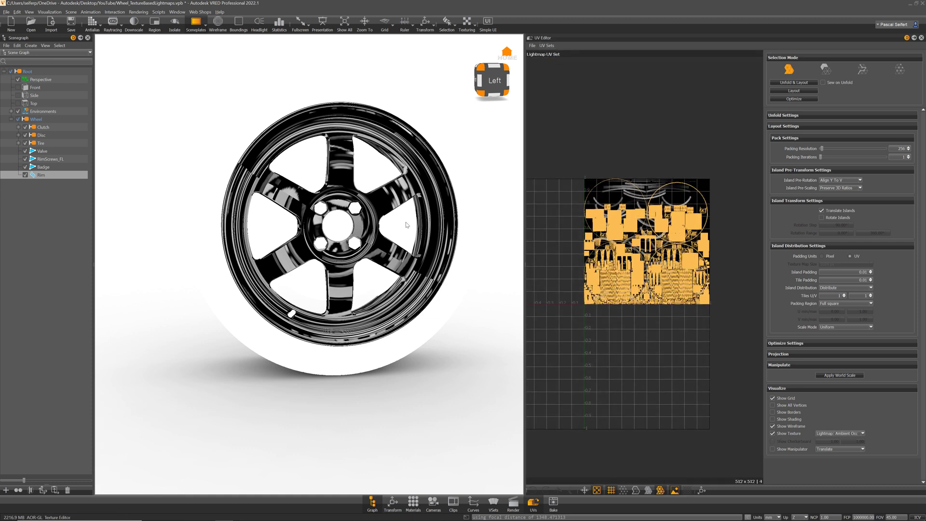
Step: Clear all baked lightmaps from the Bake Light and Shadows window and close it
{"action": "left_click", "coordinate": [70, 11]}
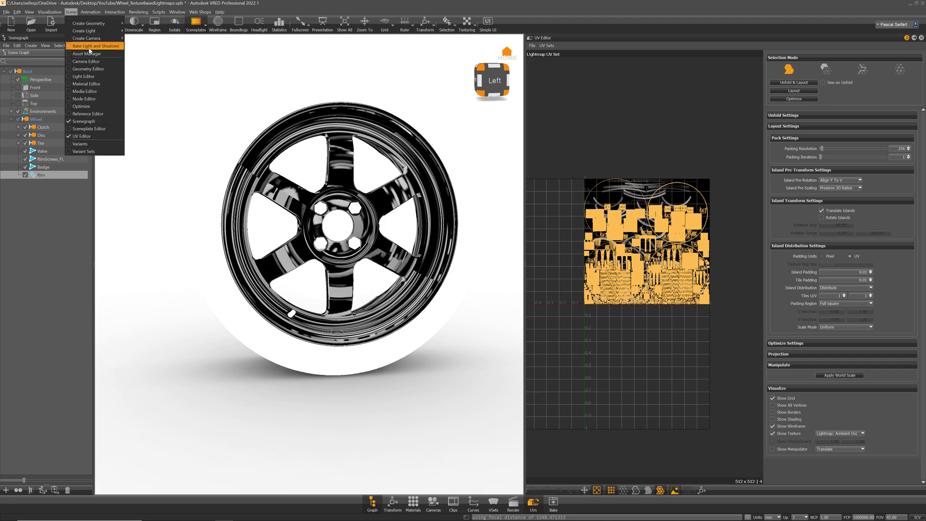
{"action": "left_click", "coordinate": [94, 48]}
{"action": "left_click_drag", "start_coordinate": [326, 294], "coordinate": [273, 161]}
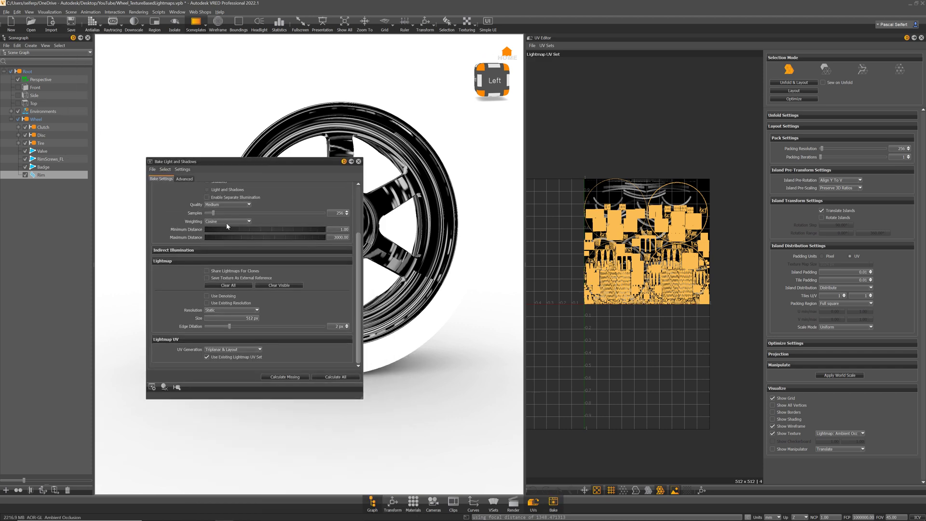
{"action": "left_click", "coordinate": [249, 288]}
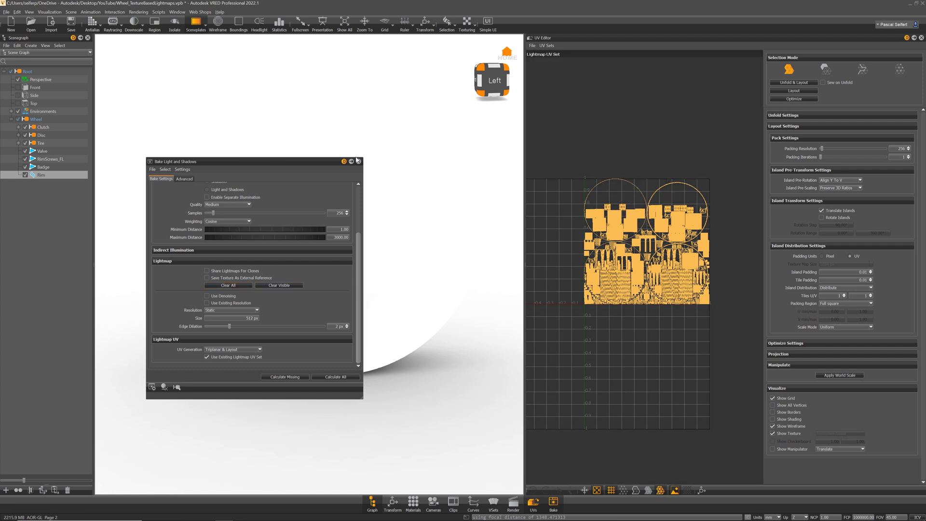
{"action": "left_click", "coordinate": [358, 161]}
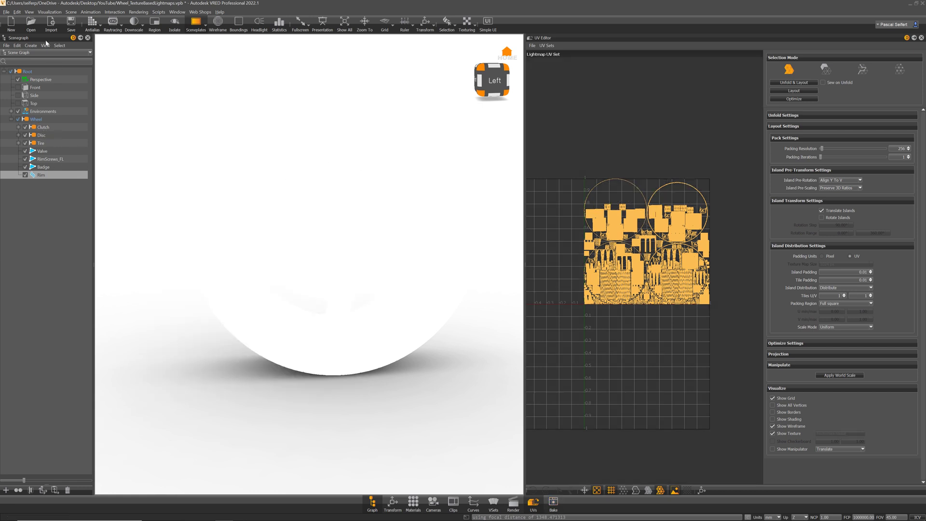
Step: Switch the viewport to Vertex/Face Normal Rendering and hide the Environments group
{"action": "left_click", "coordinate": [50, 12]}
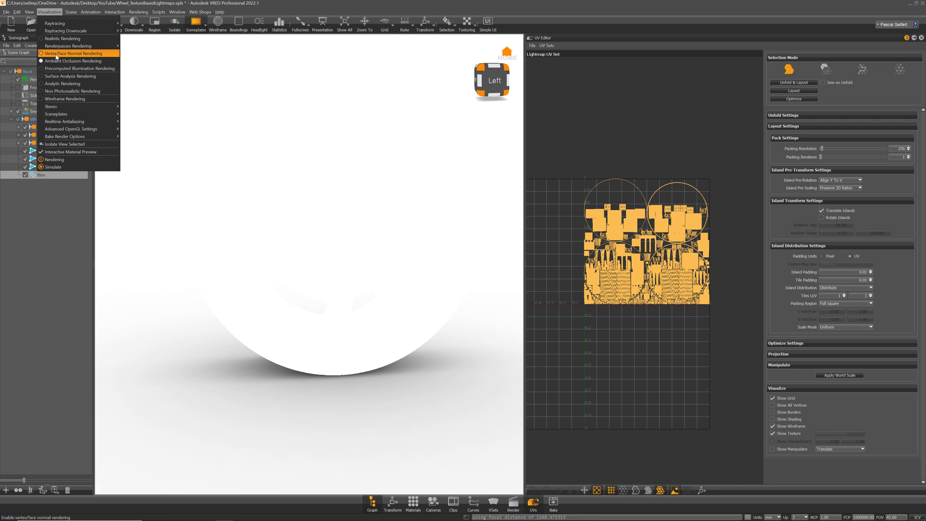
{"action": "left_click", "coordinate": [58, 54]}
{"action": "left_click", "coordinate": [18, 111]}
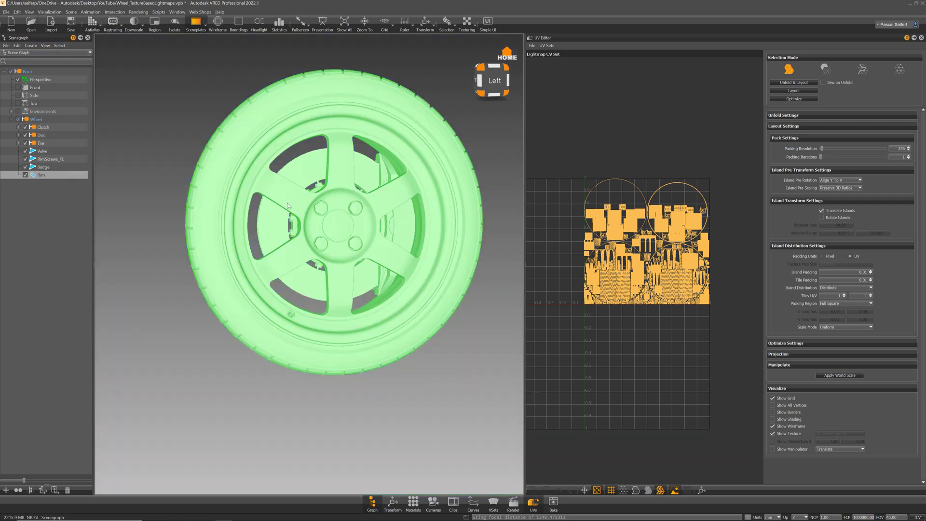
Step: Isolate the rim at a slightly angled view and widen the UV Editor a little
{"action": "left_click_drag", "start_coordinate": [128, 226], "coordinate": [163, 229]}
{"action": "middle_click_drag", "start_coordinate": [286, 172], "coordinate": [283, 179]}
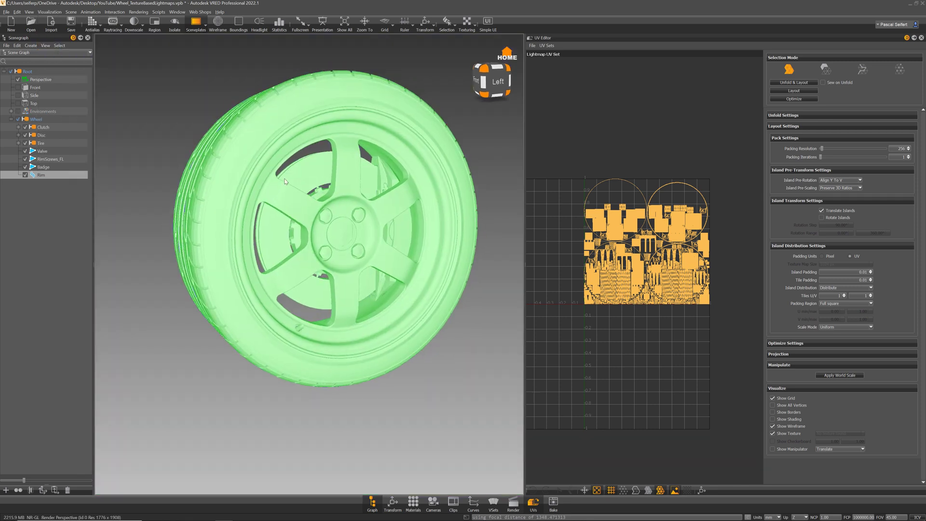
{"action": "key", "text": "i"}
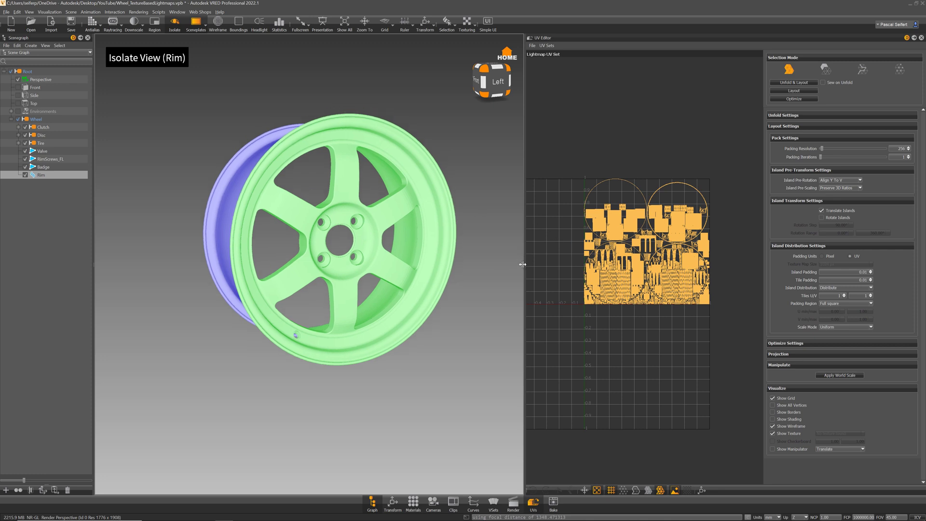
{"action": "left_click_drag", "start_coordinate": [528, 262], "coordinate": [516, 263]}
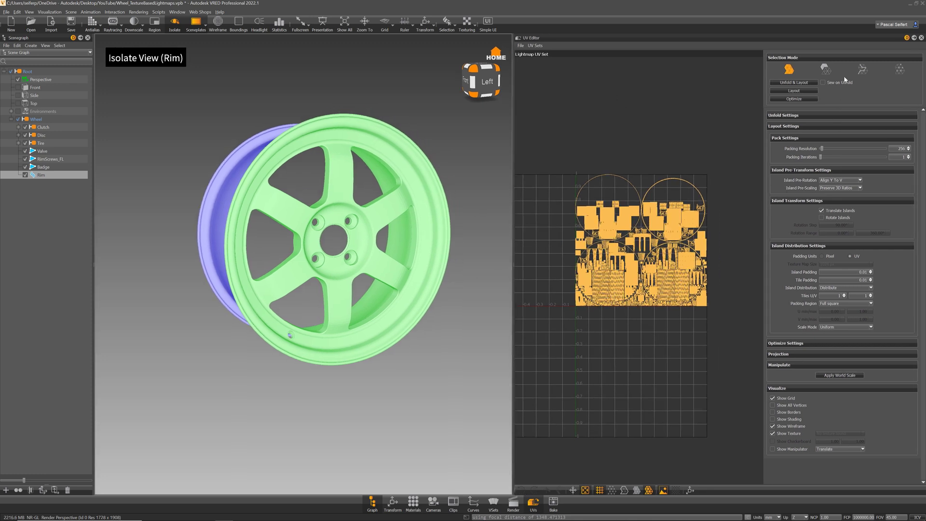
Step: Show the UV borders in the UV Editor and turn on the wireframe display for the rim in the viewport
{"action": "left_click", "coordinate": [622, 490]}
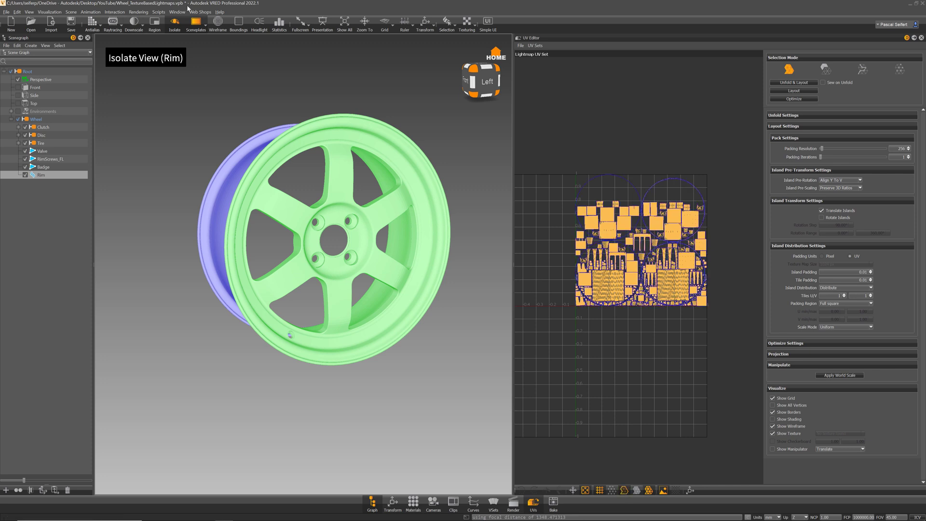
{"action": "left_click", "coordinate": [217, 22]}
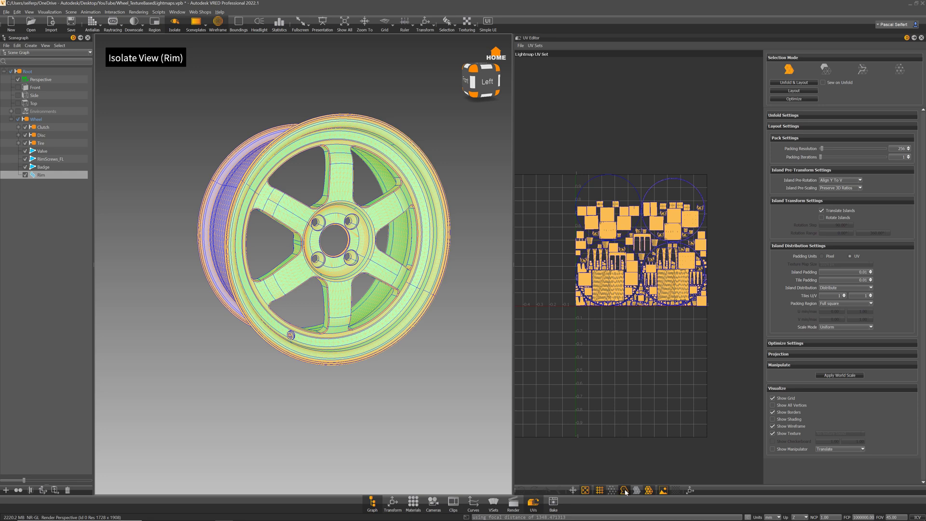
{"action": "left_click", "coordinate": [649, 491]}
{"action": "left_click", "coordinate": [649, 491]}
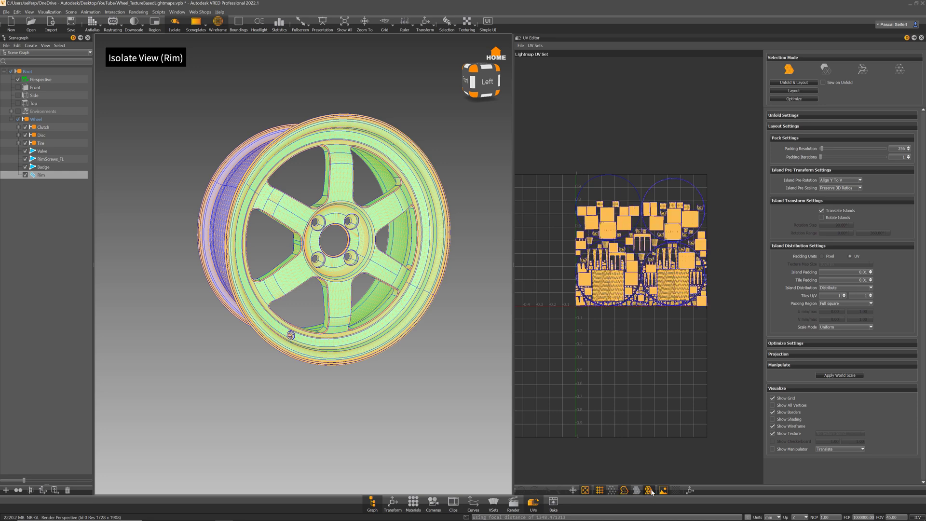
{"action": "left_click", "coordinate": [624, 491]}
{"action": "left_click", "coordinate": [624, 491]}
Step: Switch to UV island selection and pick an island on the front face of the rim's upper spoke
{"action": "scroll", "coordinate": [341, 137], "scroll_direction": "up", "scroll_amount": 5}
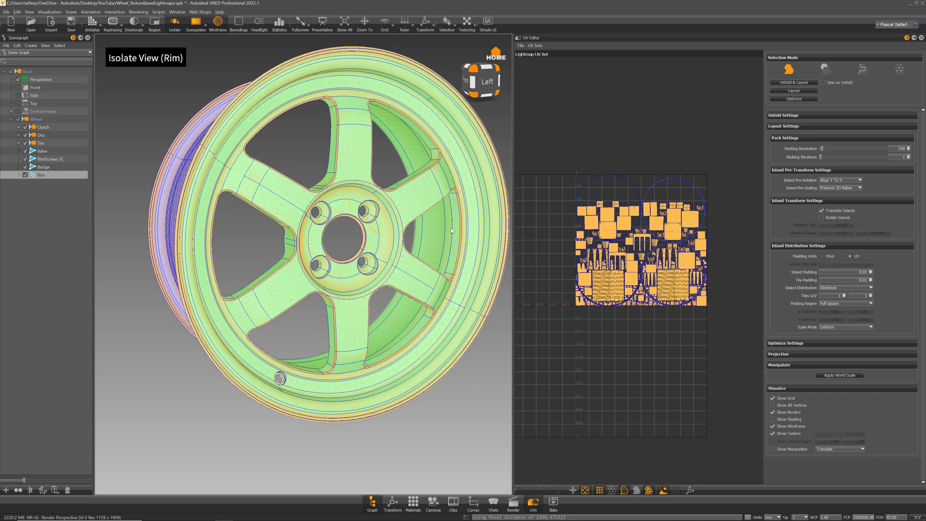
{"action": "left_click_drag", "start_coordinate": [452, 231], "coordinate": [419, 227]}
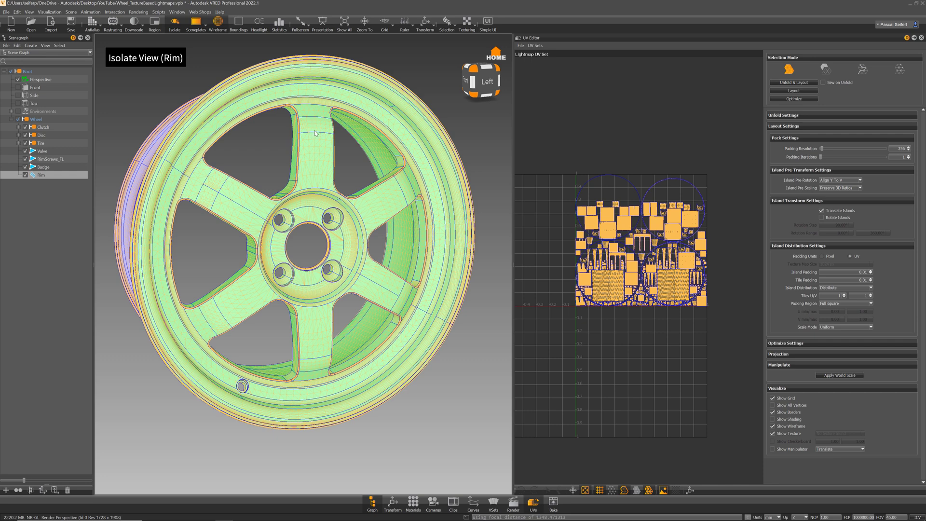
{"action": "middle_click_drag", "start_coordinate": [312, 135], "coordinate": [313, 139]}
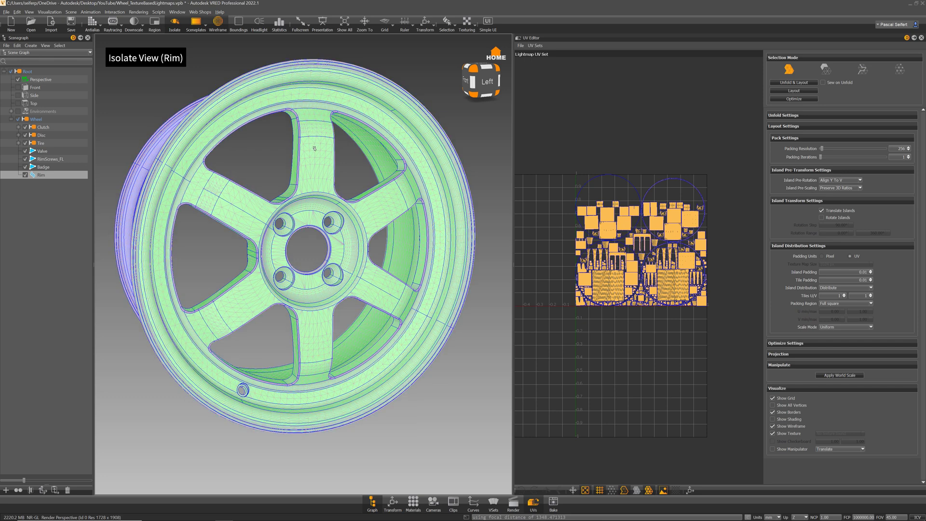
{"action": "left_click", "coordinate": [827, 70]}
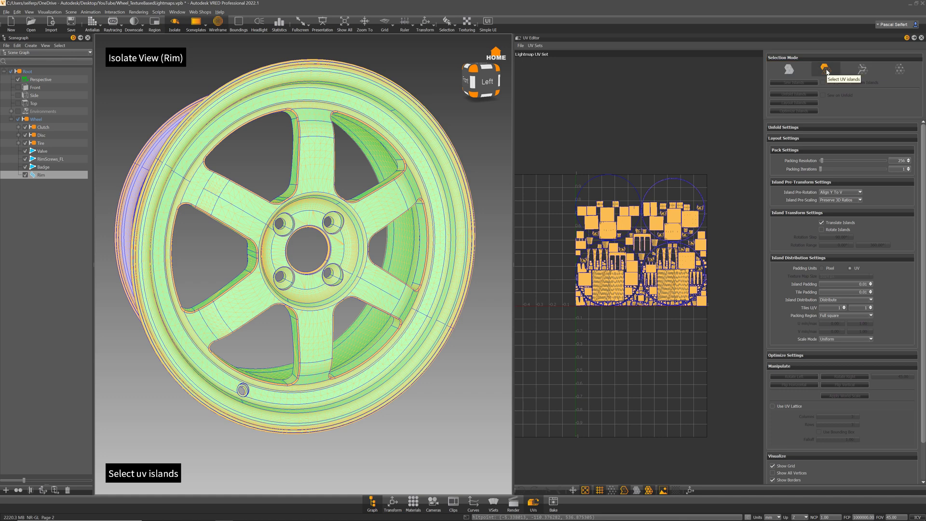
{"action": "left_click", "coordinate": [322, 154]}
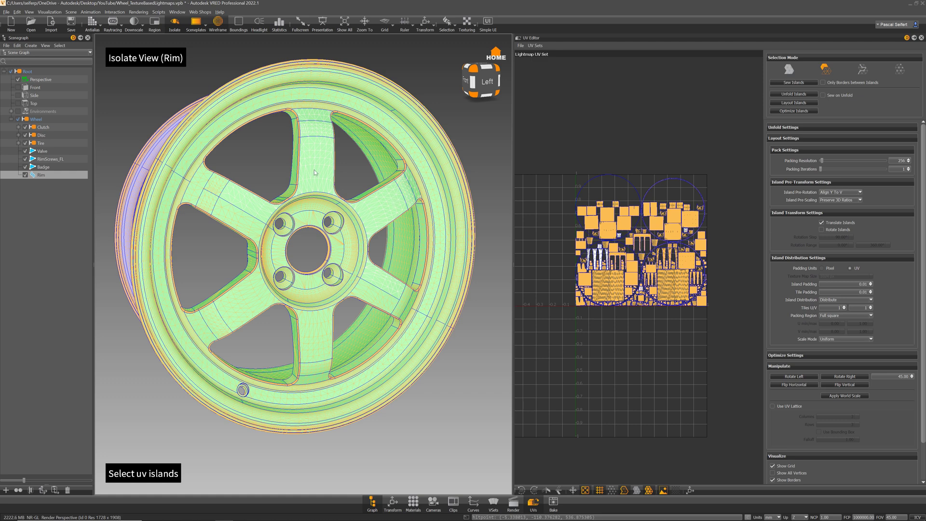
{"action": "key", "text": "Escape"}
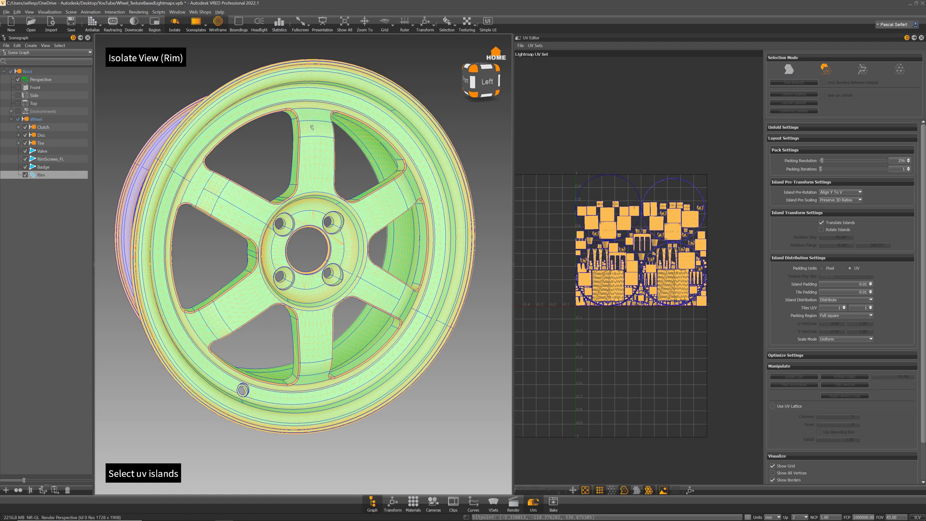
{"action": "left_click", "coordinate": [317, 128]}
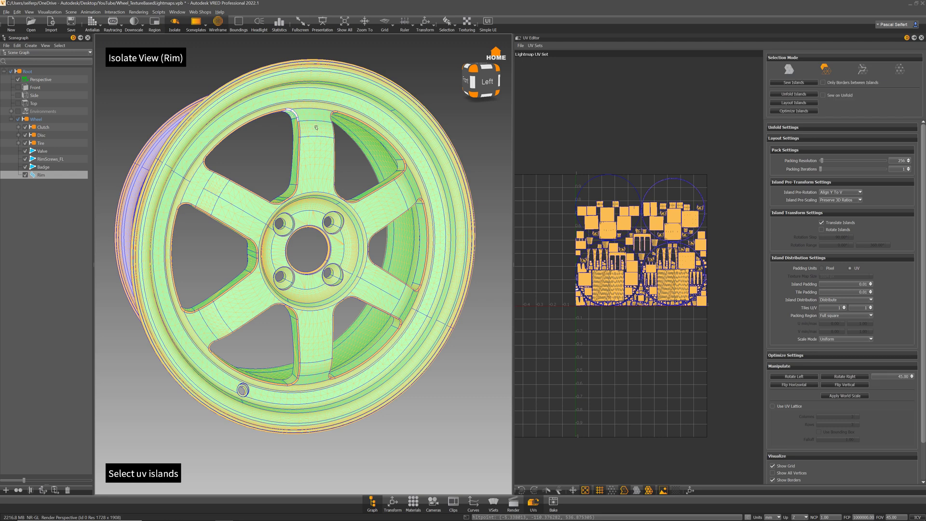
Step: Try to box-select the UV islands around the outer end of the upper spoke and inspect the selection
{"action": "left_click_drag", "start_coordinate": [302, 122], "coordinate": [316, 132]}
{"action": "left_click_drag", "start_coordinate": [316, 132], "coordinate": [276, 107]}
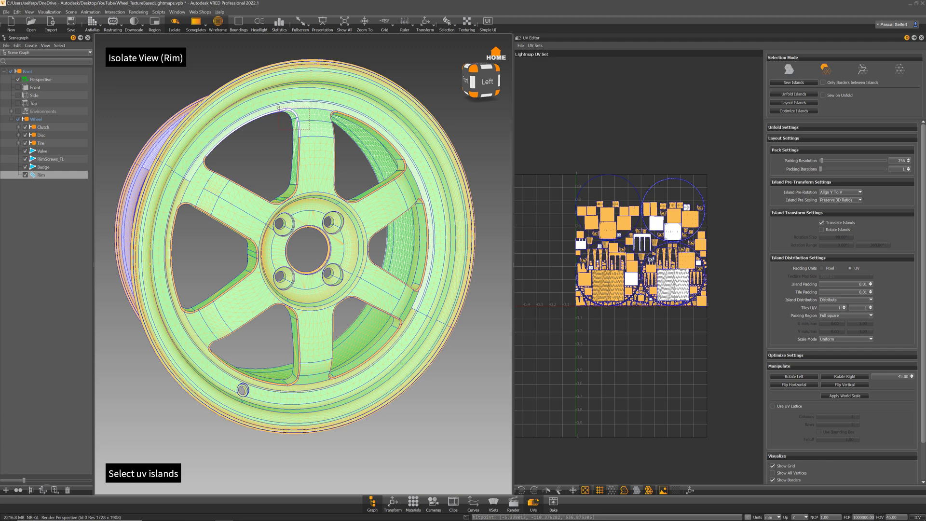
{"action": "left_click_drag", "start_coordinate": [278, 107], "coordinate": [300, 164], "text": "shift"}
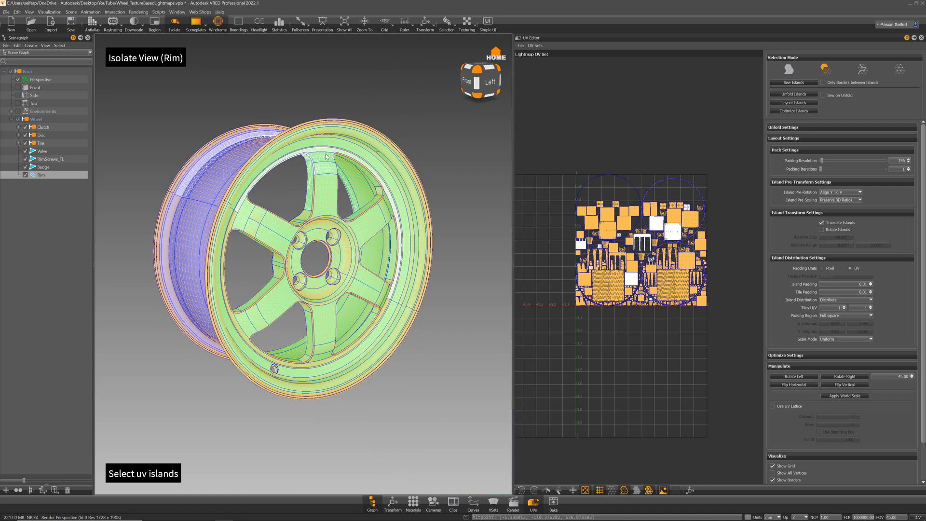
{"action": "right_click_drag", "start_coordinate": [325, 137], "coordinate": [323, 147], "text": "alt"}
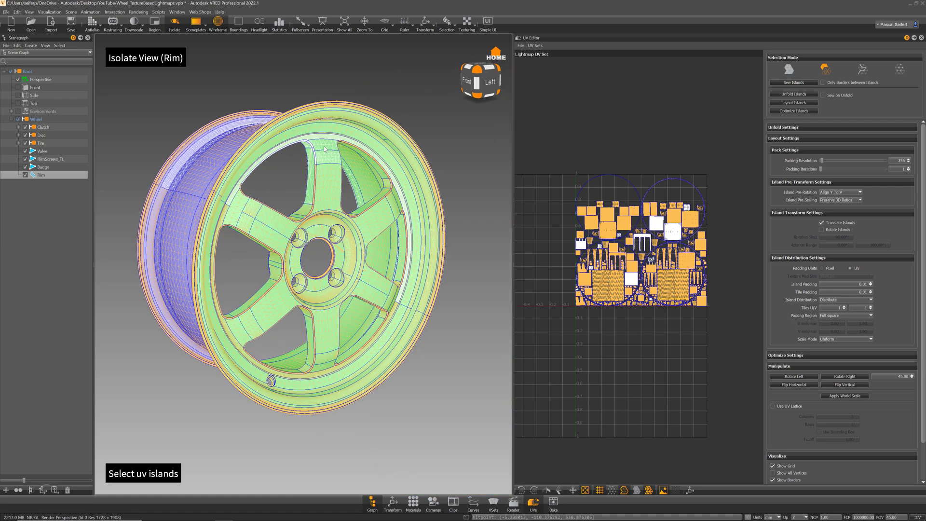
Step: Enable Use Depth Selection and select the visible islands on the upper spoke's front face and the adjoining ring
{"action": "left_click", "coordinate": [18, 12]}
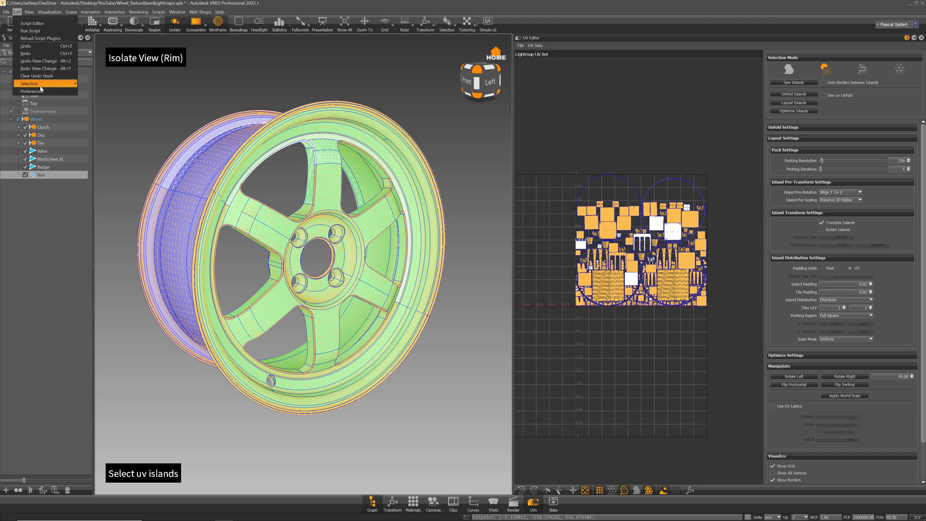
{"action": "mouse_move", "coordinate": [41, 85]}
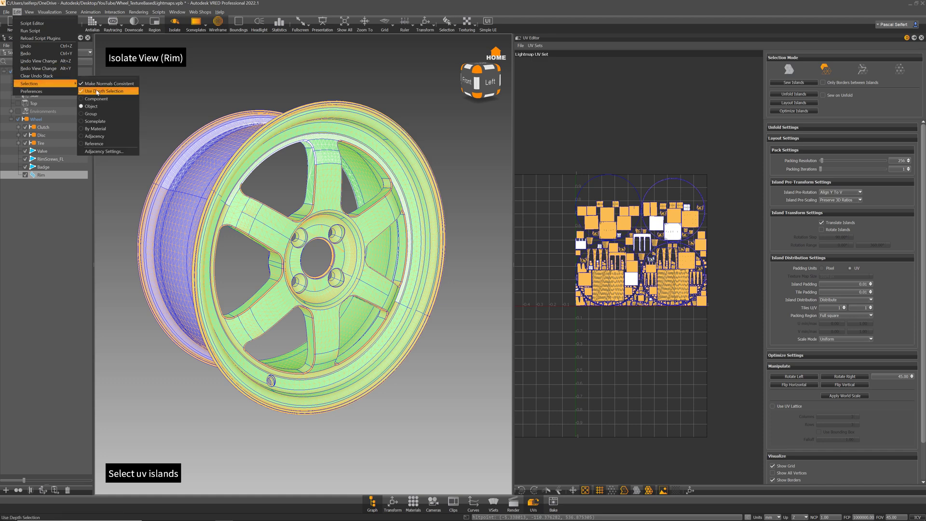
{"action": "left_click", "coordinate": [115, 91]}
{"action": "left_click_drag", "start_coordinate": [300, 94], "coordinate": [322, 112], "text": "alt"}
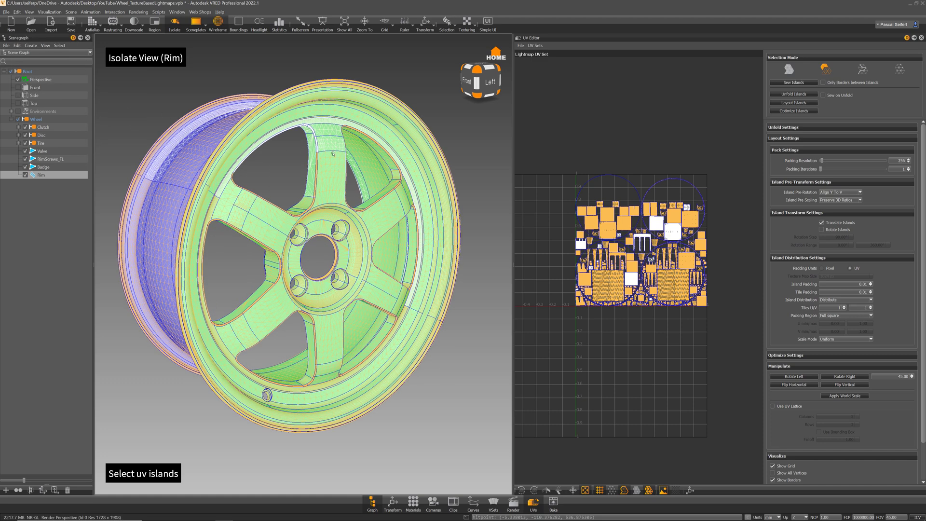
{"action": "left_click_drag", "start_coordinate": [333, 151], "coordinate": [316, 156], "text": "alt"}
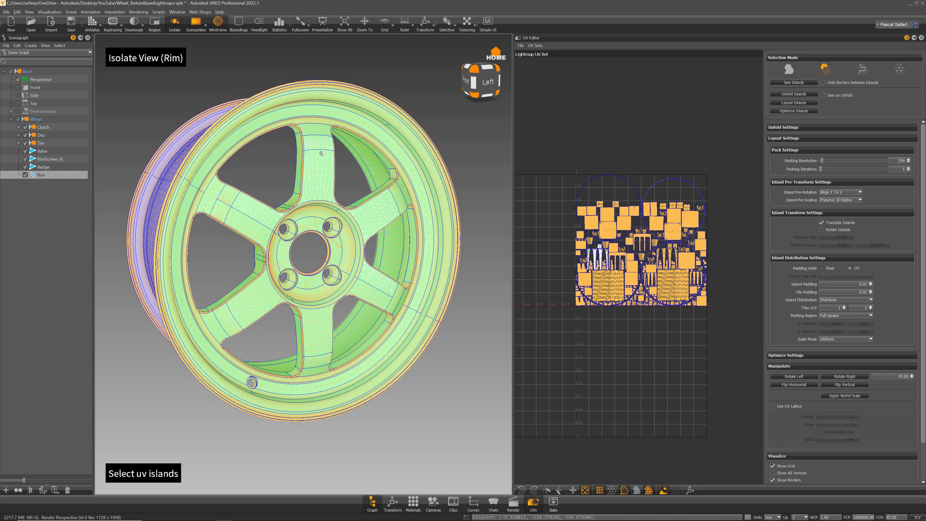
{"action": "left_click", "coordinate": [314, 121], "text": "ctrl+shift"}
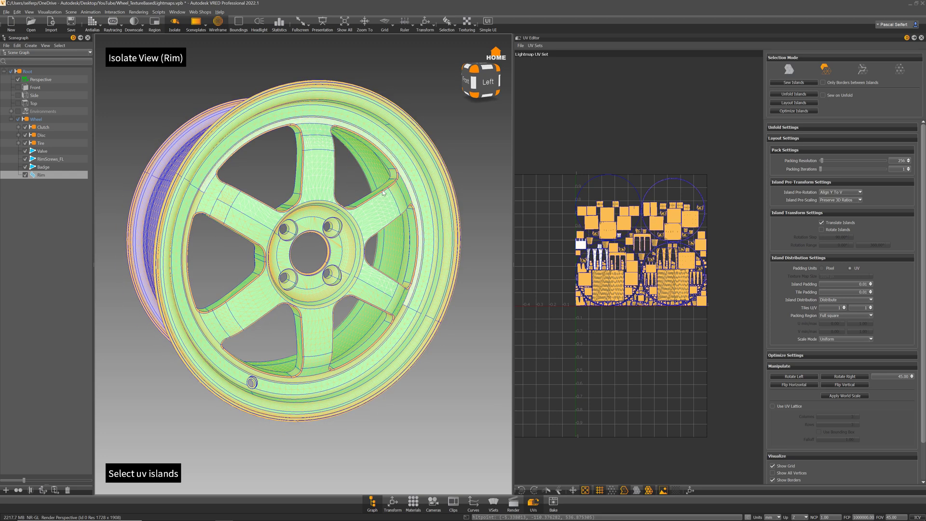
Step: Select the UV islands of the hub's front face, the edge around the centre bore and the hub's outer ring
{"action": "left_click_drag", "start_coordinate": [355, 236], "coordinate": [437, 245], "text": "alt"}
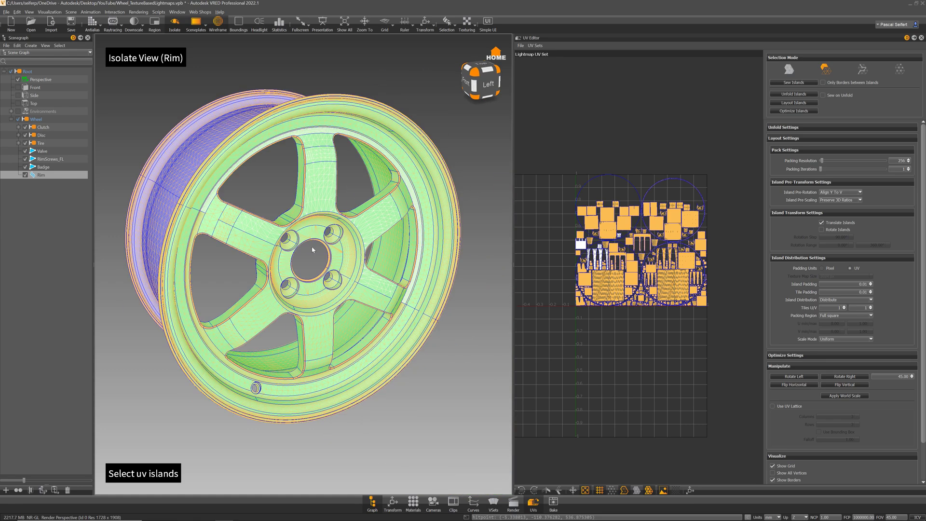
{"action": "left_click_drag", "start_coordinate": [312, 248], "coordinate": [365, 196], "text": "alt"}
{"action": "left_click_drag", "start_coordinate": [417, 213], "coordinate": [361, 213], "text": "alt"}
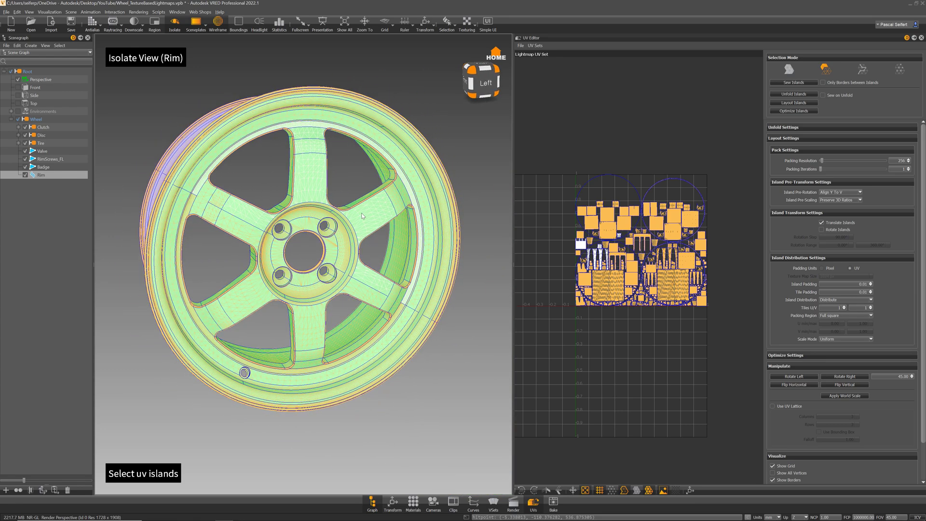
{"action": "middle_click_drag", "start_coordinate": [361, 213], "coordinate": [394, 183], "text": "alt"}
{"action": "right_click_drag", "start_coordinate": [348, 146], "coordinate": [372, 198], "text": "alt"}
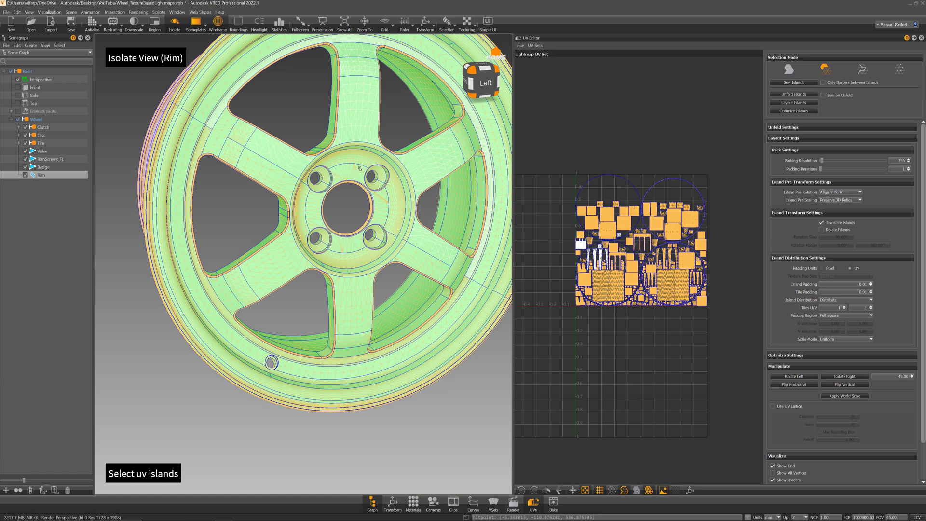
{"action": "left_click", "coordinate": [358, 172], "text": "shift"}
{"action": "left_click", "coordinate": [361, 163], "text": "shift"}
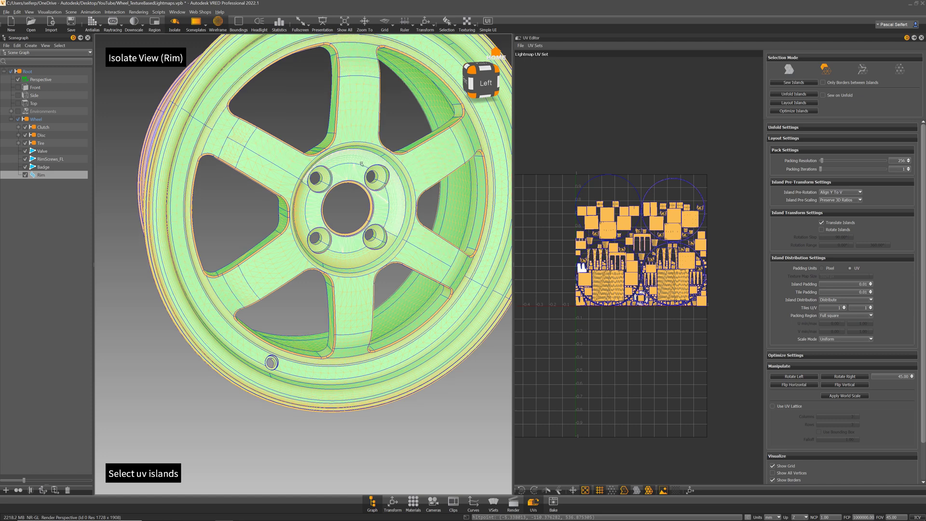
{"action": "left_click", "coordinate": [333, 210], "text": "shift"}
{"action": "left_click", "coordinate": [322, 198], "text": "shift"}
{"action": "left_click", "coordinate": [303, 196], "text": "shift"}
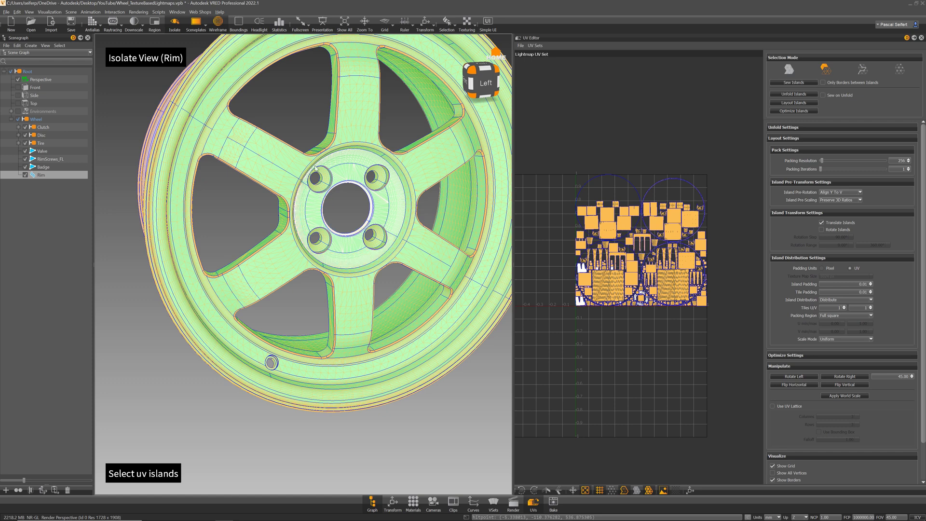
Step: Add the front-face islands of the spokes and the ring sections at their outer ends to the selection
{"action": "left_click", "coordinate": [348, 128], "text": "shift"}
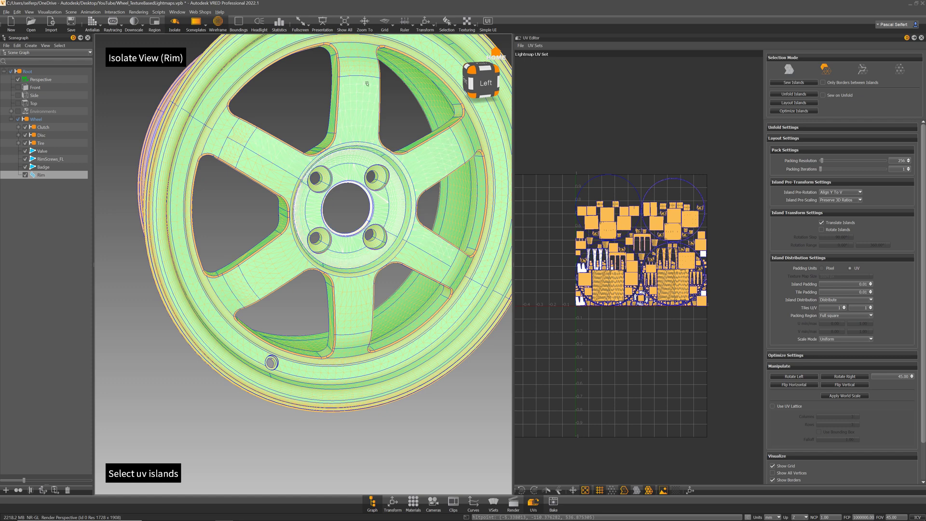
{"action": "left_click", "coordinate": [363, 51], "text": "shift"}
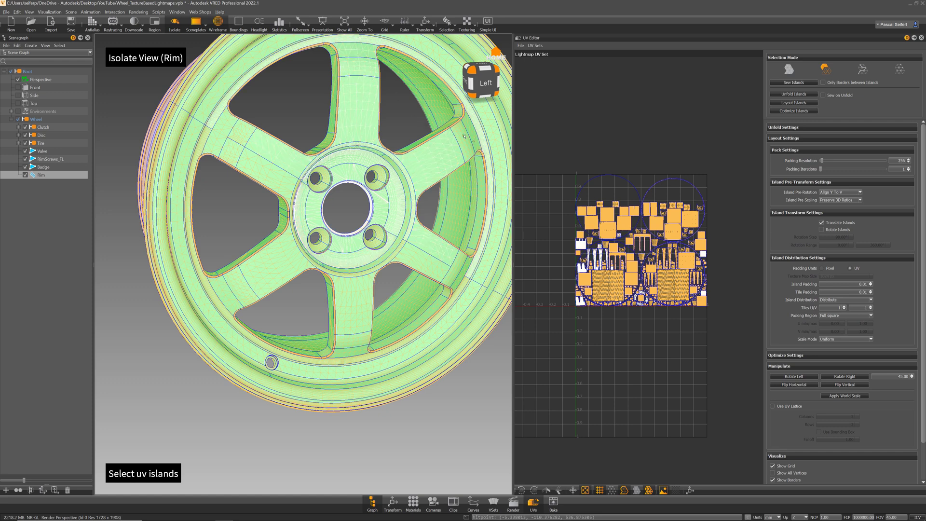
{"action": "left_click", "coordinate": [461, 273], "text": "shift"}
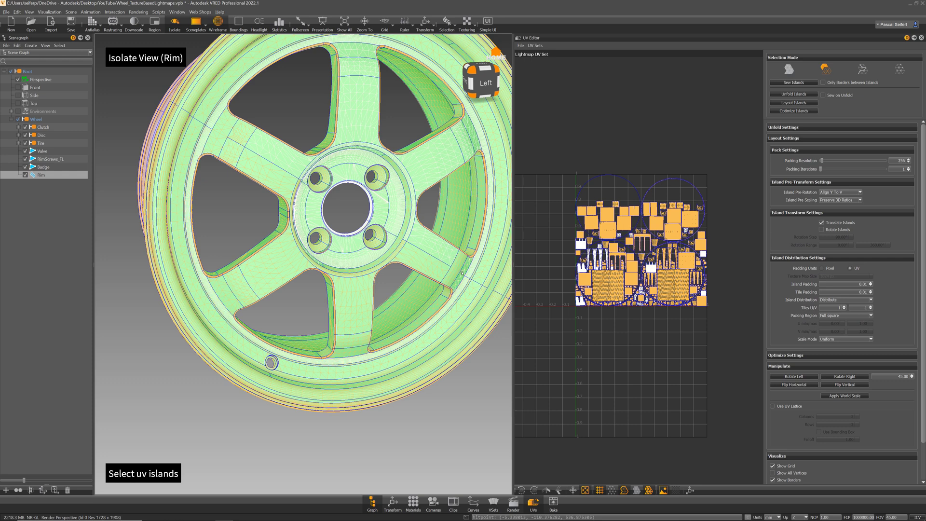
{"action": "left_click", "coordinate": [393, 246], "text": "shift"}
{"action": "left_click", "coordinate": [399, 234], "text": "shift"}
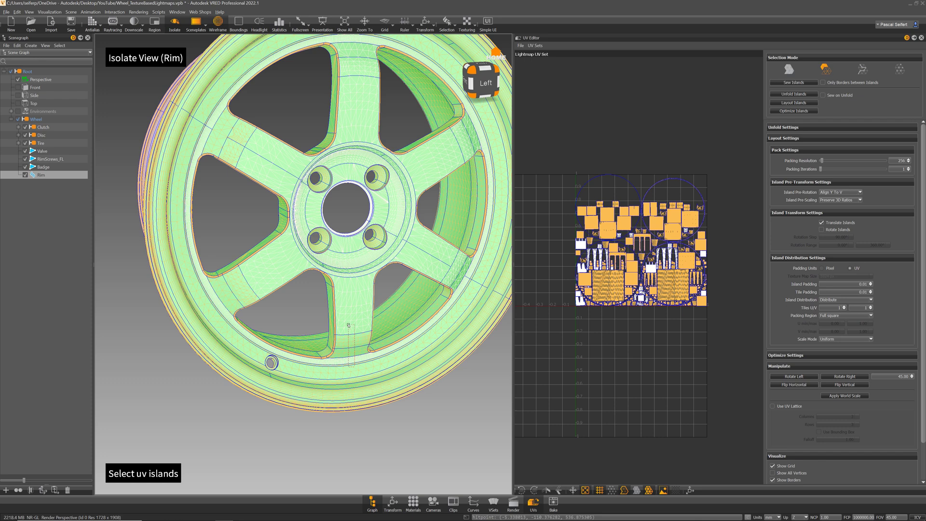
{"action": "left_click", "coordinate": [351, 340], "text": "shift"}
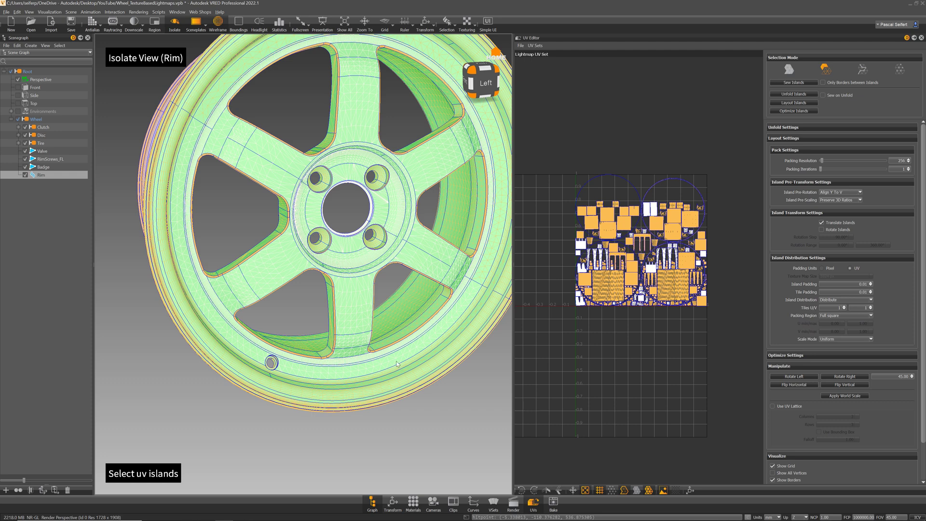
Step: Sew the selected front-face islands together, and sew in the remaining island of the ring around the spokes
{"action": "left_click_drag", "start_coordinate": [408, 357], "coordinate": [453, 171]}
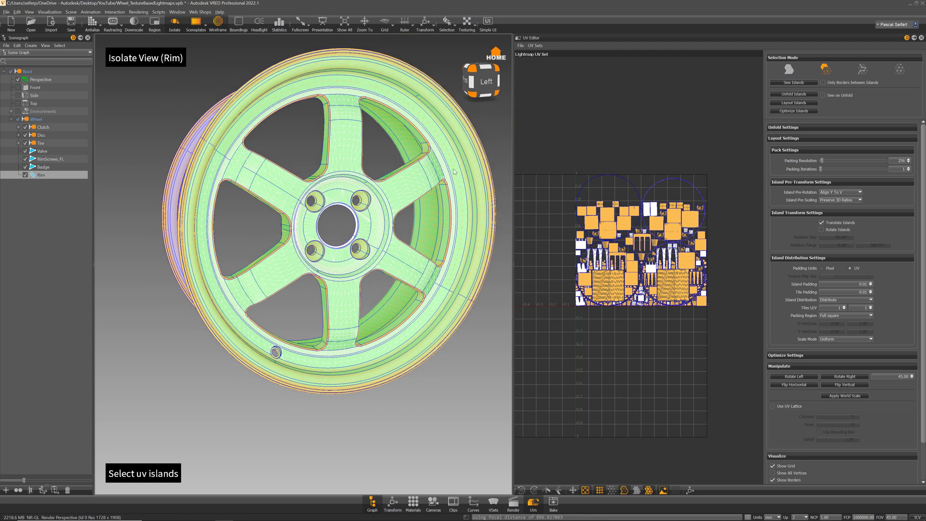
{"action": "left_click", "coordinate": [804, 82]}
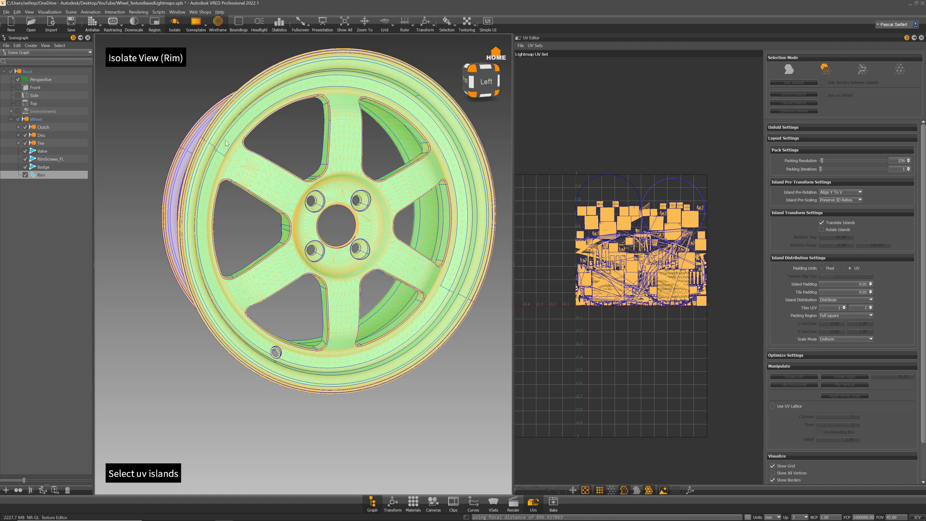
{"action": "left_click_drag", "start_coordinate": [244, 172], "coordinate": [245, 176], "text": "alt"}
{"action": "left_click", "coordinate": [450, 279]}
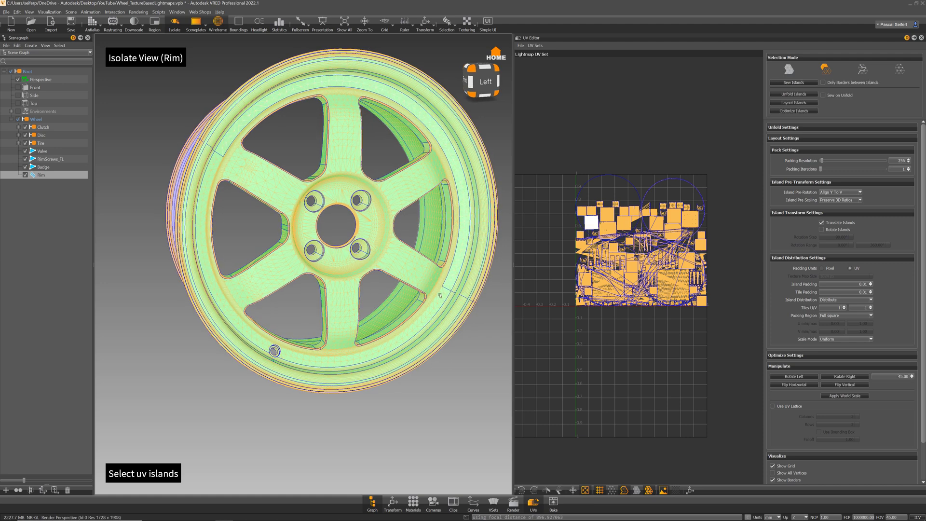
{"action": "key", "text": "ctrl+a"}
{"action": "left_click", "coordinate": [794, 82]}
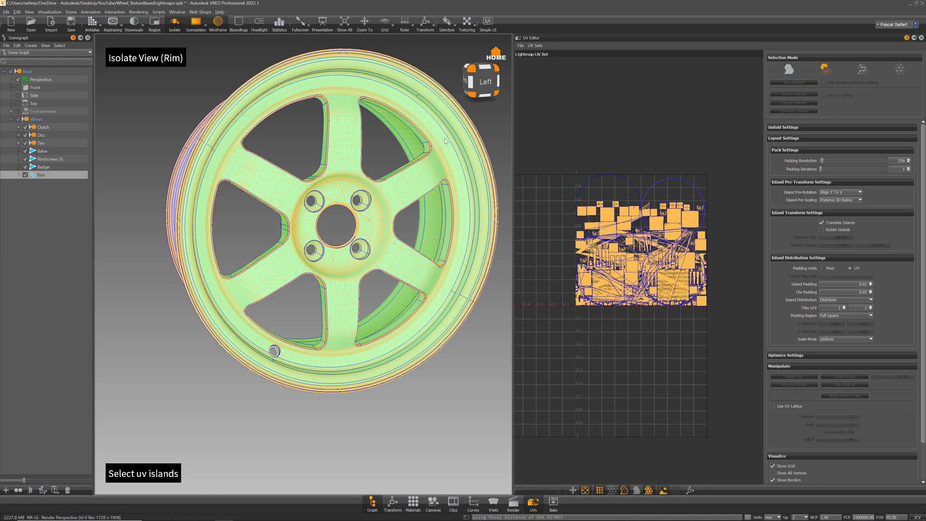
Step: Inspect the sewn seams around the hub and select the joined front-face island
{"action": "left_click_drag", "start_coordinate": [381, 126], "coordinate": [395, 124]}
{"action": "scroll", "coordinate": [420, 183], "scroll_direction": "up", "scroll_amount": 5}
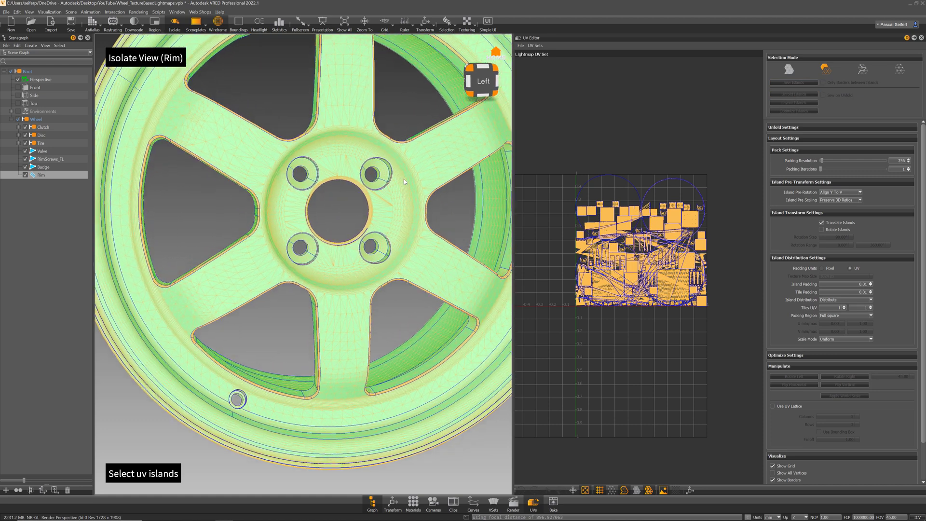
{"action": "left_click_drag", "start_coordinate": [403, 196], "coordinate": [383, 168]}
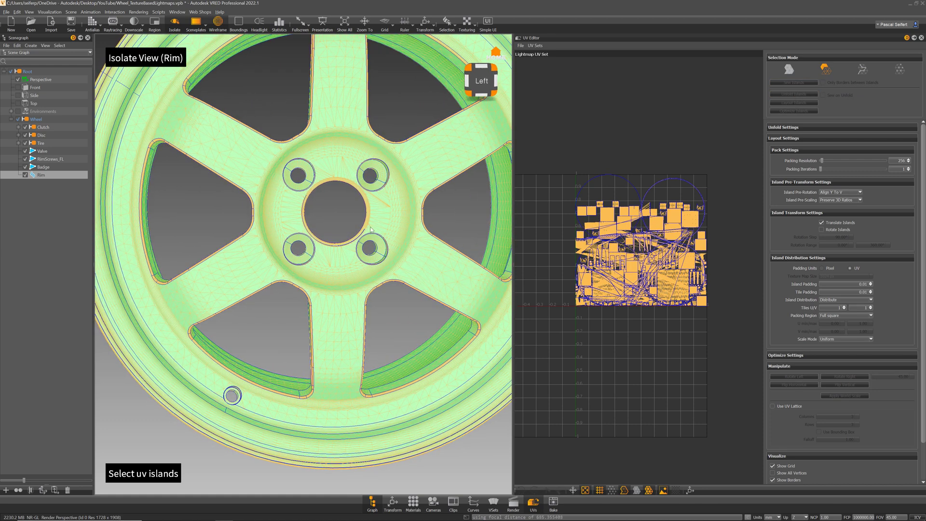
{"action": "left_click_drag", "start_coordinate": [371, 230], "coordinate": [357, 245]}
{"action": "left_click", "coordinate": [342, 234]}
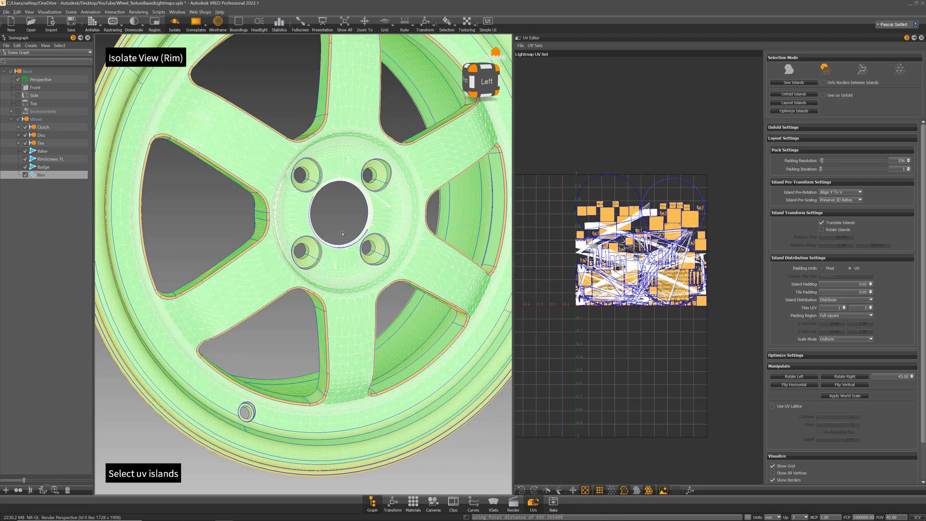
Step: Sew the joined front-face UV island and sew the islands around the four bolt holes into it
{"action": "left_click", "coordinate": [803, 85]}
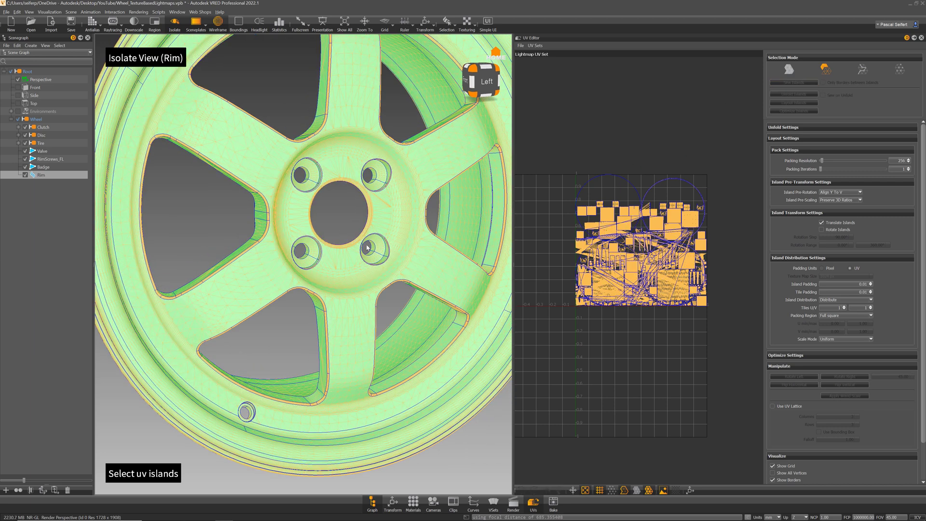
{"action": "left_click_drag", "start_coordinate": [397, 201], "coordinate": [382, 195]}
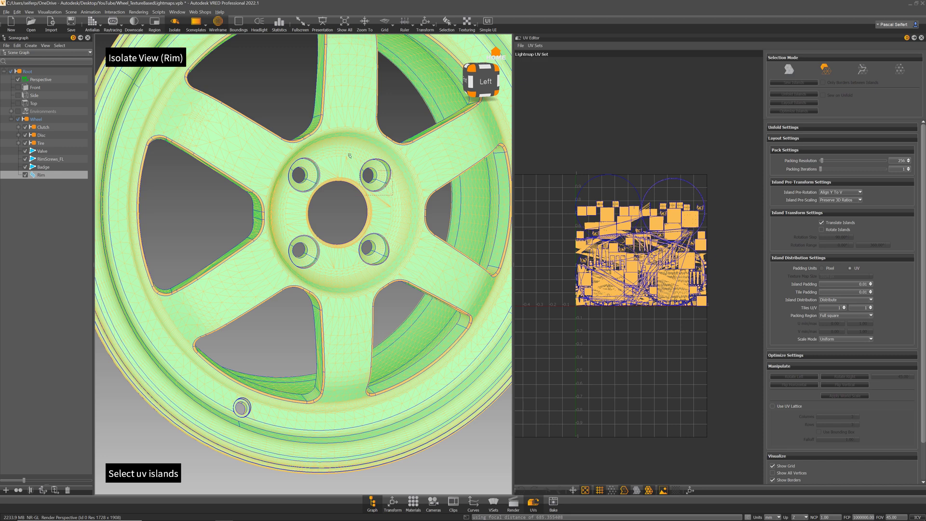
{"action": "left_click_drag", "start_coordinate": [349, 156], "coordinate": [364, 227]}
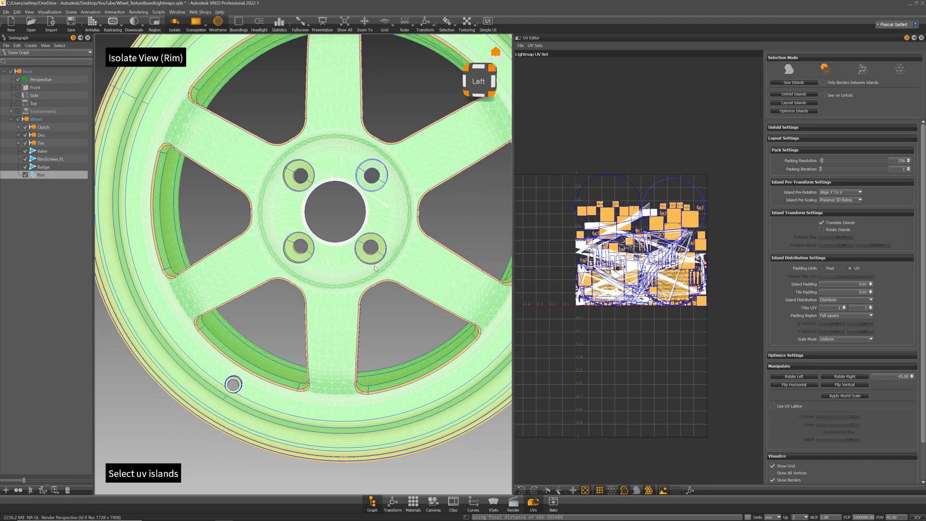
{"action": "left_click_drag", "start_coordinate": [279, 218], "coordinate": [278, 224]}
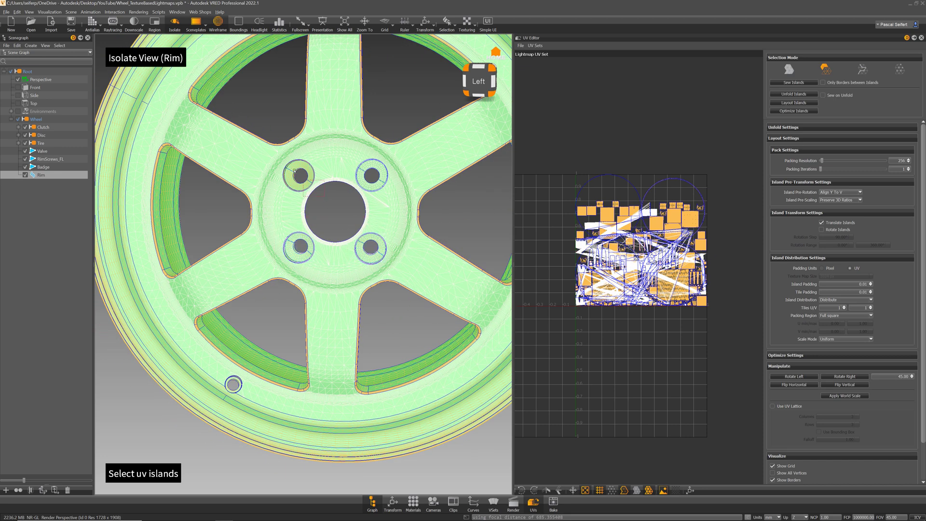
{"action": "left_click_drag", "start_coordinate": [330, 156], "coordinate": [432, 256]}
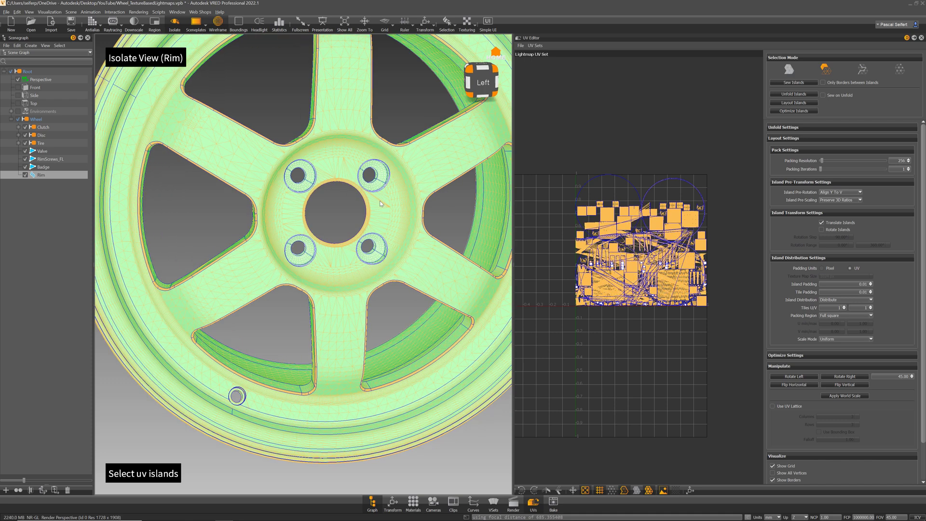
{"action": "left_click", "coordinate": [389, 160]}
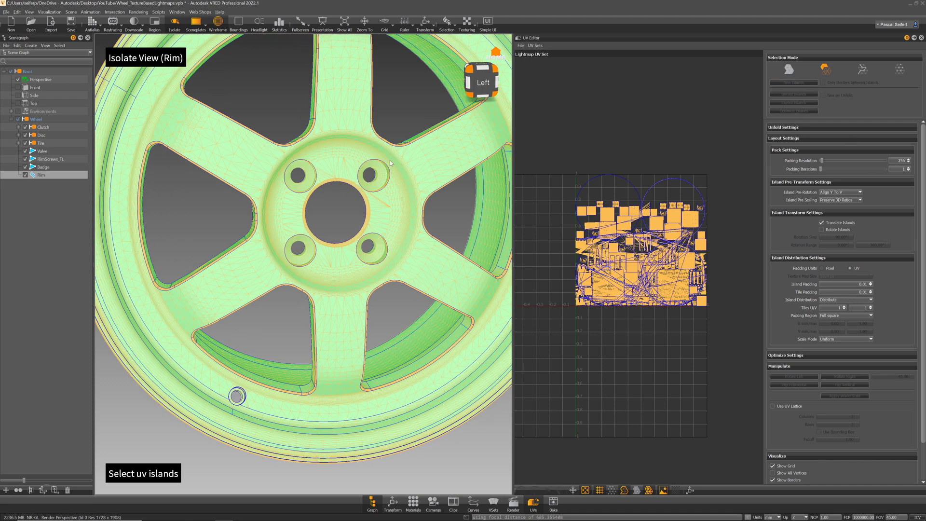
Step: Select the UV islands of the concentric bands between the valve hole and the rim's outer lip on the front side
{"action": "left_click_drag", "start_coordinate": [365, 215], "coordinate": [326, 227], "text": "alt"}
{"action": "right_click_drag", "start_coordinate": [325, 227], "coordinate": [317, 309], "text": "alt"}
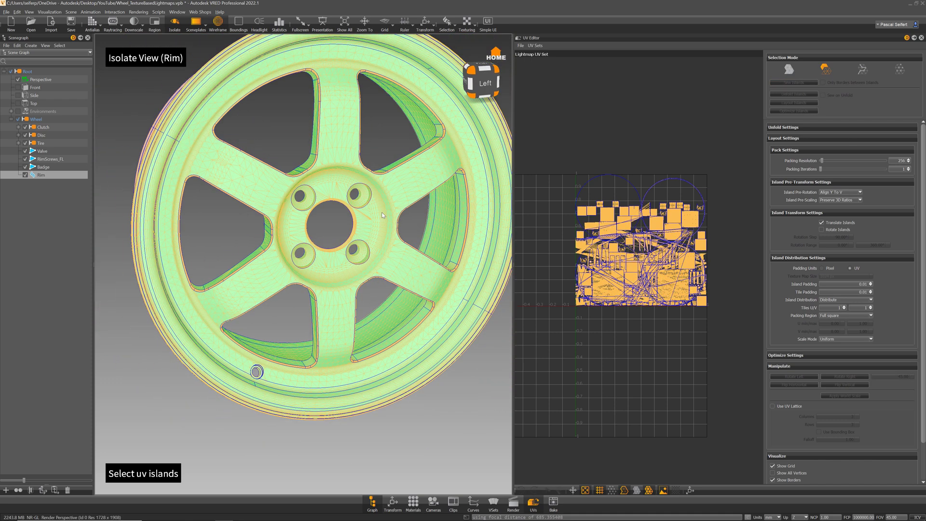
{"action": "left_click_drag", "start_coordinate": [316, 309], "coordinate": [289, 357], "text": "alt"}
{"action": "middle_click_drag", "start_coordinate": [246, 348], "coordinate": [304, 278], "text": "alt"}
{"action": "right_click_drag", "start_coordinate": [305, 277], "coordinate": [349, 268], "text": "alt"}
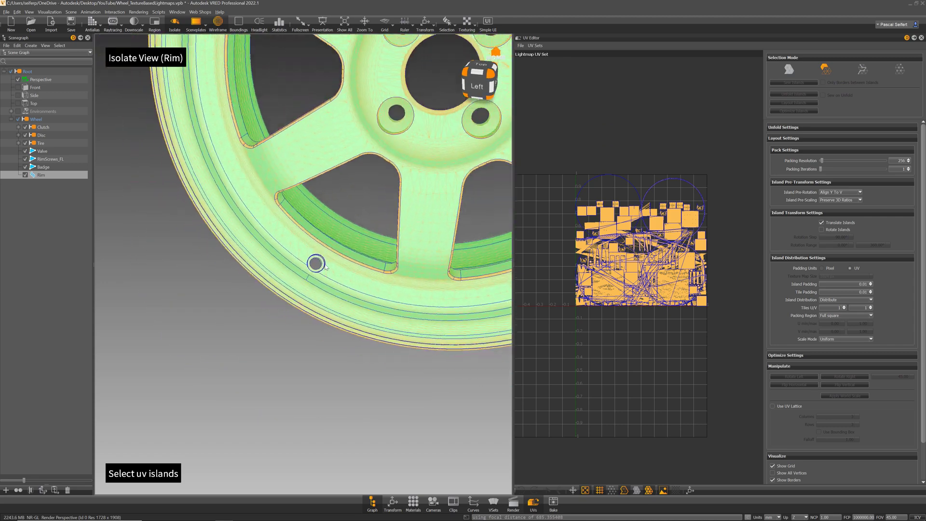
{"action": "middle_click_drag", "start_coordinate": [349, 269], "coordinate": [343, 264], "text": "alt"}
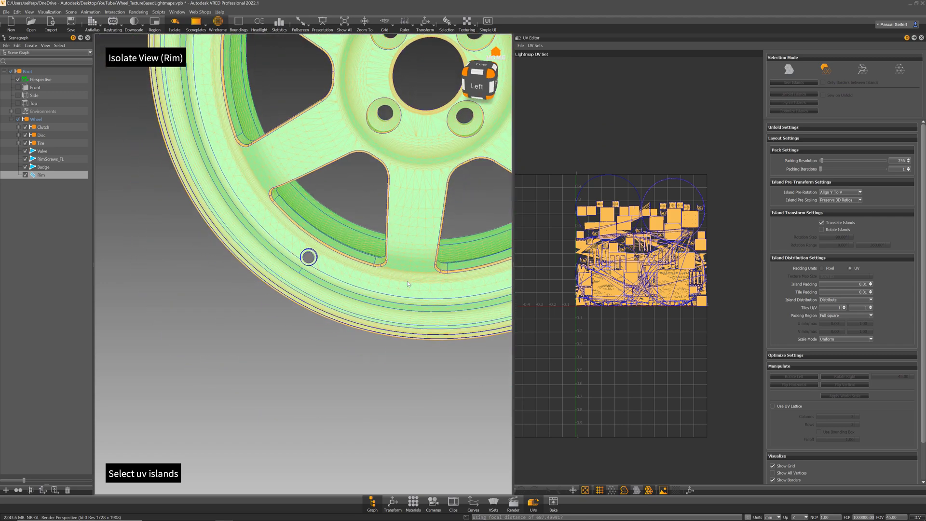
{"action": "left_click_drag", "start_coordinate": [407, 283], "coordinate": [194, 230], "text": "alt"}
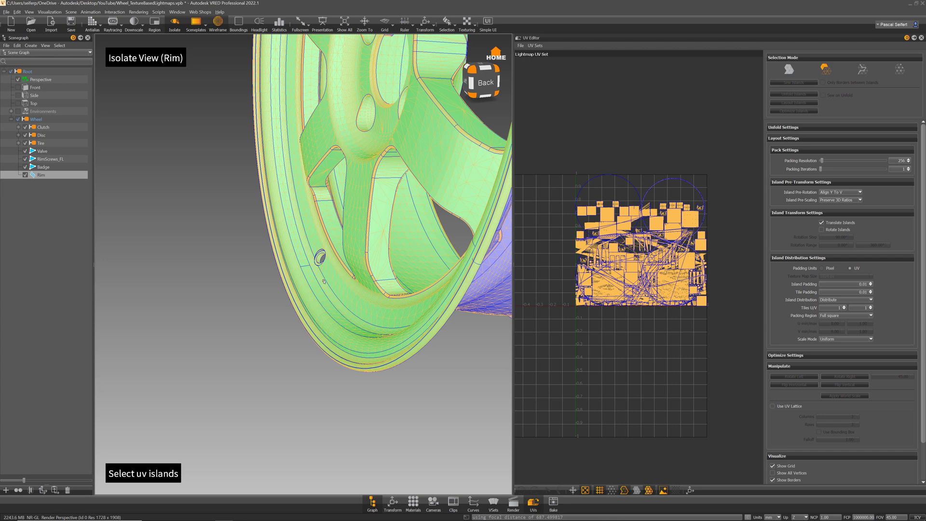
{"action": "left_click", "coordinate": [310, 263], "text": "shift"}
{"action": "left_click", "coordinate": [312, 272], "text": "shift"}
{"action": "left_click", "coordinate": [303, 264], "text": "shift"}
{"action": "left_click", "coordinate": [297, 278], "text": "shift"}
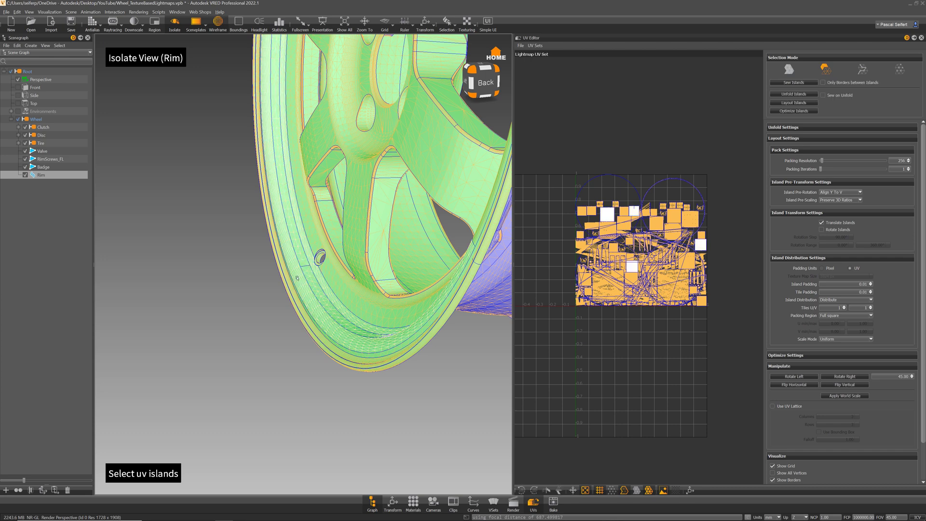
Step: Add the remaining islands of the front outer lip to the selection and sew them all together
{"action": "left_click_drag", "start_coordinate": [307, 289], "coordinate": [355, 264], "text": "alt"}
{"action": "scroll", "coordinate": [354, 265], "scroll_direction": "up", "scroll_amount": 3}
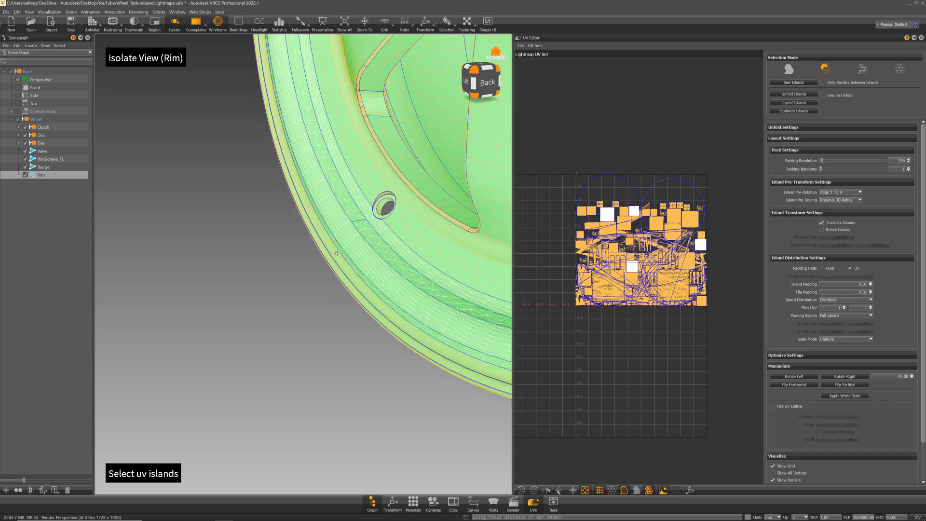
{"action": "left_click_drag", "start_coordinate": [316, 250], "coordinate": [315, 251]}
{"action": "scroll", "coordinate": [378, 238], "scroll_direction": "down", "scroll_amount": 6}
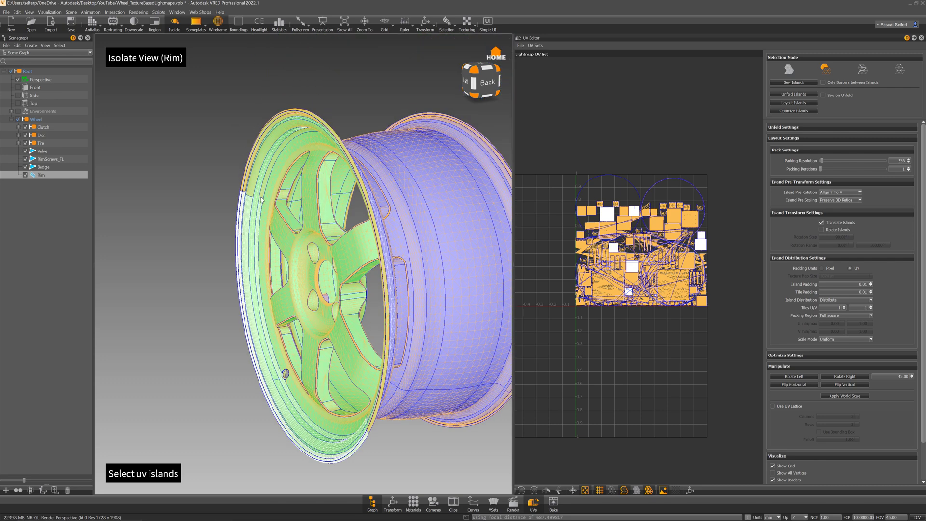
{"action": "left_click_drag", "start_coordinate": [226, 178], "coordinate": [225, 178], "text": "shift"}
{"action": "left_click_drag", "start_coordinate": [260, 209], "coordinate": [402, 203]}
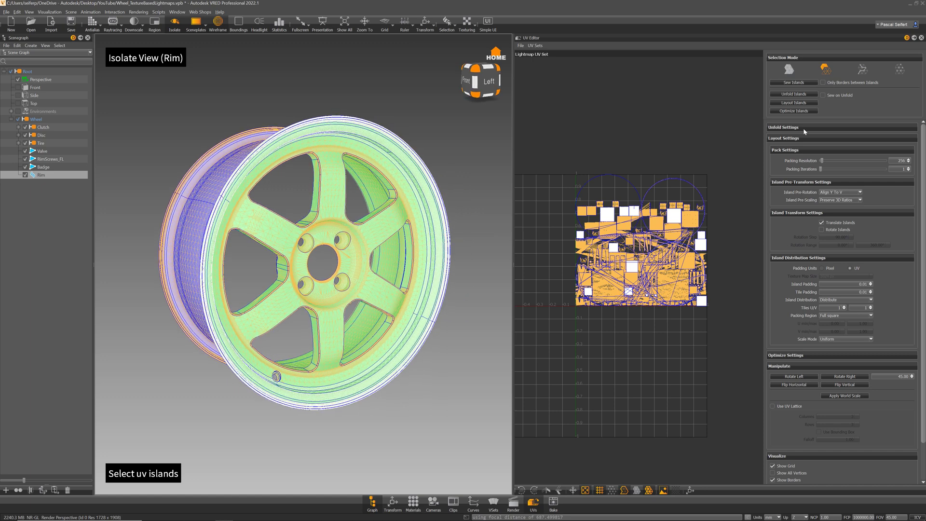
{"action": "left_click", "coordinate": [794, 82]}
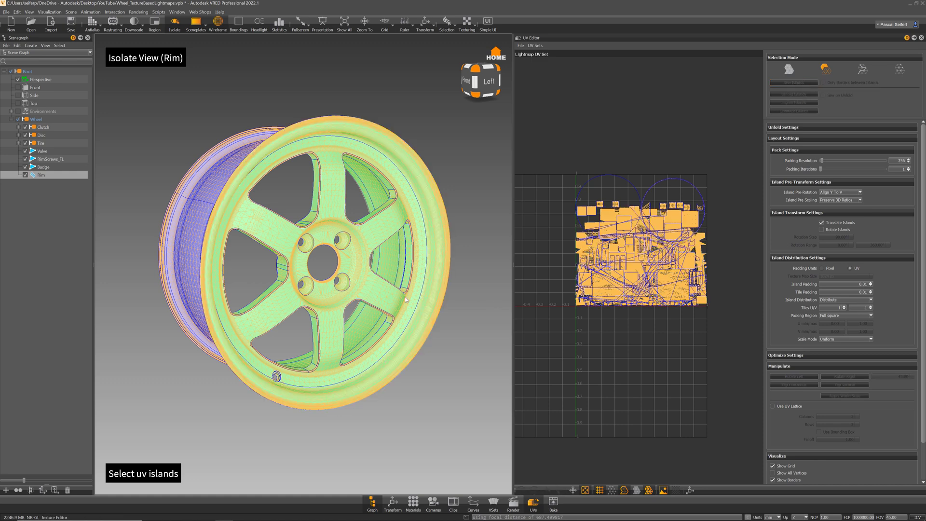
Step: Select the UV islands at the edge of the valve hole and sew them
{"action": "left_click_drag", "start_coordinate": [328, 354], "coordinate": [308, 375], "text": "alt"}
{"action": "middle_click_drag", "start_coordinate": [308, 375], "coordinate": [311, 227], "text": "alt"}
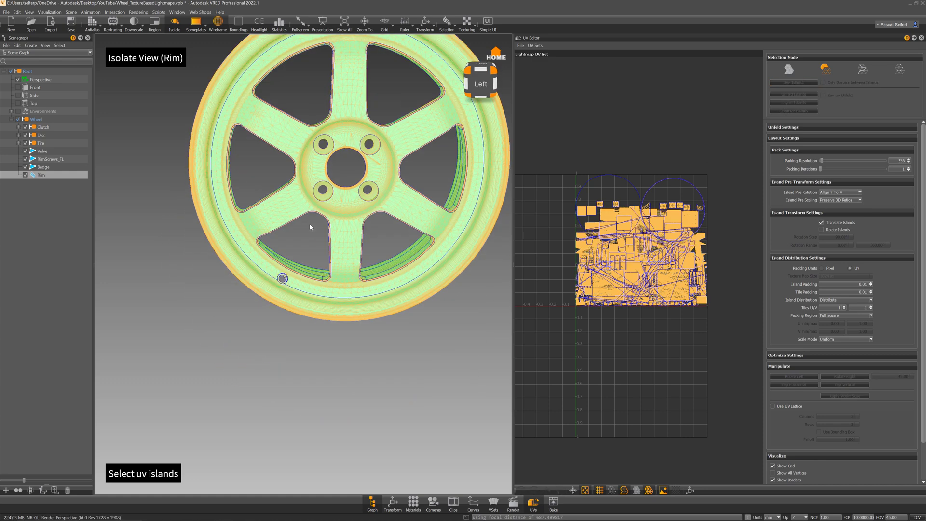
{"action": "left_click_drag", "start_coordinate": [311, 227], "coordinate": [297, 234], "text": "alt"}
{"action": "right_click_drag", "start_coordinate": [297, 235], "coordinate": [398, 387], "text": "alt"}
{"action": "left_click_drag", "start_coordinate": [398, 388], "coordinate": [364, 303], "text": "alt"}
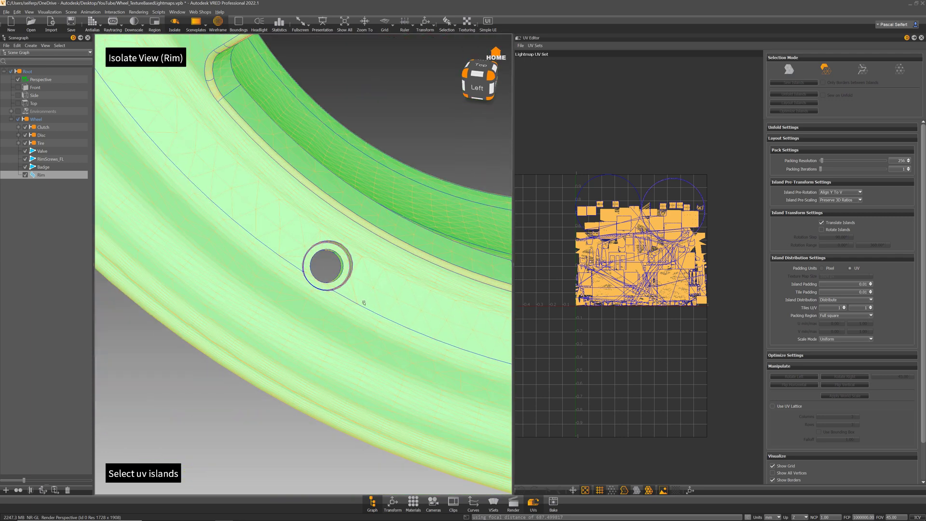
{"action": "left_click_drag", "start_coordinate": [303, 229], "coordinate": [291, 235]}
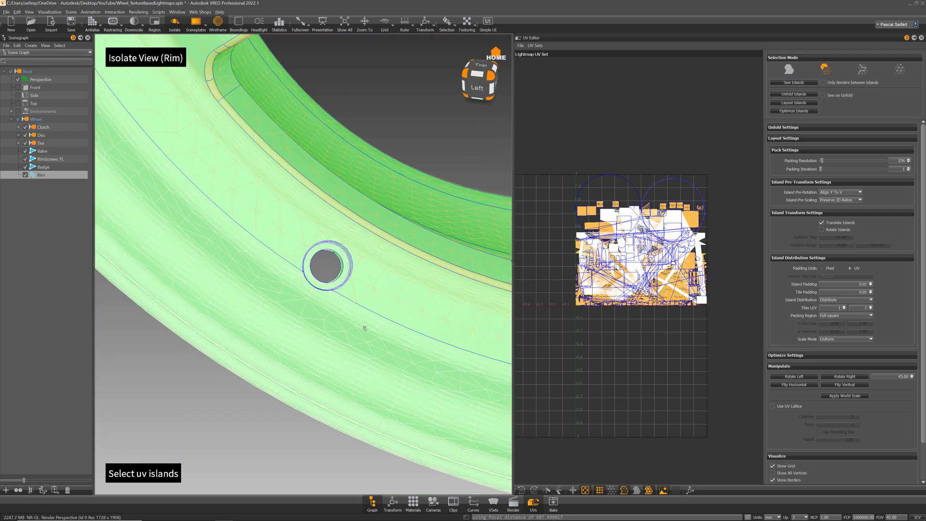
{"action": "right_click_drag", "start_coordinate": [423, 340], "coordinate": [375, 225], "text": "alt"}
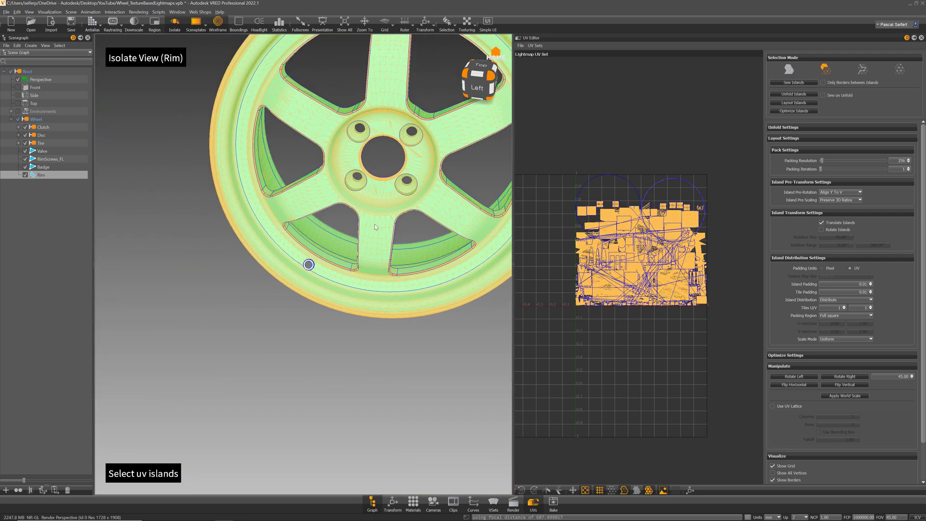
{"action": "left_click", "coordinate": [798, 83]}
Step: Select the back-side UV islands of the six spokes and the ring at their outer ends, and sew them together
{"action": "left_click_drag", "start_coordinate": [431, 251], "coordinate": [229, 271], "text": "alt"}
{"action": "middle_click_drag", "start_coordinate": [379, 165], "coordinate": [391, 205], "text": "alt"}
{"action": "left_click_drag", "start_coordinate": [390, 204], "coordinate": [249, 184], "text": "alt"}
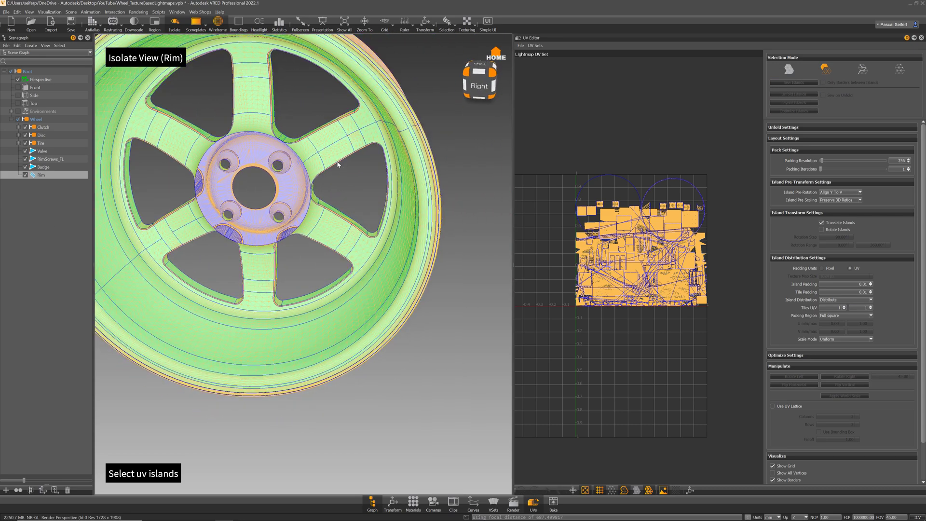
{"action": "left_click", "coordinate": [369, 134]}
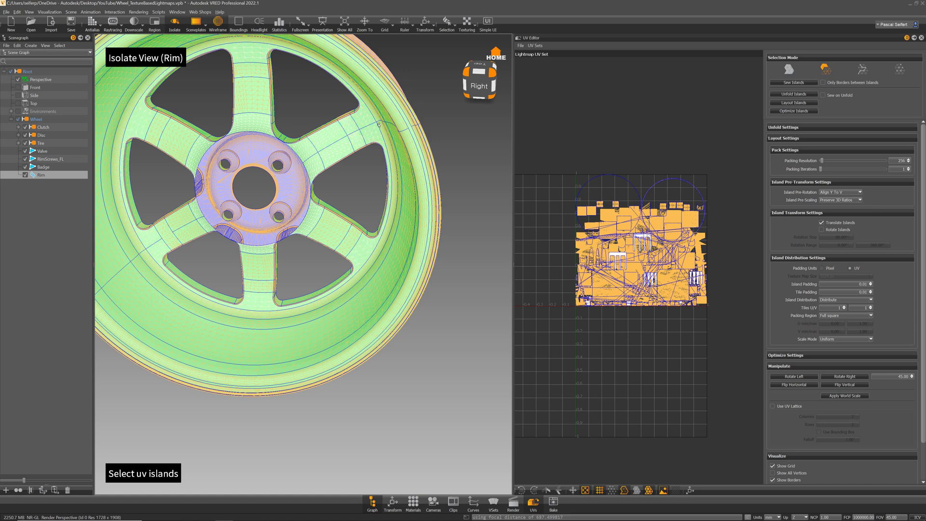
{"action": "left_click", "coordinate": [362, 150], "text": "shift"}
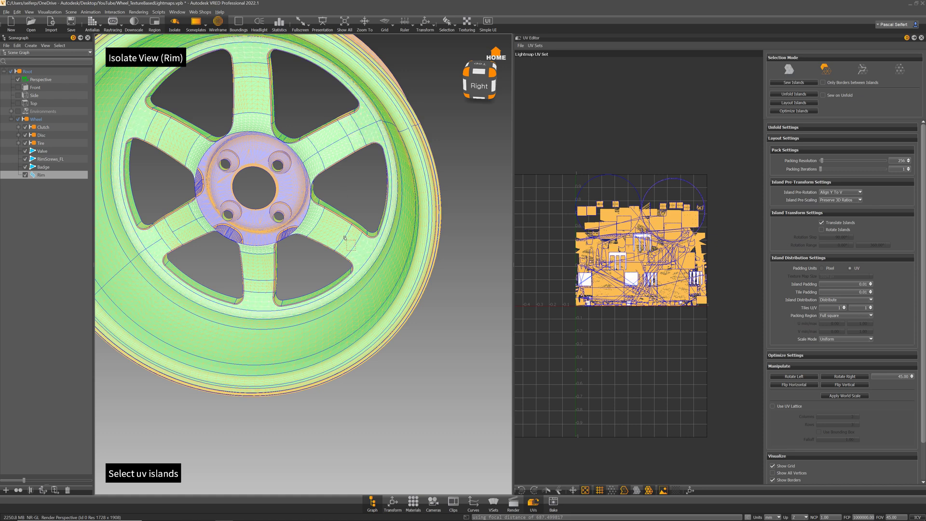
{"action": "left_click", "coordinate": [257, 252], "text": "shift"}
{"action": "left_click", "coordinate": [164, 236], "text": "shift"}
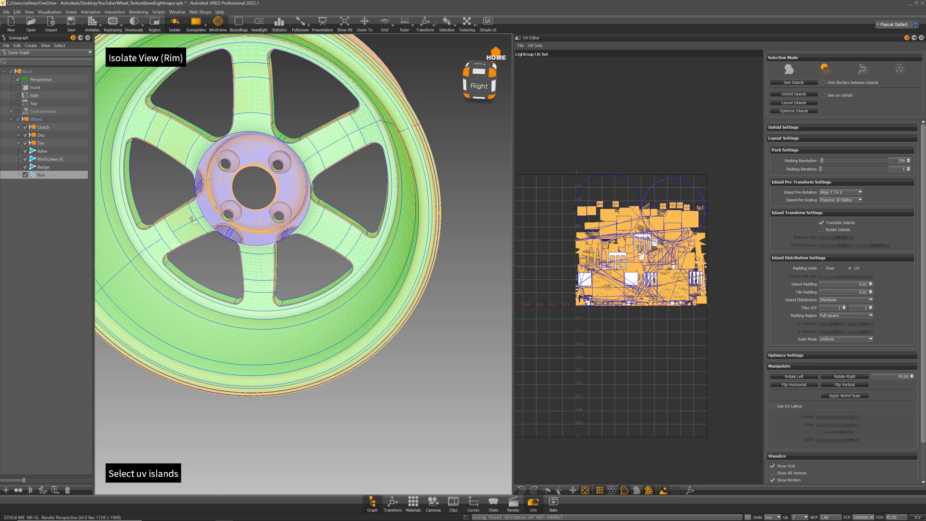
{"action": "left_click", "coordinate": [191, 217], "text": "shift"}
{"action": "left_click", "coordinate": [255, 99], "text": "shift"}
{"action": "left_click_drag", "start_coordinate": [247, 148], "coordinate": [353, 151]}
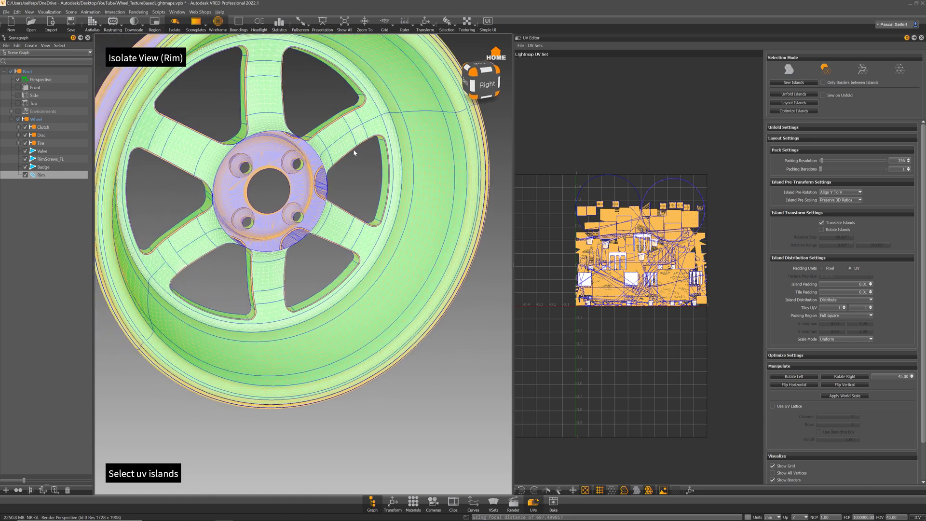
{"action": "left_click", "coordinate": [804, 84]}
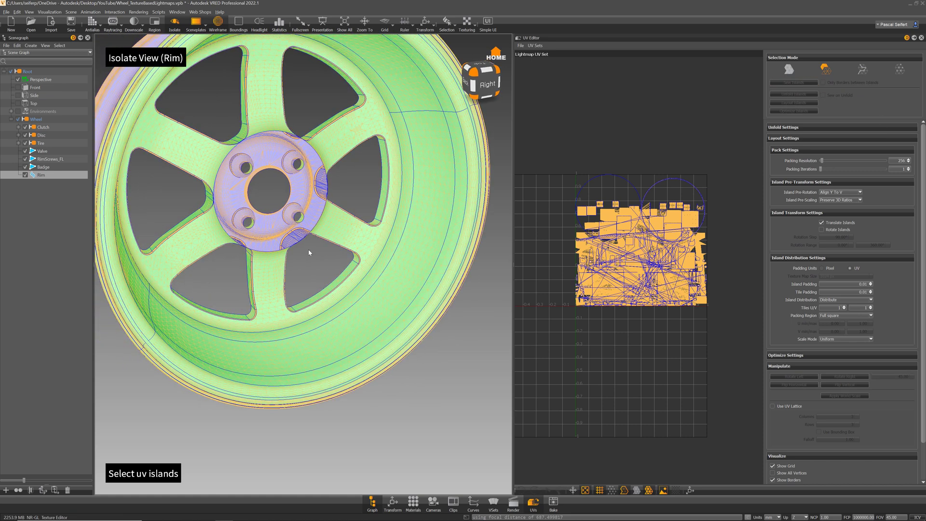
Step: Select the UV islands of the bands on the inside of the rim's barrel and sew them together
{"action": "left_click_drag", "start_coordinate": [309, 249], "coordinate": [400, 196]}
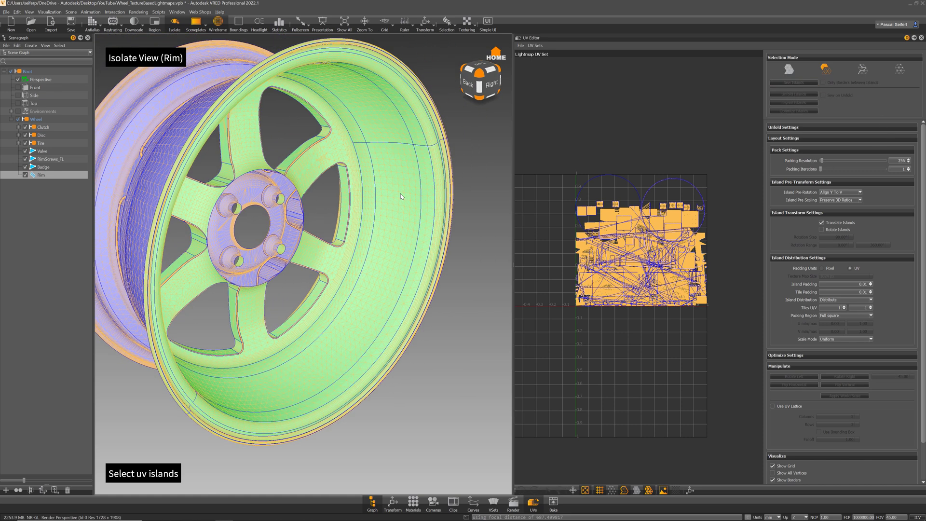
{"action": "left_click", "coordinate": [363, 154], "text": "shift"}
{"action": "left_click", "coordinate": [359, 136], "text": "shift"}
{"action": "left_click", "coordinate": [394, 137], "text": "shift"}
{"action": "left_click", "coordinate": [398, 155], "text": "shift"}
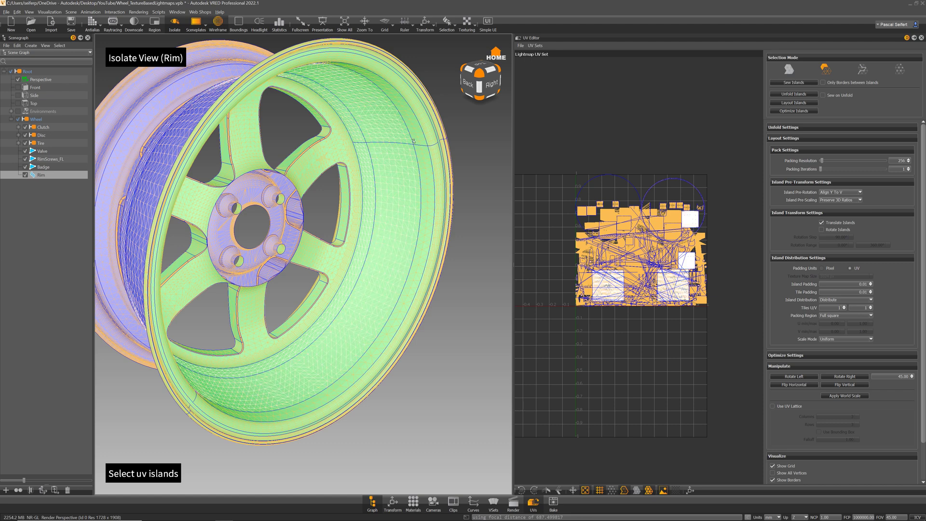
{"action": "left_click", "coordinate": [424, 136], "text": "shift"}
{"action": "left_click", "coordinate": [424, 163], "text": "shift"}
{"action": "left_click", "coordinate": [432, 135], "text": "shift"}
{"action": "left_click", "coordinate": [434, 158], "text": "shift"}
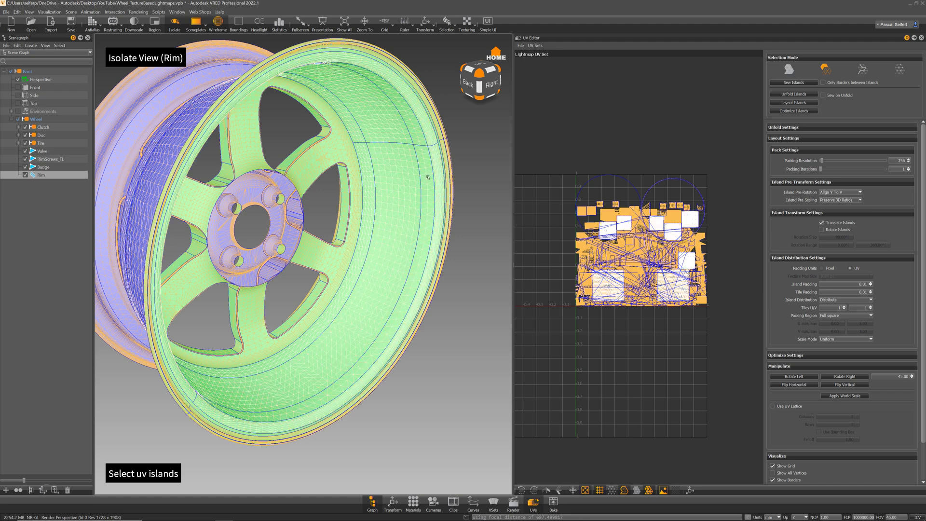
{"action": "left_click", "coordinate": [438, 154], "text": "shift"}
{"action": "left_click", "coordinate": [799, 83]}
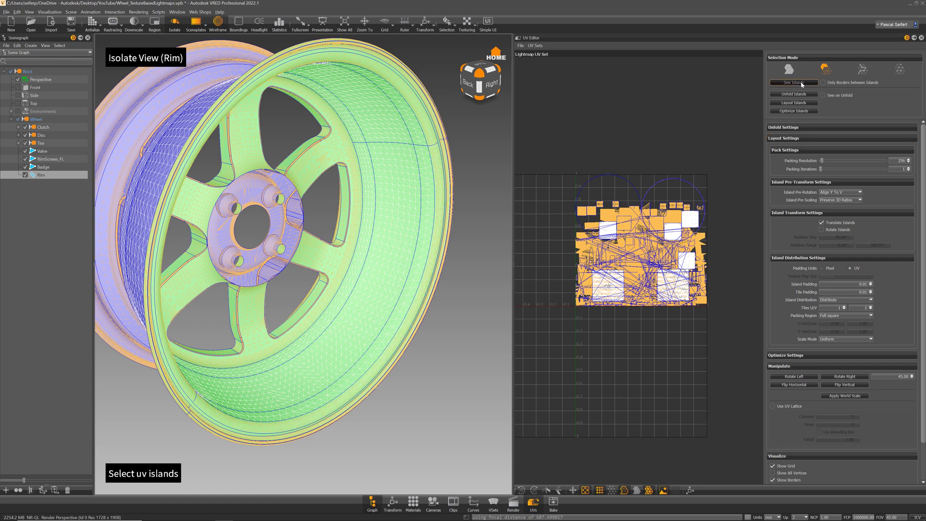
Step: Select the UV islands of the rim's rear lip and sew them, including the island left along its outer edge
{"action": "left_click", "coordinate": [415, 127]}
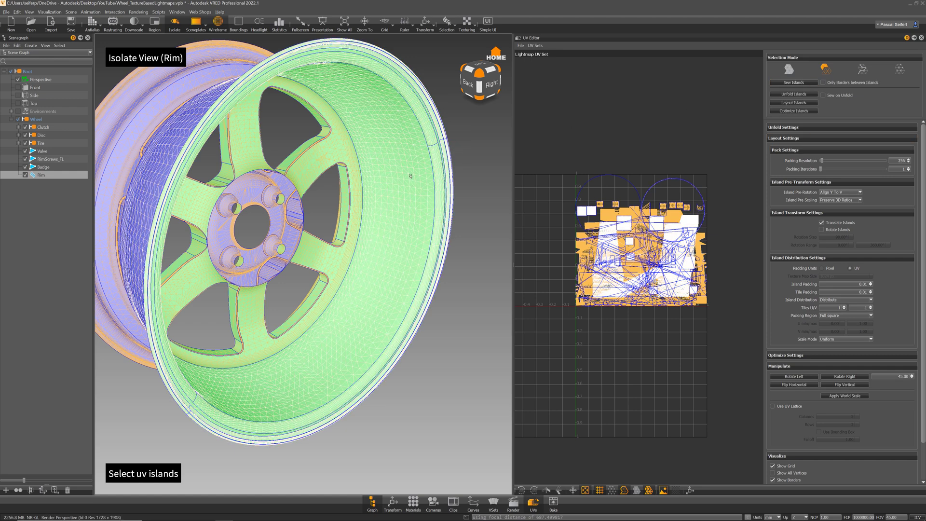
{"action": "left_click_drag", "start_coordinate": [448, 323], "coordinate": [419, 290]}
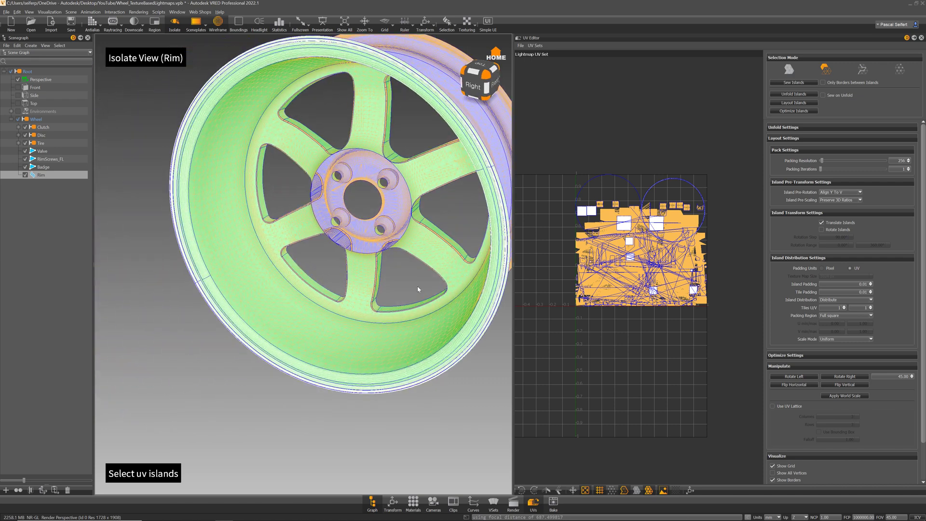
{"action": "left_click", "coordinate": [803, 84]}
{"action": "middle_click_drag", "start_coordinate": [147, 184], "coordinate": [144, 192]}
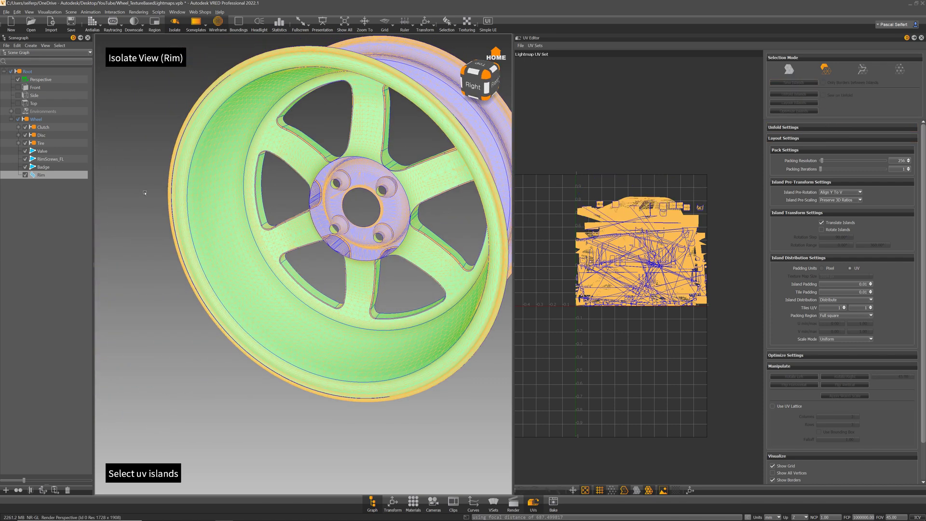
{"action": "left_click", "coordinate": [176, 183]}
{"action": "left_click", "coordinate": [797, 83]}
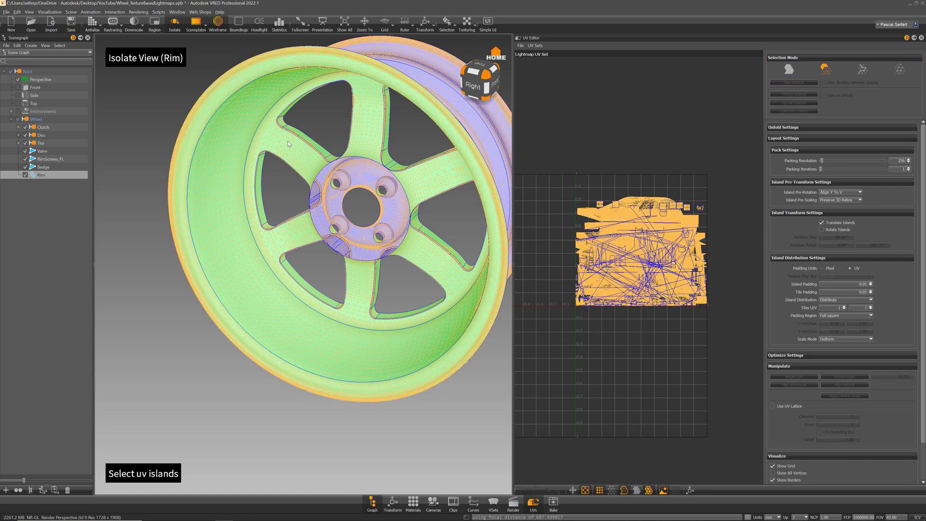
{"action": "left_click_drag", "start_coordinate": [312, 180], "coordinate": [340, 227]}
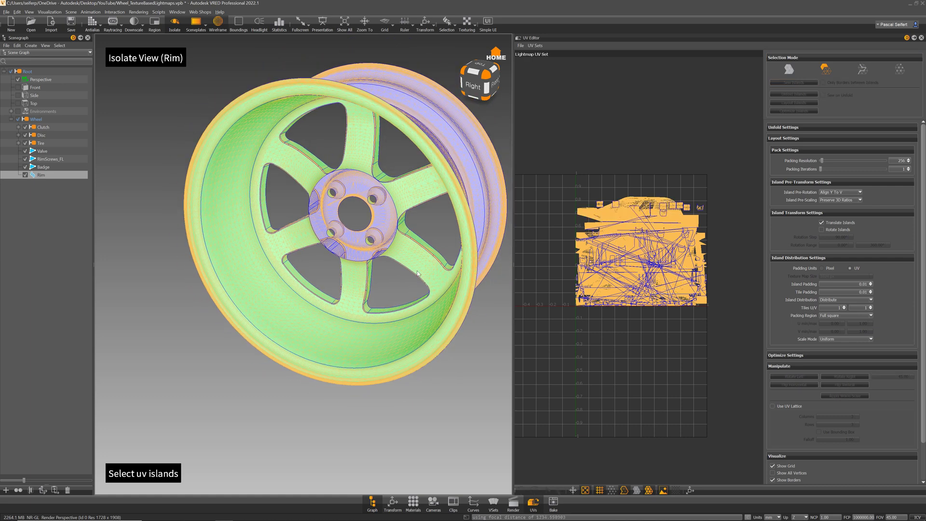
{"action": "left_click_drag", "start_coordinate": [417, 274], "coordinate": [332, 214]}
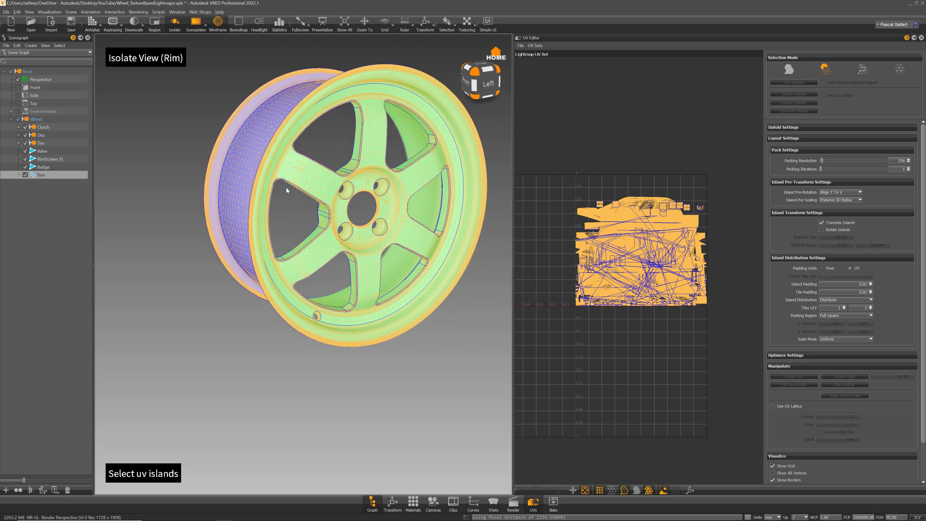
{"action": "left_click_drag", "start_coordinate": [401, 222], "coordinate": [356, 99]}
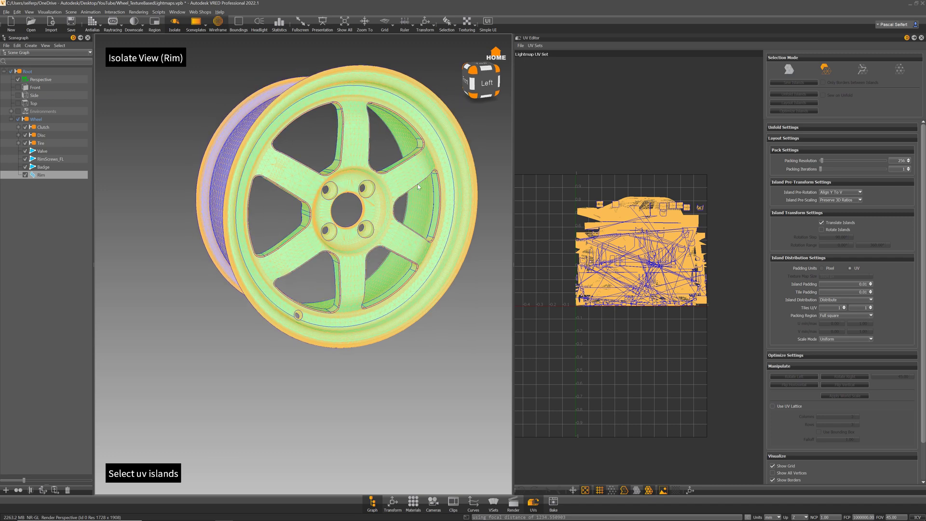
Step: Unfold and lay out the UVs of the entire rim mesh
{"action": "right_click_drag", "start_coordinate": [410, 229], "coordinate": [418, 235]}
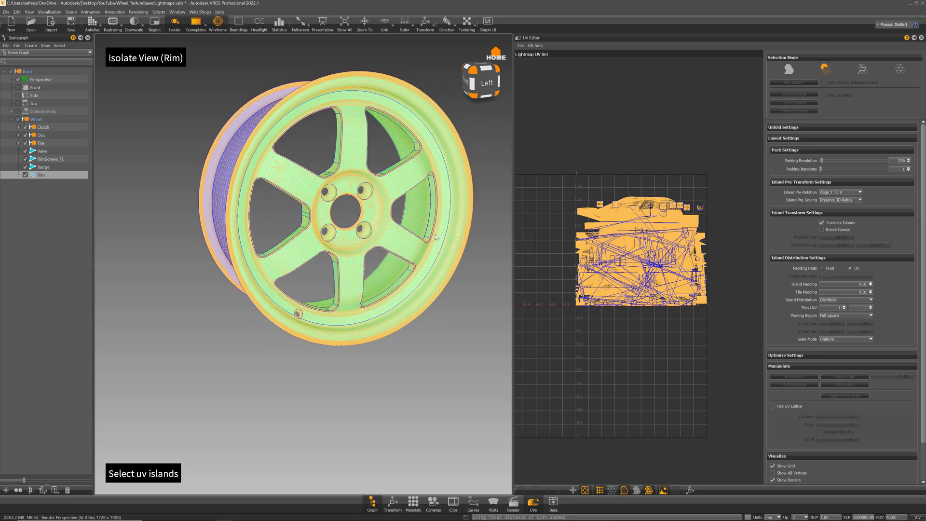
{"action": "left_click", "coordinate": [790, 70]}
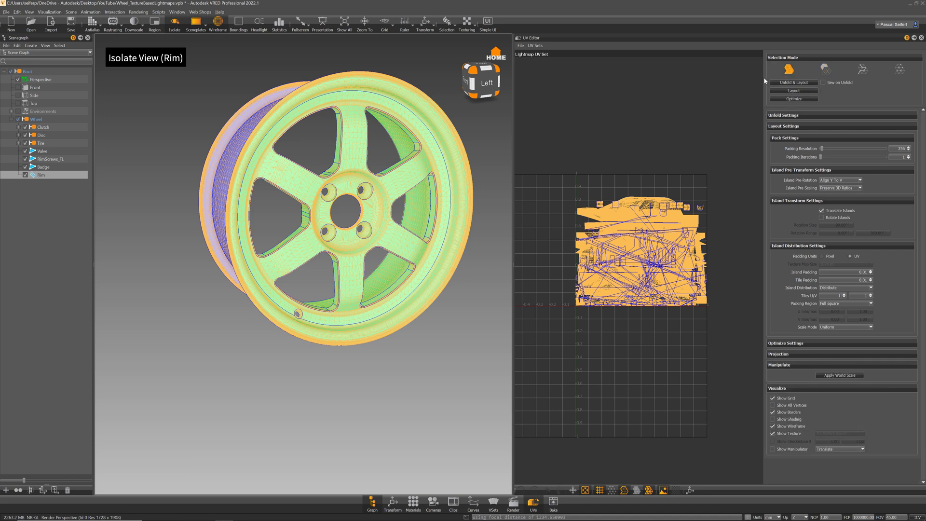
{"action": "left_click", "coordinate": [802, 83]}
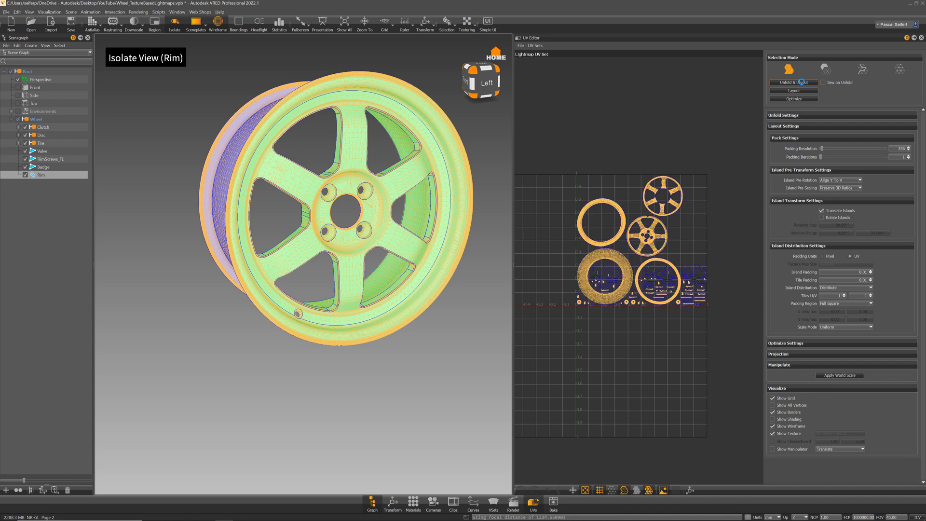
Step: Select the rim's large UV islands together: front and rear spoke faces, inner barrel, and front and rear outer rings
{"action": "left_click", "coordinate": [826, 69]}
{"action": "scroll", "coordinate": [678, 207], "scroll_direction": "up", "scroll_amount": 2}
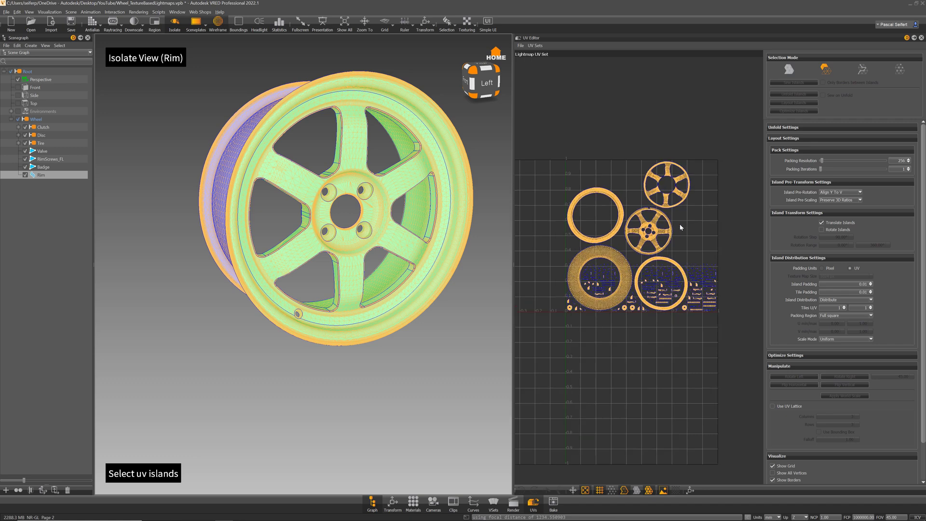
{"action": "left_click", "coordinate": [374, 218]}
{"action": "left_click", "coordinate": [447, 259], "text": "shift"}
{"action": "left_click", "coordinate": [417, 219], "text": "shift"}
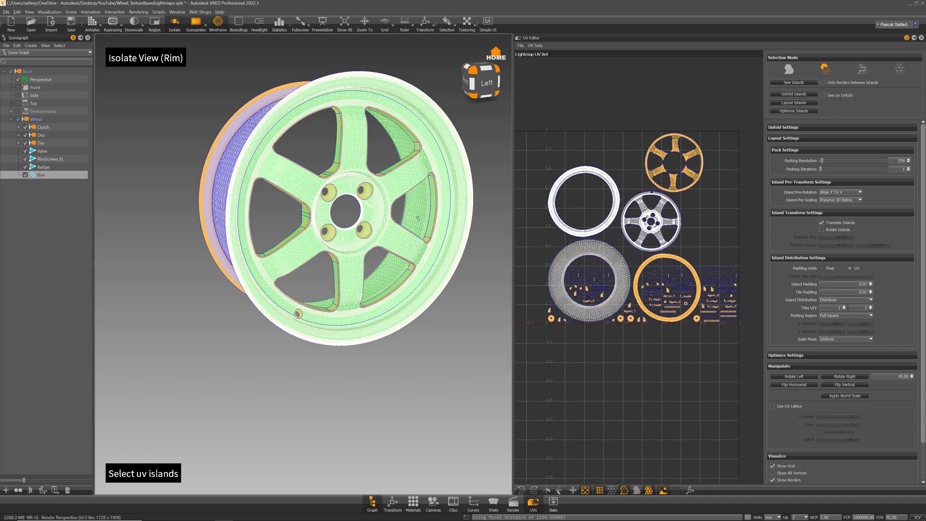
{"action": "left_click_drag", "start_coordinate": [356, 240], "coordinate": [538, 253]}
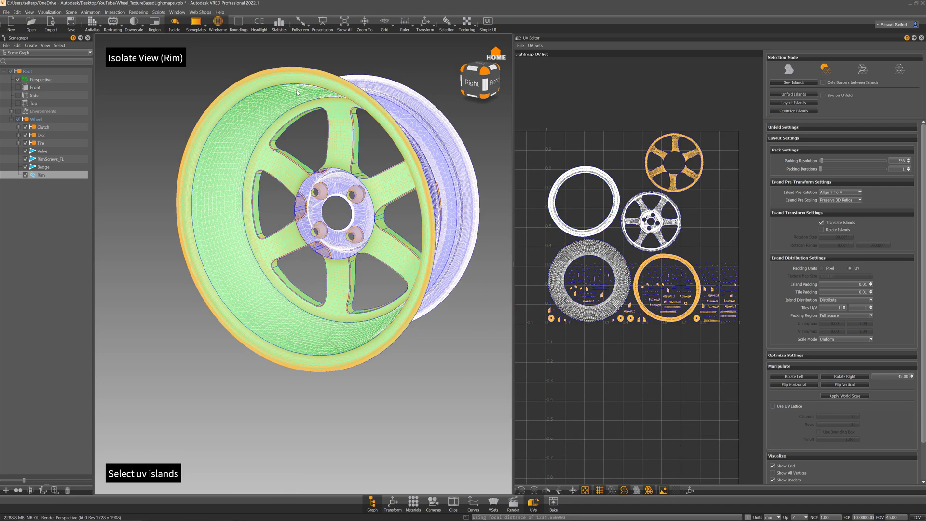
{"action": "left_click", "coordinate": [259, 82], "text": "shift"}
{"action": "left_click", "coordinate": [333, 129], "text": "shift"}
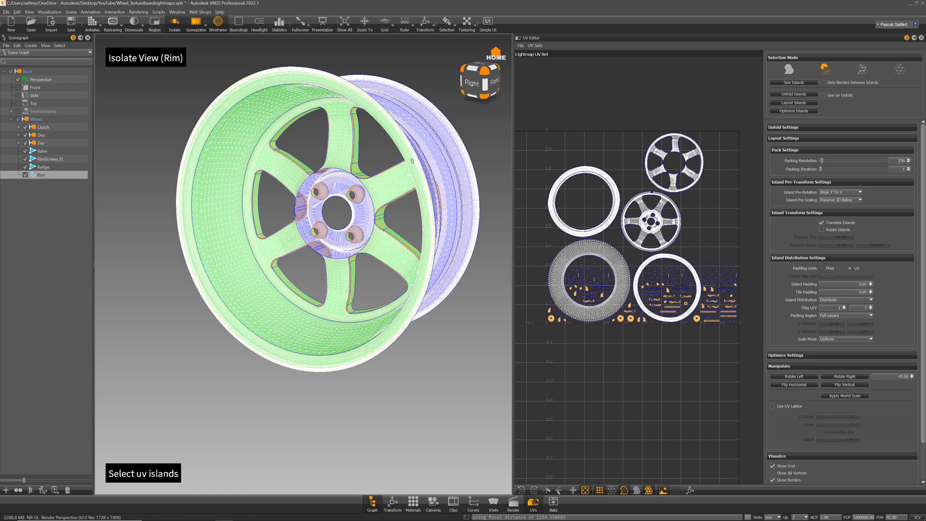
Step: Add the four bolt-hole islands to the selection and move all selected islands up, clear of the small fragments
{"action": "middle_click_drag", "start_coordinate": [657, 275], "coordinate": [662, 271]}
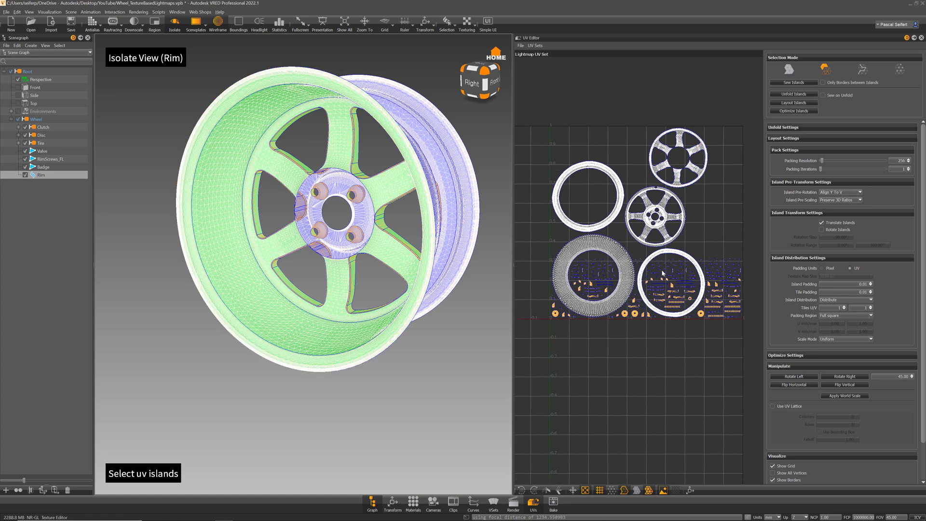
{"action": "left_click", "coordinate": [357, 195], "text": "shift"}
{"action": "left_click", "coordinate": [351, 236], "text": "shift"}
{"action": "left_click", "coordinate": [320, 232], "text": "shift"}
{"action": "left_click", "coordinate": [319, 193], "text": "shift"}
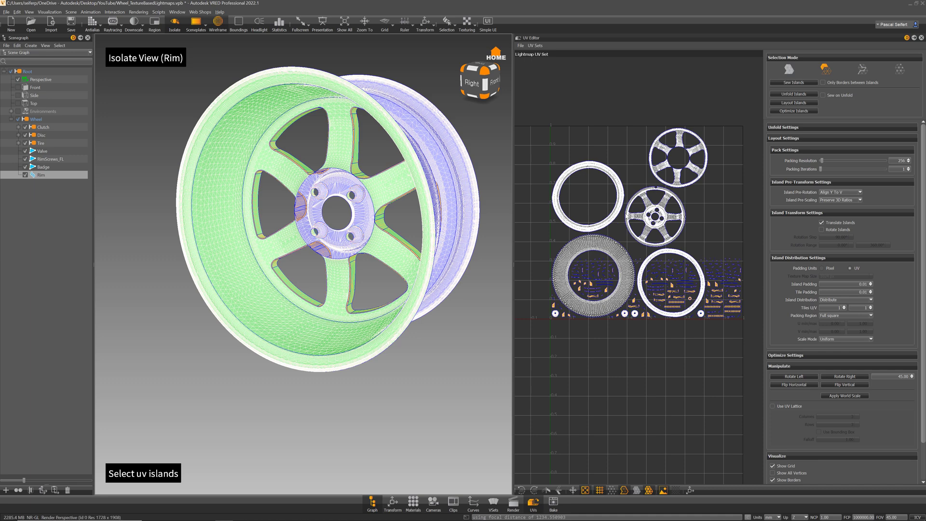
{"action": "middle_click_drag", "start_coordinate": [658, 251], "coordinate": [659, 256]}
{"action": "left_click_drag", "start_coordinate": [635, 258], "coordinate": [570, 108]}
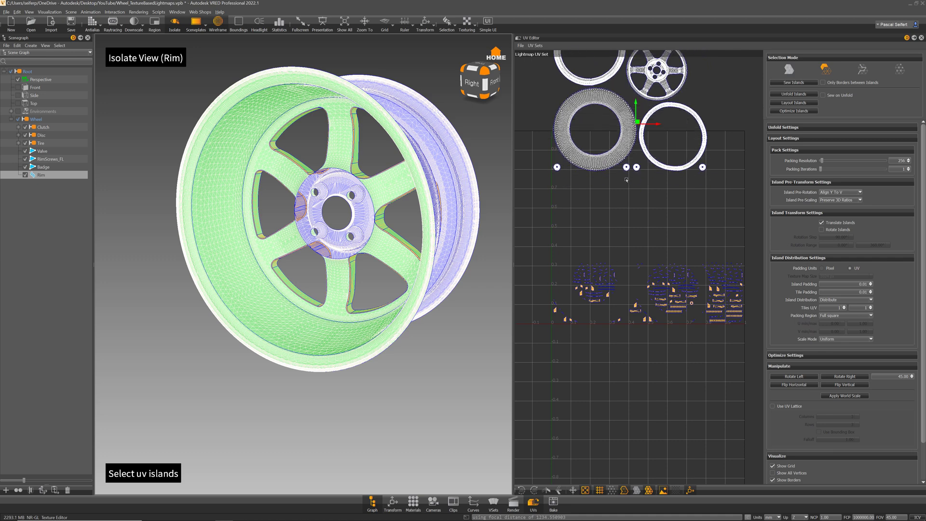
Step: Invert the selection to the small fragment islands, exclude the valve hole, and sew the remaining fragments together
{"action": "scroll", "coordinate": [685, 228], "scroll_direction": "down", "scroll_amount": 2}
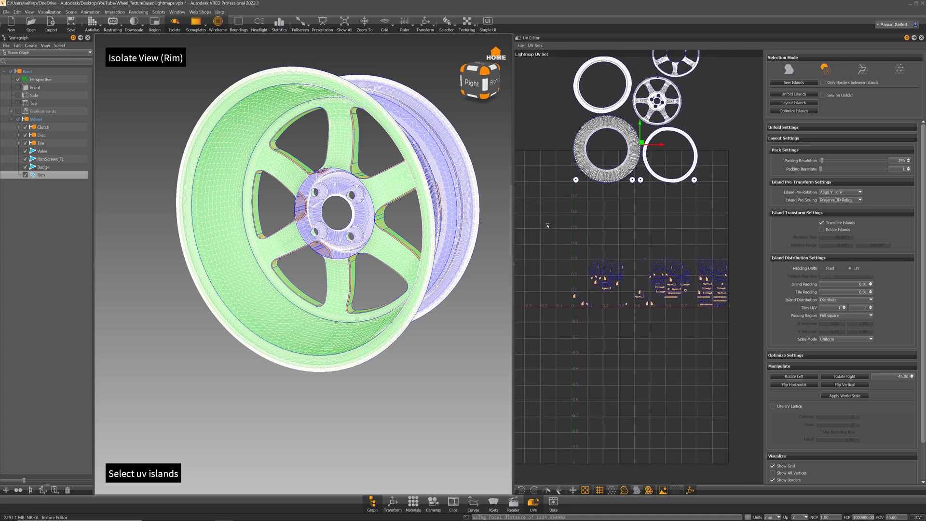
{"action": "key", "text": "ctrl+a"}
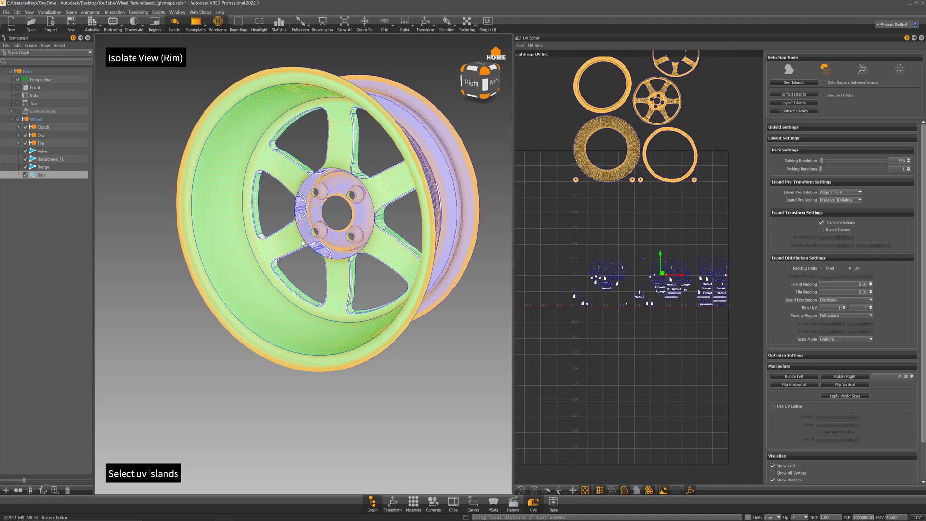
{"action": "left_click_drag", "start_coordinate": [373, 252], "coordinate": [372, 333]}
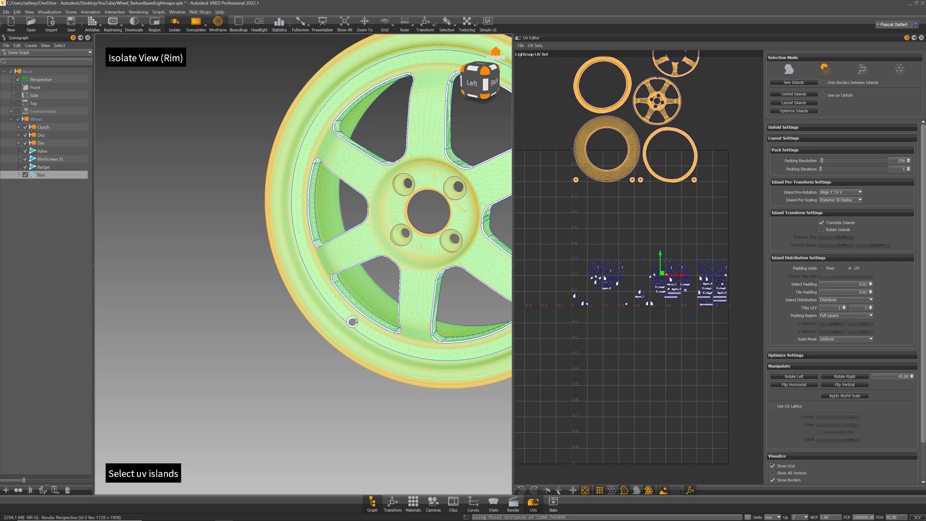
{"action": "left_click", "coordinate": [355, 319], "text": "ctrl+shift"}
{"action": "right_click_drag", "start_coordinate": [429, 321], "coordinate": [436, 269]}
{"action": "middle_click_drag", "start_coordinate": [436, 268], "coordinate": [385, 266]}
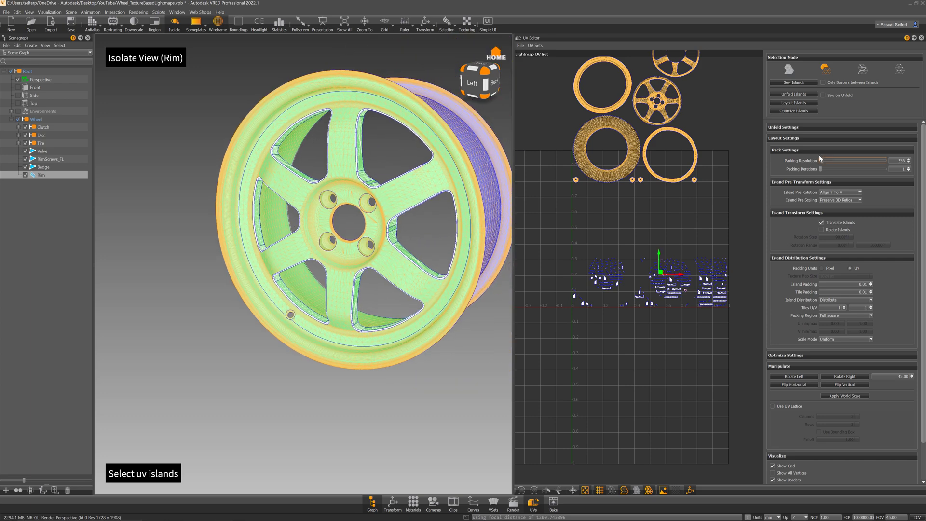
{"action": "left_click", "coordinate": [807, 83]}
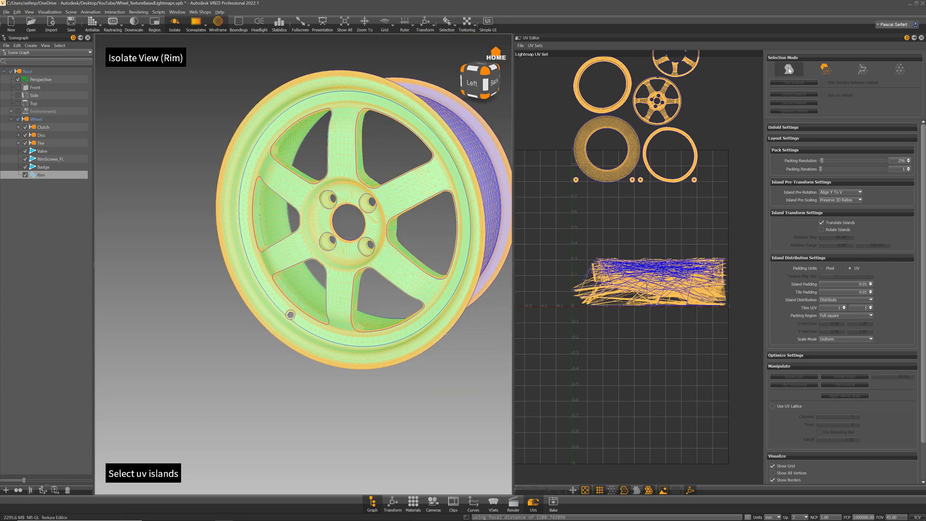
Step: Unfold and lay out the whole rim mesh again with the sewn window islands
{"action": "left_click", "coordinate": [788, 70]}
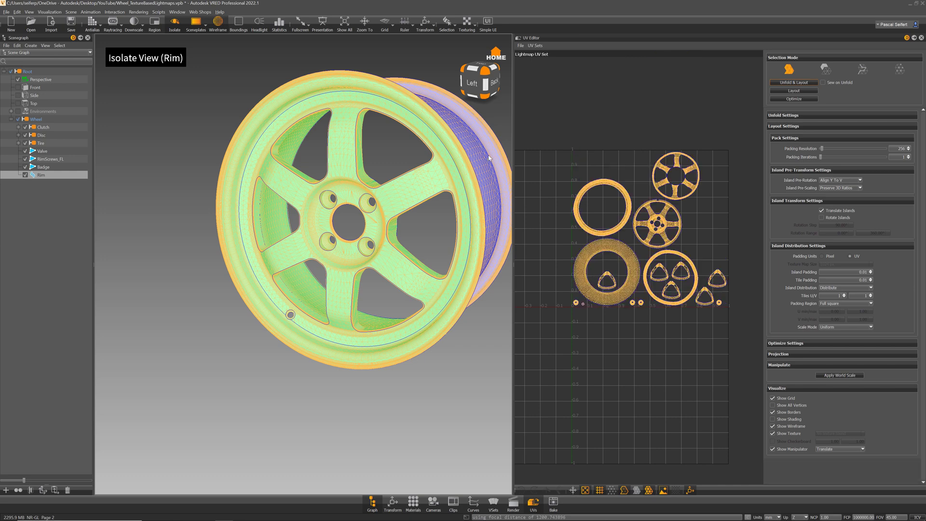
{"action": "left_click_drag", "start_coordinate": [339, 139], "coordinate": [146, 215]}
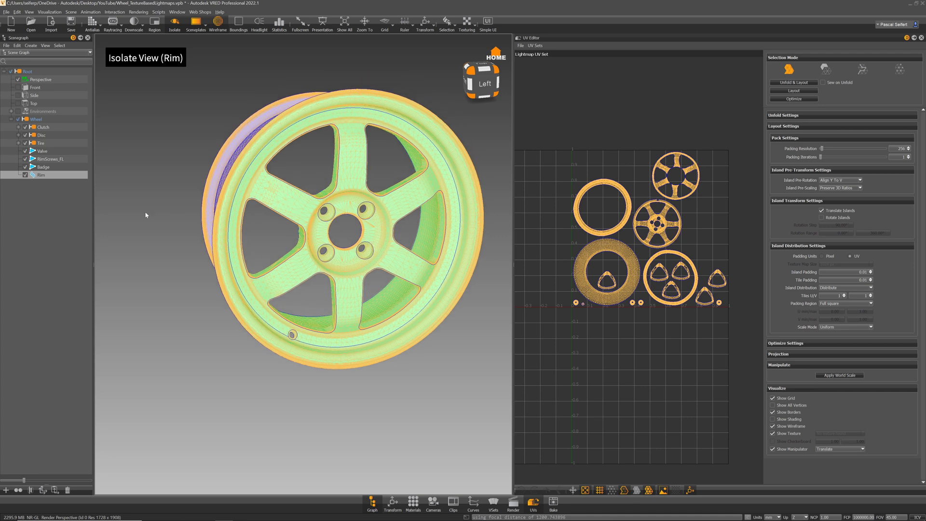
{"action": "scroll", "coordinate": [722, 264], "scroll_direction": "up", "scroll_amount": 3}
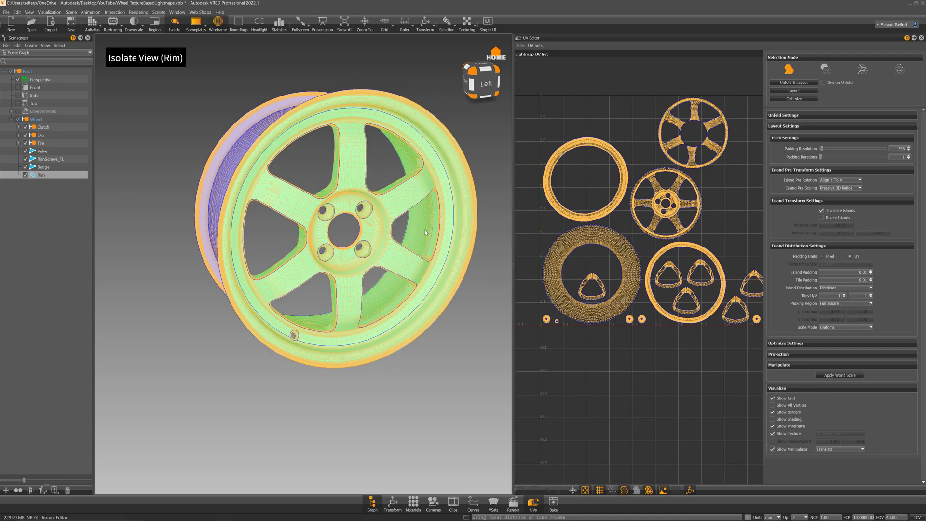
Step: Select the barrel's UV island and examine its ring-shaped unwrap against the cylindrical surface on the rim
{"action": "left_click", "coordinate": [825, 69]}
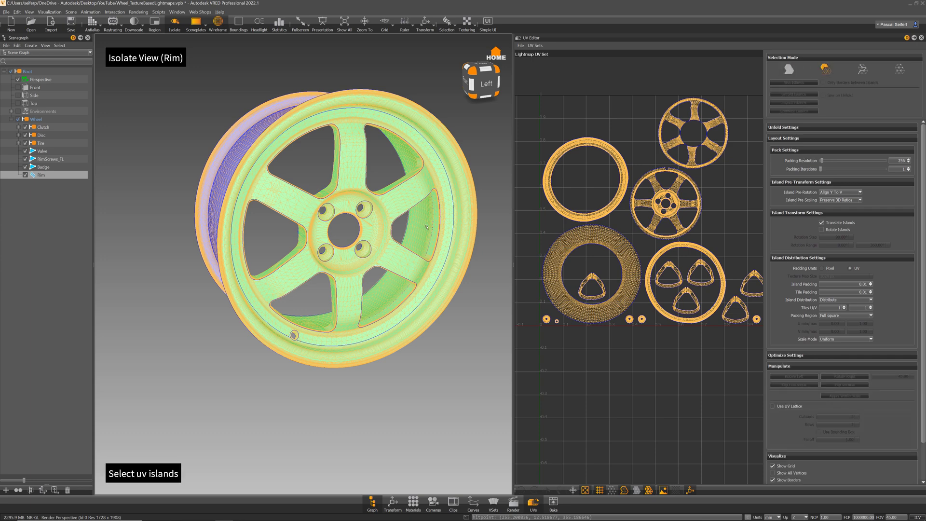
{"action": "left_click", "coordinate": [425, 228]}
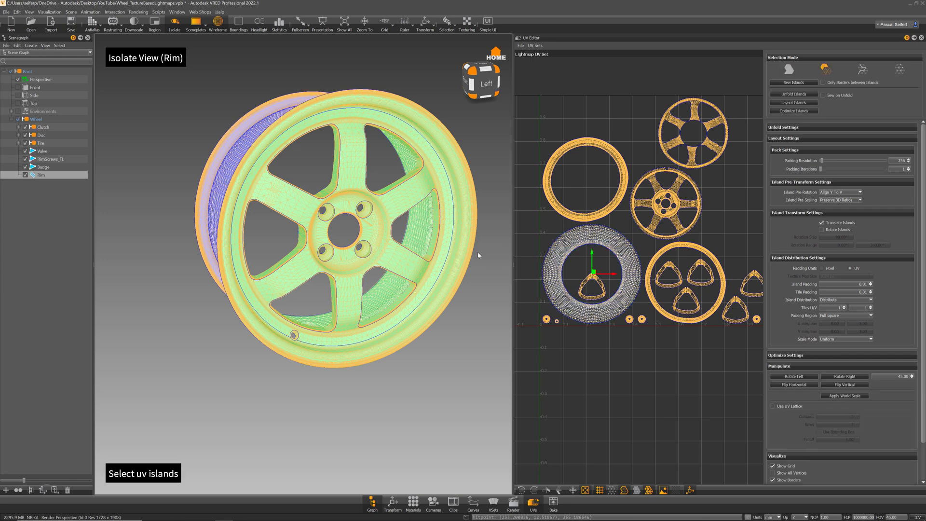
{"action": "scroll", "coordinate": [683, 209], "scroll_direction": "up", "scroll_amount": 3}
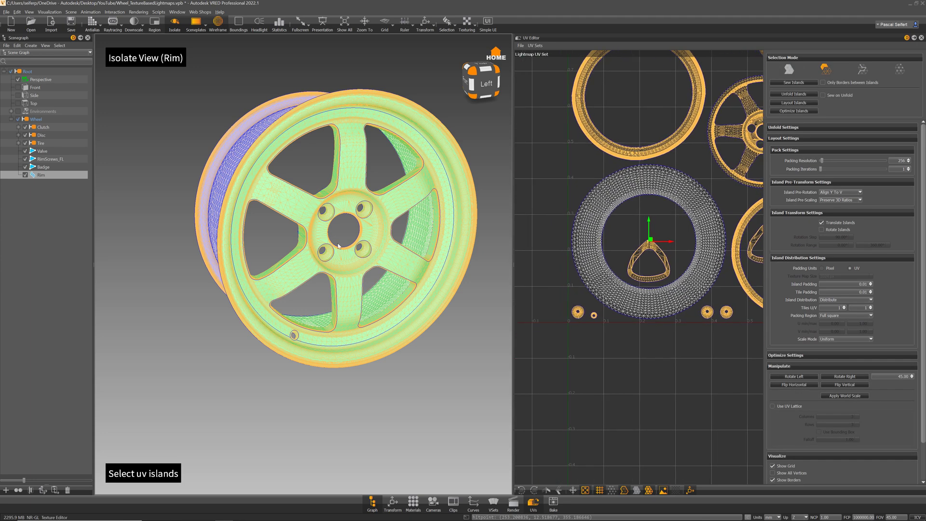
{"action": "middle_click_drag", "start_coordinate": [429, 229], "coordinate": [418, 234]}
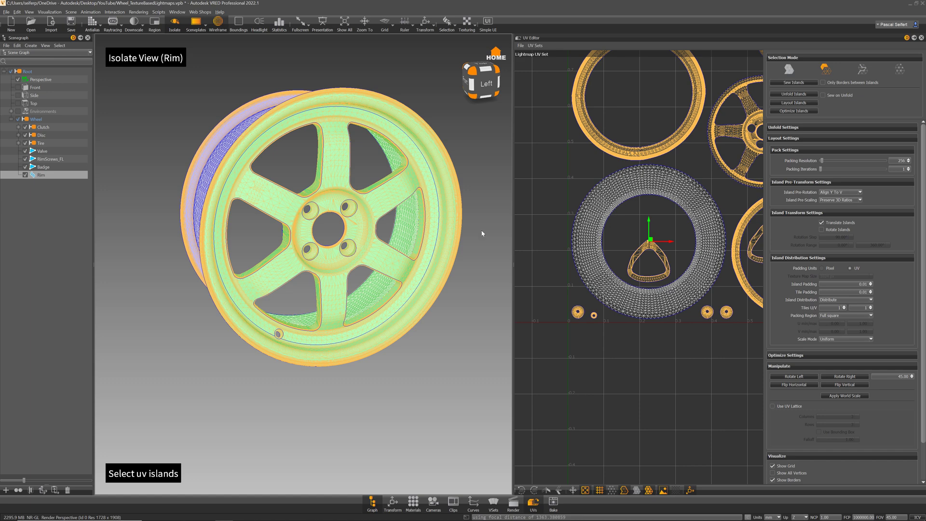
{"action": "left_click_drag", "start_coordinate": [397, 234], "coordinate": [448, 233]}
{"action": "middle_click_drag", "start_coordinate": [448, 233], "coordinate": [360, 247]}
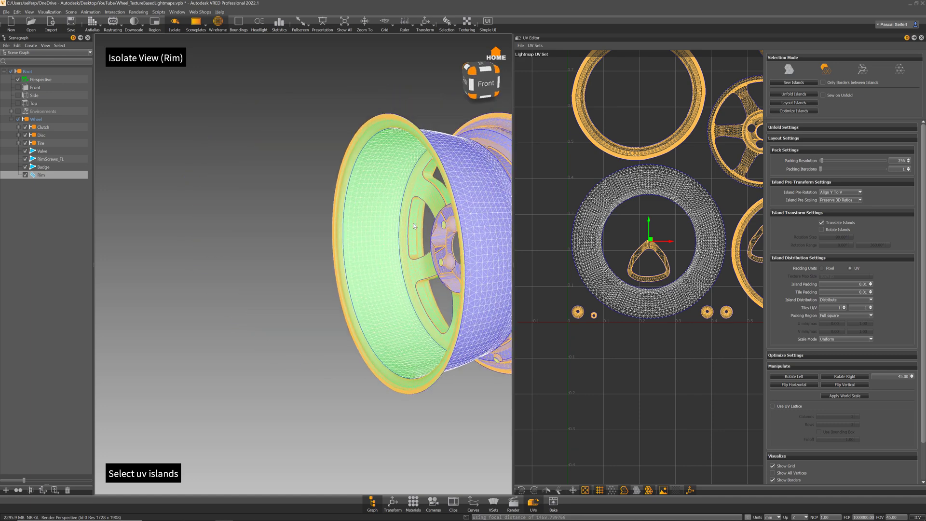
{"action": "middle_click_drag", "start_coordinate": [468, 190], "coordinate": [364, 184]}
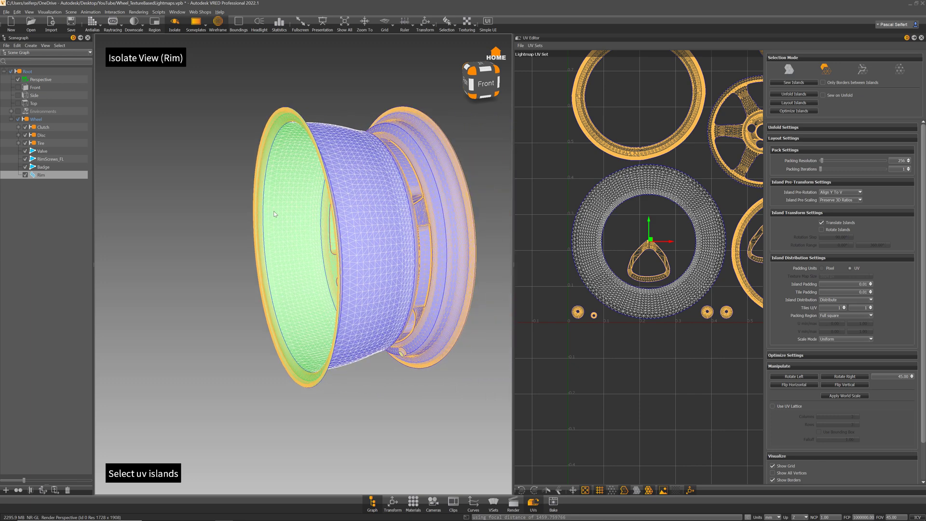
{"action": "scroll", "coordinate": [679, 205], "scroll_direction": "down", "scroll_amount": 5}
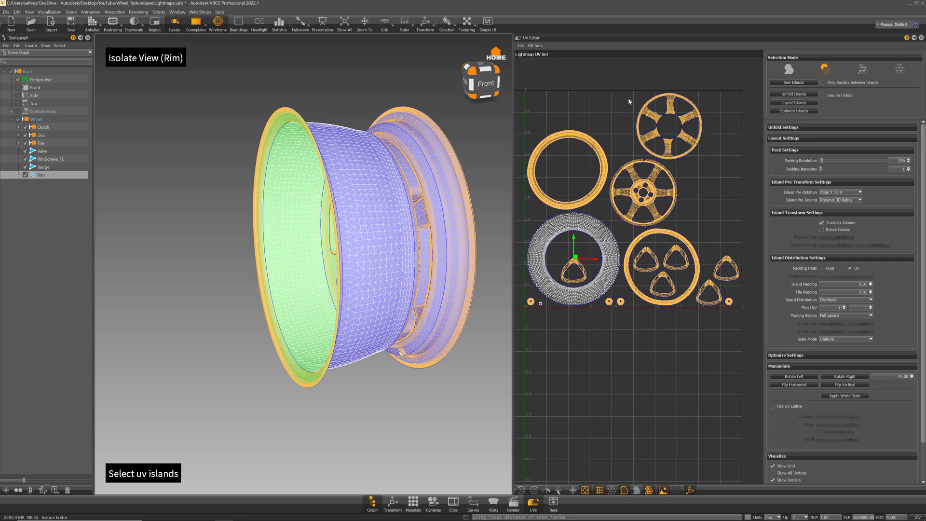
Step: In edge selection mode, select a line of edges across the inner barrel and extend it across the rear outer ring
{"action": "left_click", "coordinate": [863, 70]}
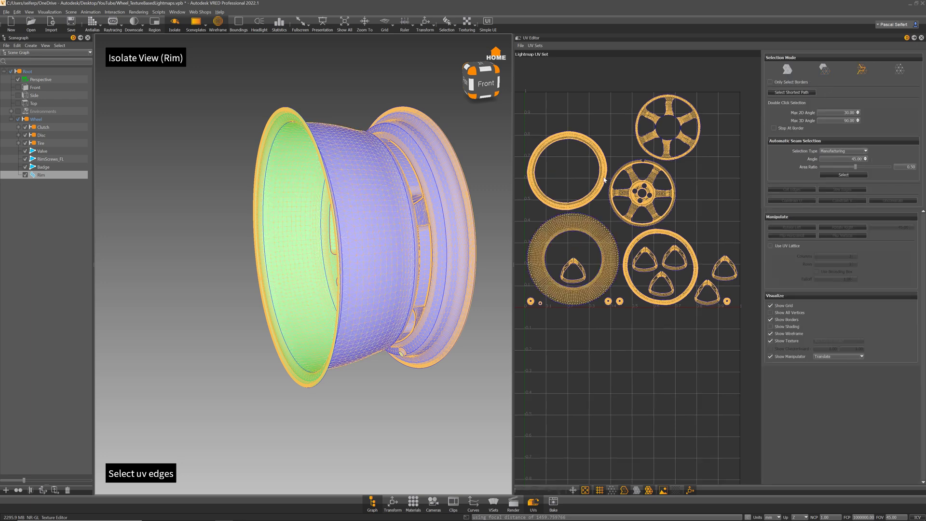
{"action": "left_click_drag", "start_coordinate": [463, 261], "coordinate": [314, 240]}
{"action": "scroll", "coordinate": [346, 329], "scroll_direction": "up", "scroll_amount": 3}
{"action": "scroll", "coordinate": [345, 331], "scroll_direction": "up", "scroll_amount": 2}
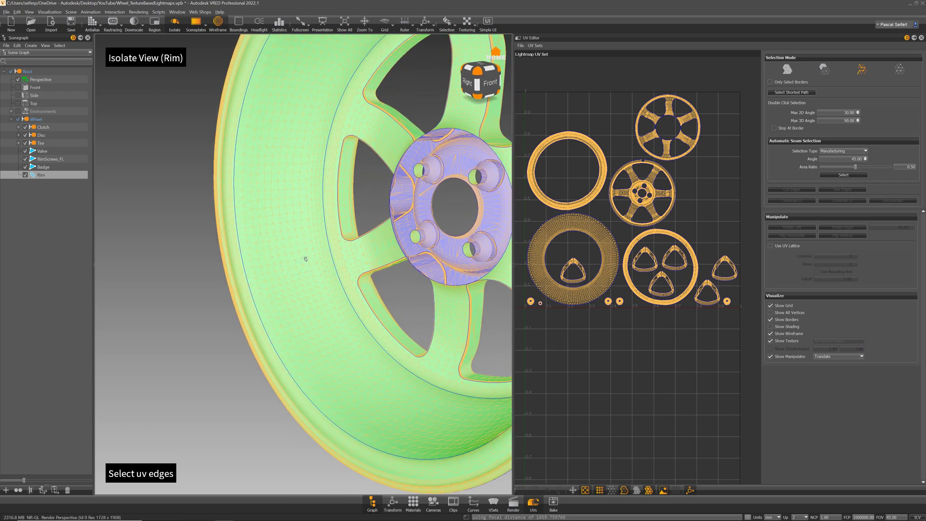
{"action": "left_click", "coordinate": [310, 272]}
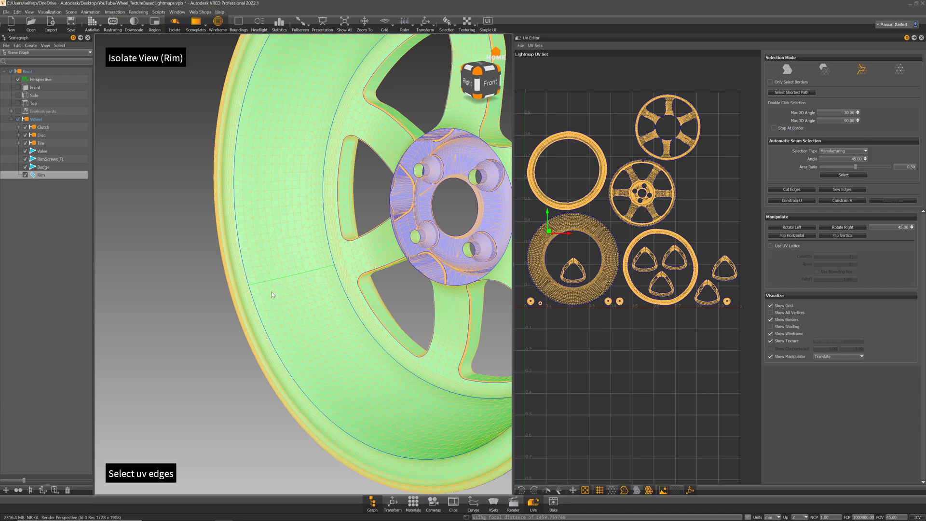
{"action": "scroll", "coordinate": [271, 292], "scroll_direction": "up", "scroll_amount": 10}
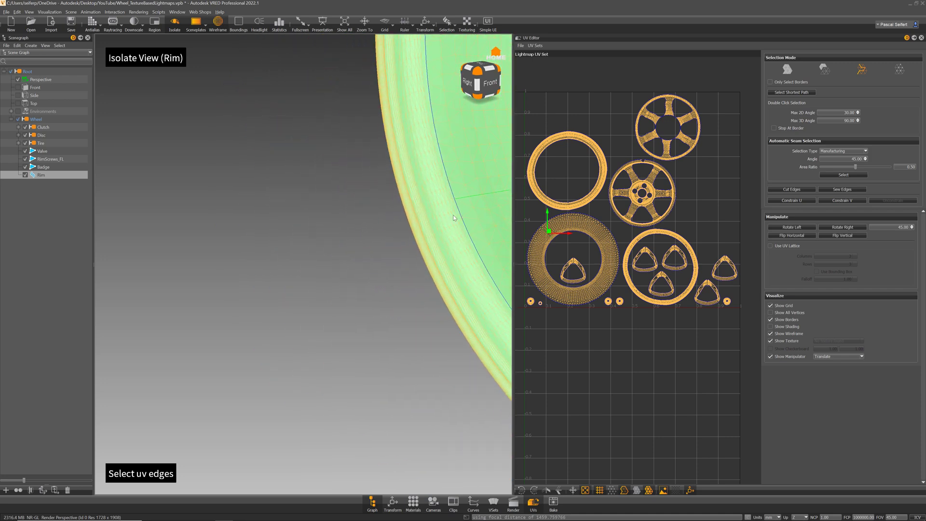
{"action": "scroll", "coordinate": [434, 222], "scroll_direction": "up", "scroll_amount": 3}
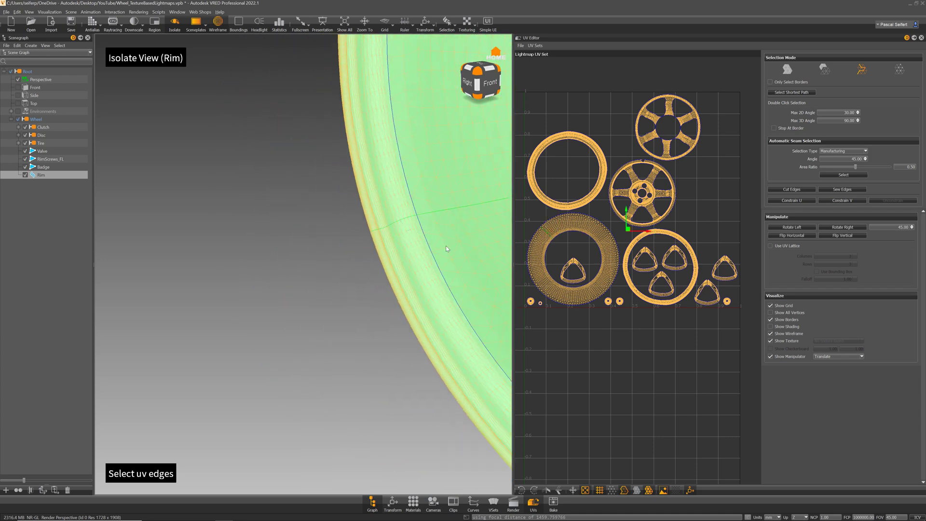
Step: Add a line of edges across the front outer ring to the edge selection and check the selected edges in the UV layout
{"action": "scroll", "coordinate": [421, 224], "scroll_direction": "down", "scroll_amount": 10}
{"action": "left_click_drag", "start_coordinate": [421, 223], "coordinate": [346, 250]}
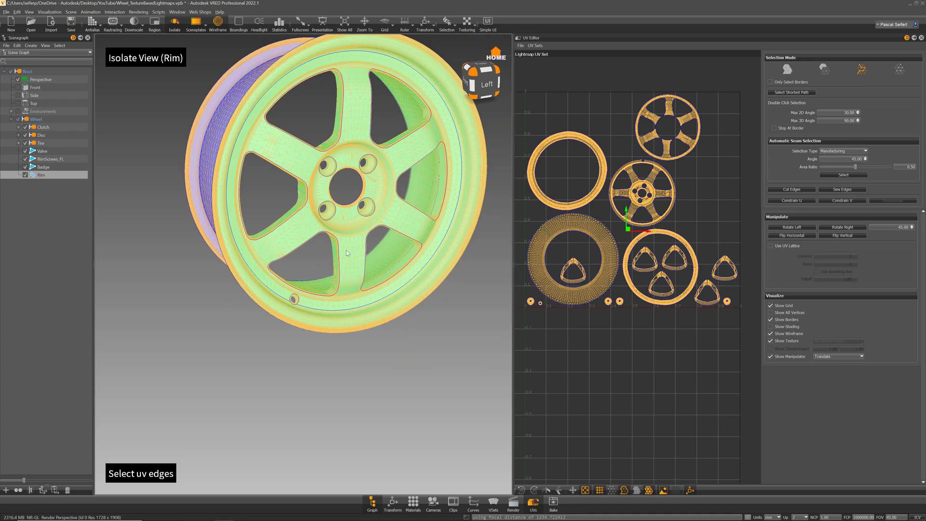
{"action": "scroll", "coordinate": [464, 237], "scroll_direction": "up", "scroll_amount": 8}
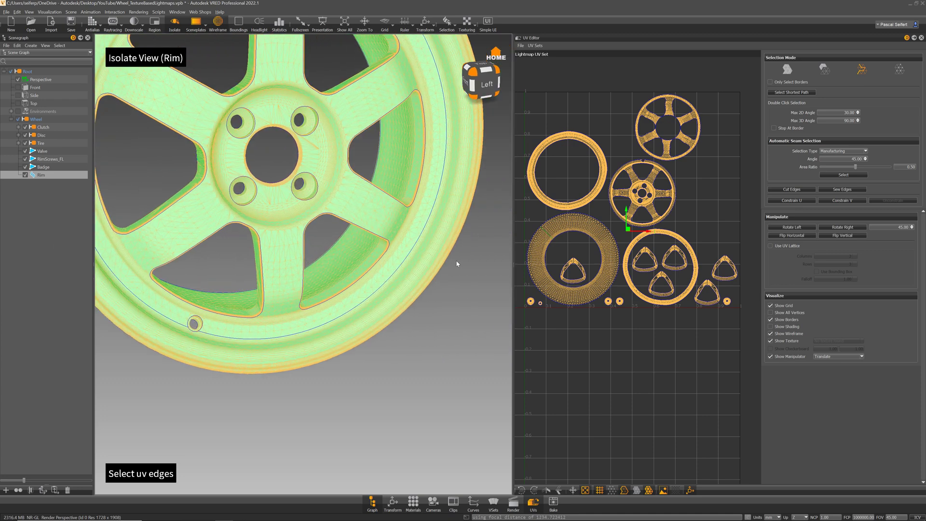
{"action": "left_click", "coordinate": [453, 235]}
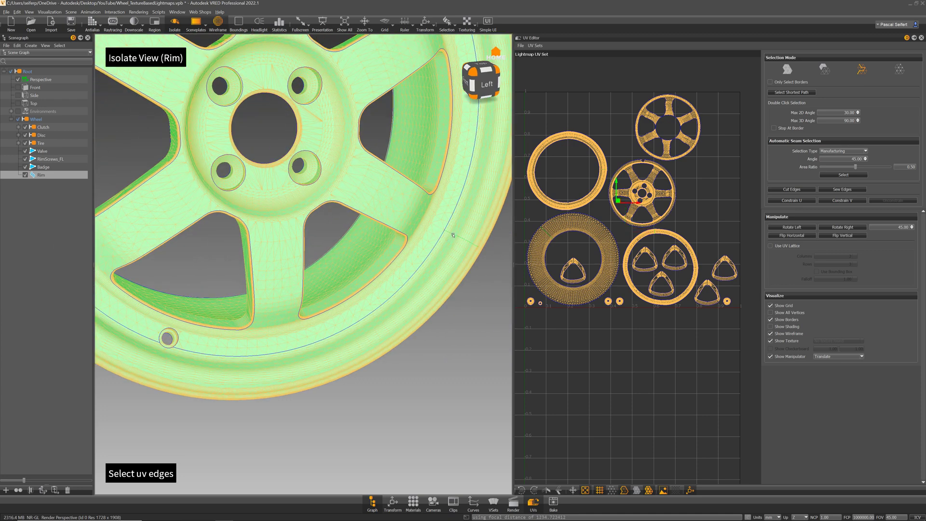
{"action": "middle_click_drag", "start_coordinate": [589, 265], "coordinate": [683, 155]}
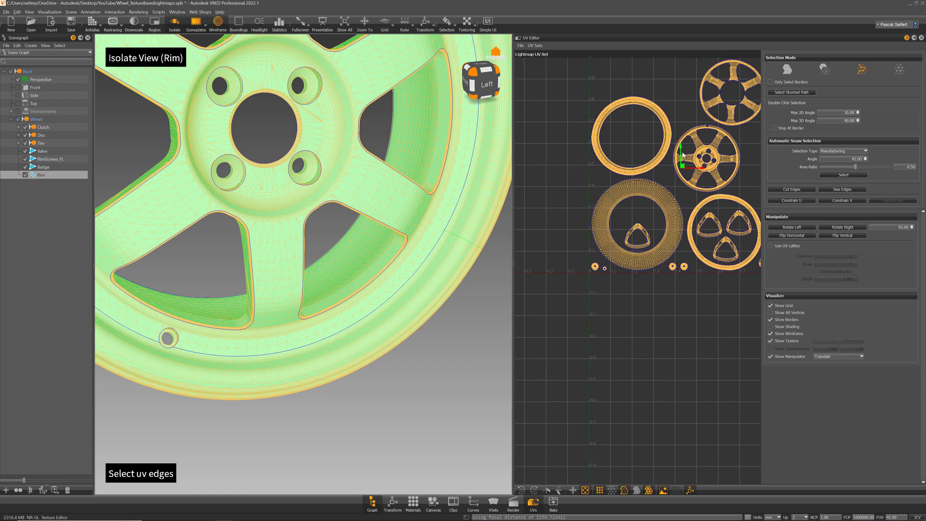
{"action": "scroll", "coordinate": [623, 184], "scroll_direction": "up", "scroll_amount": 10}
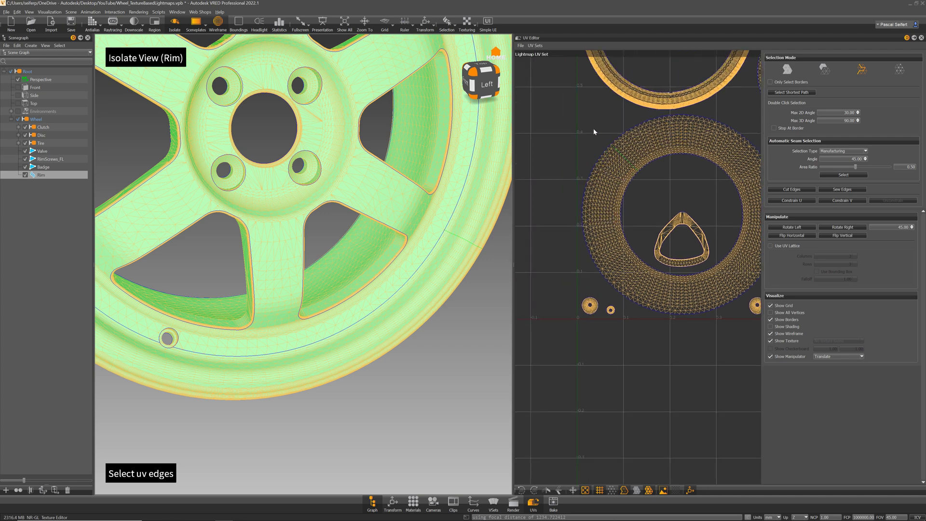
Step: Cut the UVs along the selected edge lines across the rim's ring-shaped surfaces
{"action": "left_click", "coordinate": [807, 189]}
{"action": "scroll", "coordinate": [699, 177], "scroll_direction": "down", "scroll_amount": 10}
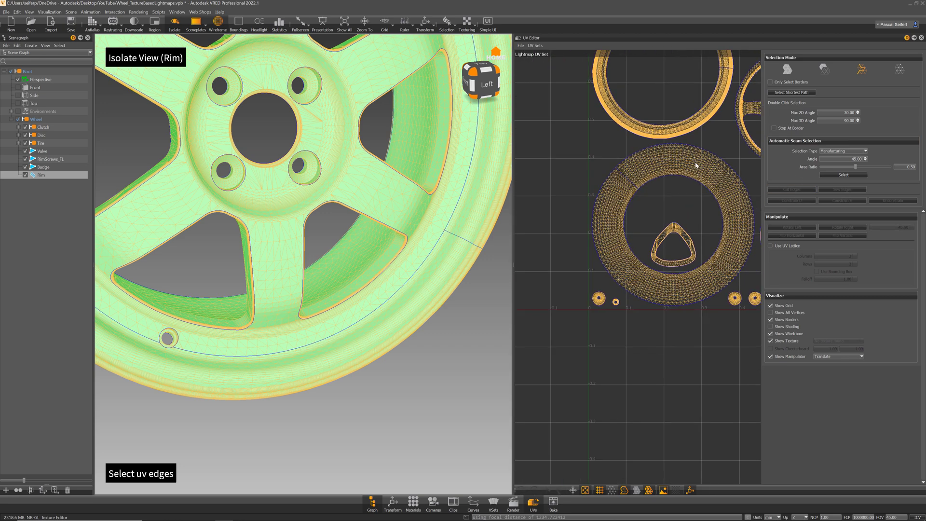
Step: Select an edge line across the narrow tip of the first spoke-window island inside the barrel's UV ring
{"action": "middle_click_drag", "start_coordinate": [662, 218], "coordinate": [697, 183]}
{"action": "scroll", "coordinate": [635, 207], "scroll_direction": "up", "scroll_amount": 3}
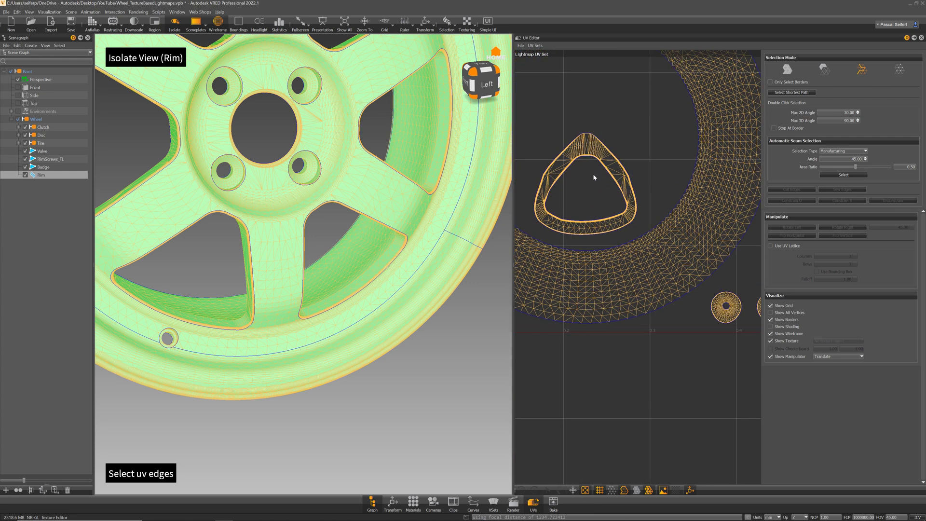
{"action": "middle_click_drag", "start_coordinate": [594, 177], "coordinate": [614, 213]}
{"action": "scroll", "coordinate": [615, 146], "scroll_direction": "up", "scroll_amount": 2}
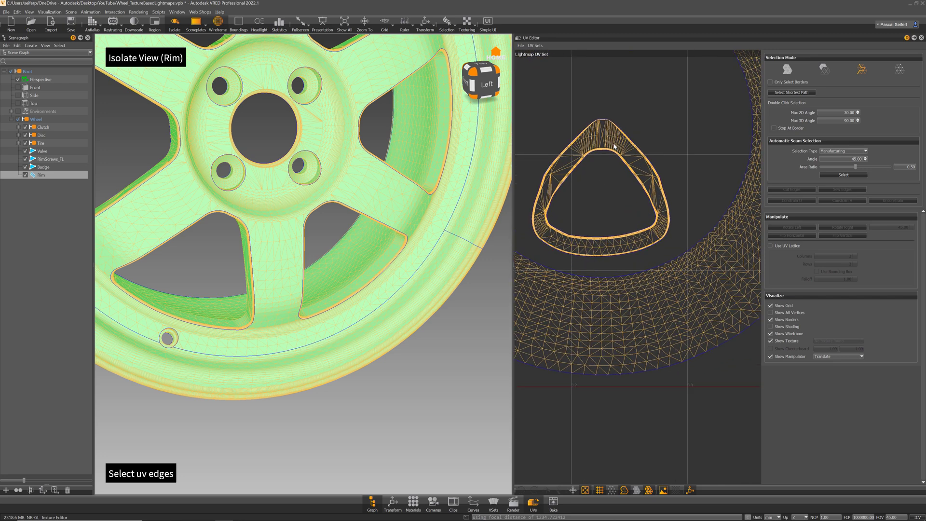
{"action": "left_click", "coordinate": [608, 147]}
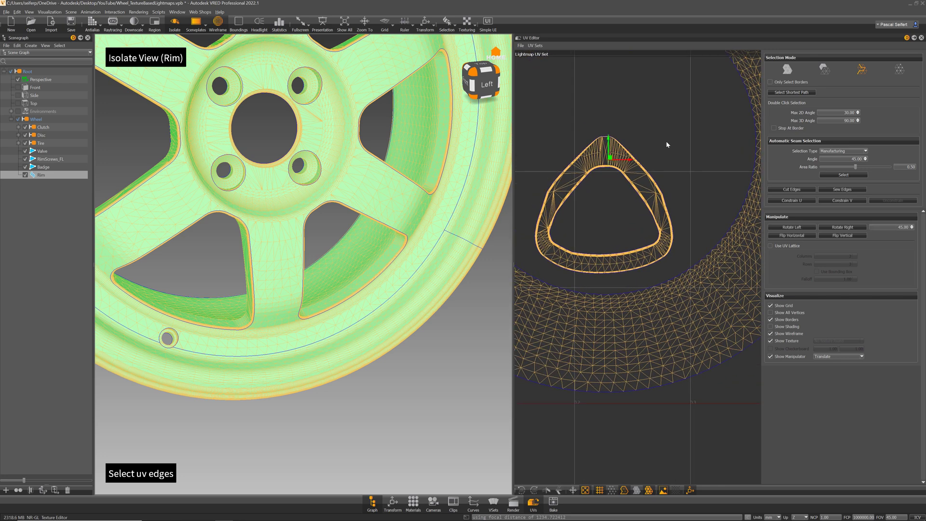
{"action": "scroll", "coordinate": [610, 202], "scroll_direction": "down", "scroll_amount": 5}
{"action": "scroll", "coordinate": [645, 109], "scroll_direction": "up", "scroll_amount": 1}
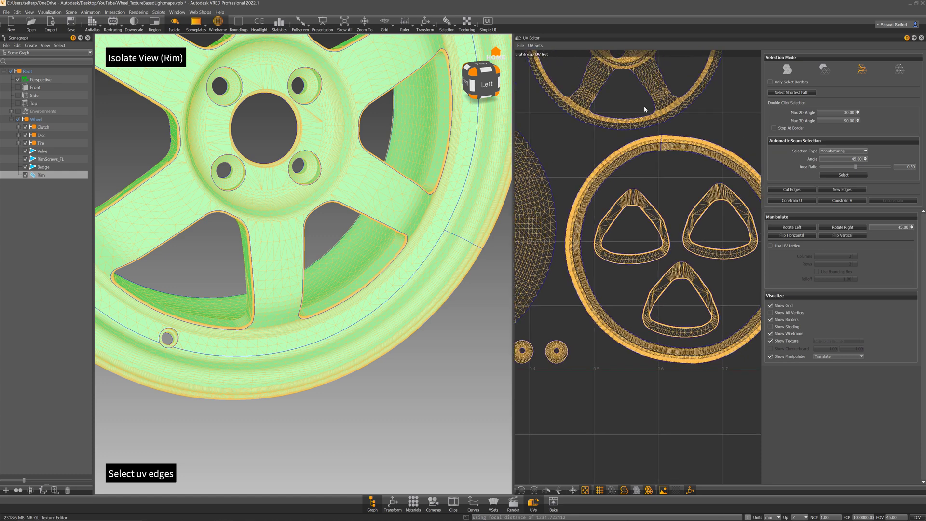
Step: Add the matching tip edges on the remaining spoke-window islands to the selection and cut them all
{"action": "scroll", "coordinate": [649, 135], "scroll_direction": "up", "scroll_amount": 4}
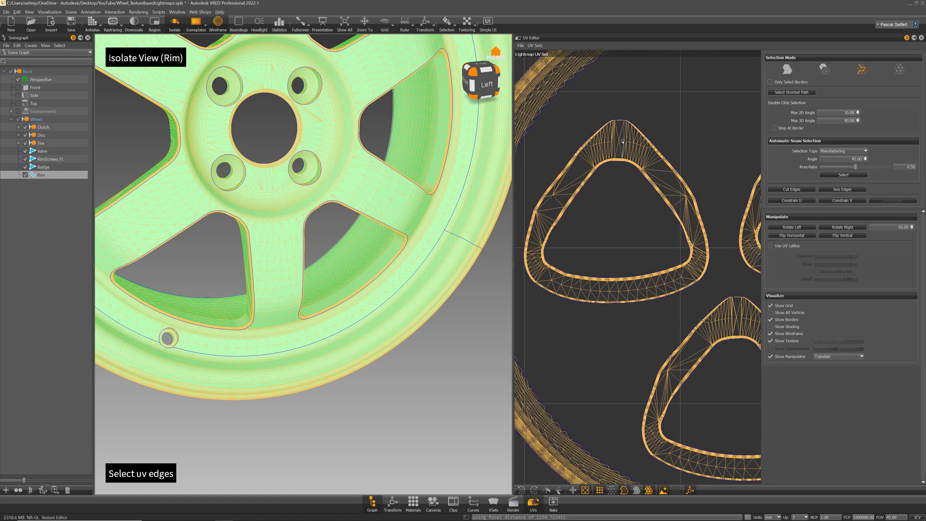
{"action": "middle_click_drag", "start_coordinate": [703, 186], "coordinate": [509, 195]}
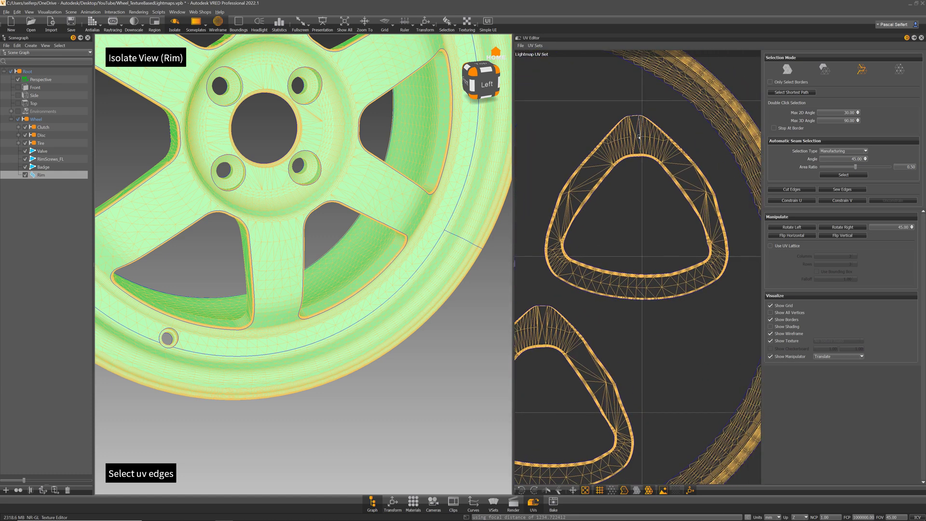
{"action": "middle_click_drag", "start_coordinate": [667, 240], "coordinate": [761, 172]}
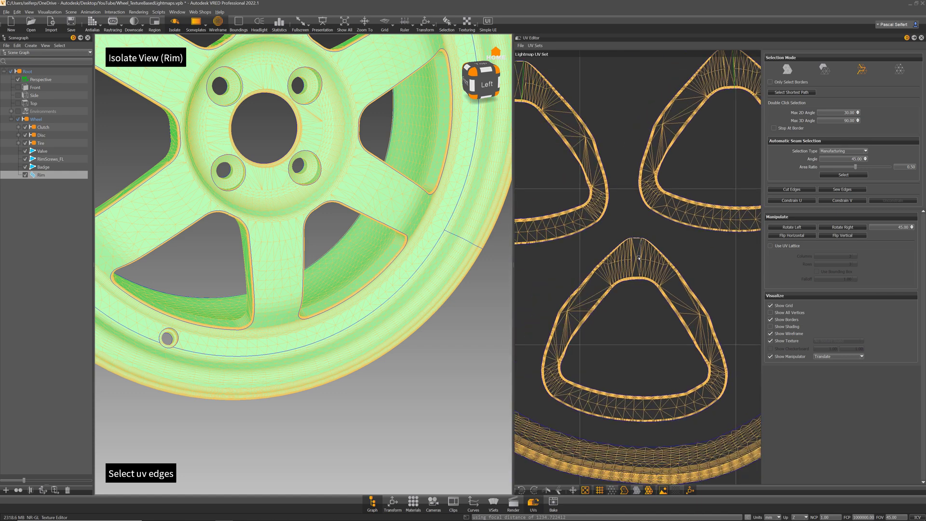
{"action": "scroll", "coordinate": [661, 266], "scroll_direction": "down", "scroll_amount": 5}
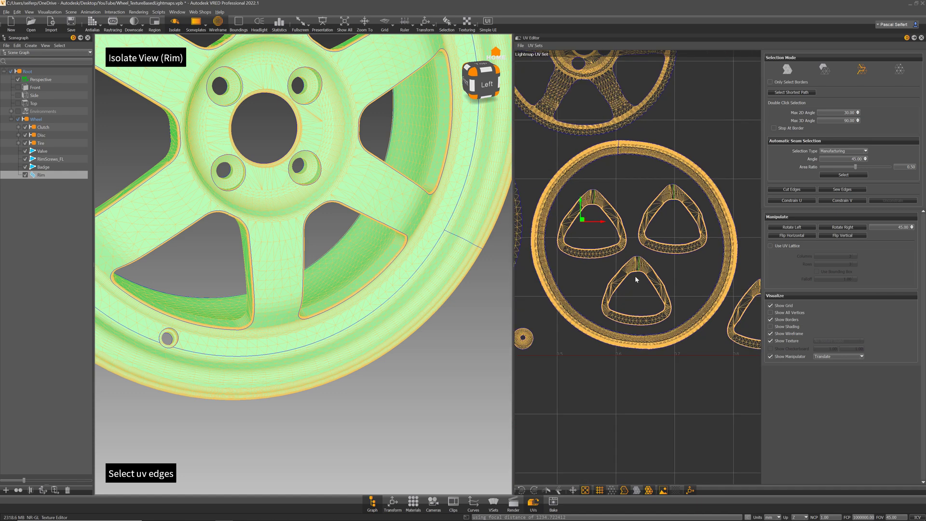
{"action": "scroll", "coordinate": [613, 212], "scroll_direction": "up", "scroll_amount": 5}
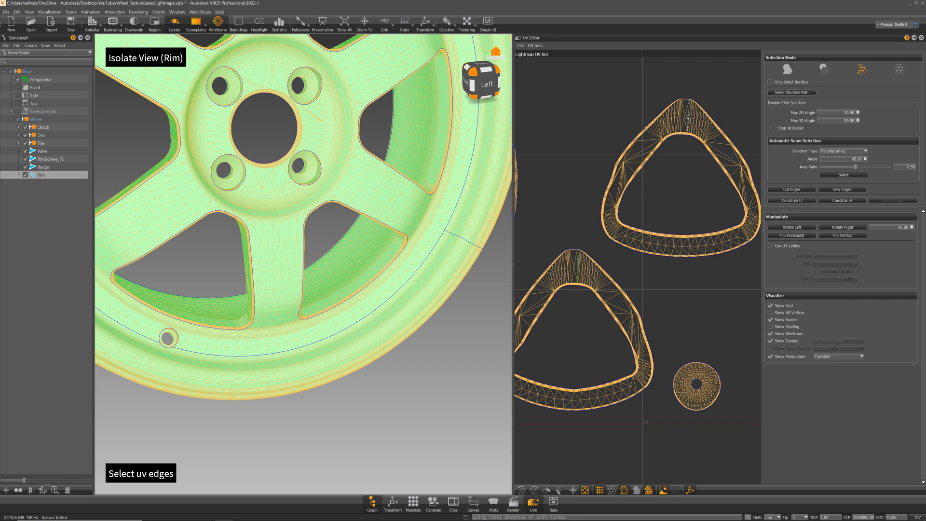
{"action": "left_click", "coordinate": [801, 189]}
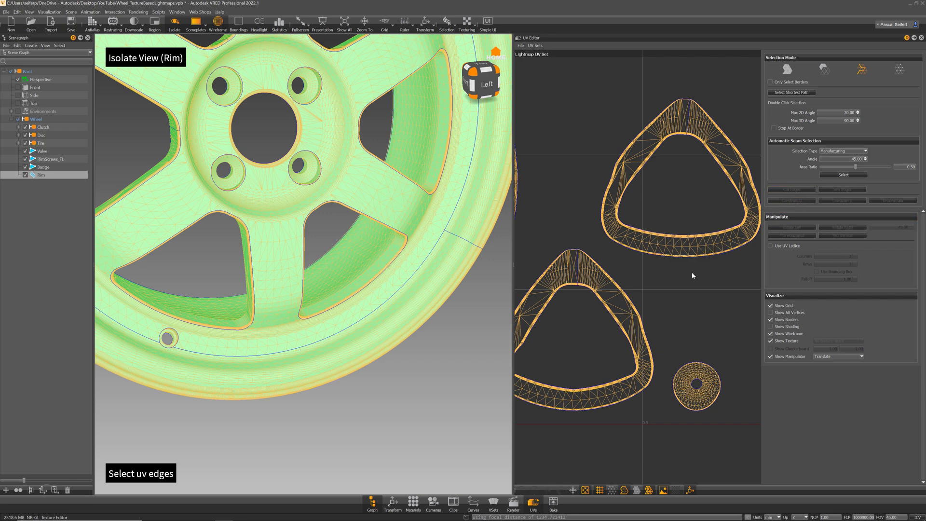
Step: Select the line of edges running through the valve hole's inner wall on the rim and cut it
{"action": "middle_click_drag", "start_coordinate": [700, 277], "coordinate": [698, 232]}
{"action": "middle_click_drag", "start_coordinate": [208, 351], "coordinate": [304, 279]}
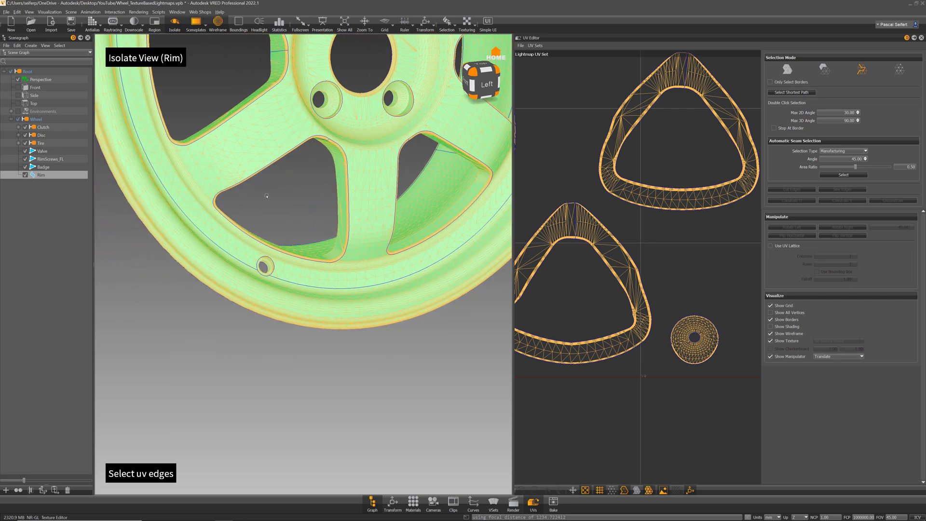
{"action": "right_click_drag", "start_coordinate": [267, 196], "coordinate": [286, 333]}
{"action": "middle_click_drag", "start_coordinate": [270, 297], "coordinate": [434, 282]}
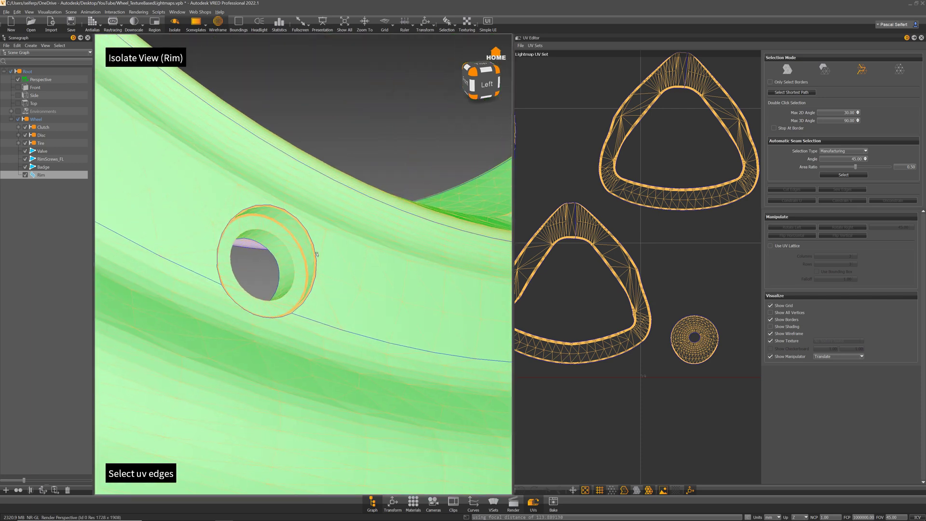
{"action": "left_click_drag", "start_coordinate": [310, 251], "coordinate": [252, 206]}
{"action": "double_click", "coordinate": [263, 236]}
{"action": "left_click", "coordinate": [798, 192]}
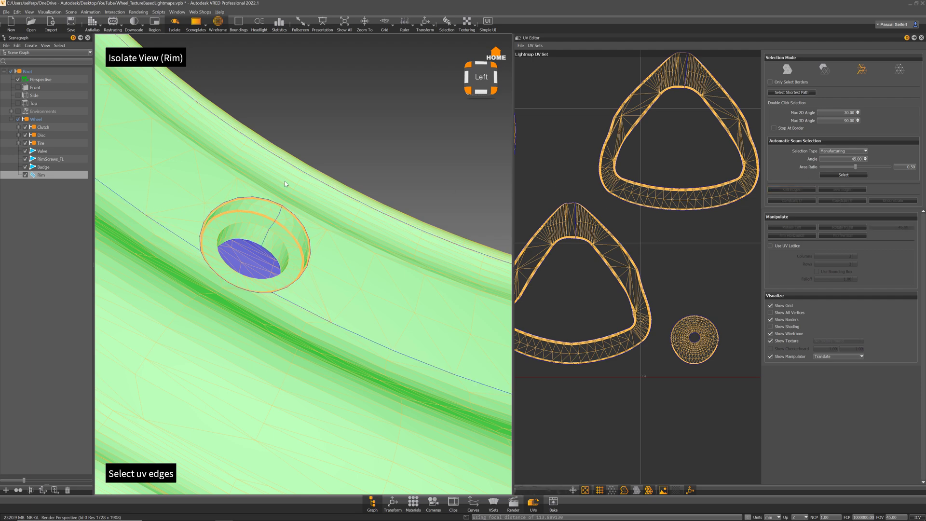
Step: Select a seam edge across the wall of the first lug hole around the rim's centre bore
{"action": "right_click_drag", "start_coordinate": [348, 309], "coordinate": [351, 154]}
{"action": "middle_click_drag", "start_coordinate": [351, 150], "coordinate": [339, 177]}
{"action": "left_click_drag", "start_coordinate": [338, 177], "coordinate": [322, 244]}
{"action": "middle_click_drag", "start_coordinate": [385, 222], "coordinate": [333, 230]}
{"action": "right_click_drag", "start_coordinate": [390, 199], "coordinate": [397, 217]}
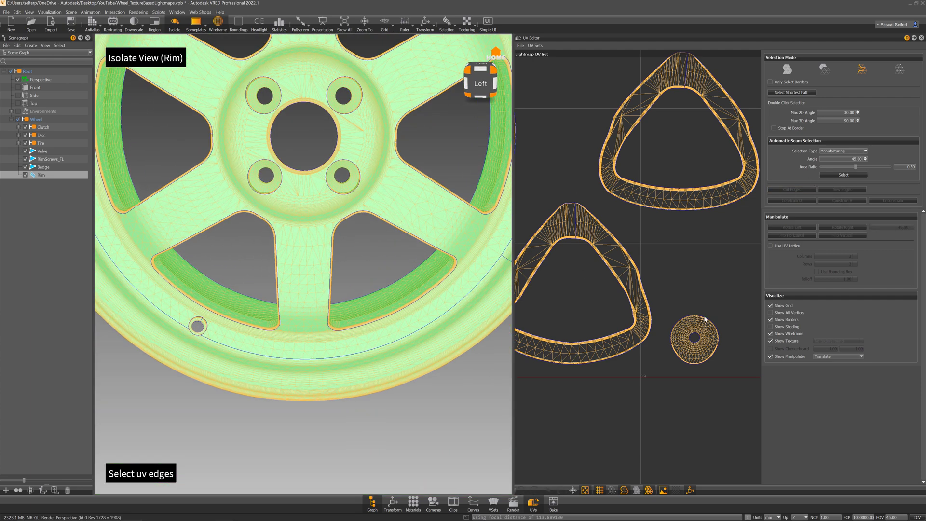
{"action": "middle_click_drag", "start_coordinate": [407, 182], "coordinate": [409, 220]}
{"action": "right_click_drag", "start_coordinate": [351, 146], "coordinate": [398, 203]}
{"action": "left_click_drag", "start_coordinate": [405, 207], "coordinate": [391, 188]}
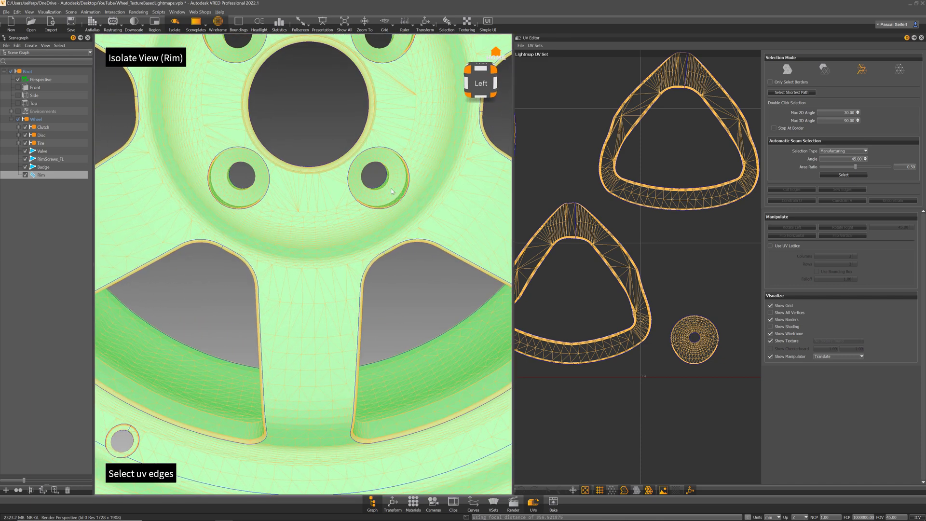
{"action": "left_click", "coordinate": [392, 187], "text": "shift"}
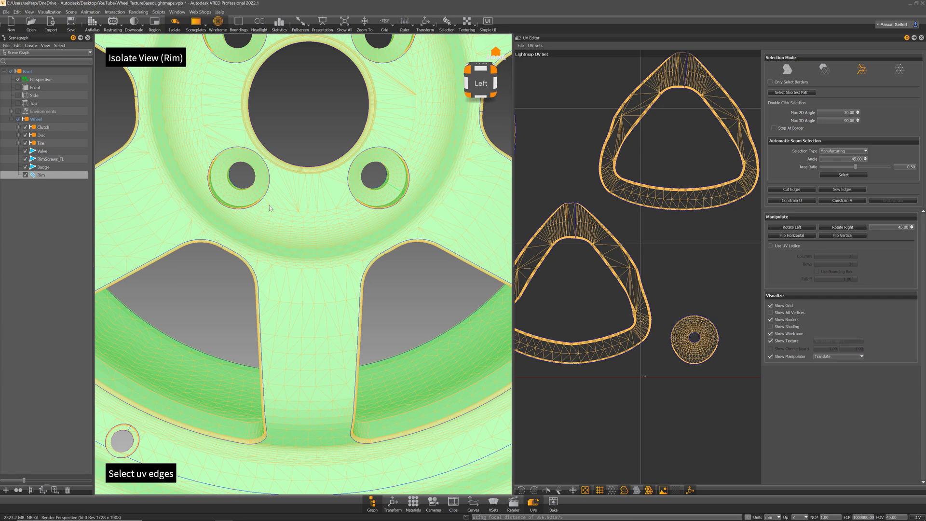
Step: Add matching seam edges on the remaining lug holes around the centre bore and cut the selected edges
{"action": "left_click_drag", "start_coordinate": [224, 191], "coordinate": [218, 174]}
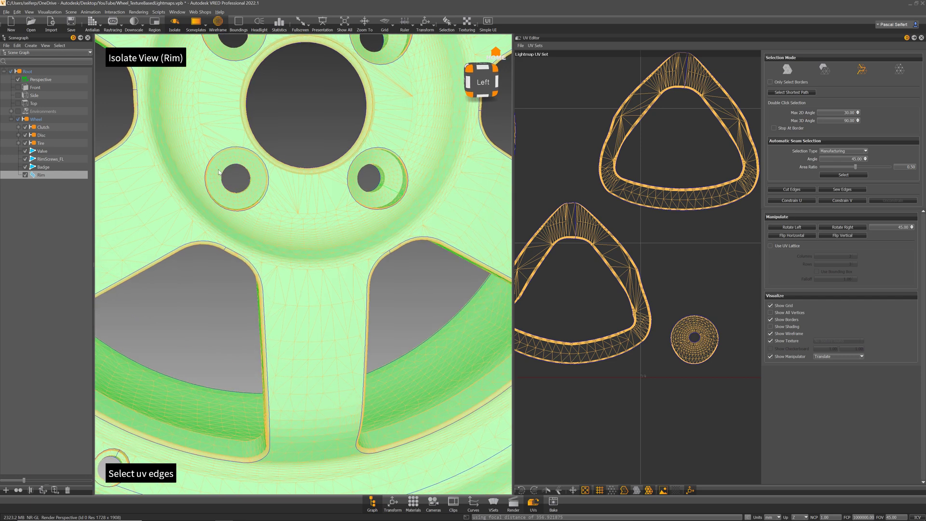
{"action": "middle_click_drag", "start_coordinate": [268, 130], "coordinate": [336, 288]}
{"action": "right_click_drag", "start_coordinate": [277, 139], "coordinate": [299, 154]}
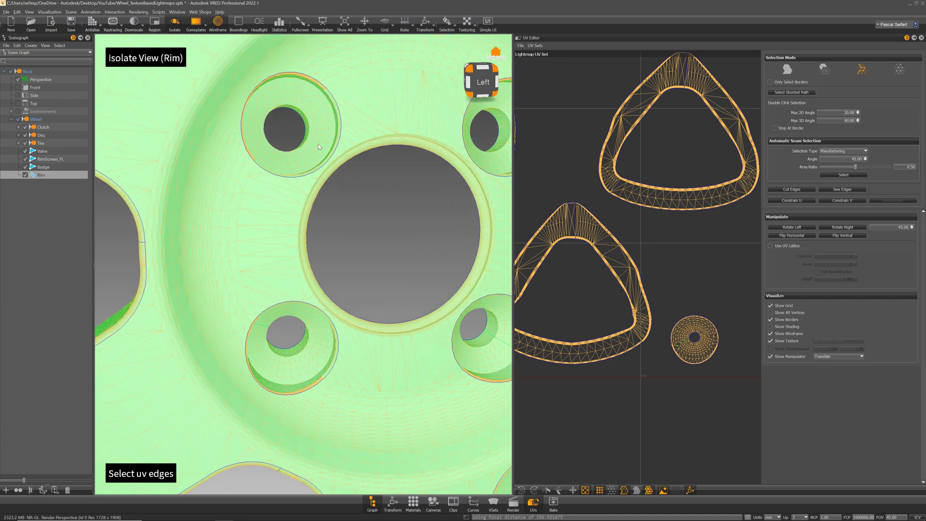
{"action": "middle_click_drag", "start_coordinate": [423, 140], "coordinate": [280, 175]}
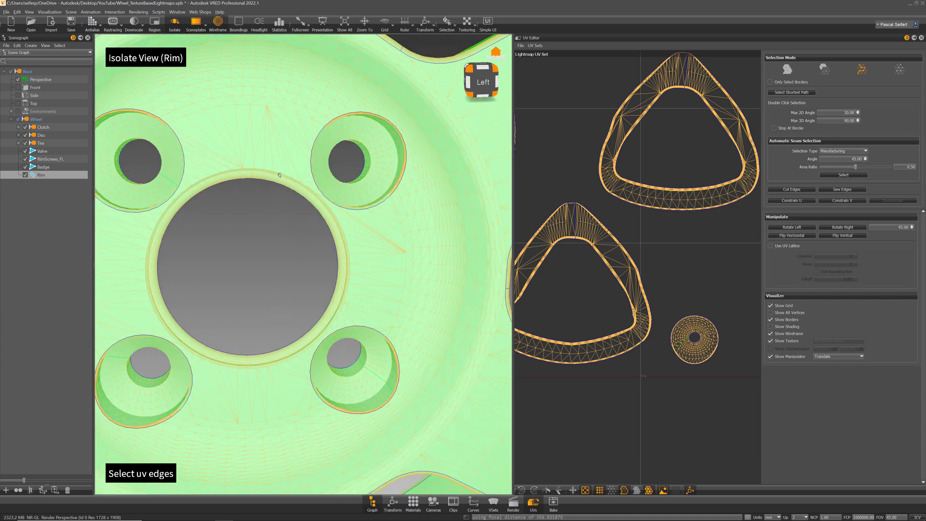
{"action": "left_click_drag", "start_coordinate": [376, 188], "coordinate": [327, 190]}
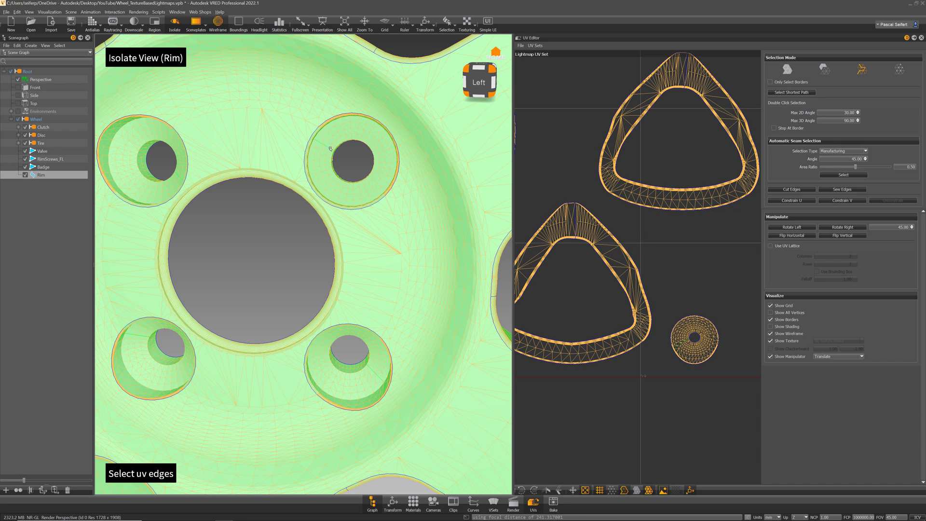
{"action": "left_click", "coordinate": [798, 190]}
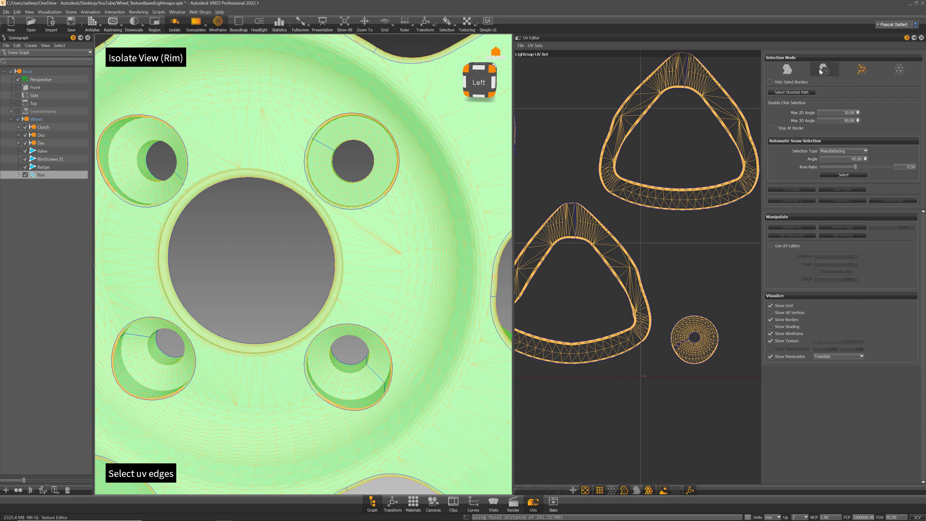
Step: Switch to island selection mode and run Unfold & Layout on the whole rim with the new seams
{"action": "right_click_drag", "start_coordinate": [426, 225], "coordinate": [395, 268], "text": "alt"}
{"action": "left_click_drag", "start_coordinate": [395, 269], "coordinate": [418, 297], "text": "alt"}
{"action": "middle_click_drag", "start_coordinate": [419, 296], "coordinate": [424, 268], "text": "alt"}
{"action": "right_click_drag", "start_coordinate": [425, 268], "coordinate": [417, 251], "text": "alt"}
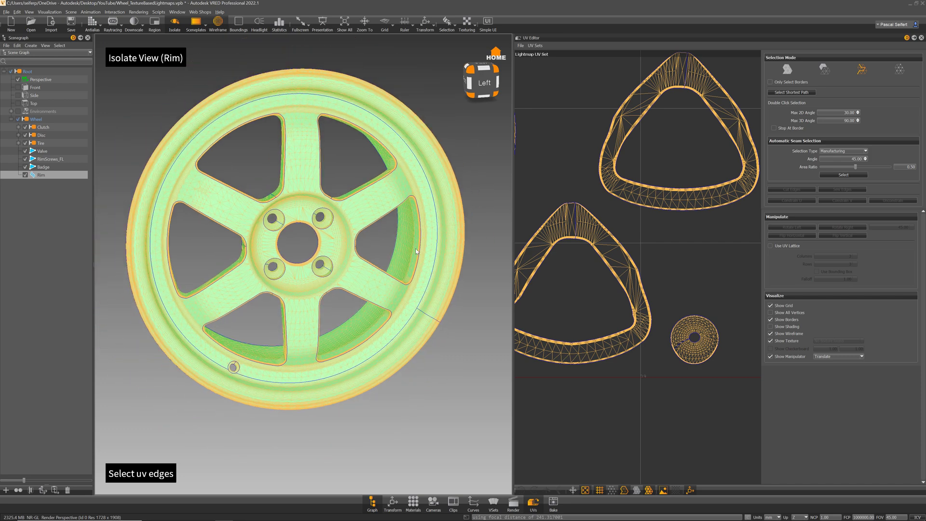
{"action": "left_click", "coordinate": [788, 69]}
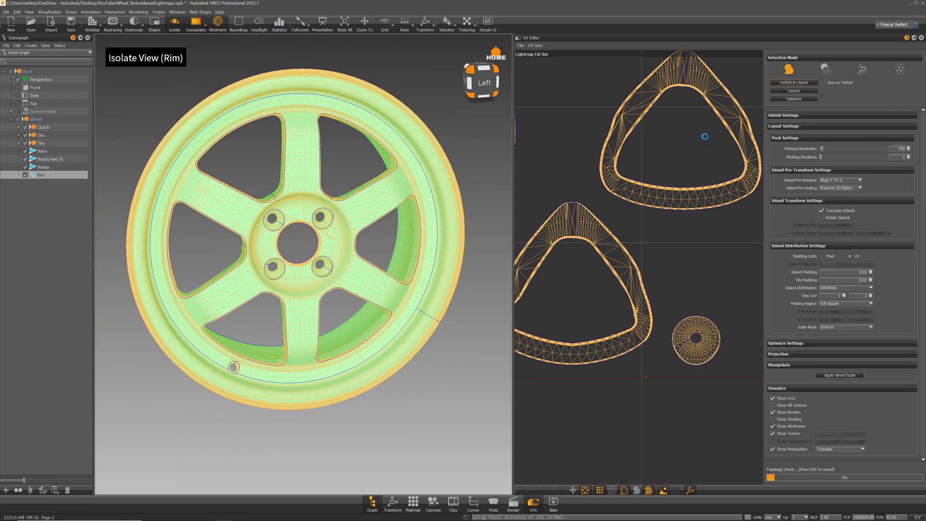
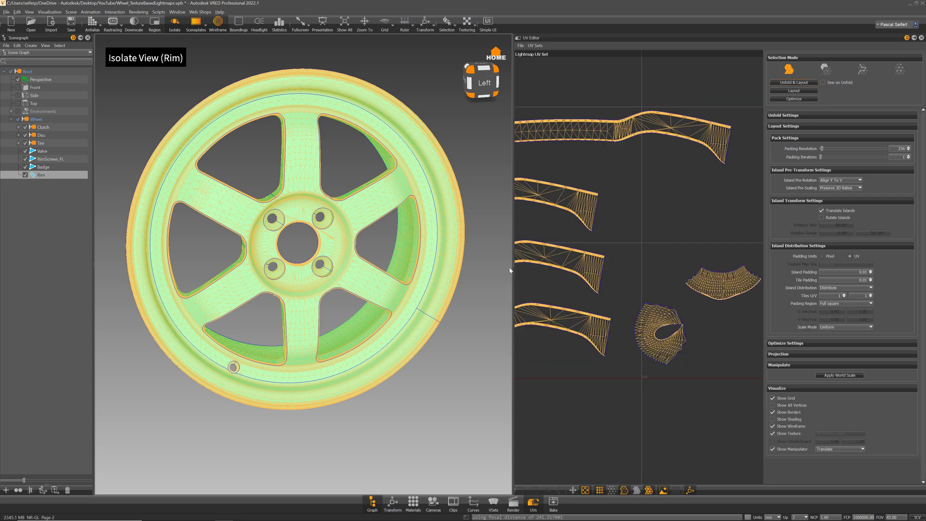
Step: Widen the UV editor and examine the new layout, inspecting the lug-hole islands and their outer borders up close
{"action": "left_click_drag", "start_coordinate": [510, 270], "coordinate": [396, 264]}
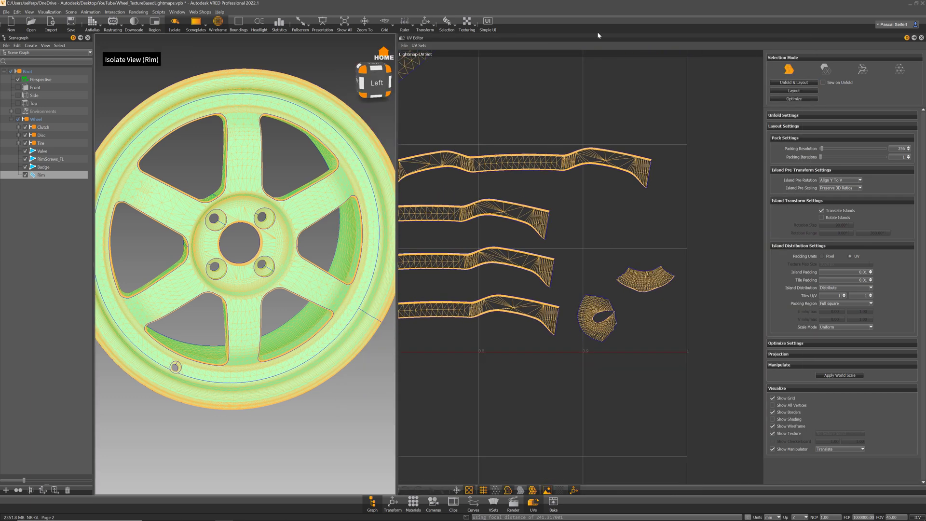
{"action": "scroll", "coordinate": [564, 128], "scroll_direction": "down", "scroll_amount": 6}
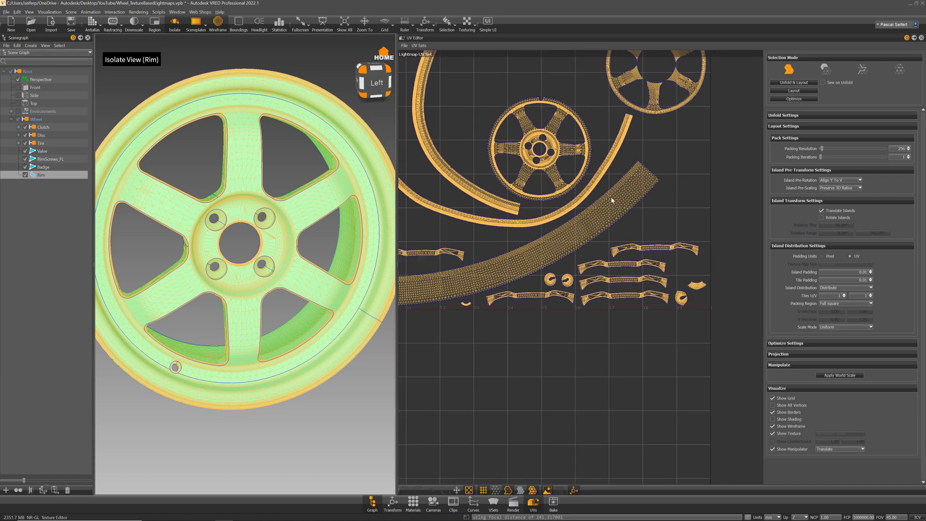
{"action": "scroll", "coordinate": [611, 200], "scroll_direction": "down", "scroll_amount": 3}
{"action": "scroll", "coordinate": [579, 268], "scroll_direction": "up", "scroll_amount": 8}
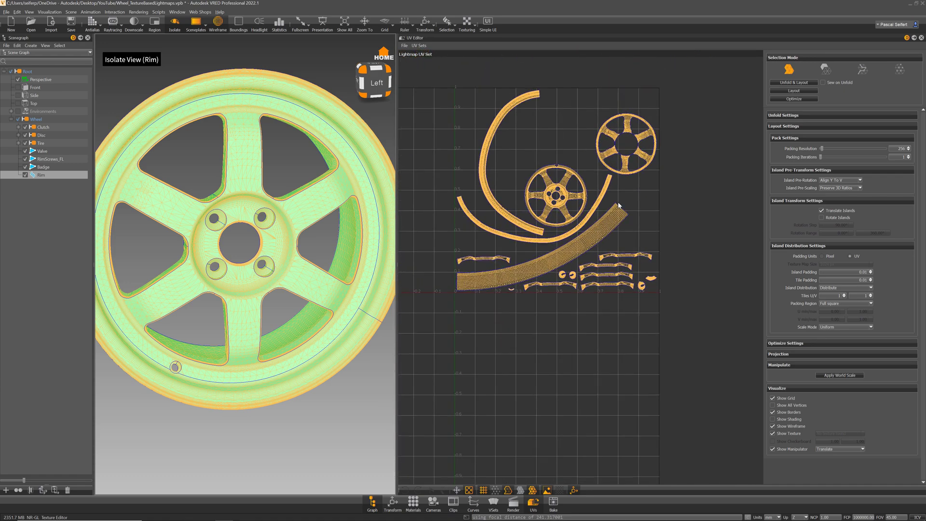
{"action": "scroll", "coordinate": [512, 351], "scroll_direction": "up", "scroll_amount": 6}
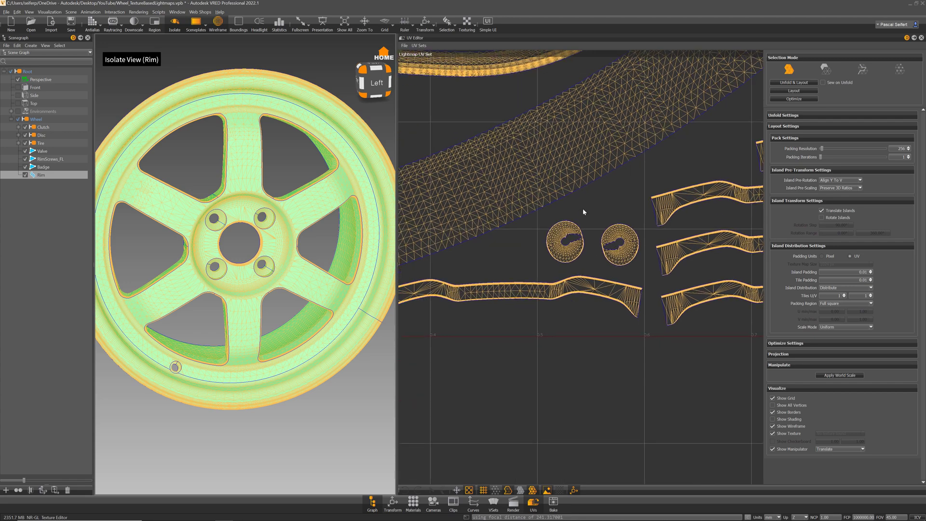
{"action": "scroll", "coordinate": [672, 204], "scroll_direction": "up", "scroll_amount": 10}
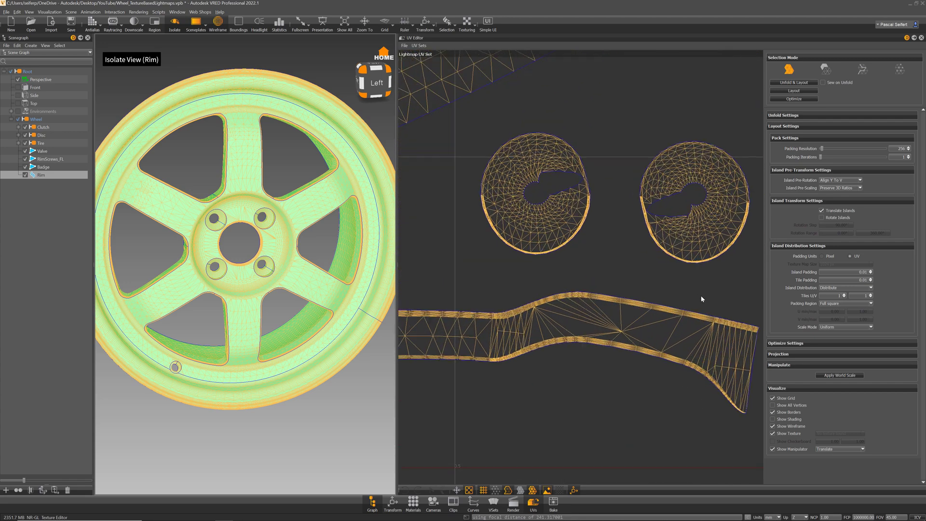
{"action": "scroll", "coordinate": [621, 336], "scroll_direction": "up", "scroll_amount": 10}
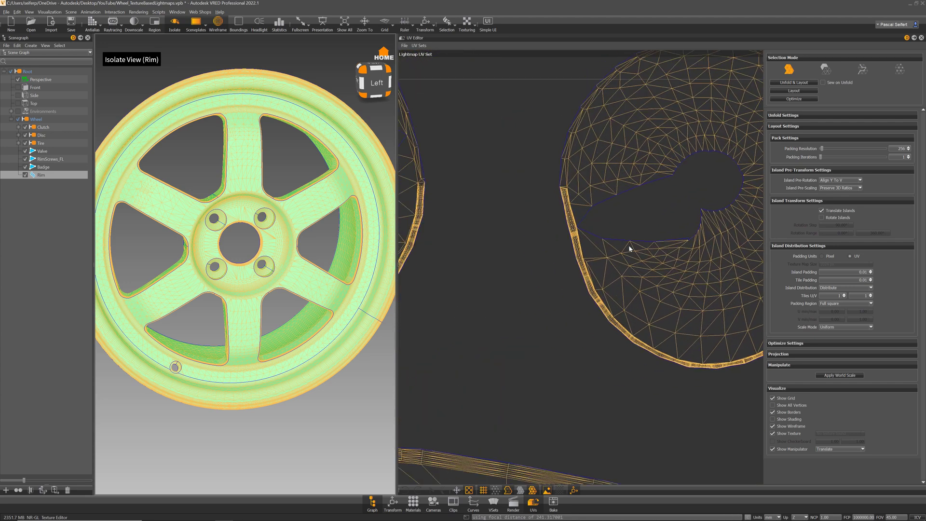
{"action": "scroll", "coordinate": [604, 173], "scroll_direction": "up", "scroll_amount": 6}
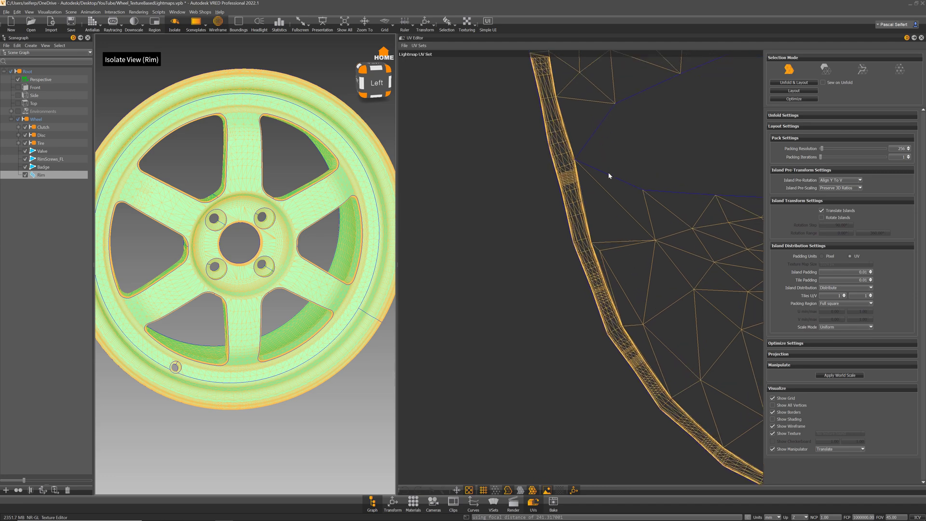
Step: In edge selection mode, select the edges running across the narrow band at the outer border of the lug-hole island
{"action": "left_click", "coordinate": [862, 69]}
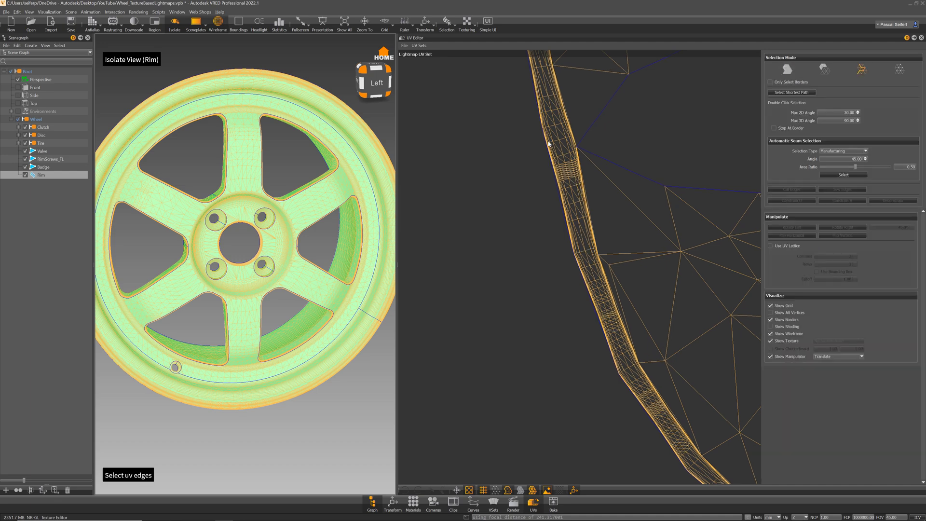
{"action": "left_click", "coordinate": [544, 148]}
{"action": "left_click_drag", "start_coordinate": [607, 161], "coordinate": [608, 161]}
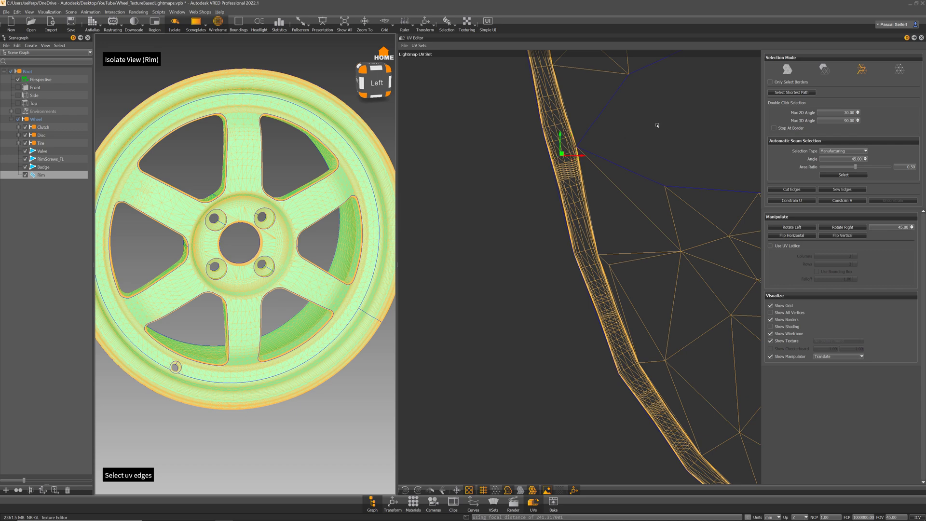
{"action": "scroll", "coordinate": [624, 117], "scroll_direction": "up", "scroll_amount": 3}
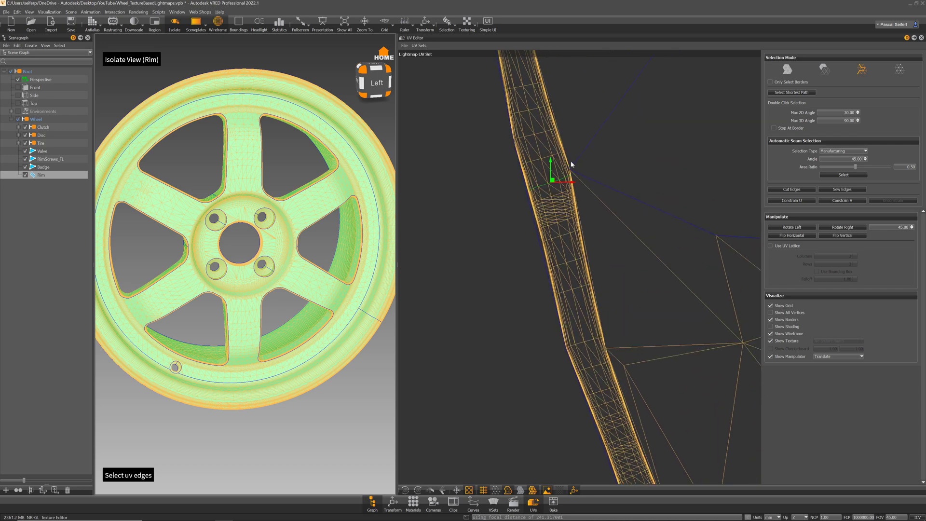
{"action": "left_click", "coordinate": [575, 178], "text": "shift"}
{"action": "scroll", "coordinate": [608, 160], "scroll_direction": "up", "scroll_amount": 3}
{"action": "middle_click_drag", "start_coordinate": [607, 162], "coordinate": [620, 257]}
{"action": "right_click_drag", "start_coordinate": [615, 118], "coordinate": [613, 168]}
{"action": "middle_click_drag", "start_coordinate": [586, 194], "coordinate": [604, 204]}
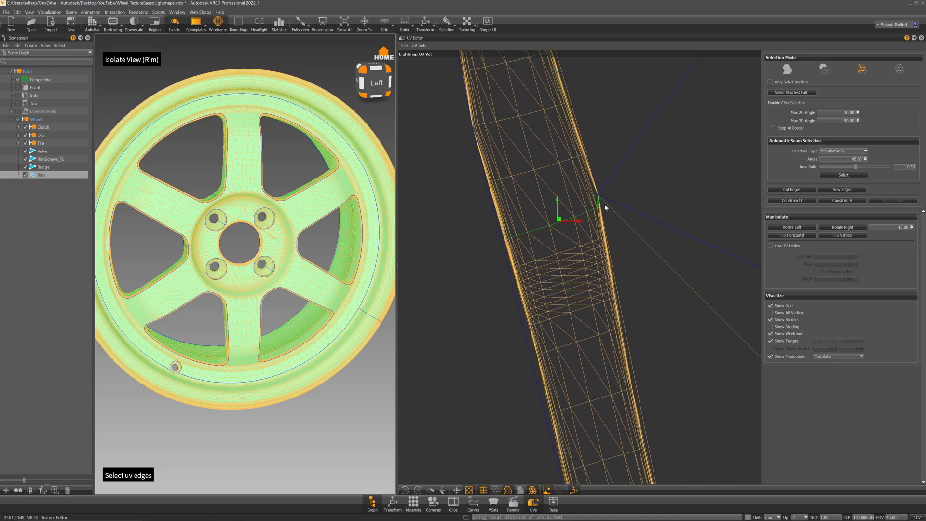
Step: Extend the edge selection to the band's inner border and cut the selected edges across the narrow band
{"action": "left_click", "coordinate": [596, 197]}
{"action": "left_click", "coordinate": [589, 211]}
{"action": "right_click_drag", "start_coordinate": [633, 135], "coordinate": [675, 301]}
{"action": "middle_click_drag", "start_coordinate": [672, 153], "coordinate": [660, 212]}
{"action": "left_click", "coordinate": [613, 179], "text": "ctrl"}
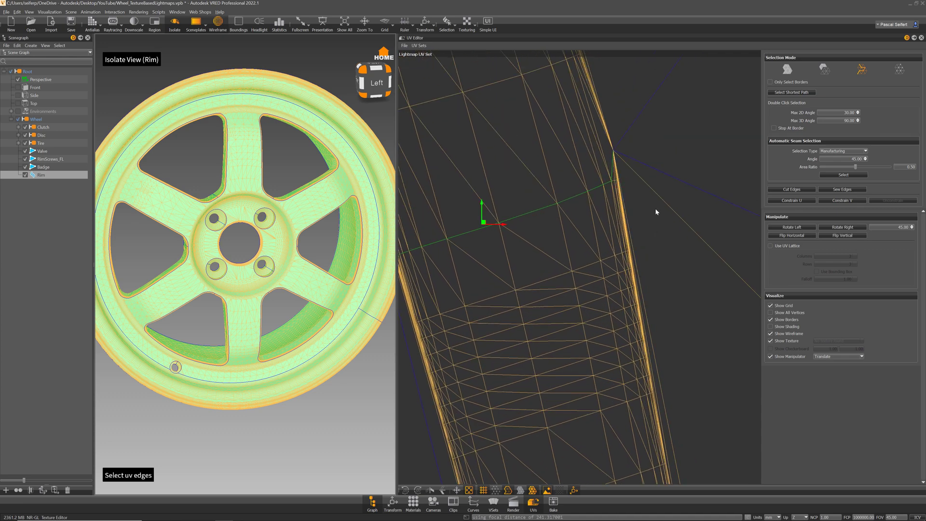
{"action": "right_click_drag", "start_coordinate": [656, 211], "coordinate": [664, 168]}
{"action": "left_click", "coordinate": [810, 189]}
{"action": "right_click_drag", "start_coordinate": [613, 369], "coordinate": [601, 60]}
{"action": "middle_click_drag", "start_coordinate": [528, 254], "coordinate": [535, 251]}
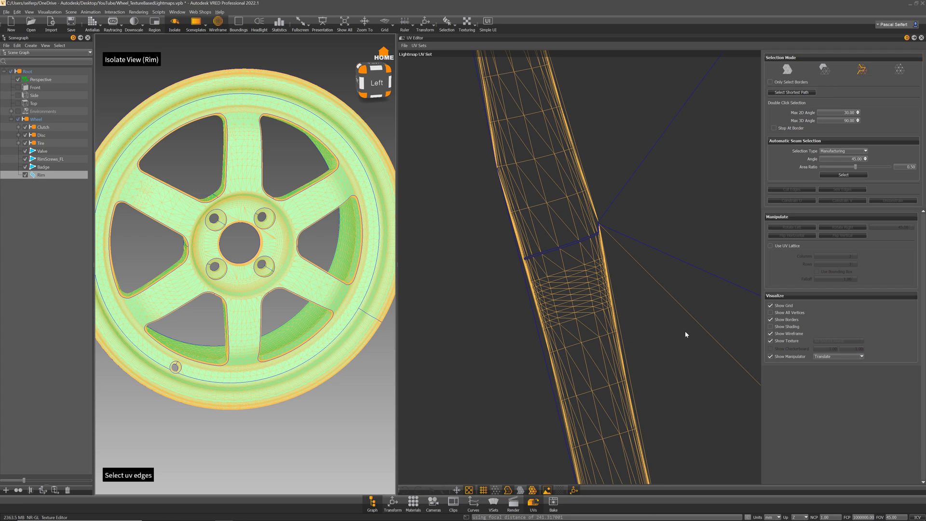
{"action": "right_click_drag", "start_coordinate": [685, 331], "coordinate": [681, 211]}
{"action": "middle_click_drag", "start_coordinate": [682, 210], "coordinate": [615, 201]}
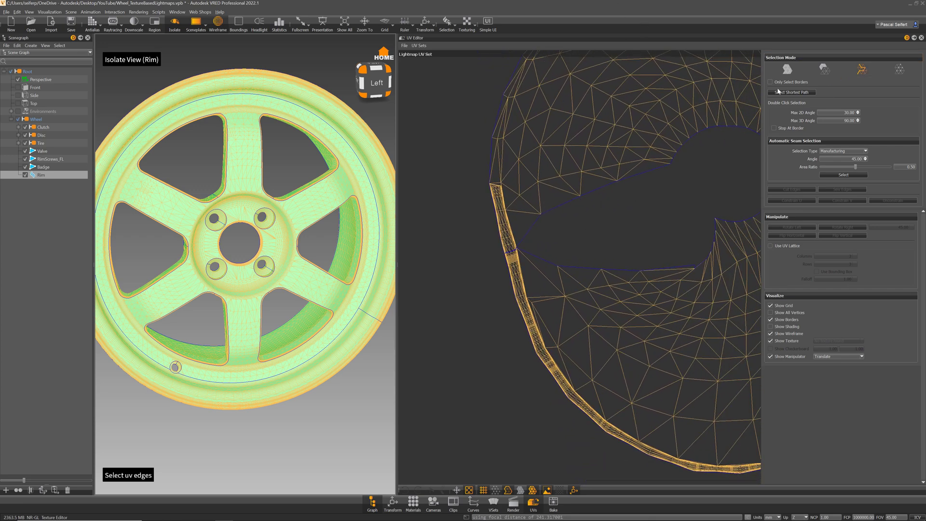
Step: Sew the cut edges across the narrow band and the open radial seam of the lug-hole island back together
{"action": "left_click_drag", "start_coordinate": [487, 241], "coordinate": [524, 262]}
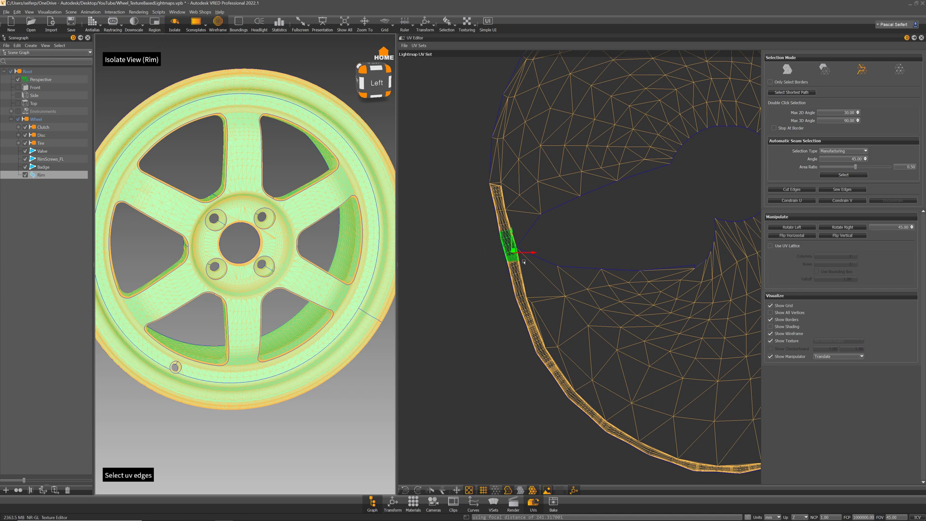
{"action": "left_click", "coordinate": [846, 190]}
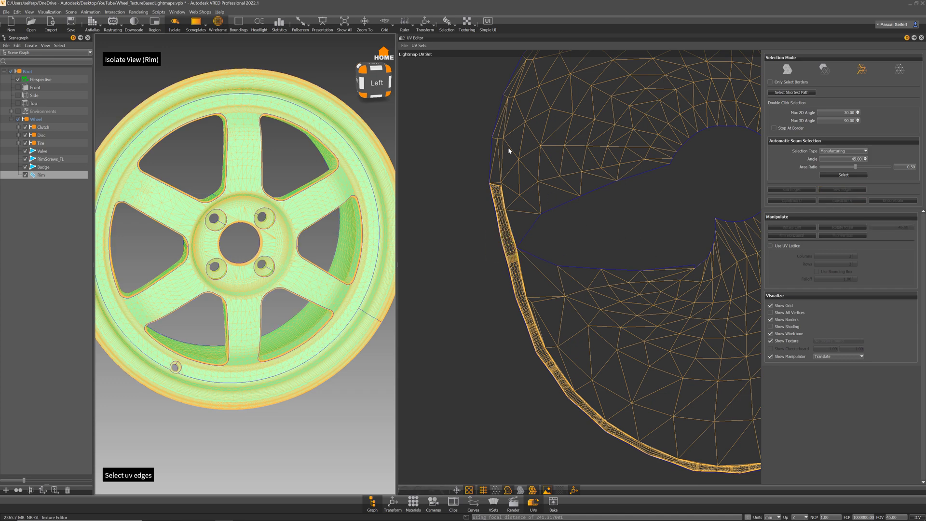
{"action": "double_click", "coordinate": [610, 186]}
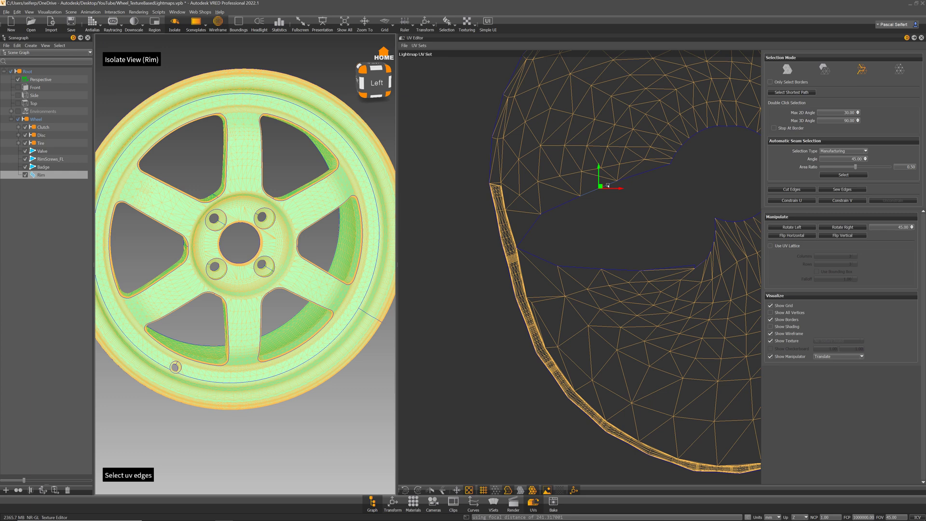
{"action": "left_click", "coordinate": [851, 190]}
Step: Cut a new radial seam from the lug-hole island's central hole to its outer border and unfold that island
{"action": "middle_click_drag", "start_coordinate": [693, 224], "coordinate": [536, 362]}
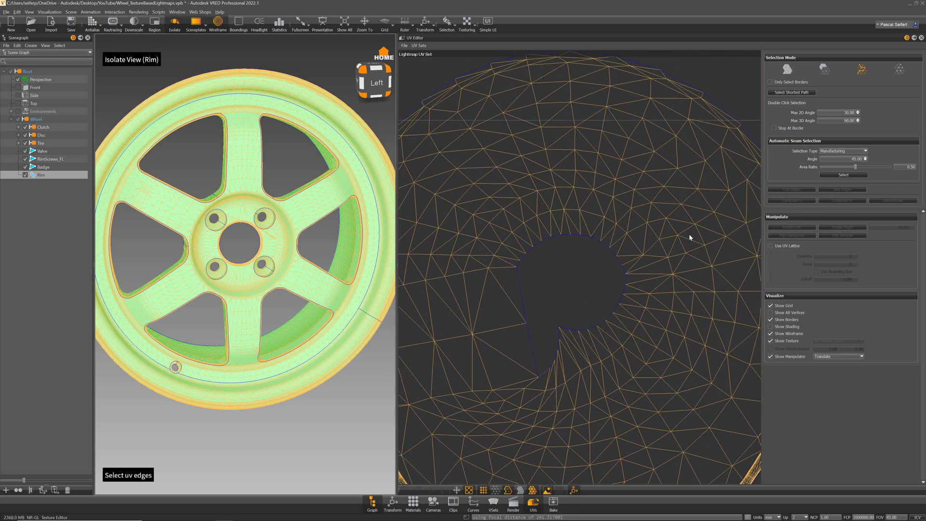
{"action": "scroll", "coordinate": [689, 234], "scroll_direction": "down", "scroll_amount": 5}
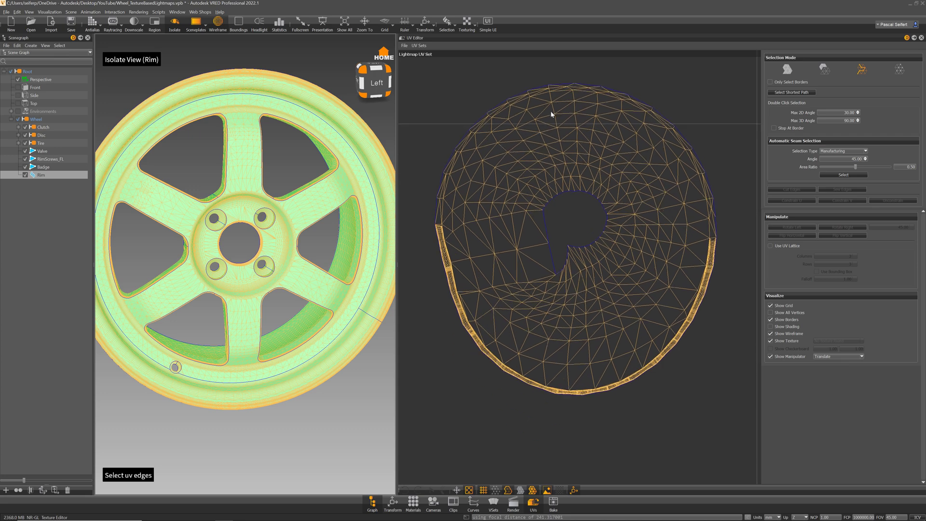
{"action": "double_click", "coordinate": [551, 99]}
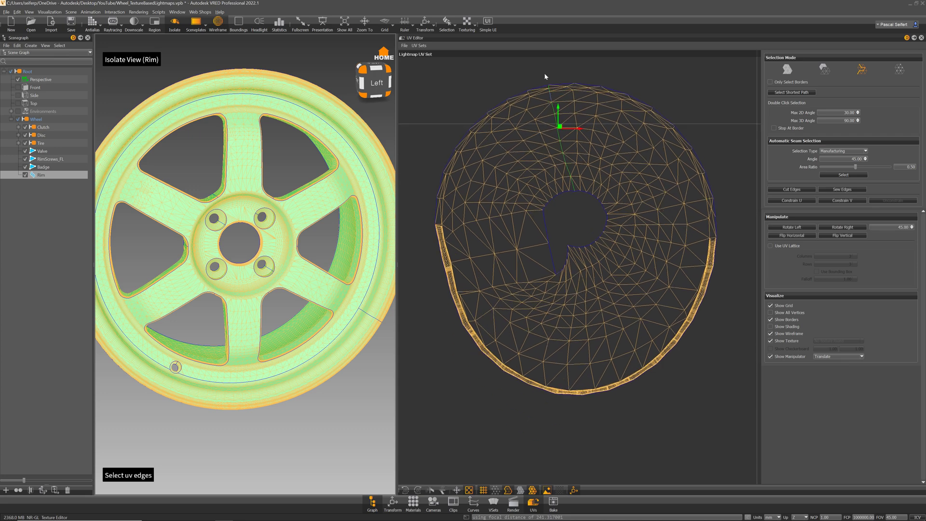
{"action": "left_click", "coordinate": [791, 190]}
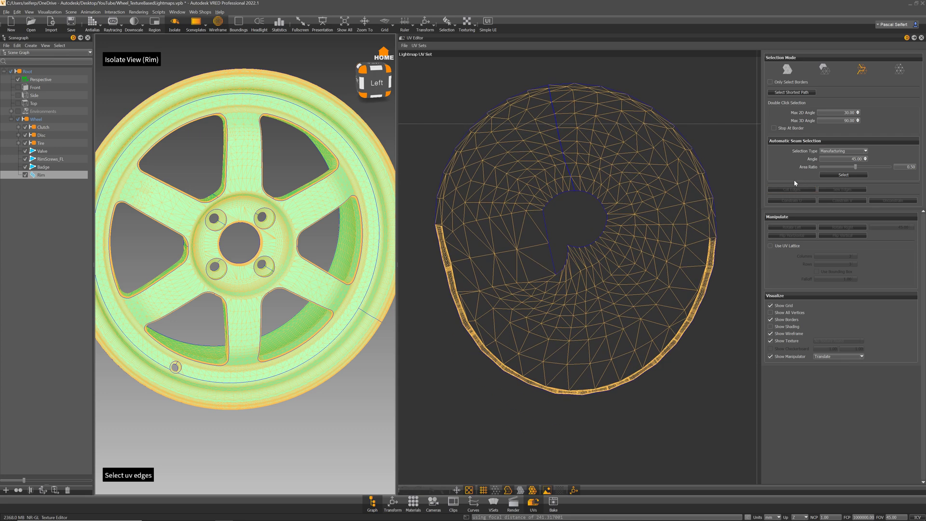
{"action": "left_click", "coordinate": [824, 69]}
{"action": "left_click", "coordinate": [634, 178]}
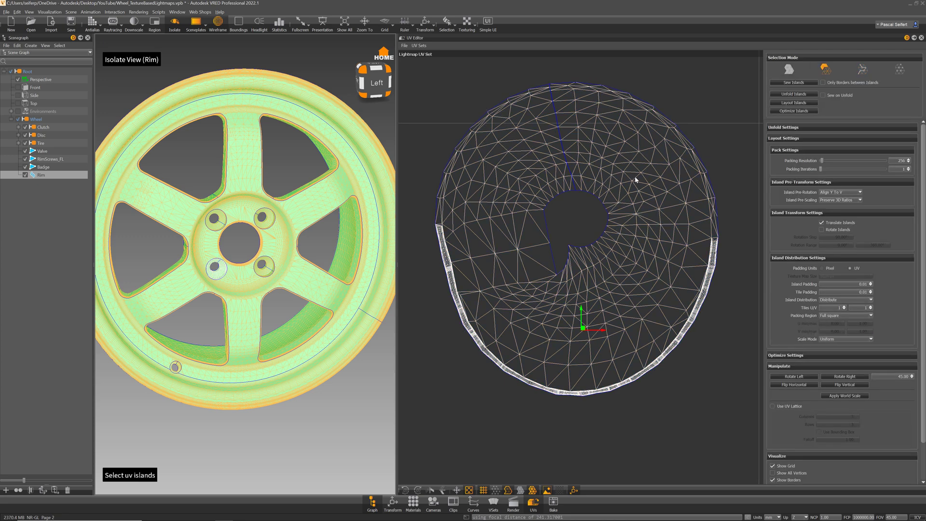
{"action": "left_click", "coordinate": [797, 94]}
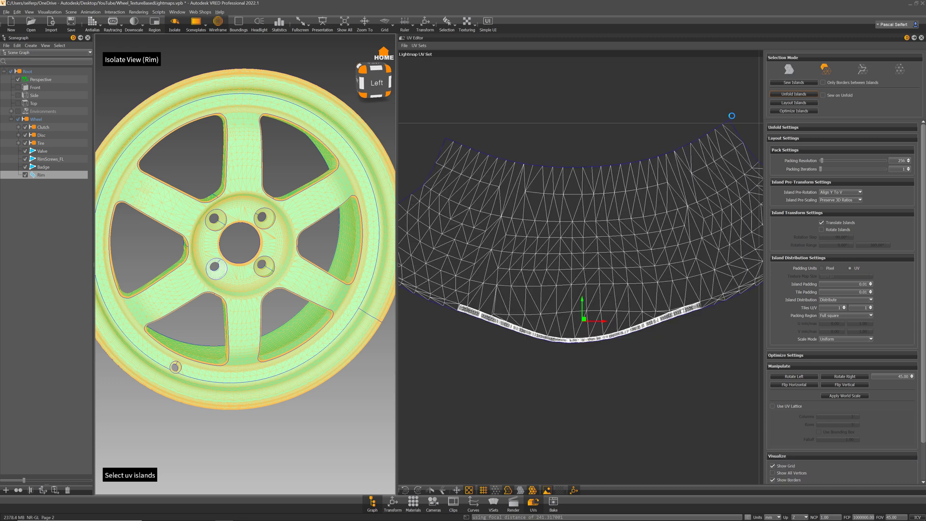
{"action": "scroll", "coordinate": [598, 295], "scroll_direction": "down", "scroll_amount": 2}
{"action": "scroll", "coordinate": [598, 296], "scroll_direction": "down", "scroll_amount": 1}
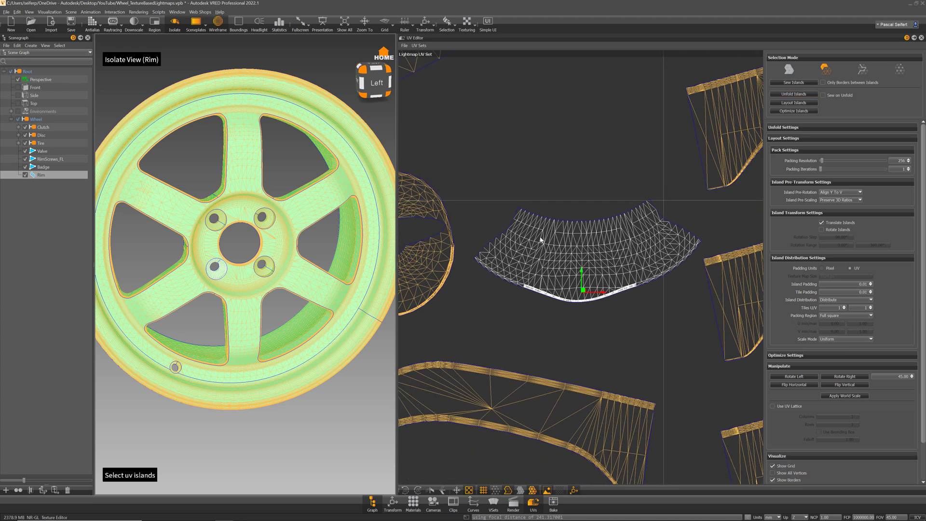
Step: Cut the edge at the outer border beside the open seam of the neighbouring round lug-hole island
{"action": "middle_click_drag", "start_coordinate": [455, 140], "coordinate": [600, 137]}
{"action": "scroll", "coordinate": [607, 164], "scroll_direction": "up", "scroll_amount": 3}
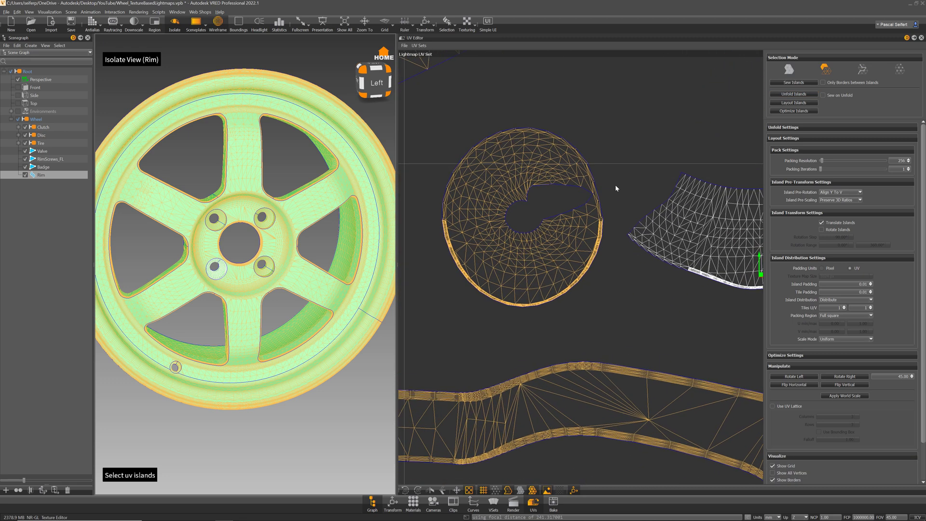
{"action": "left_click", "coordinate": [861, 69]}
{"action": "scroll", "coordinate": [653, 161], "scroll_direction": "up", "scroll_amount": 3}
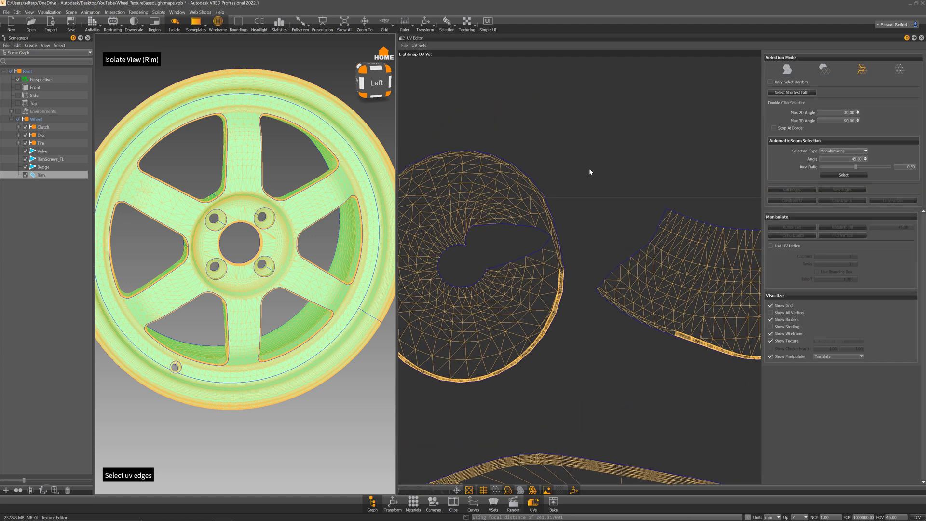
{"action": "left_click", "coordinate": [554, 231]}
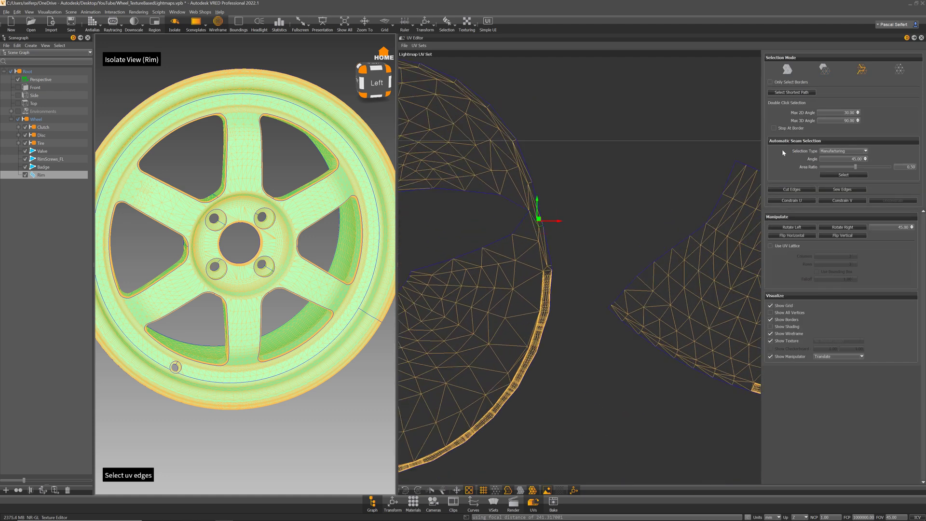
{"action": "left_click", "coordinate": [807, 189]}
Step: Return to whole-object selection mode and run Unfold & Layout on the rim with the revised lug-hole seams
{"action": "scroll", "coordinate": [597, 251], "scroll_direction": "down", "scroll_amount": 5}
{"action": "scroll", "coordinate": [659, 343], "scroll_direction": "down", "scroll_amount": 8}
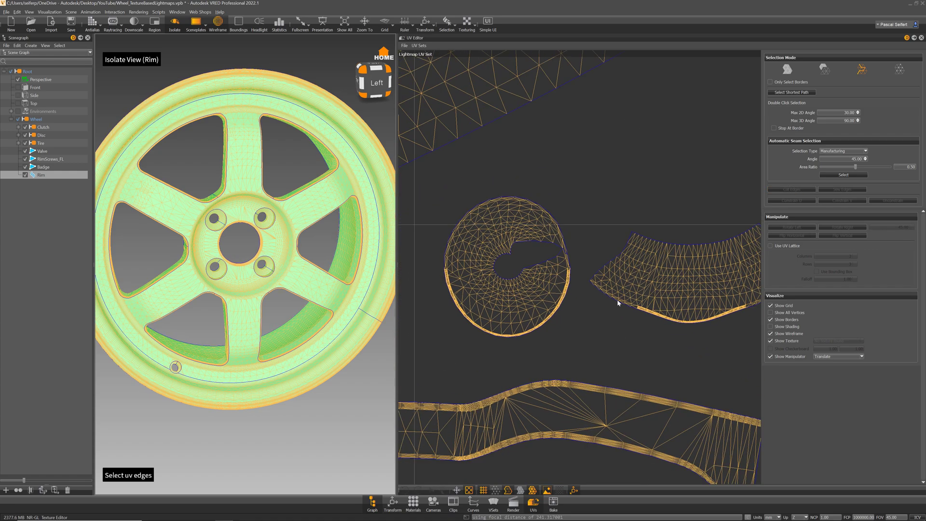
{"action": "scroll", "coordinate": [606, 156], "scroll_direction": "down", "scroll_amount": 8}
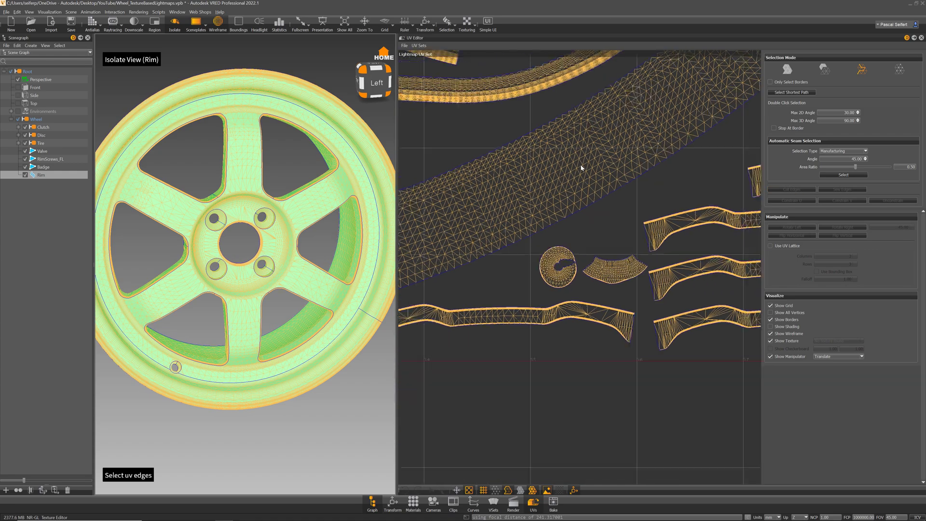
{"action": "scroll", "coordinate": [678, 263], "scroll_direction": "down", "scroll_amount": 6}
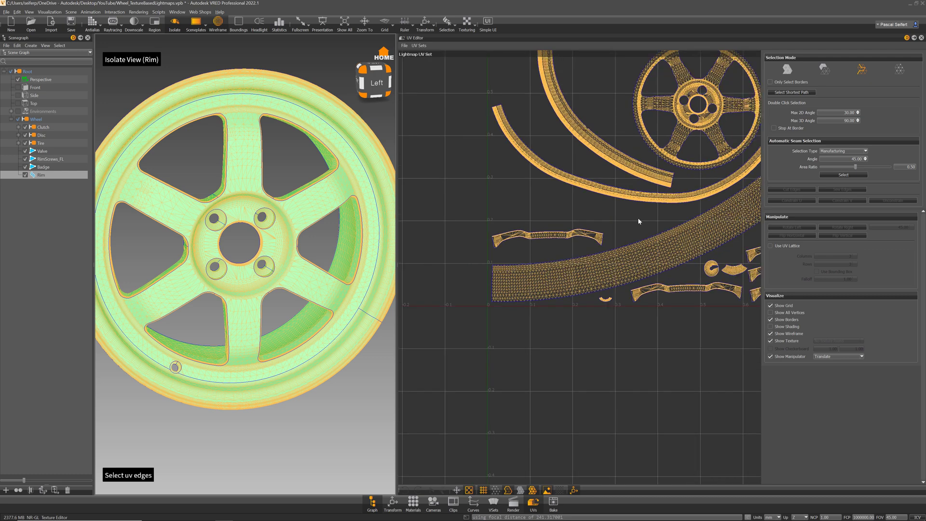
{"action": "middle_click_drag", "start_coordinate": [498, 282], "coordinate": [517, 290]}
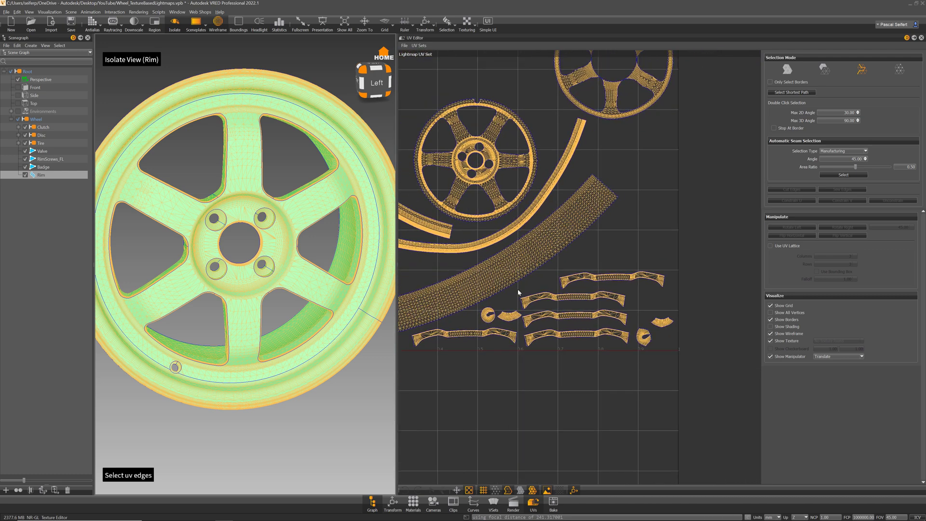
{"action": "middle_click_drag", "start_coordinate": [565, 252], "coordinate": [653, 281]}
{"action": "scroll", "coordinate": [618, 279], "scroll_direction": "down", "scroll_amount": 3}
{"action": "scroll", "coordinate": [618, 279], "scroll_direction": "down", "scroll_amount": 4}
{"action": "scroll", "coordinate": [624, 280], "scroll_direction": "up", "scroll_amount": 2}
{"action": "left_click", "coordinate": [787, 70]}
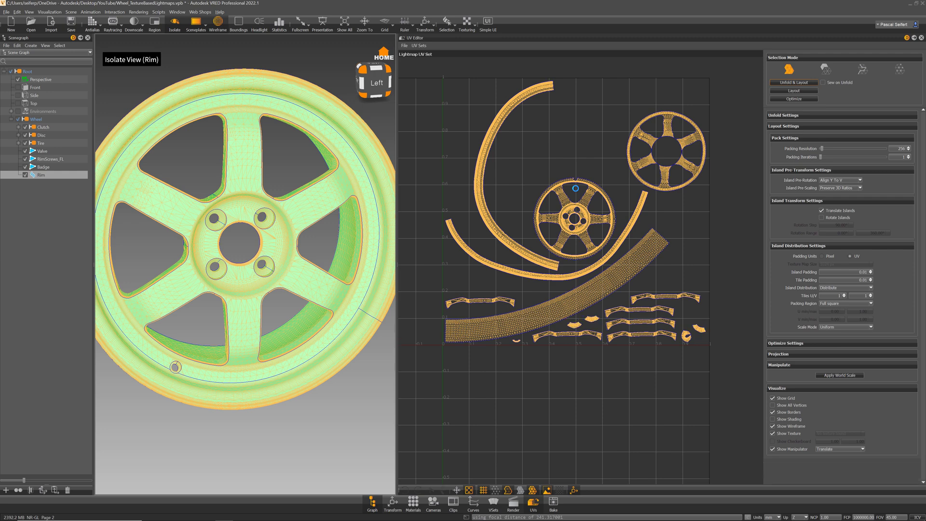
Step: Select the remaining distorted lug-hole island in the new layout and frame it in both views
{"action": "middle_click_drag", "start_coordinate": [682, 369], "coordinate": [560, 300]}
{"action": "left_click", "coordinate": [862, 69]}
{"action": "scroll", "coordinate": [569, 244], "scroll_direction": "up", "scroll_amount": 10}
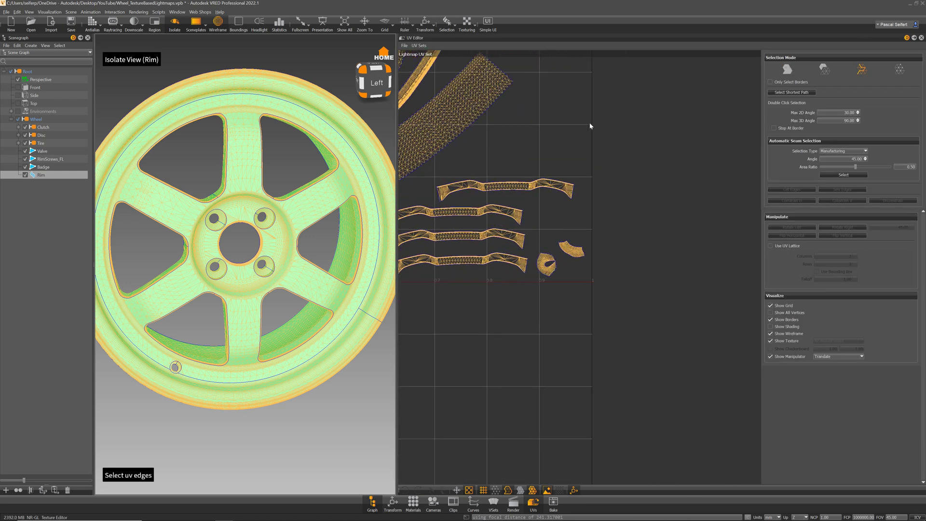
{"action": "middle_click_drag", "start_coordinate": [518, 282], "coordinate": [563, 280]}
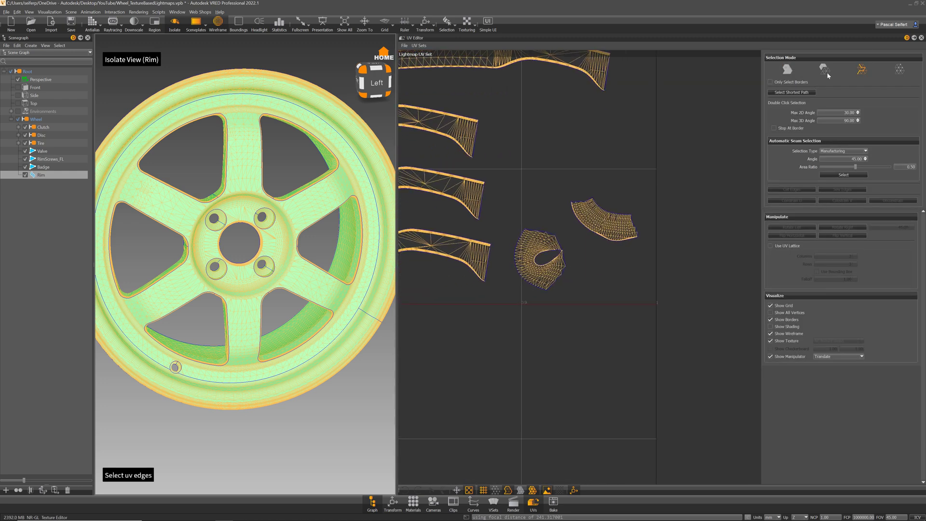
{"action": "left_click", "coordinate": [826, 71]}
{"action": "left_click", "coordinate": [559, 276]}
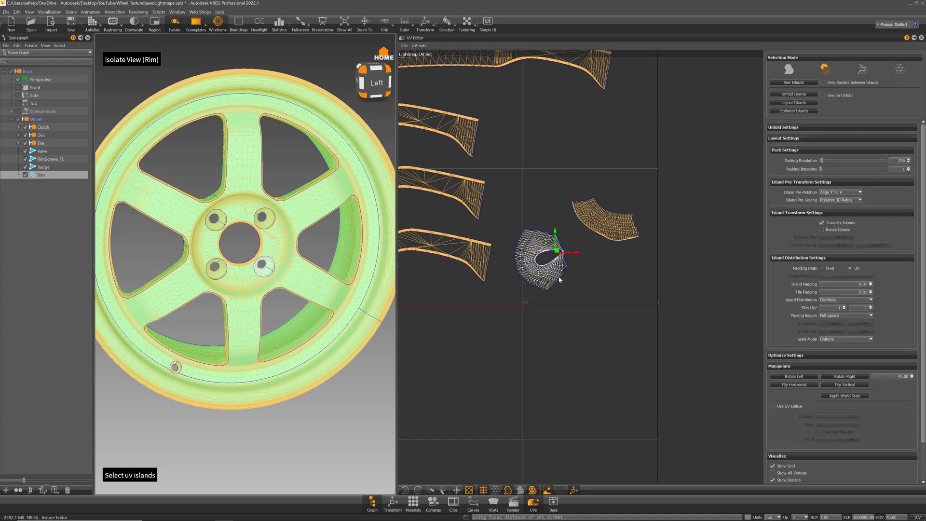
{"action": "key", "text": "f"}
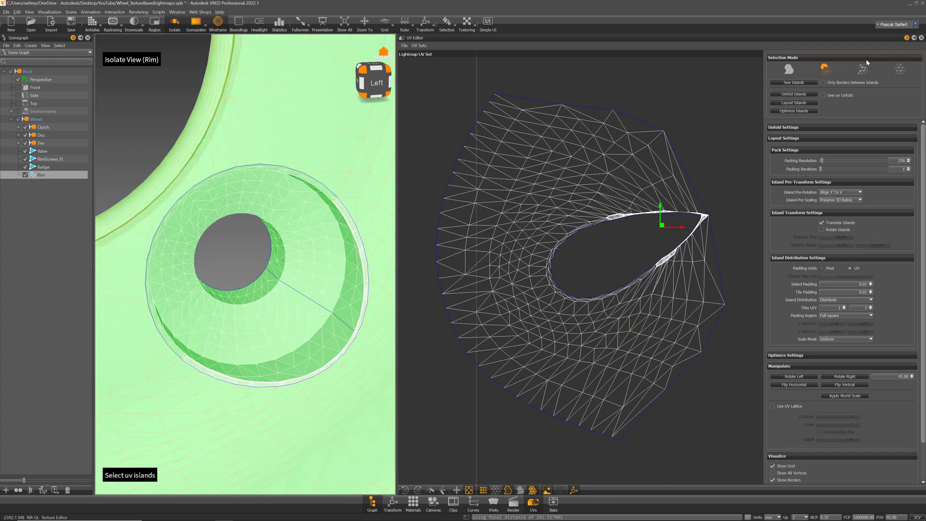
Step: Examine the distorted lug-hole island, its radial seam and outer border up close in the 3D and UV views
{"action": "left_click", "coordinate": [862, 69]}
{"action": "scroll", "coordinate": [572, 253], "scroll_direction": "up", "scroll_amount": 5}
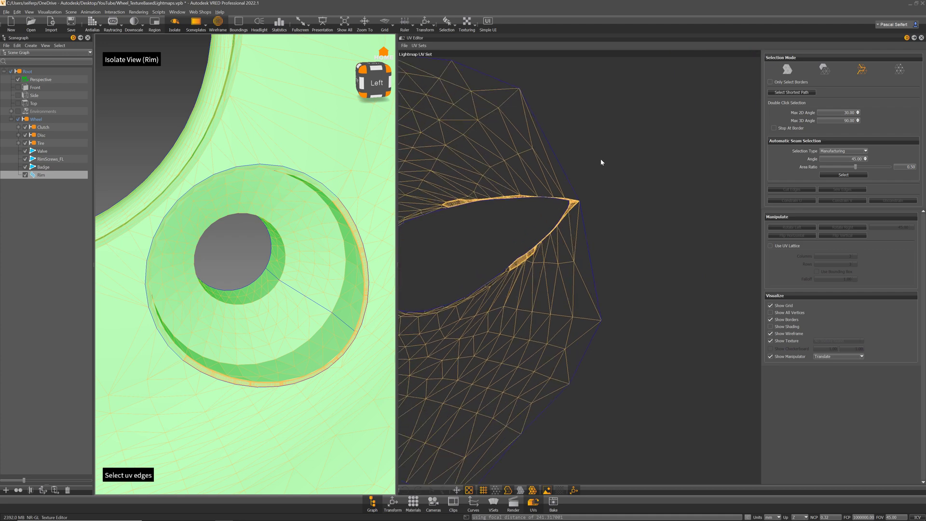
{"action": "scroll", "coordinate": [613, 184], "scroll_direction": "down", "scroll_amount": 6}
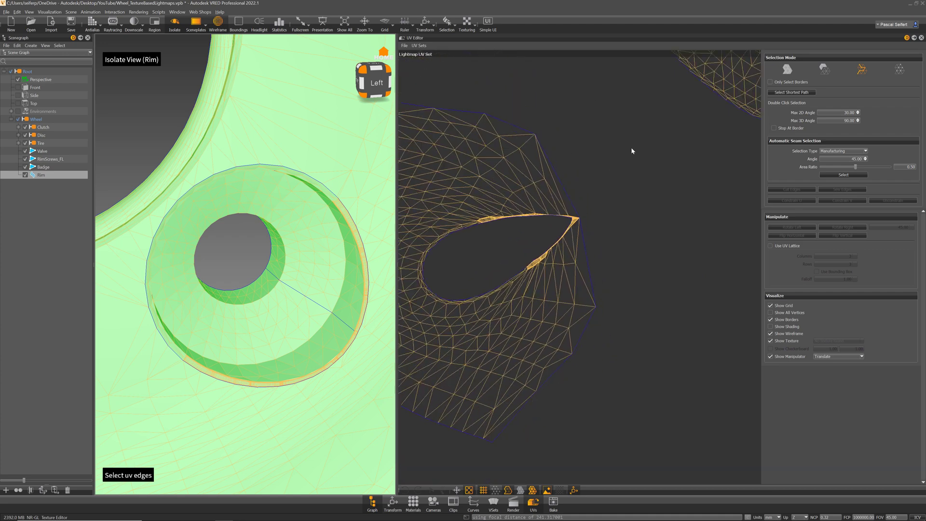
{"action": "left_click", "coordinate": [824, 69]}
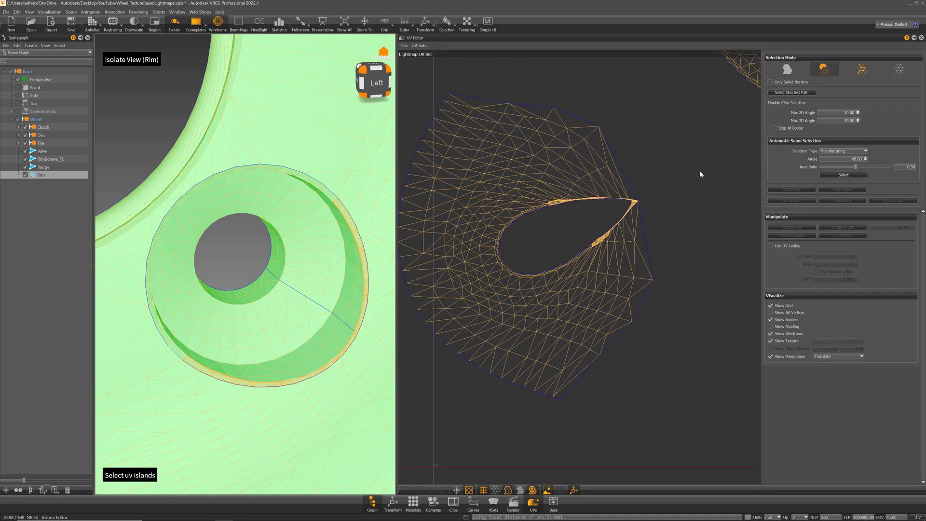
{"action": "left_click", "coordinate": [271, 241]}
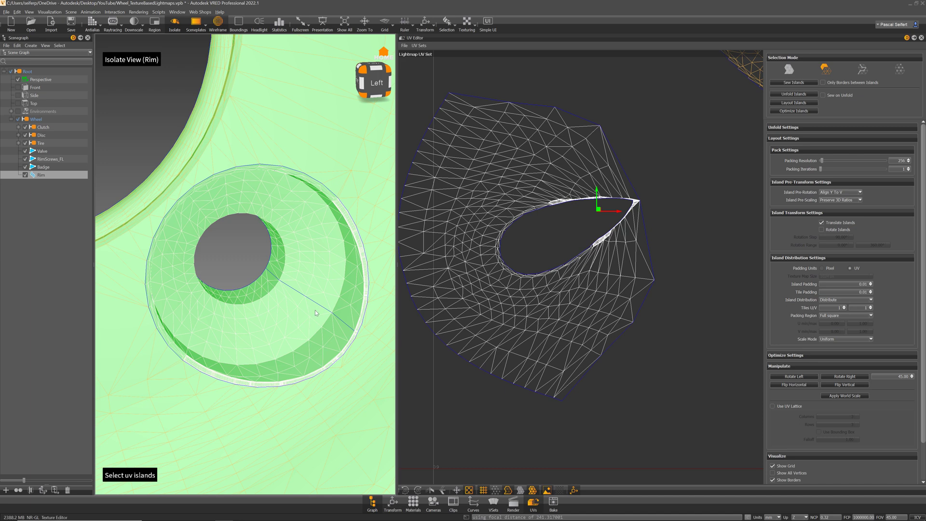
{"action": "scroll", "coordinate": [314, 311], "scroll_direction": "up", "scroll_amount": 4}
{"action": "scroll", "coordinate": [324, 231], "scroll_direction": "up", "scroll_amount": 6}
{"action": "scroll", "coordinate": [322, 219], "scroll_direction": "down", "scroll_amount": 7}
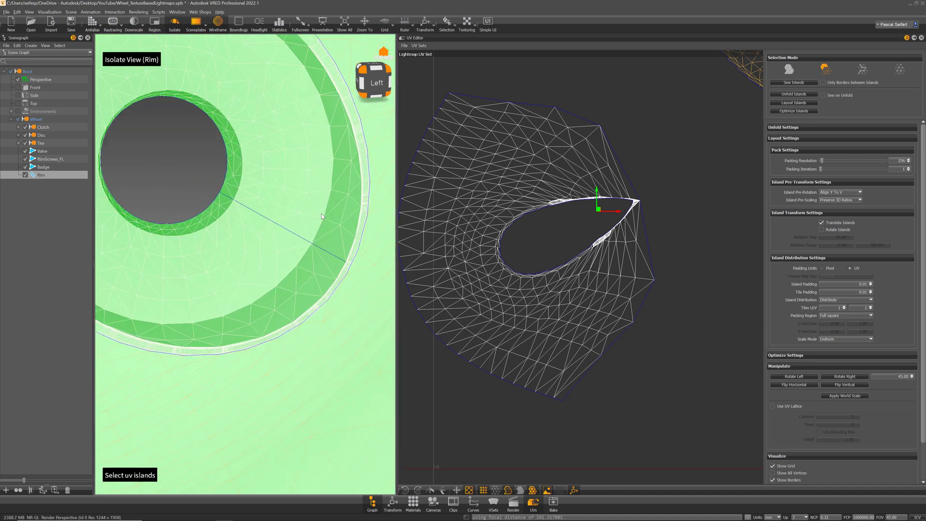
{"action": "scroll", "coordinate": [322, 220], "scroll_direction": "up", "scroll_amount": 1}
{"action": "scroll", "coordinate": [362, 265], "scroll_direction": "up", "scroll_amount": 5}
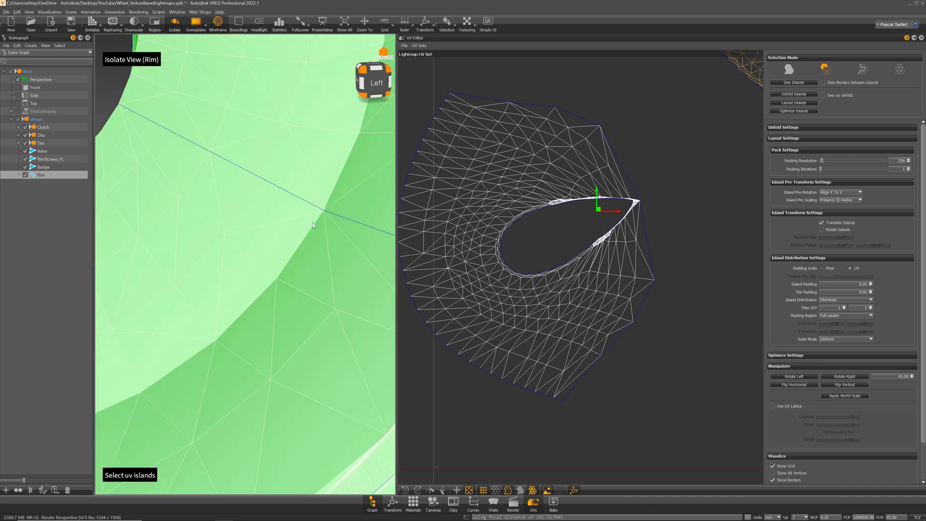
{"action": "scroll", "coordinate": [264, 253], "scroll_direction": "down", "scroll_amount": 2}
{"action": "left_click_drag", "start_coordinate": [265, 253], "coordinate": [222, 250], "text": "alt"}
{"action": "scroll", "coordinate": [244, 219], "scroll_direction": "up", "scroll_amount": 3}
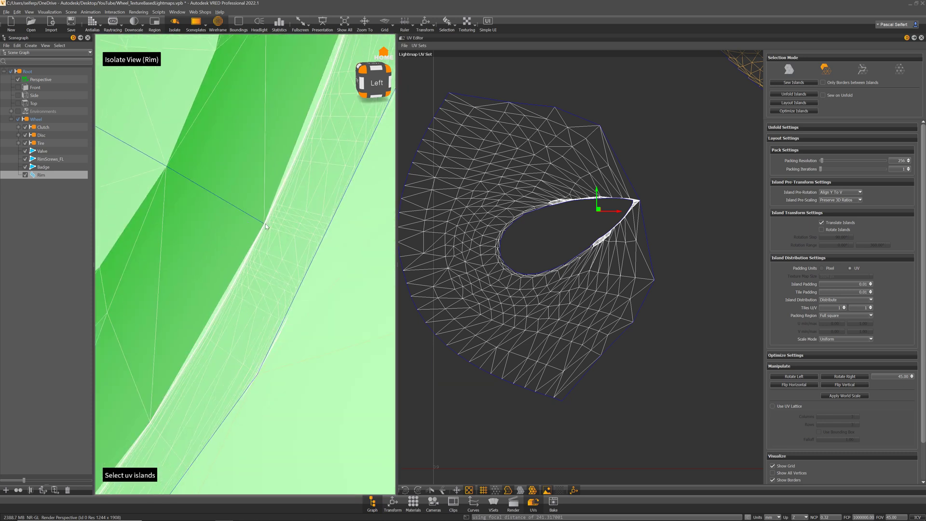
{"action": "mouse_move", "coordinate": [264, 224]}
{"action": "left_mouse_down", "text": "alt"}
{"action": "mouse_move", "coordinate": [333, 261]}
{"action": "mouse_move", "coordinate": [417, 226]}
{"action": "mouse_move", "coordinate": [304, 222]}
{"action": "mouse_move", "coordinate": [270, 240]}
{"action": "left_mouse_up", "text": "alt"}
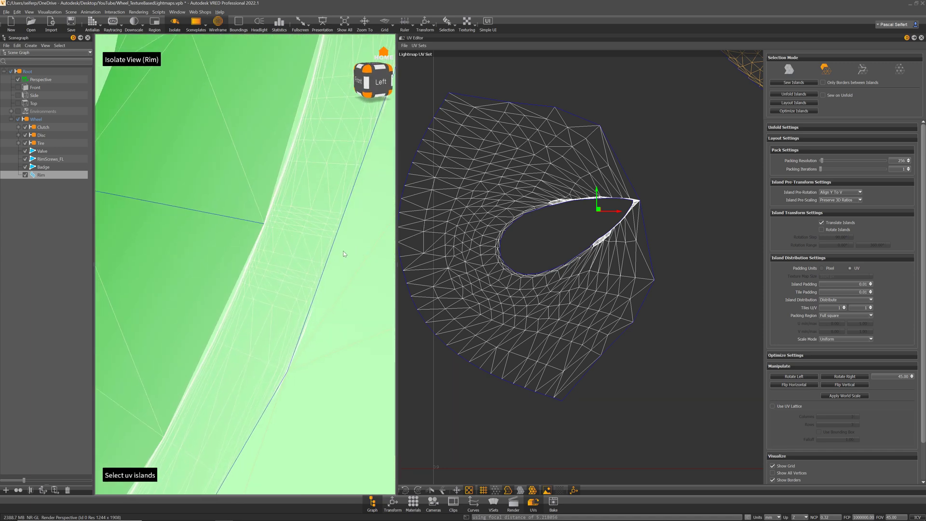
{"action": "right_click_drag", "start_coordinate": [352, 296], "coordinate": [305, 142], "text": "alt"}
{"action": "right_click_drag", "start_coordinate": [279, 215], "coordinate": [294, 255], "text": "alt"}
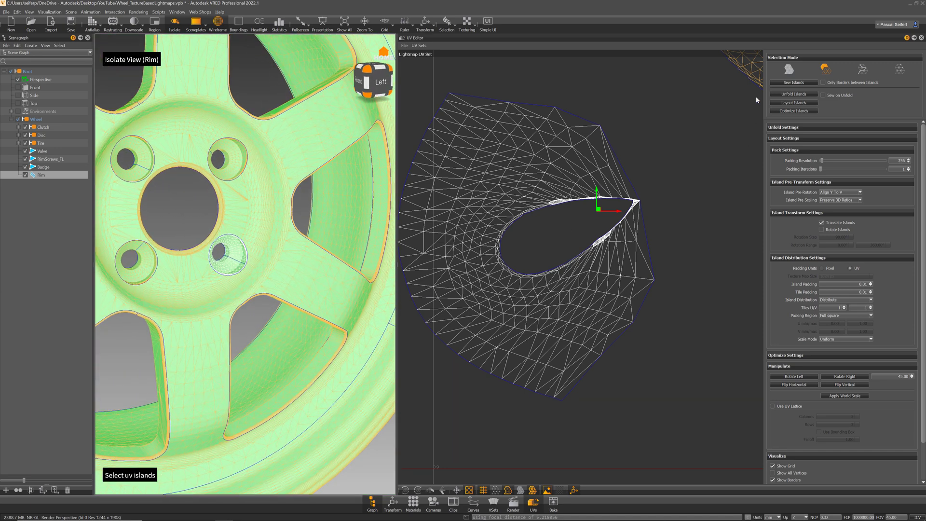
Step: Select the existing radial seam edges of the distorted lug hole and sew them together
{"action": "left_click", "coordinate": [868, 71]}
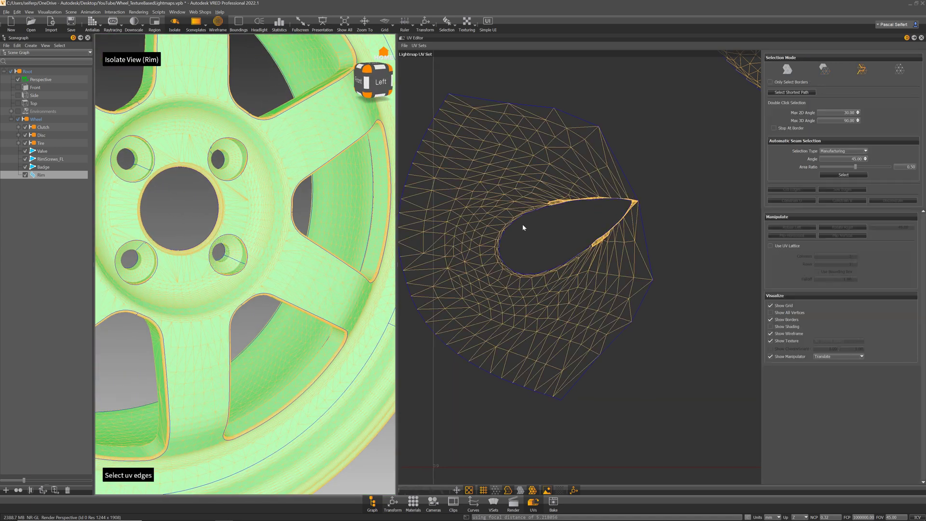
{"action": "left_click", "coordinate": [621, 201]}
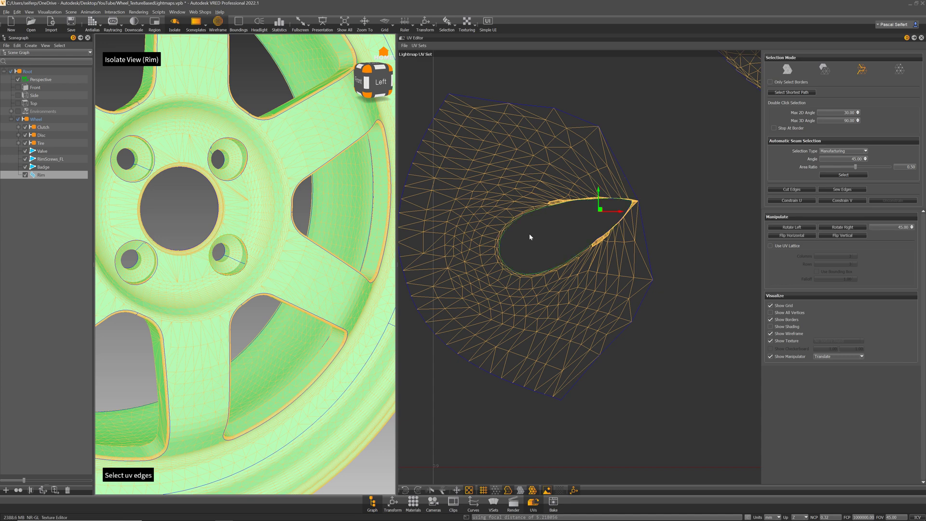
{"action": "scroll", "coordinate": [254, 268], "scroll_direction": "up", "scroll_amount": 10}
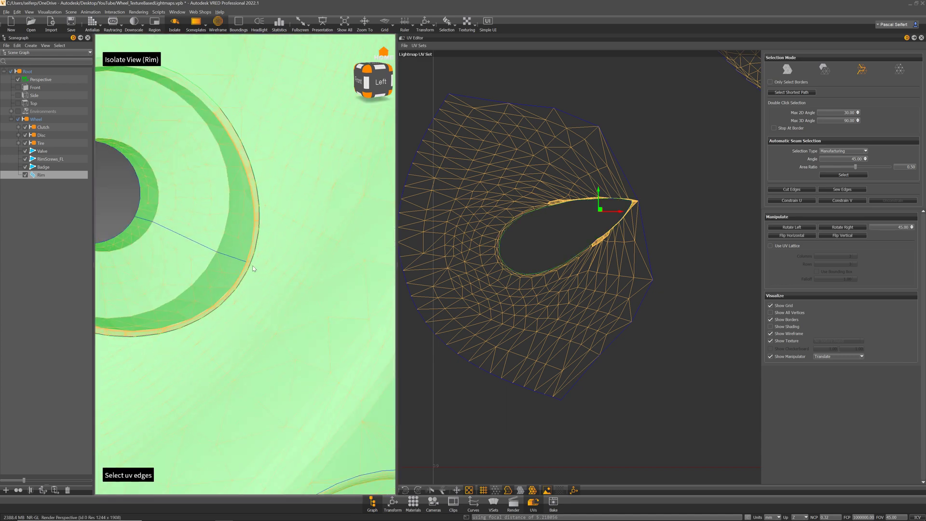
{"action": "double_click", "coordinate": [233, 256]}
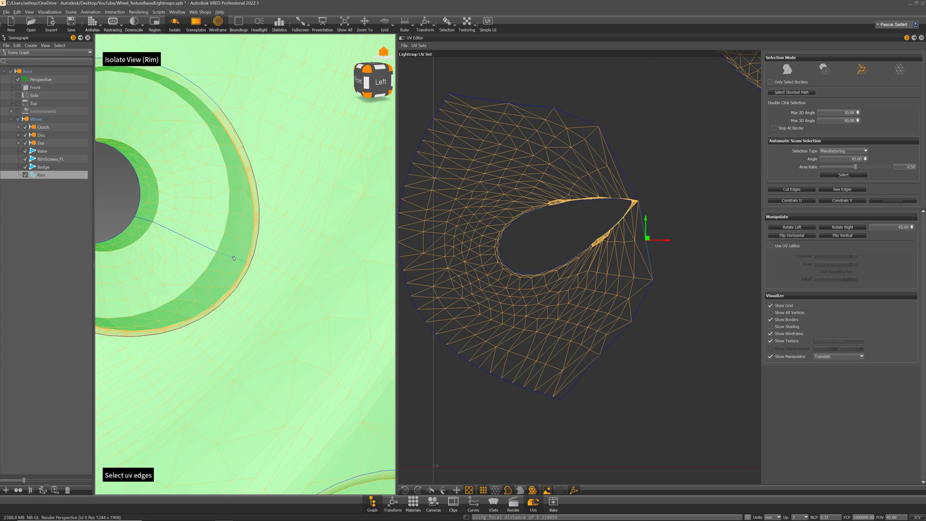
{"action": "left_click", "coordinate": [830, 190]}
Step: Cut a new radial seam on the same lug hole, from its central hole across the recess wall to the outer border
{"action": "left_click_drag", "start_coordinate": [199, 209], "coordinate": [204, 101]}
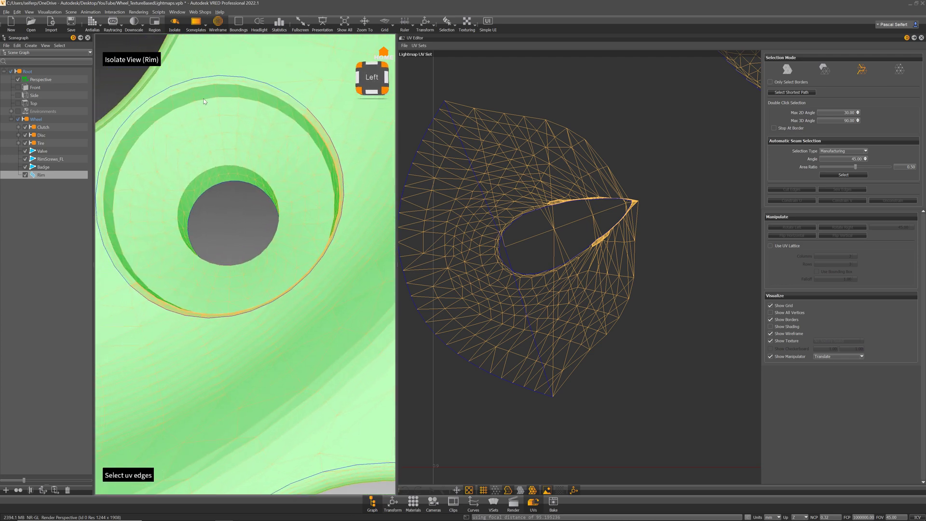
{"action": "double_click", "coordinate": [197, 113]}
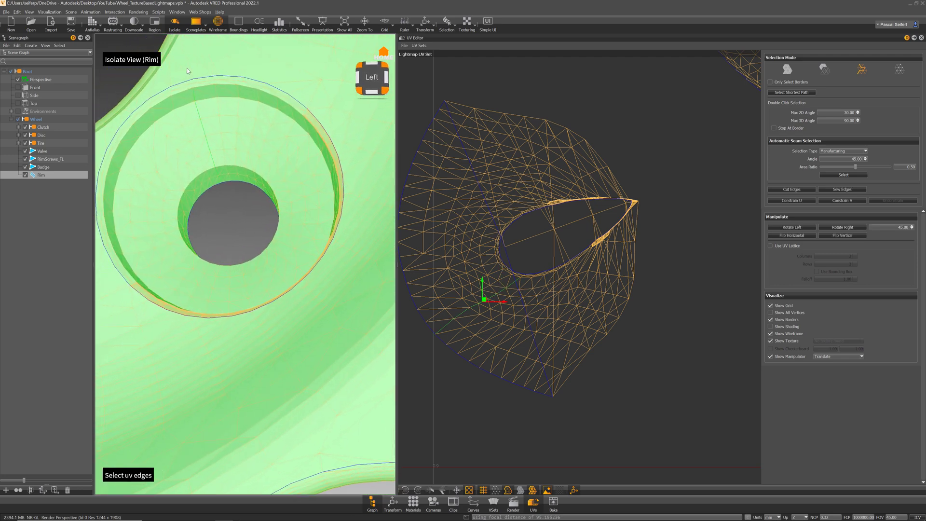
{"action": "mouse_move", "coordinate": [218, 100]}
{"action": "left_mouse_down"}
{"action": "mouse_move", "coordinate": [284, 162]}
{"action": "mouse_move", "coordinate": [203, 105]}
{"action": "left_mouse_up"}
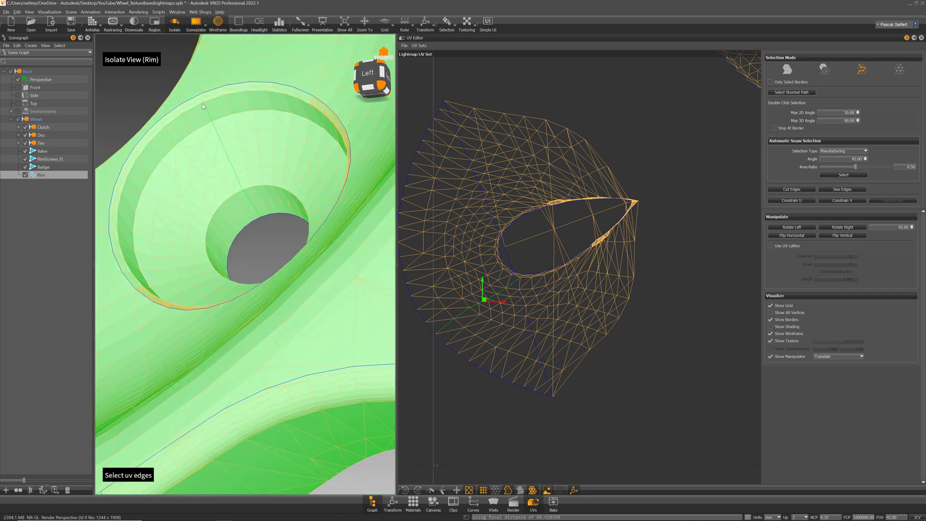
{"action": "left_click", "coordinate": [204, 98], "text": "shift"}
{"action": "left_click", "coordinate": [204, 95], "text": "shift"}
{"action": "left_click", "coordinate": [801, 191]}
Step: Switch to whole-object selection and run Unfold & Layout on the rim, checking the lug-hole islands in the new layout
{"action": "left_click", "coordinate": [788, 71]}
{"action": "left_click", "coordinate": [804, 82]}
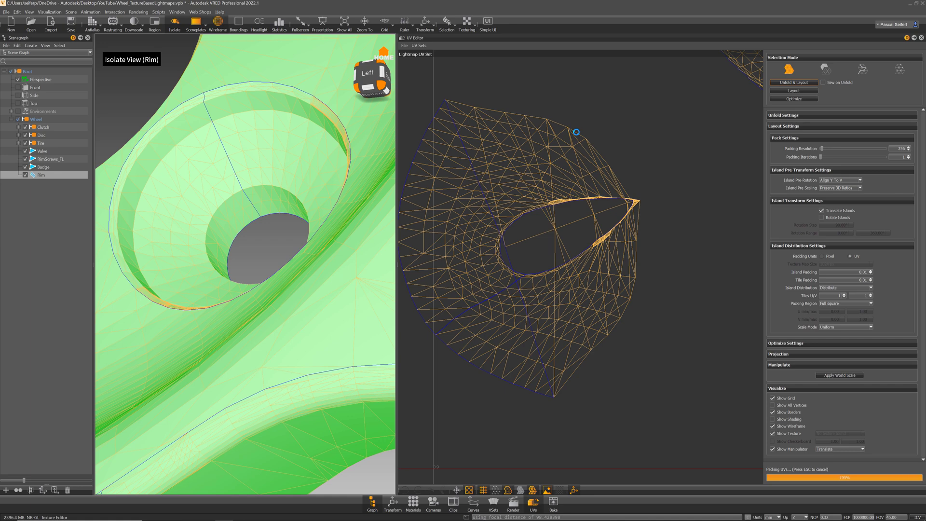
{"action": "scroll", "coordinate": [665, 261], "scroll_direction": "down", "scroll_amount": 10}
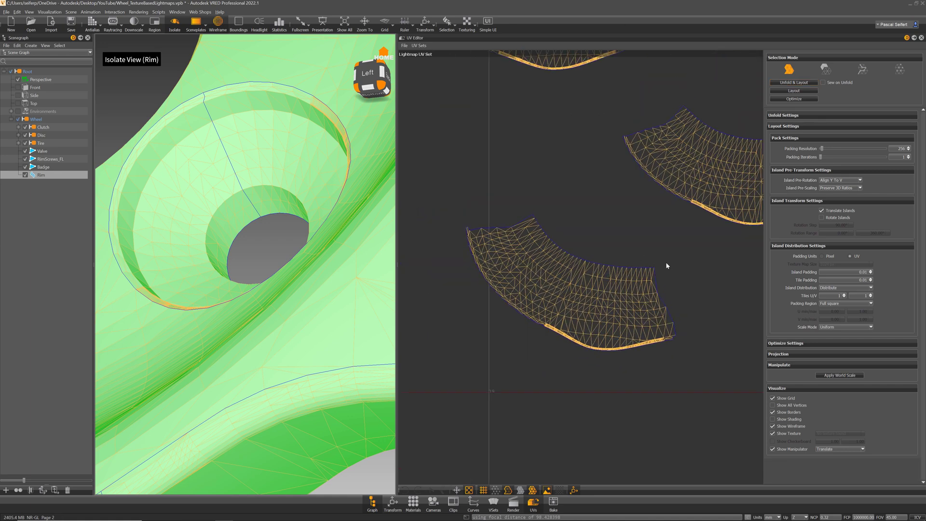
{"action": "scroll", "coordinate": [614, 123], "scroll_direction": "down", "scroll_amount": 10}
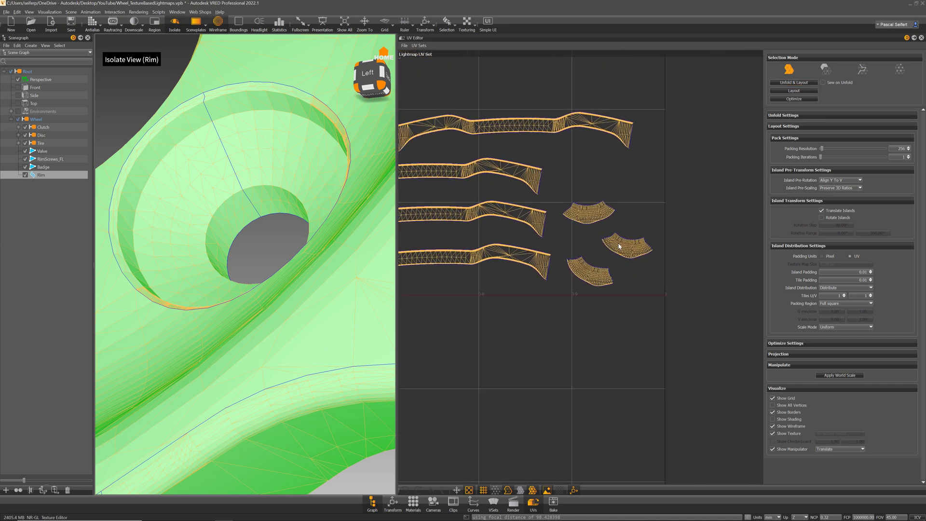
{"action": "scroll", "coordinate": [643, 317], "scroll_direction": "down", "scroll_amount": 5}
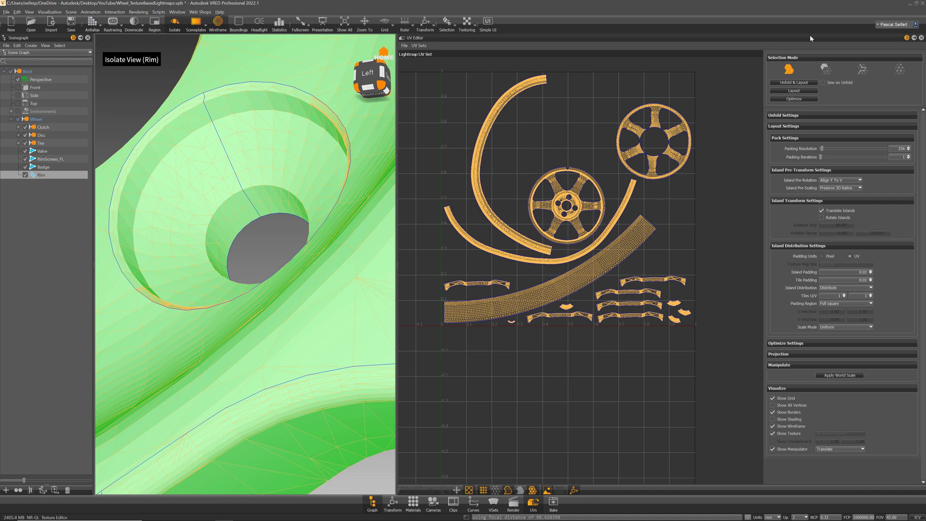
Step: Select an edge line across the rim's inner barrel, away from its existing seam, and add the adjoining line across the rear lip
{"action": "left_click", "coordinate": [861, 69]}
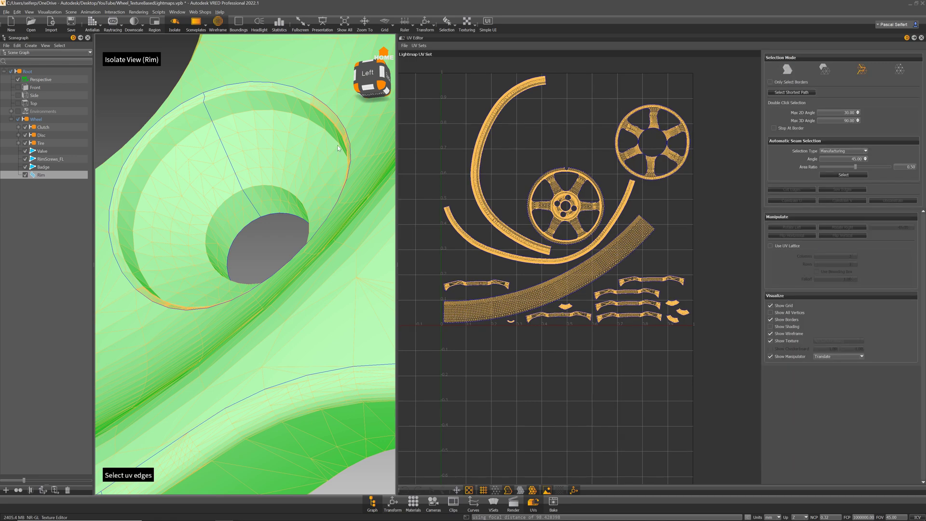
{"action": "scroll", "coordinate": [326, 293], "scroll_direction": "down", "scroll_amount": 10}
{"action": "left_click_drag", "start_coordinate": [326, 293], "coordinate": [42, 270], "text": "alt"}
{"action": "left_click_drag", "start_coordinate": [371, 289], "coordinate": [342, 210], "text": "alt"}
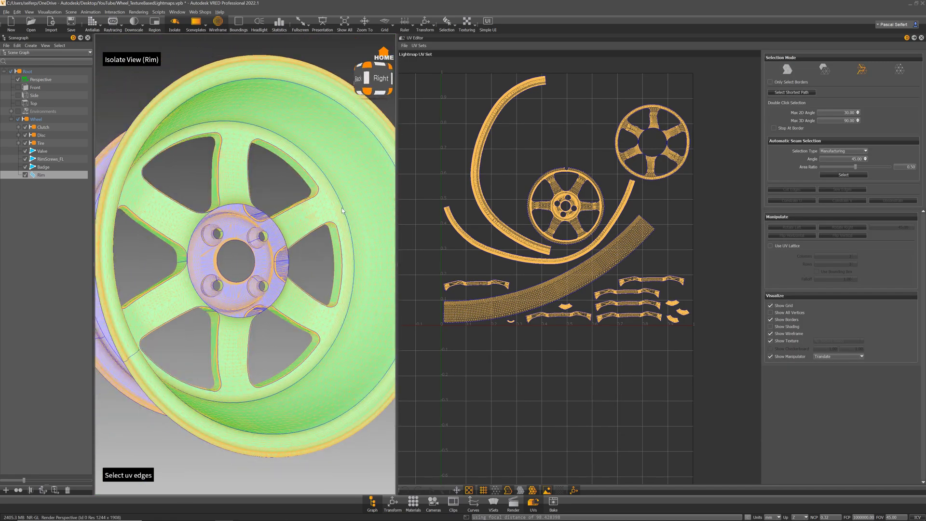
{"action": "left_click_drag", "start_coordinate": [185, 324], "coordinate": [133, 338], "text": "alt"}
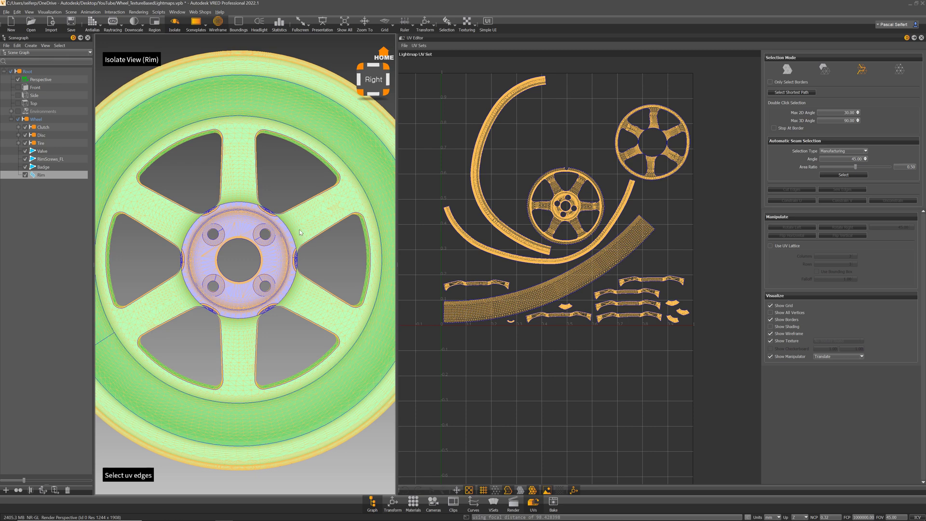
{"action": "double_click", "coordinate": [374, 187]}
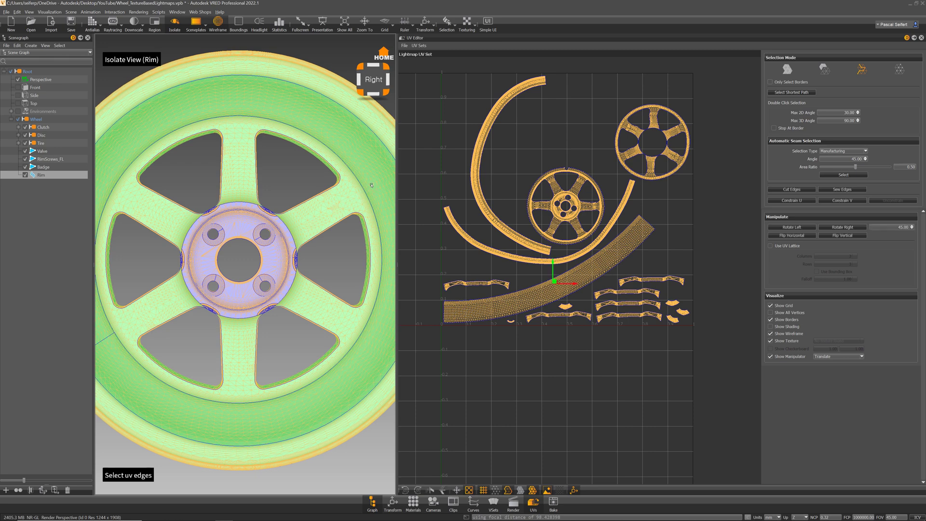
{"action": "left_click_drag", "start_coordinate": [375, 187], "coordinate": [312, 222], "text": "alt"}
{"action": "left_click_drag", "start_coordinate": [361, 201], "coordinate": [310, 196], "text": "alt"}
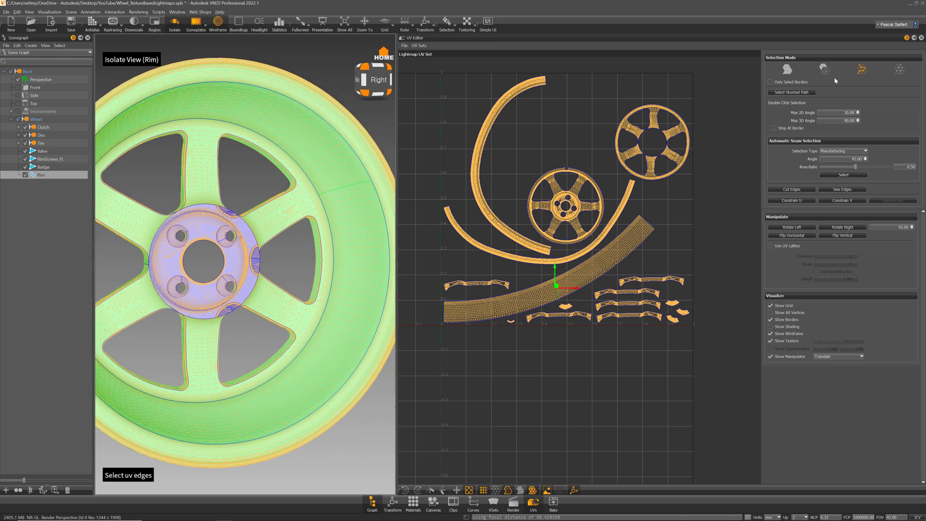
{"action": "middle_click_drag", "start_coordinate": [355, 198], "coordinate": [275, 229], "text": "alt"}
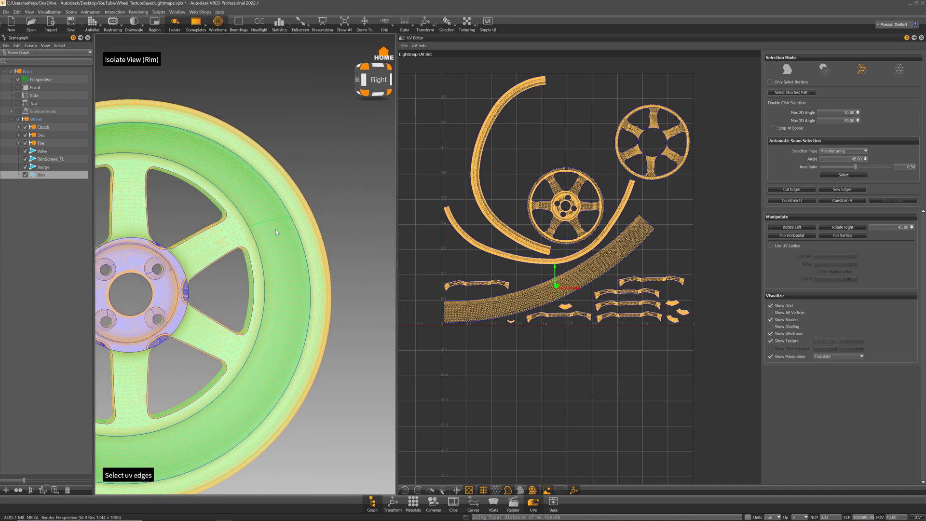
{"action": "right_click_drag", "start_coordinate": [333, 169], "coordinate": [346, 217], "text": "alt"}
{"action": "middle_click_drag", "start_coordinate": [363, 155], "coordinate": [340, 178], "text": "alt"}
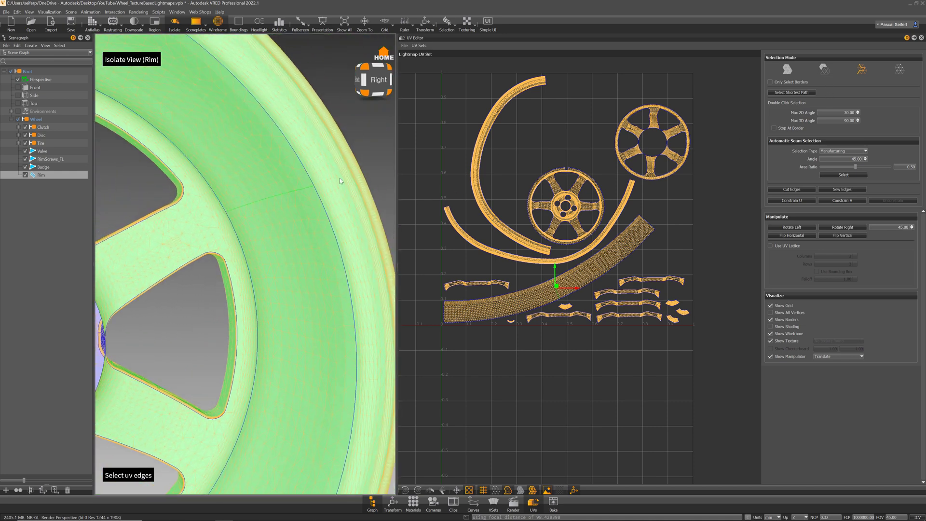
{"action": "double_click", "coordinate": [338, 174], "text": "shift"}
Step: Add a cross edge line on the front outer lip to the selection and cut all the selected edges
{"action": "middle_click_drag", "start_coordinate": [629, 285], "coordinate": [635, 267], "text": "alt"}
{"action": "right_click_drag", "start_coordinate": [289, 274], "coordinate": [253, 163], "text": "alt"}
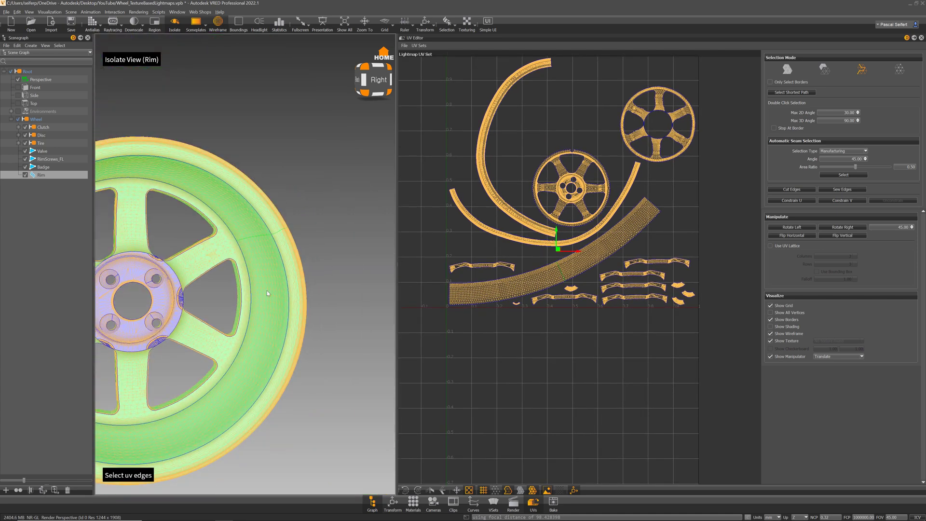
{"action": "left_click_drag", "start_coordinate": [268, 293], "coordinate": [436, 267], "text": "alt"}
{"action": "left_click_drag", "start_coordinate": [258, 277], "coordinate": [369, 321], "text": "alt"}
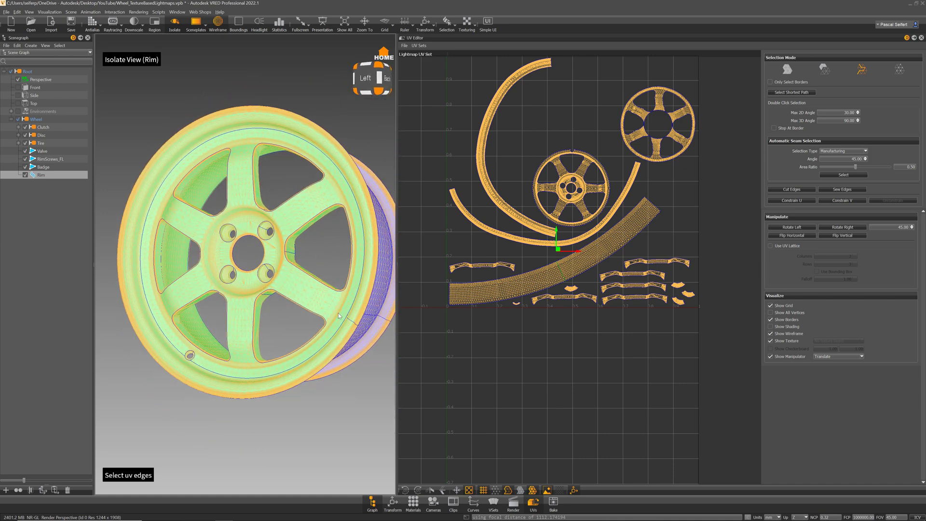
{"action": "left_click_drag", "start_coordinate": [197, 214], "coordinate": [181, 209], "text": "alt"}
{"action": "scroll", "coordinate": [174, 200], "scroll_direction": "up", "scroll_amount": 5}
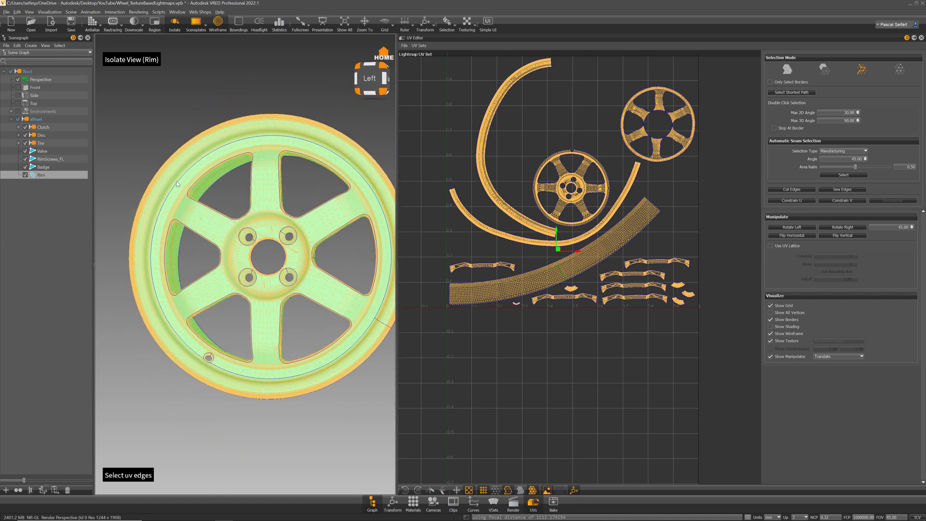
{"action": "right_click_drag", "start_coordinate": [237, 220], "coordinate": [239, 220], "text": "alt"}
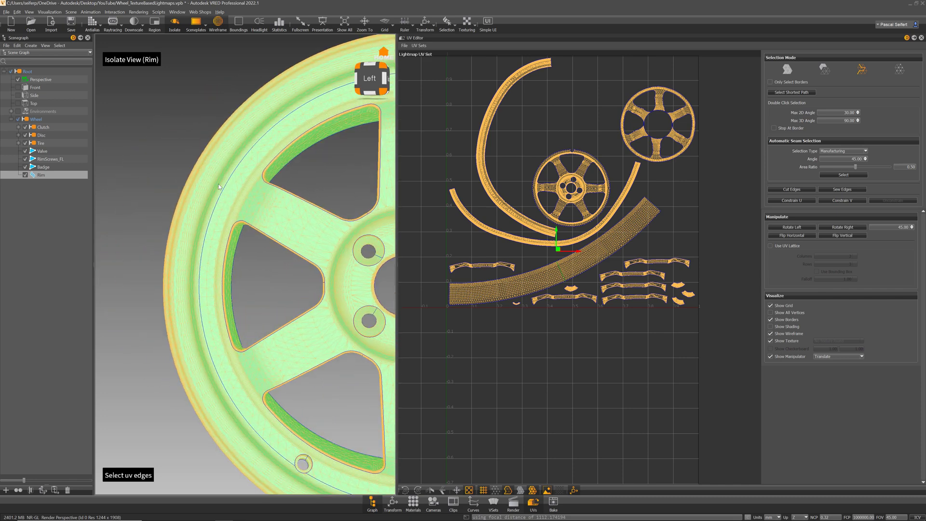
{"action": "left_click", "coordinate": [205, 173]}
{"action": "left_click", "coordinate": [792, 189]}
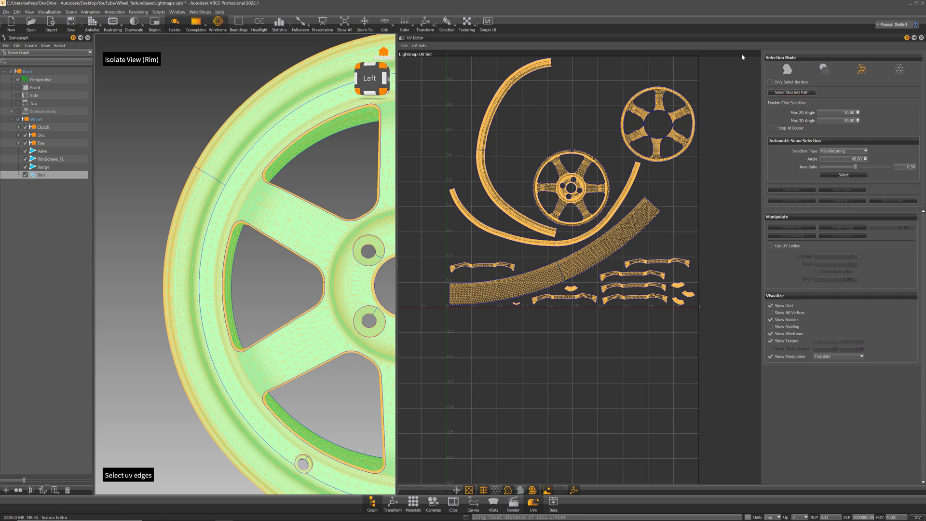
Step: Run Unfold & Layout on the whole rim with the new barrel and lip seams, and widen the 3D view to show the full wheel
{"action": "left_click", "coordinate": [787, 69]}
{"action": "left_click", "coordinate": [793, 82]}
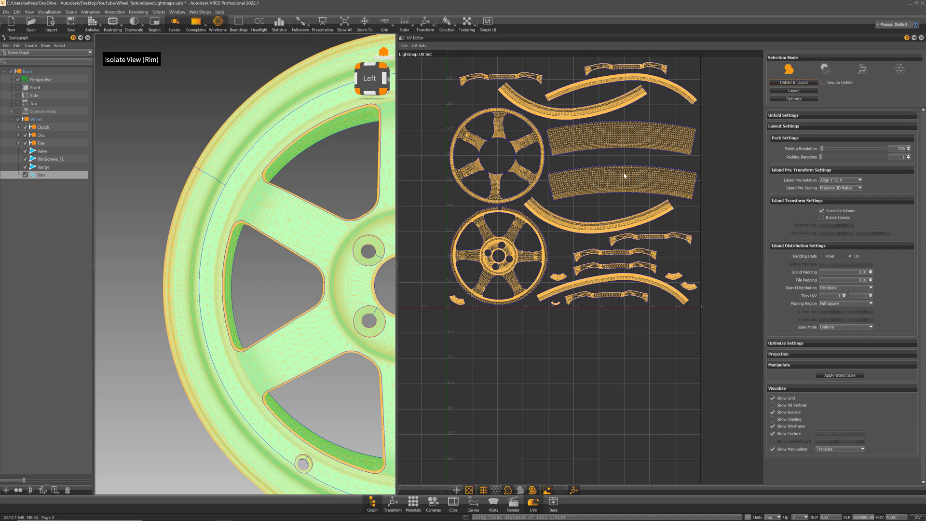
{"action": "left_click_drag", "start_coordinate": [397, 261], "coordinate": [640, 290]}
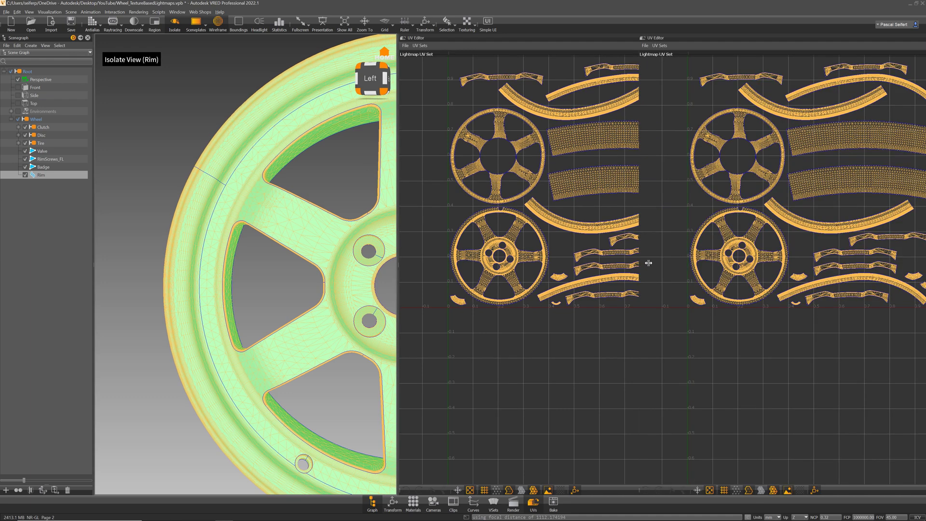
{"action": "scroll", "coordinate": [598, 296], "scroll_direction": "down", "scroll_amount": 4}
{"action": "left_click_drag", "start_coordinate": [518, 307], "coordinate": [595, 337]}
{"action": "middle_click_drag", "start_coordinate": [594, 334], "coordinate": [534, 310]}
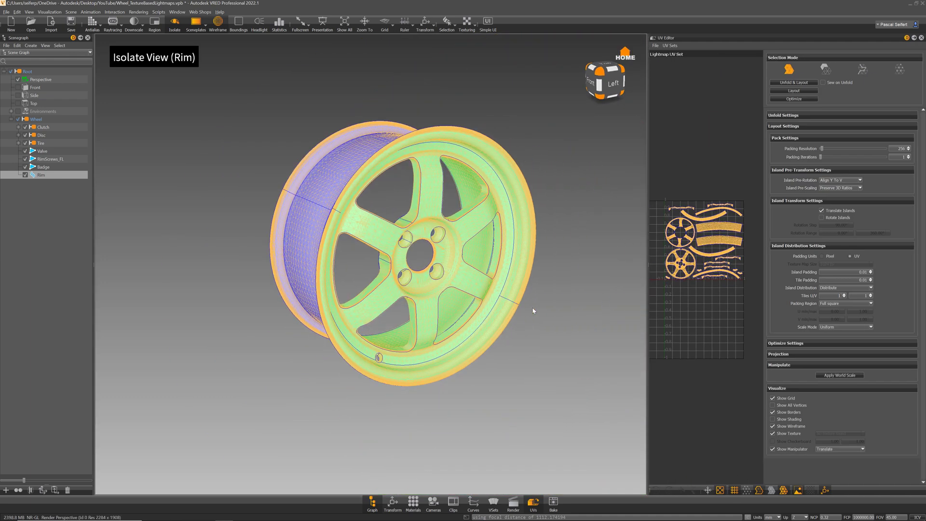
Step: View the unfolded rim from the front and side, and return the 3D view to realistic rendering
{"action": "left_click_drag", "start_coordinate": [462, 236], "coordinate": [515, 245]}
{"action": "left_click_drag", "start_coordinate": [438, 265], "coordinate": [465, 238]}
{"action": "scroll", "coordinate": [467, 251], "scroll_direction": "up", "scroll_amount": 2}
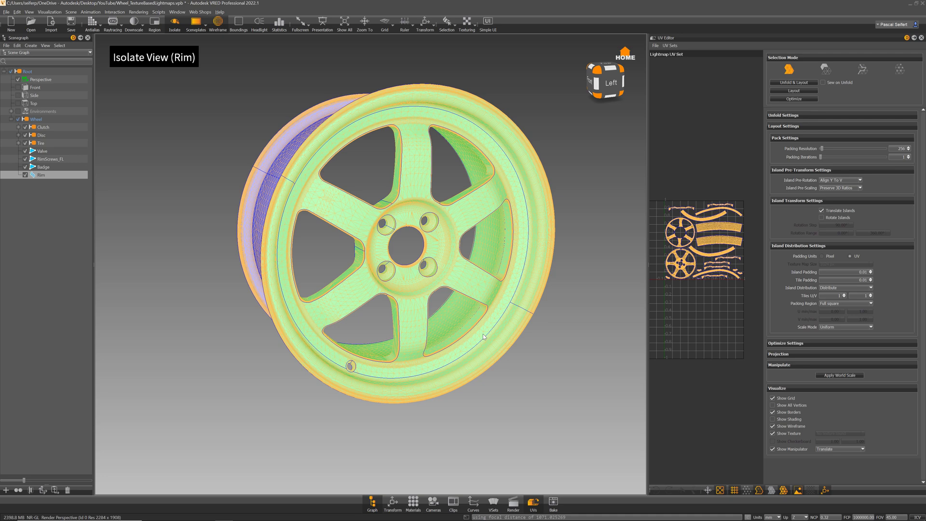
{"action": "left_click_drag", "start_coordinate": [484, 336], "coordinate": [560, 330]}
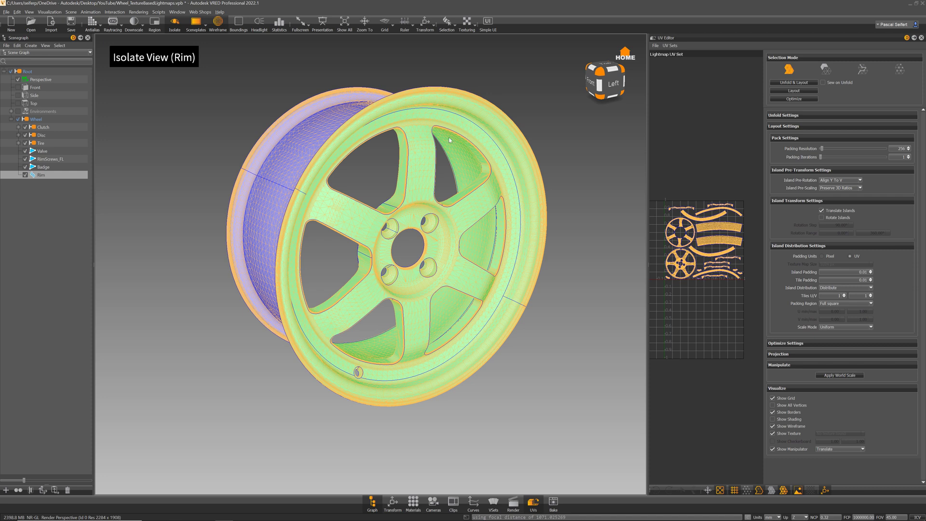
{"action": "left_click", "coordinate": [50, 12]}
{"action": "left_click", "coordinate": [55, 39]}
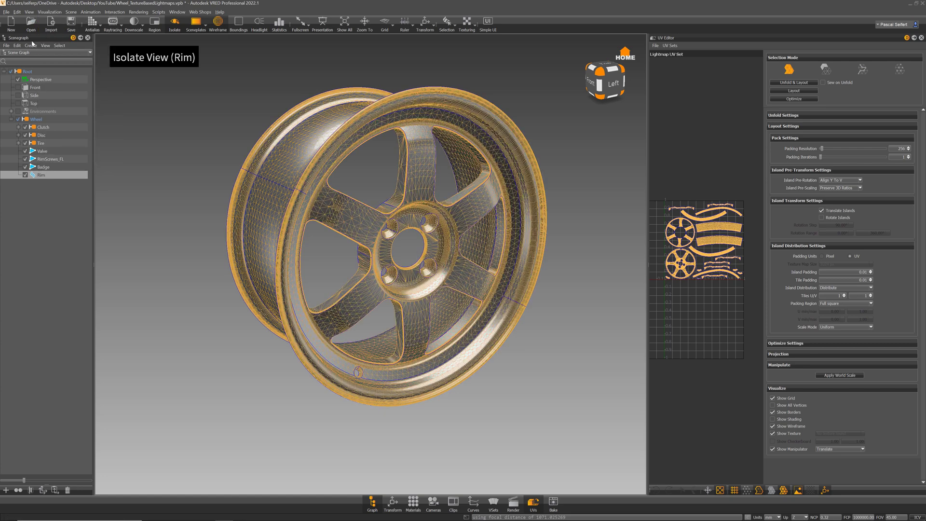
Step: Restore the full wheel scene by enabling Environments and ending the rim isolation, and turn off the wireframe display
{"action": "left_click", "coordinate": [17, 112]}
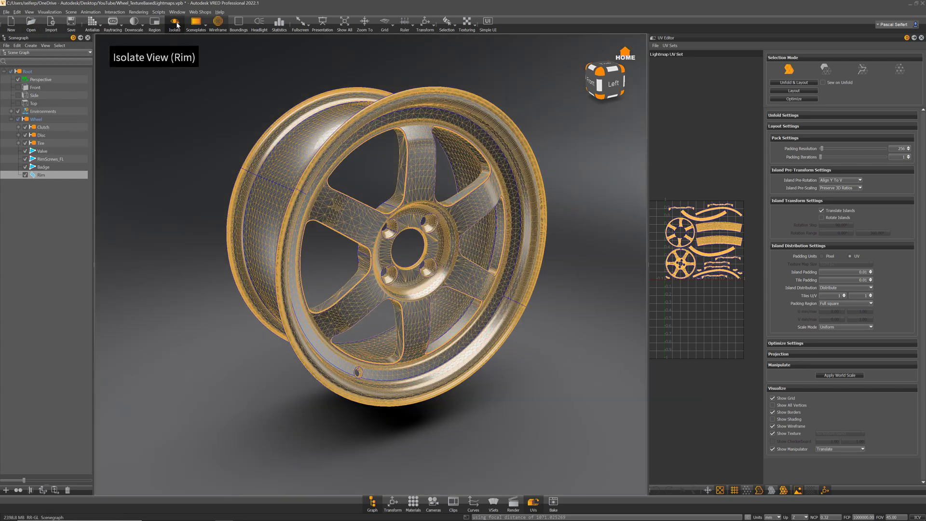
{"action": "left_click", "coordinate": [176, 24]}
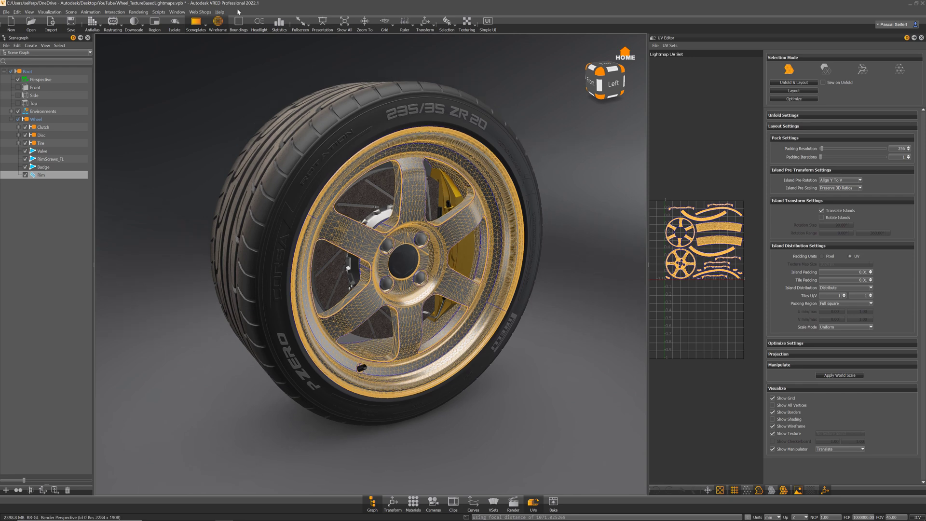
{"action": "left_click", "coordinate": [218, 22]}
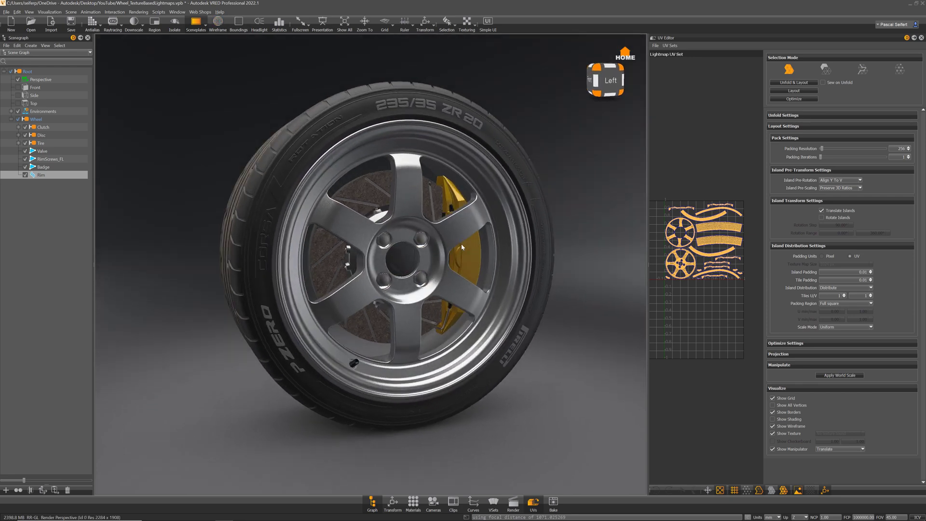
Step: Bake an ambient occlusion lightmap for the rim at Medium quality and 512 px, using the existing lightmap UV set
{"action": "left_click", "coordinate": [553, 503]}
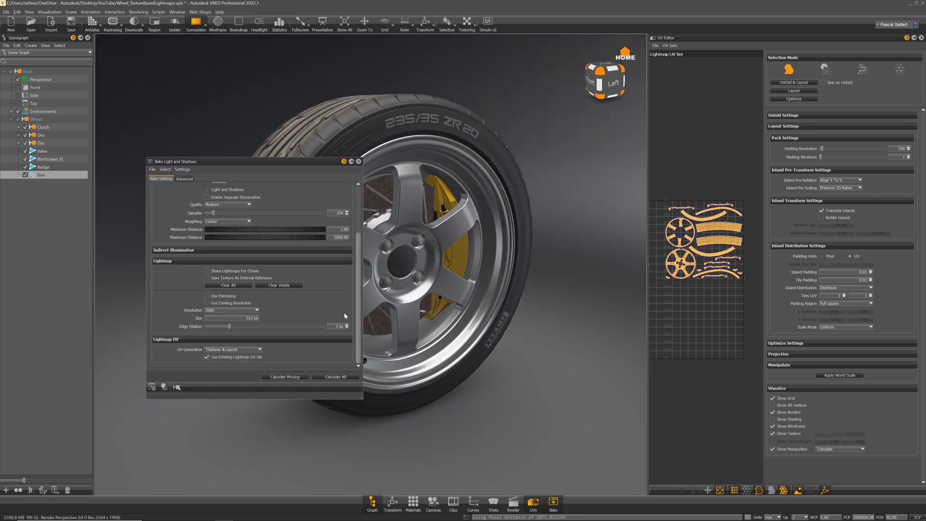
{"action": "left_click_drag", "start_coordinate": [270, 164], "coordinate": [224, 44]}
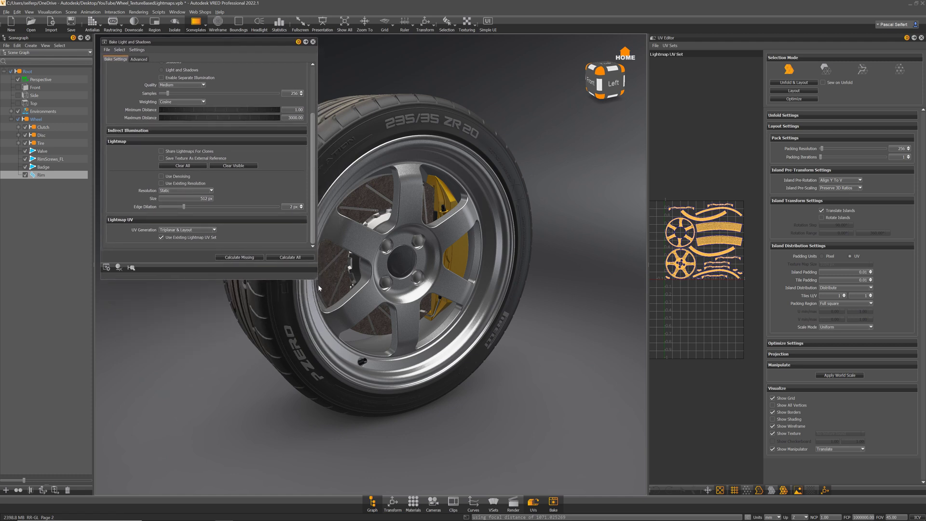
{"action": "left_click_drag", "start_coordinate": [316, 278], "coordinate": [305, 304]}
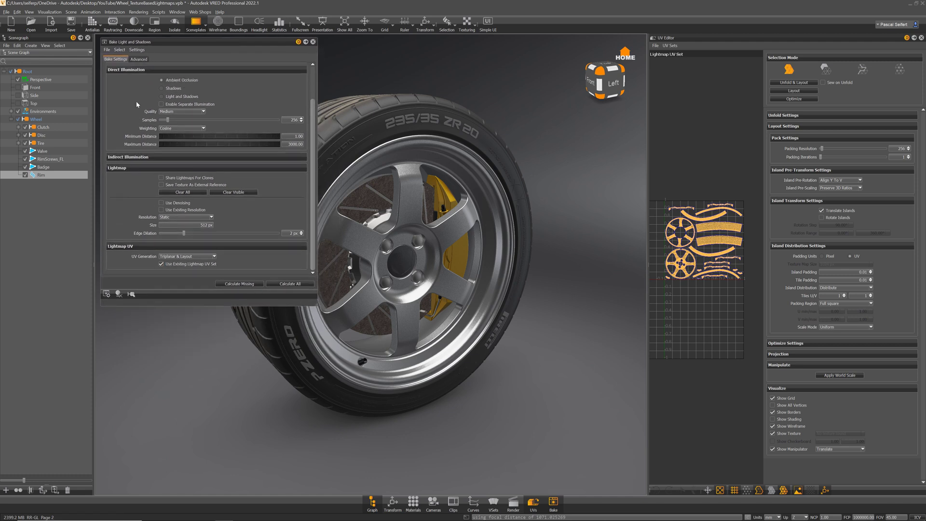
{"action": "left_click", "coordinate": [300, 285]}
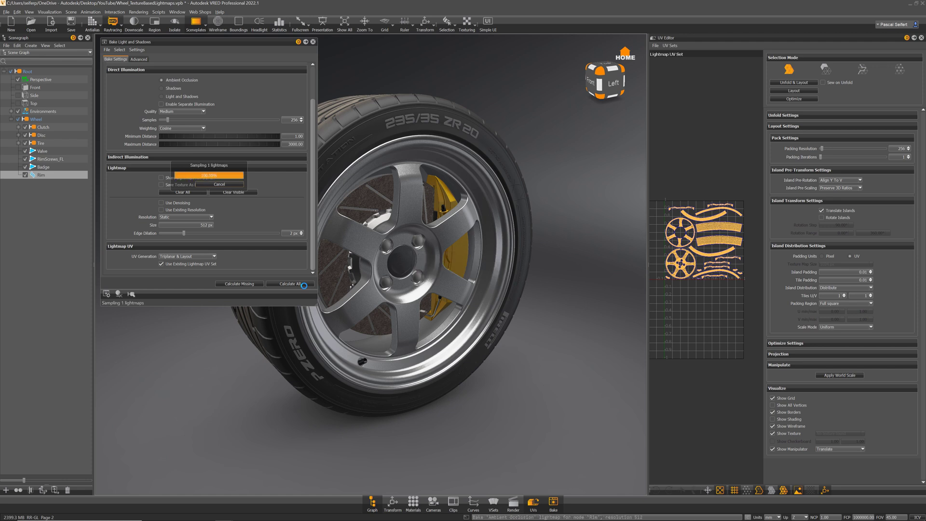
Step: Switch the 3D view to ambient occlusion rendering and examine the baked shading around the rim
{"action": "left_click", "coordinate": [49, 11]}
{"action": "left_click", "coordinate": [71, 68]}
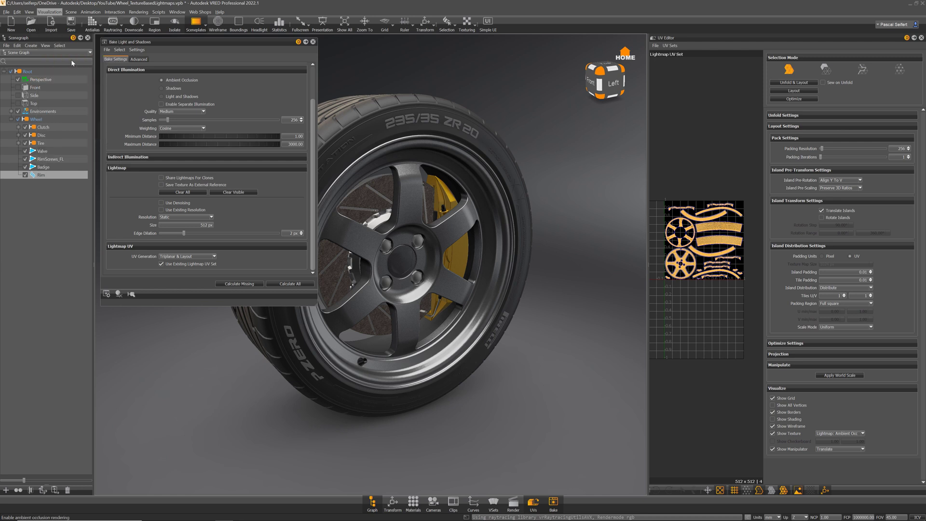
{"action": "left_click_drag", "start_coordinate": [519, 279], "coordinate": [418, 82]}
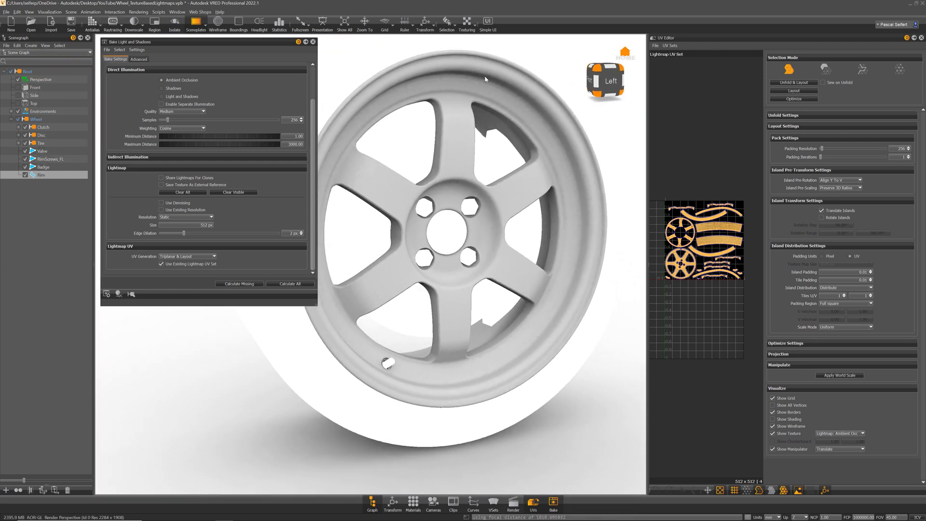
{"action": "left_click_drag", "start_coordinate": [531, 356], "coordinate": [530, 262]}
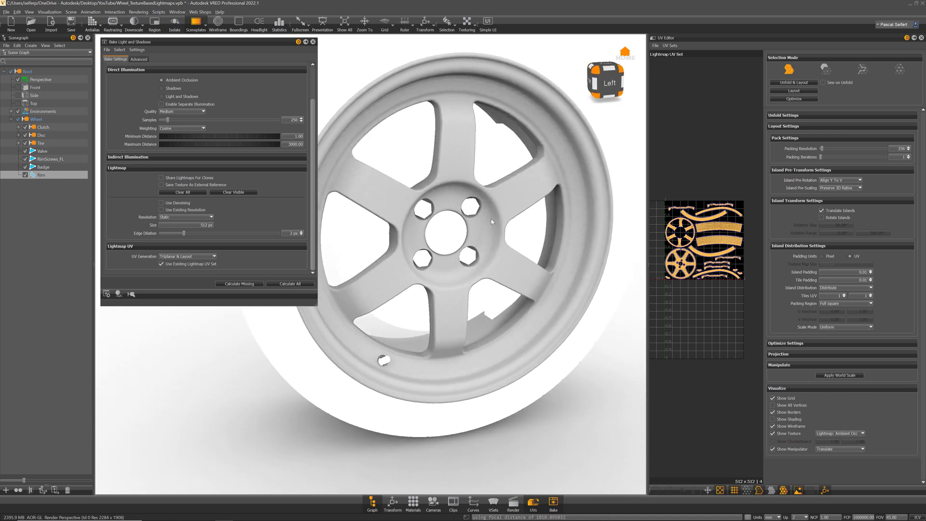
{"action": "left_click_drag", "start_coordinate": [494, 223], "coordinate": [352, 265]}
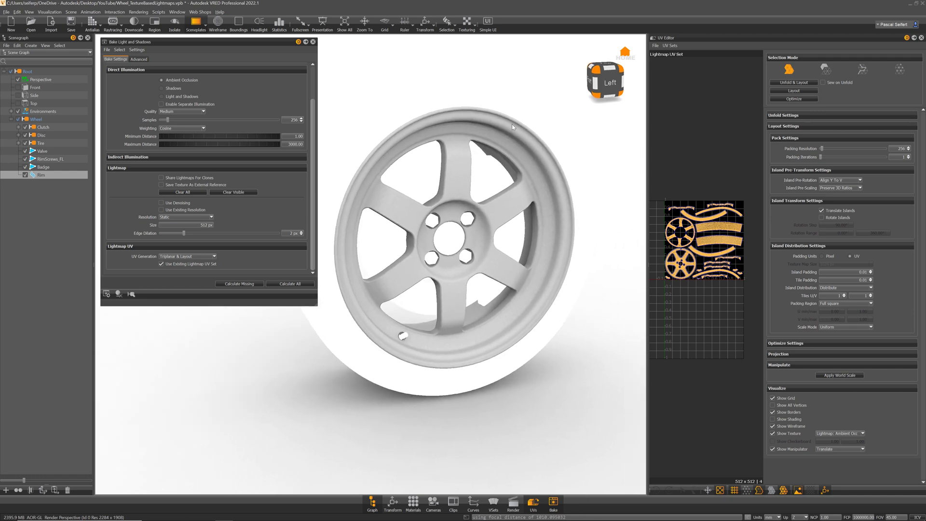
Step: Enlarge the UV Editor and hide the UV wireframe and borders to examine the baked lightmap texture
{"action": "left_click_drag", "start_coordinate": [648, 267], "coordinate": [480, 265]}
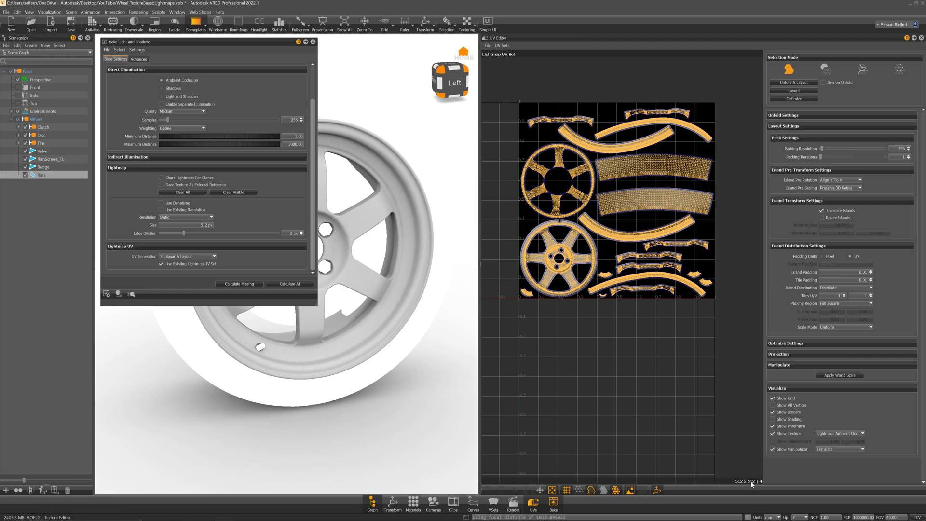
{"action": "left_click", "coordinate": [770, 365]}
{"action": "left_click", "coordinate": [616, 490]}
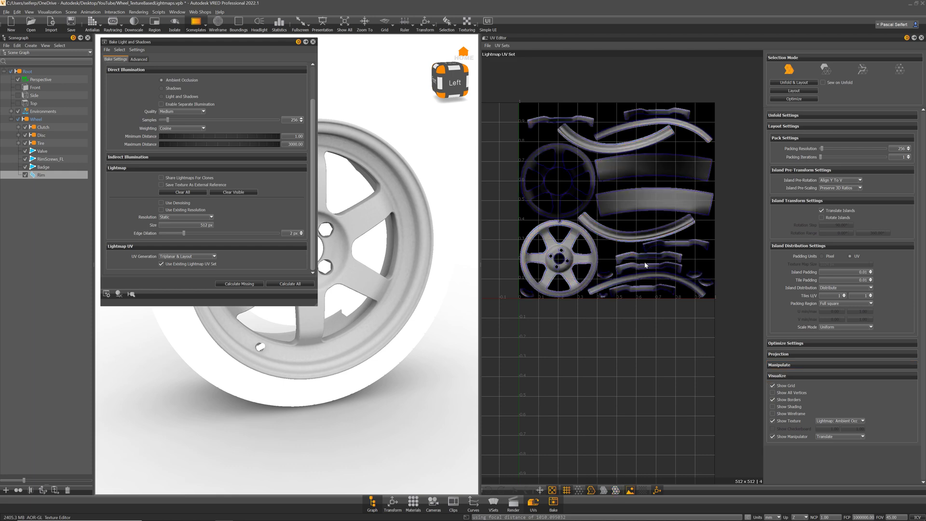
{"action": "scroll", "coordinate": [629, 230], "scroll_direction": "up", "scroll_amount": 2}
{"action": "scroll", "coordinate": [628, 230], "scroll_direction": "up", "scroll_amount": 2}
{"action": "mouse_move", "coordinate": [639, 262]}
{"action": "middle_mouse_down"}
{"action": "mouse_move", "coordinate": [659, 283]}
{"action": "mouse_move", "coordinate": [649, 274]}
{"action": "middle_mouse_up"}
{"action": "scroll", "coordinate": [650, 274], "scroll_direction": "down", "scroll_amount": 3}
{"action": "left_click", "coordinate": [590, 491]}
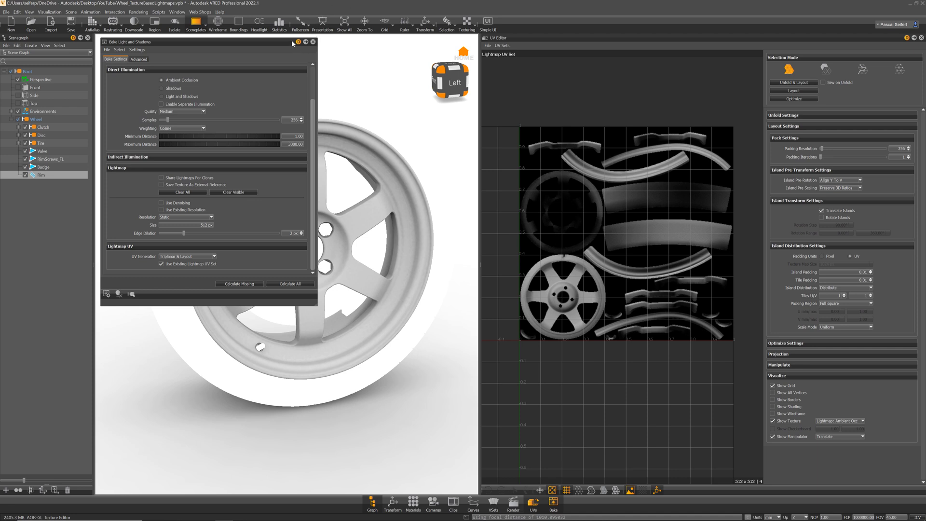
Step: Rebake the rim's ambient occlusion lightmap at 1024 px with High quality and denoising enabled
{"action": "left_click_drag", "start_coordinate": [196, 226], "coordinate": [255, 232]}
{"action": "type", "text": "1"}
{"action": "left_click", "coordinate": [174, 113]}
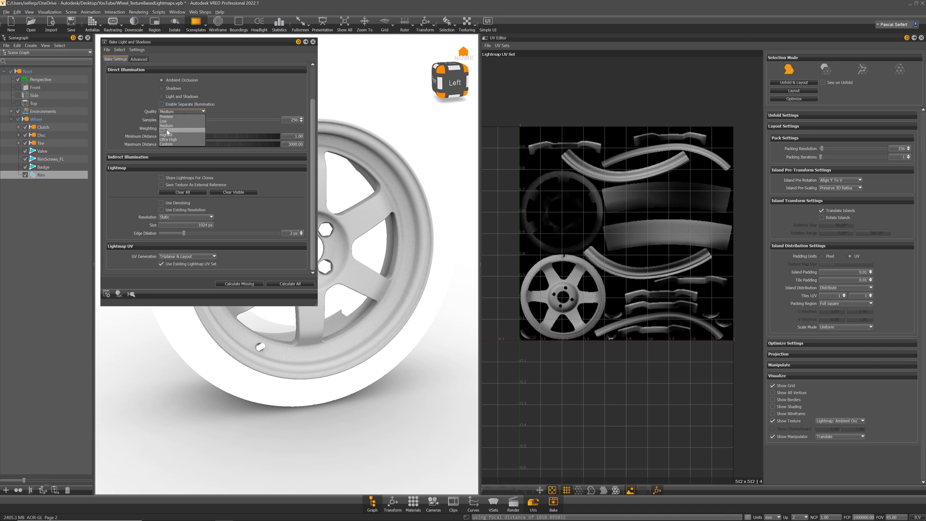
{"action": "left_click", "coordinate": [168, 131]}
{"action": "left_click", "coordinate": [162, 203]}
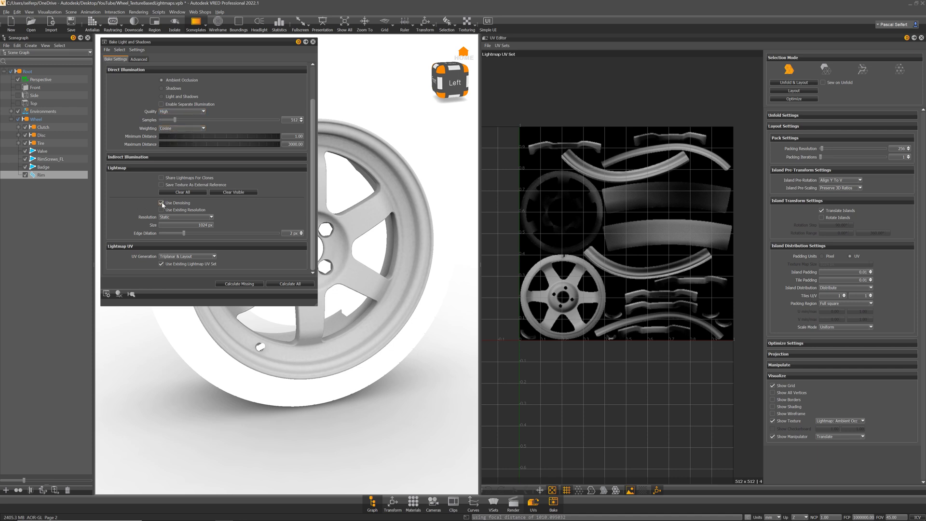
{"action": "left_click", "coordinate": [290, 284]}
Step: Examine the rebaked lightmap up close on the wheel-face island, and close the bake window to view the whole rim
{"action": "scroll", "coordinate": [599, 271], "scroll_direction": "up", "scroll_amount": 5}
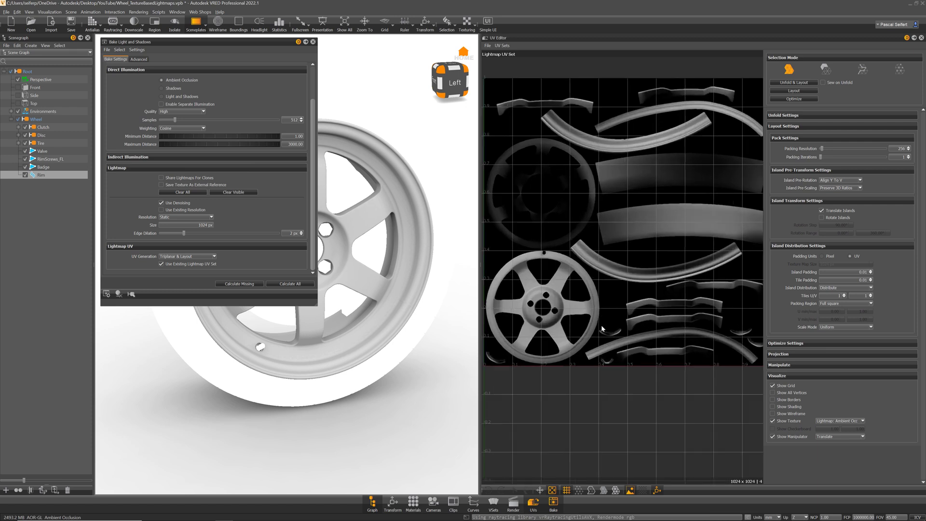
{"action": "scroll", "coordinate": [641, 213], "scroll_direction": "up", "scroll_amount": 3}
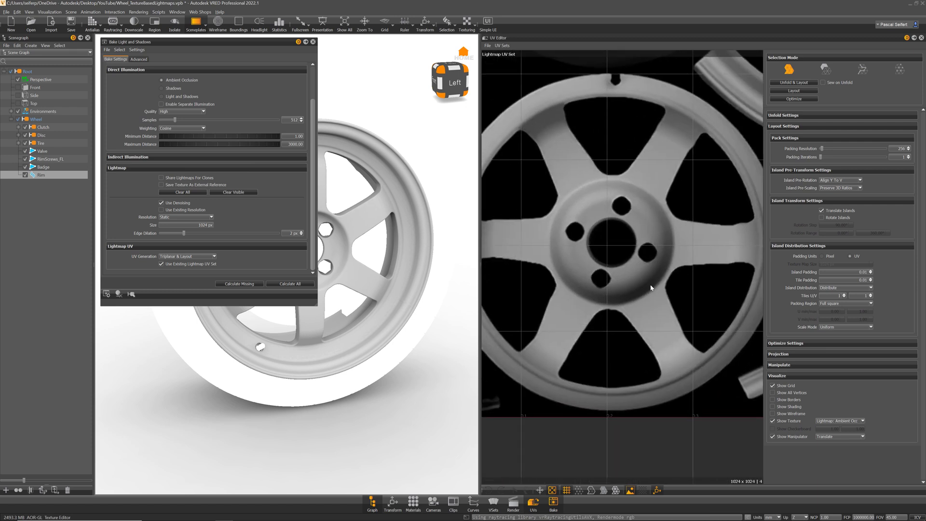
{"action": "scroll", "coordinate": [650, 288], "scroll_direction": "down", "scroll_amount": 3}
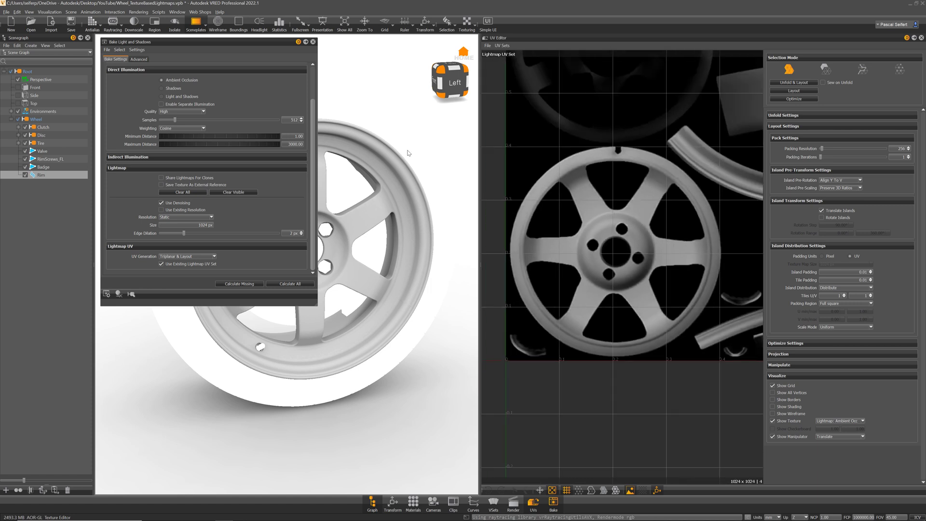
{"action": "left_click", "coordinate": [313, 43]}
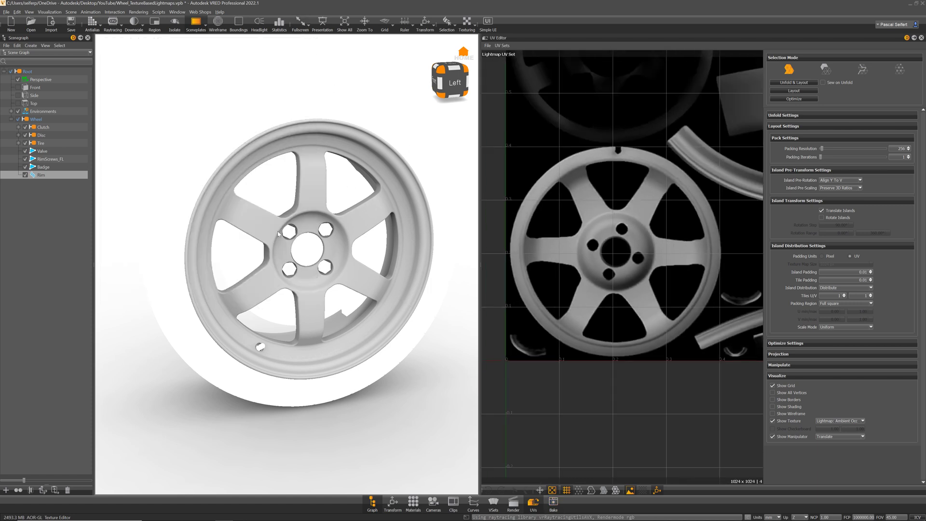
{"action": "left_click_drag", "start_coordinate": [261, 245], "coordinate": [304, 263], "text": "alt"}
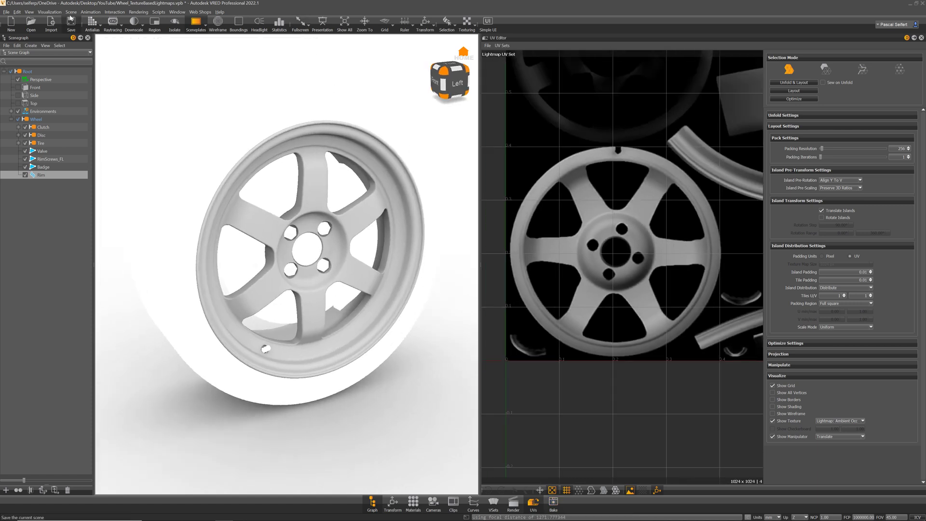
Step: Switch the 3D view to realistic rendering and view the whole wheel with the baked shadows
{"action": "left_click", "coordinate": [49, 12]}
{"action": "left_click", "coordinate": [63, 39]}
{"action": "scroll", "coordinate": [360, 259], "scroll_direction": "down", "scroll_amount": 3}
{"action": "left_click_drag", "start_coordinate": [360, 259], "coordinate": [412, 267], "text": "alt"}
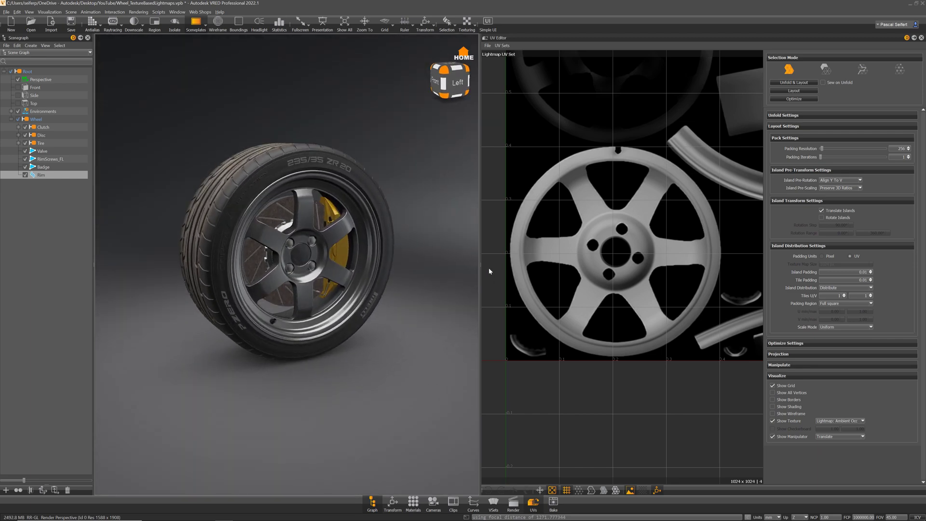
Step: Widen the 3D view slightly and show the rim's complete UV layout with its wireframe over the lightmap
{"action": "left_click_drag", "start_coordinate": [480, 265], "coordinate": [455, 263]}
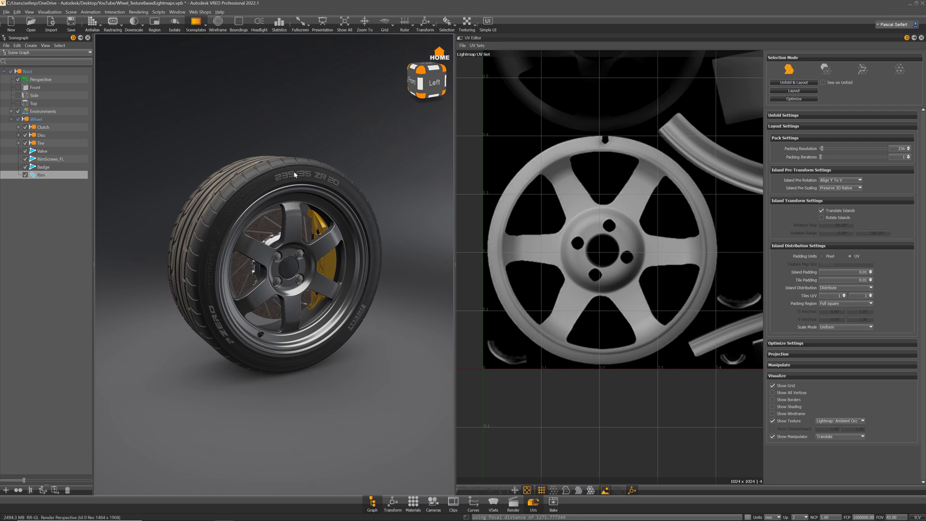
{"action": "scroll", "coordinate": [707, 199], "scroll_direction": "down", "scroll_amount": 7}
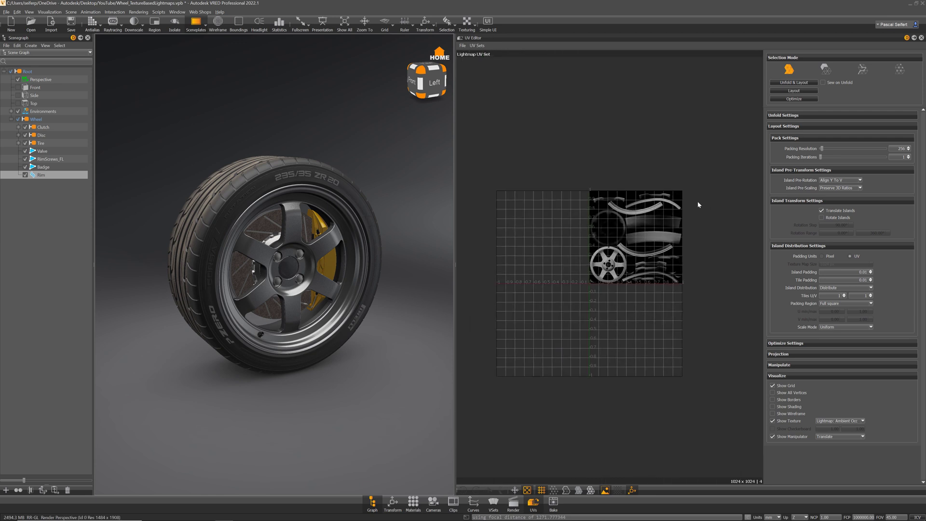
{"action": "middle_click_drag", "start_coordinate": [697, 202], "coordinate": [652, 212]}
{"action": "scroll", "coordinate": [642, 235], "scroll_direction": "up", "scroll_amount": 1}
{"action": "left_click", "coordinate": [590, 490]}
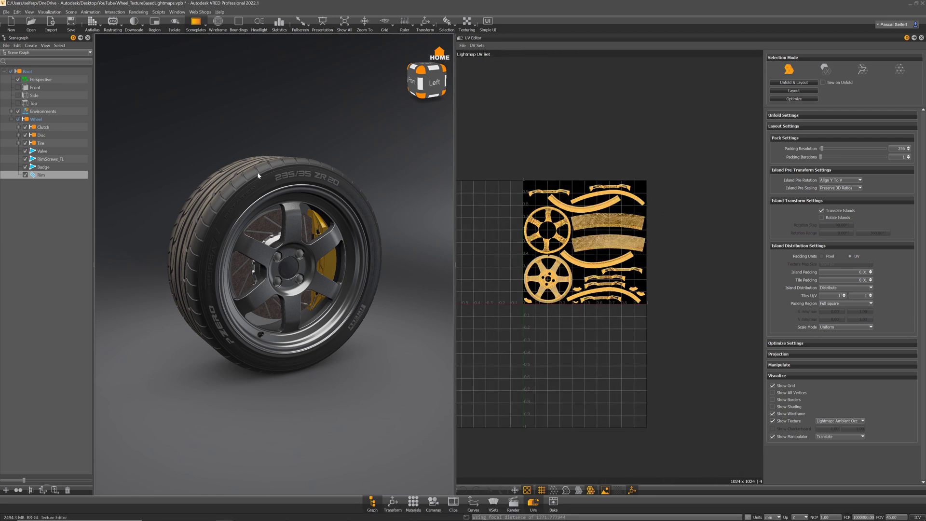
Step: Select the RimScrews_FL object, show its wireframe in the 3D view, and run Layout on its lightmap UV islands
{"action": "left_click", "coordinate": [44, 167]}
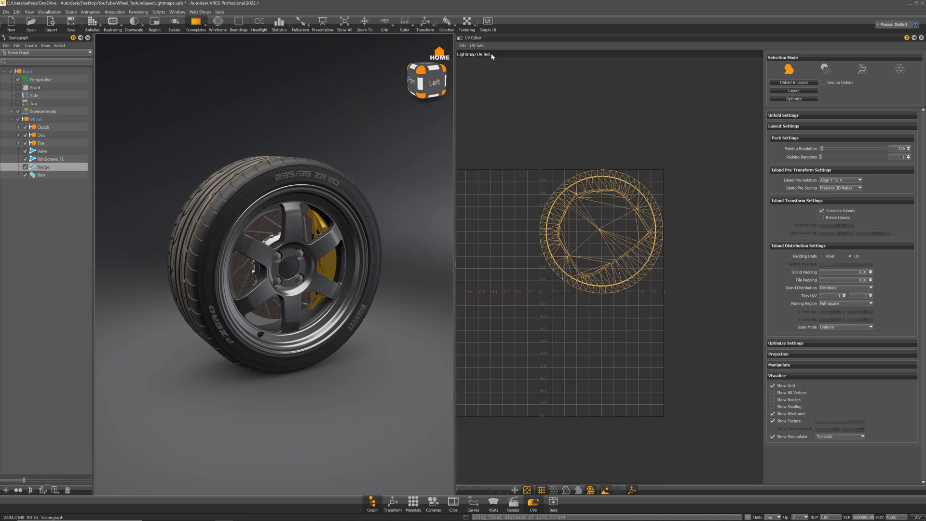
{"action": "left_click", "coordinate": [48, 159]}
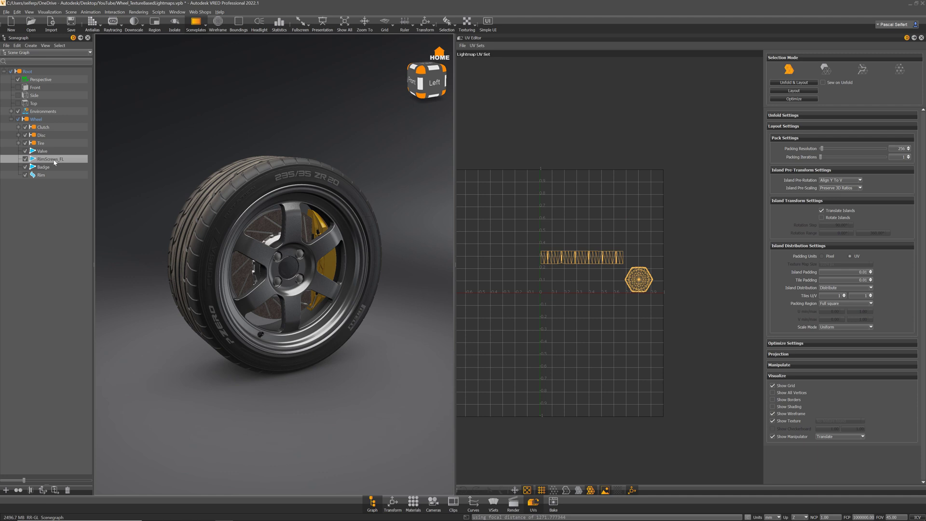
{"action": "left_click", "coordinate": [218, 24]}
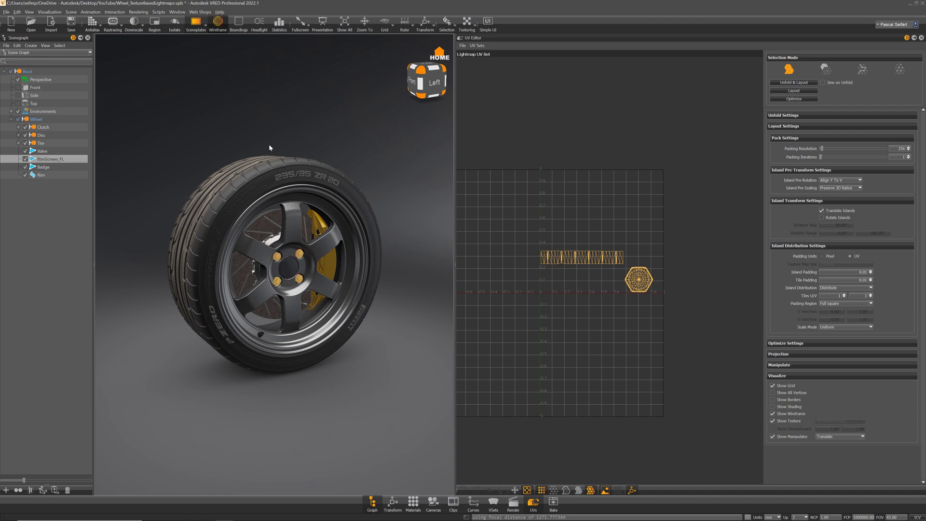
{"action": "right_click_drag", "start_coordinate": [274, 300], "coordinate": [356, 316], "text": "alt"}
{"action": "middle_click_drag", "start_coordinate": [356, 315], "coordinate": [355, 308], "text": "alt"}
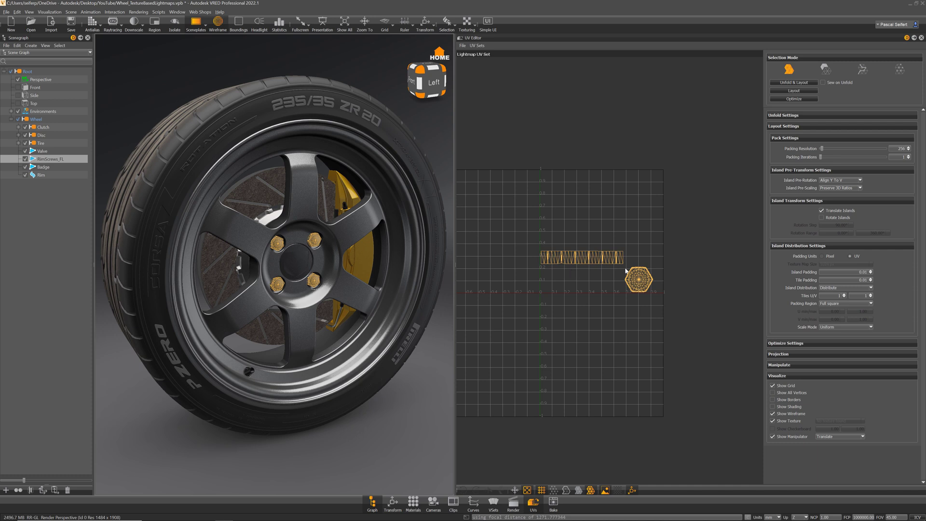
{"action": "left_click", "coordinate": [794, 91]}
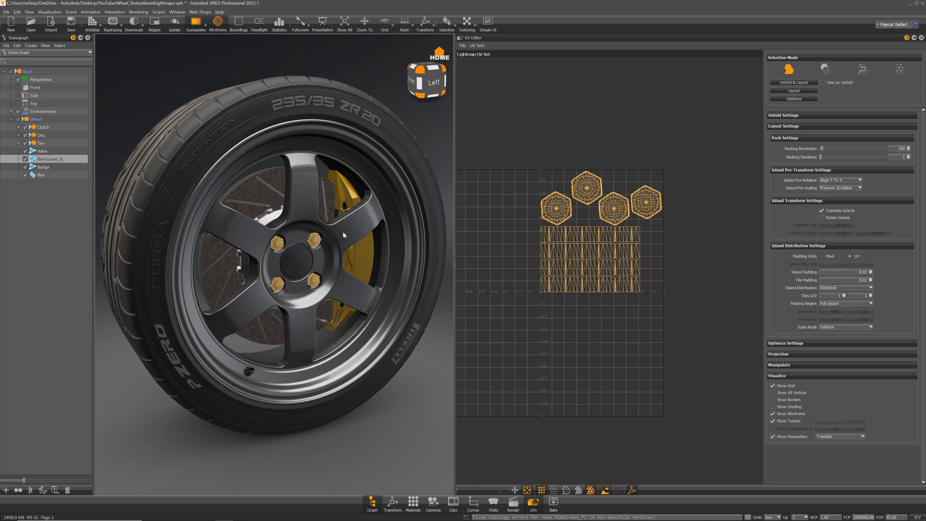
Step: Select the complete Wheel group to view the lightmap UVs of all its parts together
{"action": "left_click", "coordinate": [37, 120]}
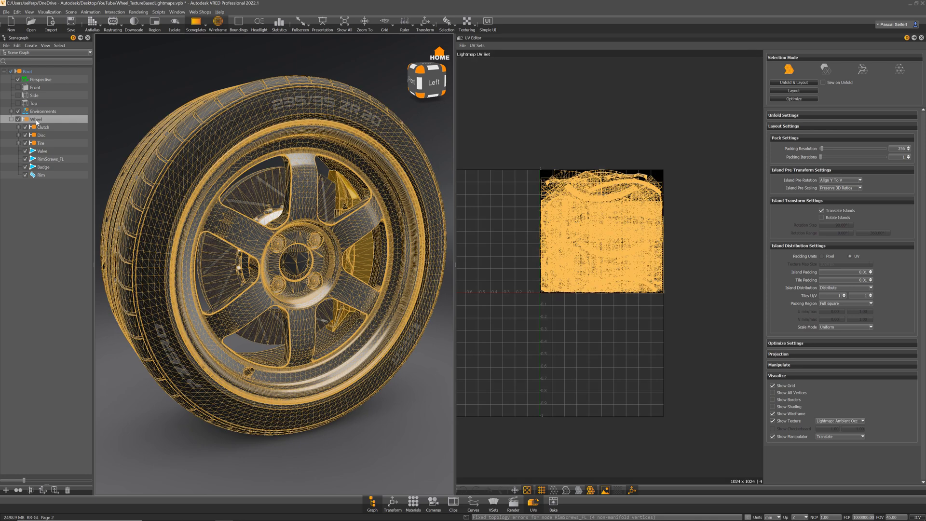
{"action": "scroll", "coordinate": [308, 280], "scroll_direction": "down", "scroll_amount": 3}
{"action": "middle_click_drag", "start_coordinate": [319, 291], "coordinate": [326, 284]}
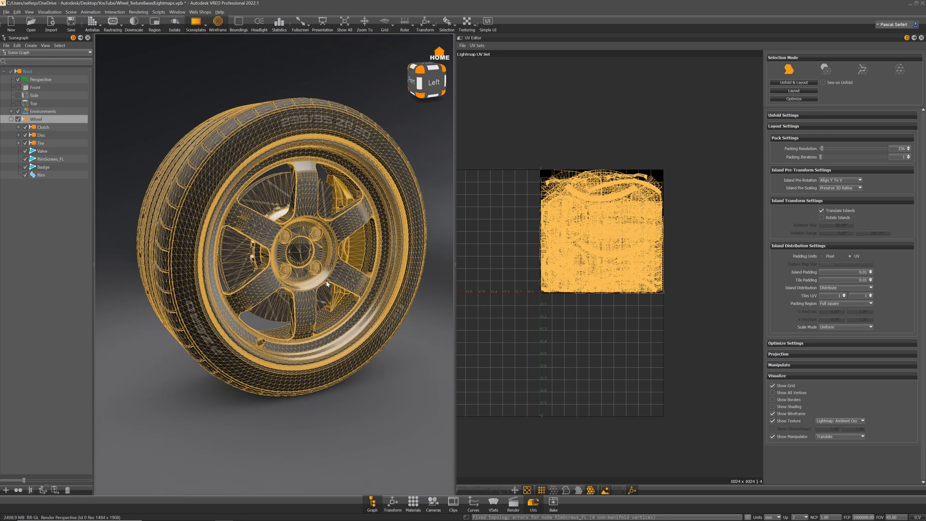
Step: Run Layout on the lightmap UV islands of the whole Wheel group and check the RimScrews_FL, Badge and Valve layouts
{"action": "left_click", "coordinate": [798, 92]}
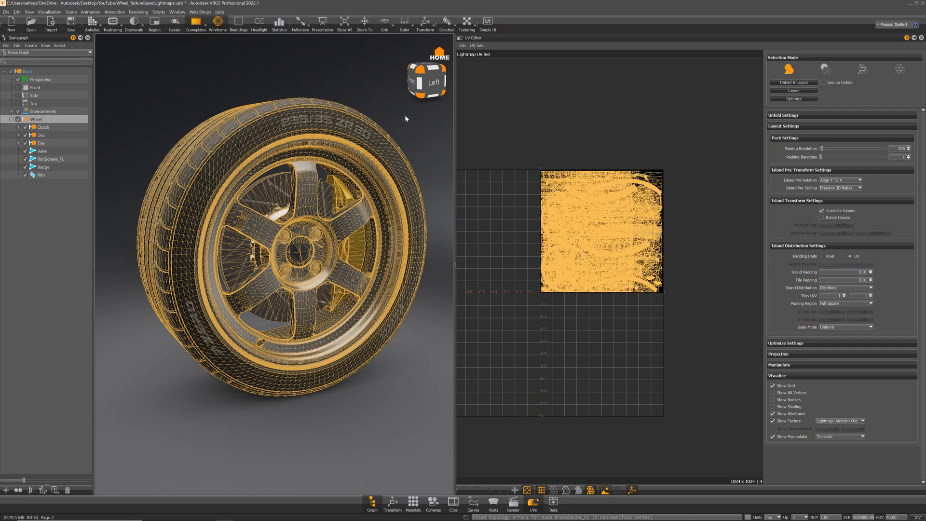
{"action": "left_click", "coordinate": [43, 151]}
{"action": "left_click", "coordinate": [48, 159]}
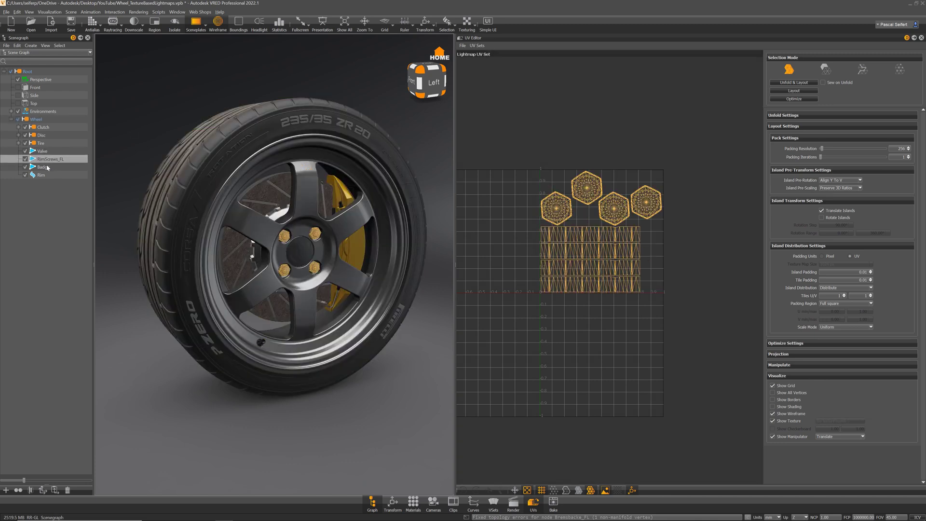
{"action": "left_click", "coordinate": [48, 167]}
{"action": "left_click", "coordinate": [43, 151]}
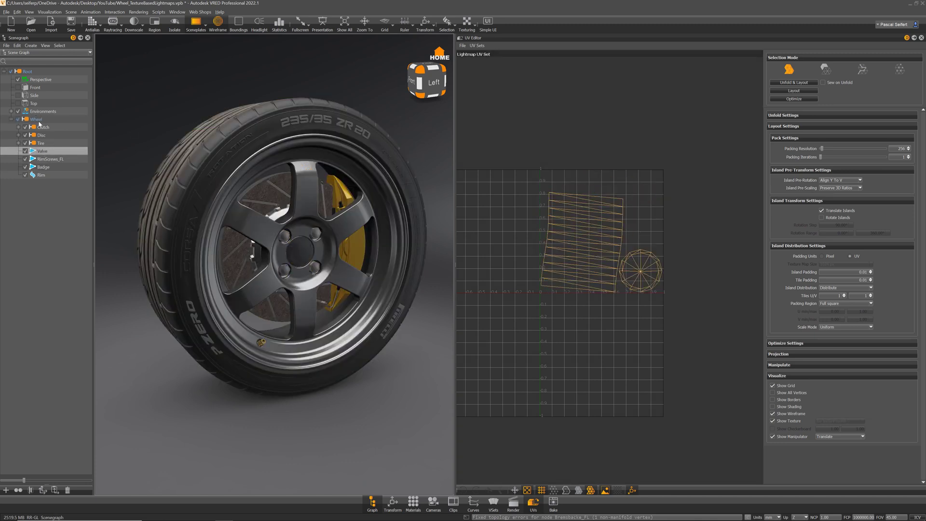
Step: Select the tire's tread and examine its lightmap UV islands against the tread geometry
{"action": "left_click_drag", "start_coordinate": [248, 154], "coordinate": [255, 169]}
{"action": "middle_click_drag", "start_coordinate": [255, 170], "coordinate": [265, 175]}
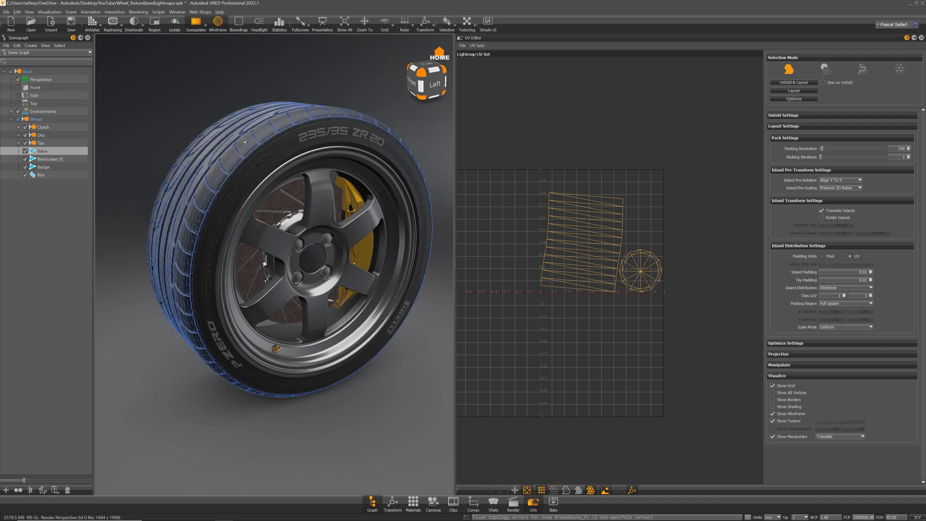
{"action": "left_click", "coordinate": [285, 153], "text": "shift"}
{"action": "scroll", "coordinate": [658, 209], "scroll_direction": "up", "scroll_amount": 5}
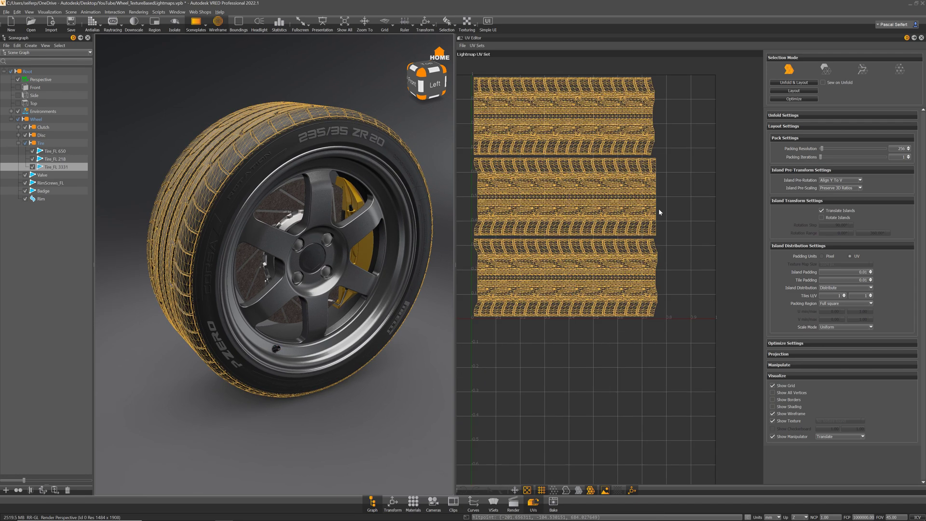
{"action": "left_click_drag", "start_coordinate": [316, 144], "coordinate": [360, 148]}
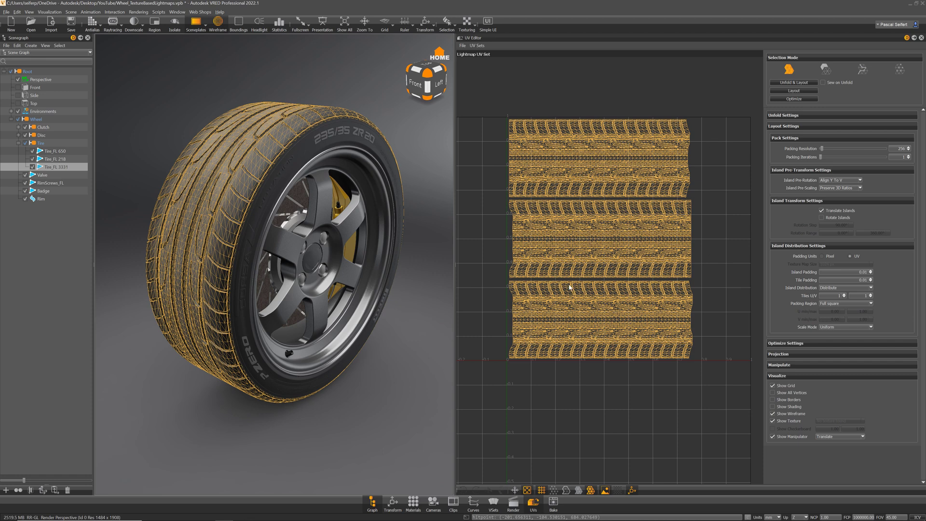
Step: Select the tire's outer sidewall, show its UV borders, and hide the wireframe in the 3D view
{"action": "left_click", "coordinate": [307, 151], "text": "ctrl+shift"}
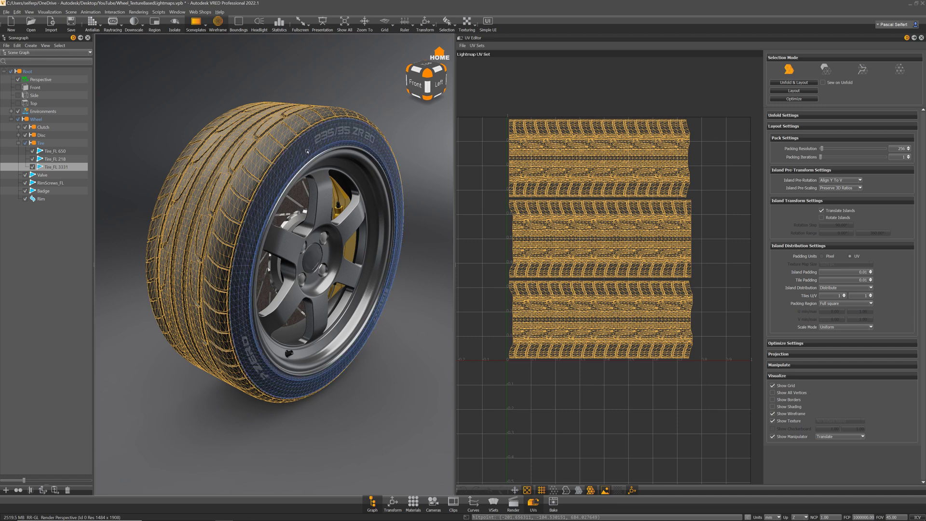
{"action": "left_click_drag", "start_coordinate": [338, 164], "coordinate": [297, 165]}
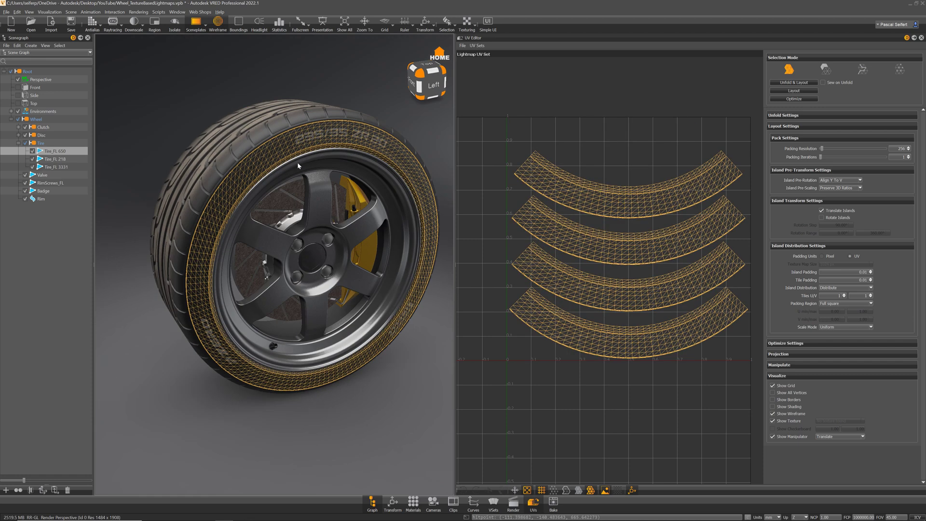
{"action": "left_click", "coordinate": [566, 490]}
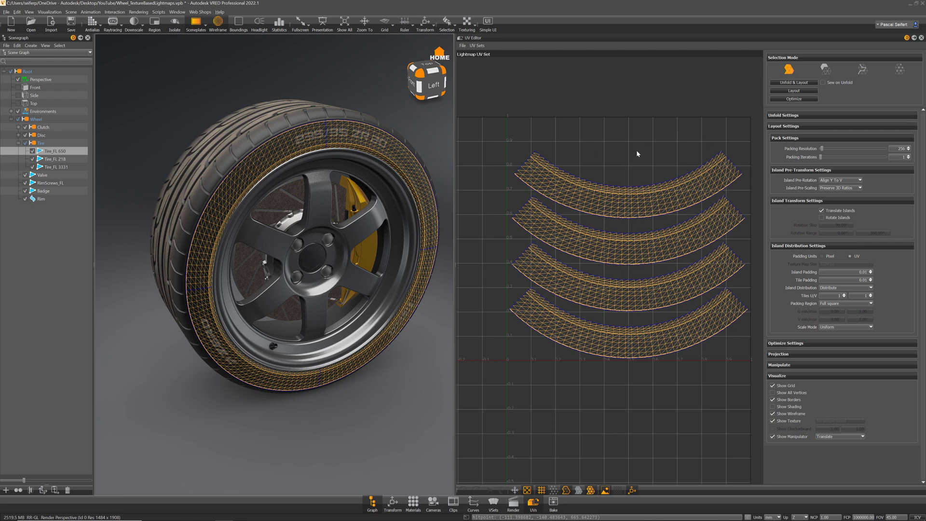
{"action": "left_click", "coordinate": [217, 21]}
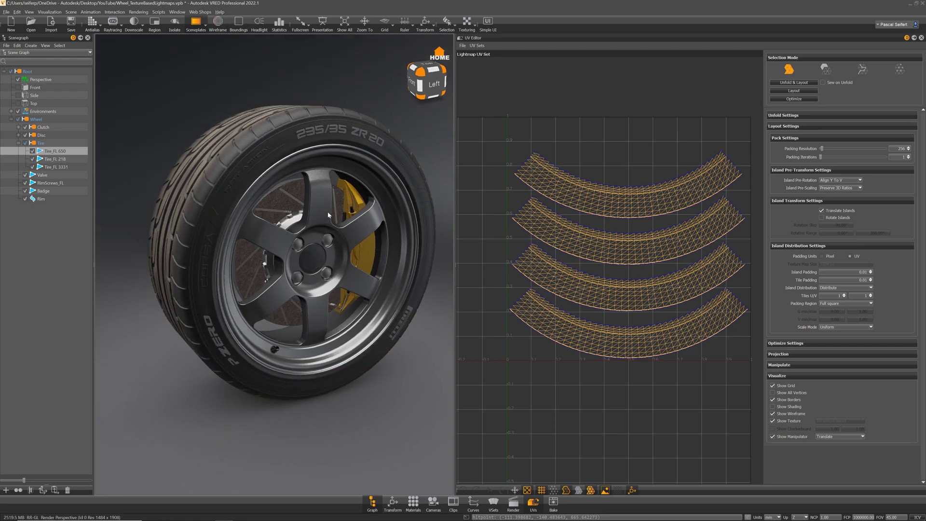
Step: For baking the whole Wheel group, set a dynamic lightmap resolution with a 64 px minimum and a texel density of 500 px/m
{"action": "left_click", "coordinate": [18, 143]}
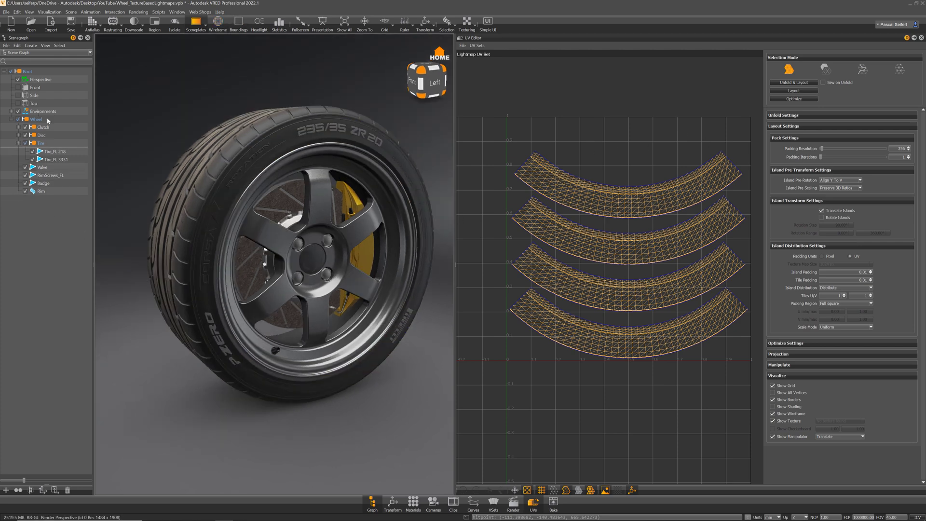
{"action": "left_click", "coordinate": [58, 119]}
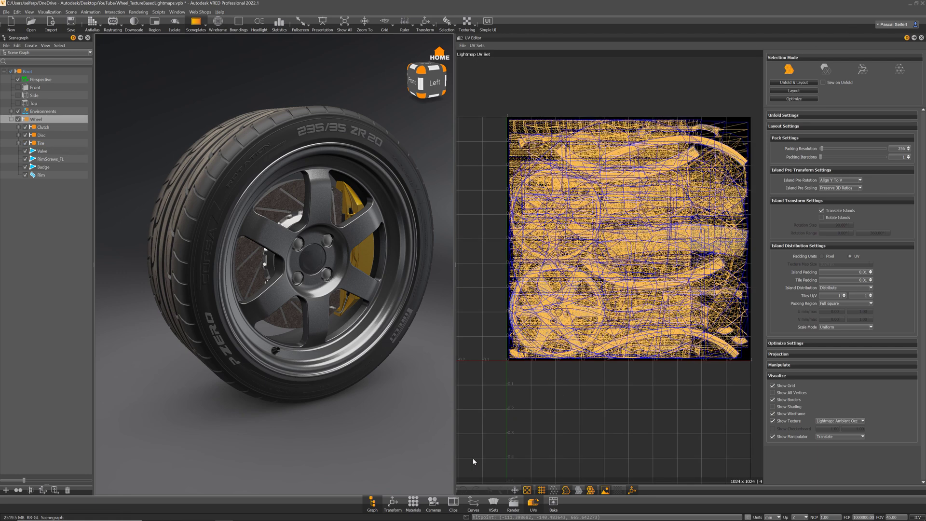
{"action": "left_click", "coordinate": [553, 503]}
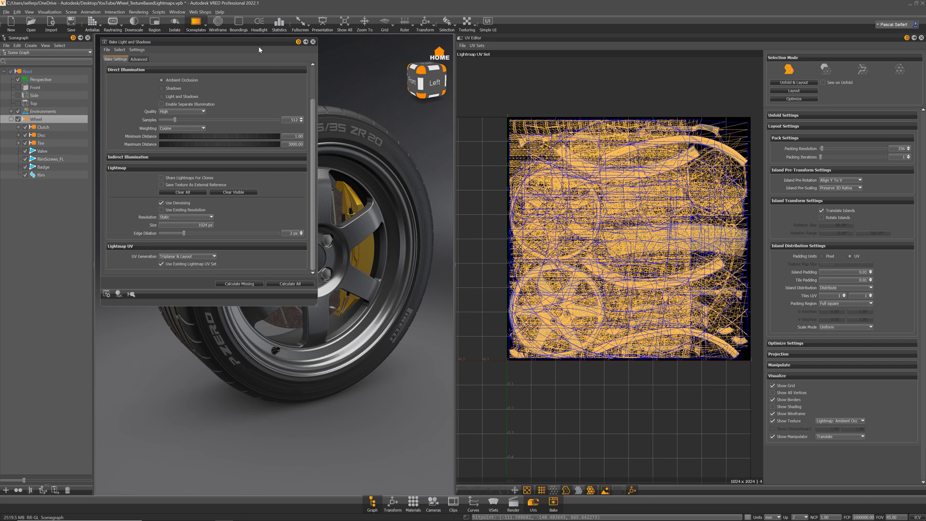
{"action": "left_click_drag", "start_coordinate": [317, 305], "coordinate": [320, 378]}
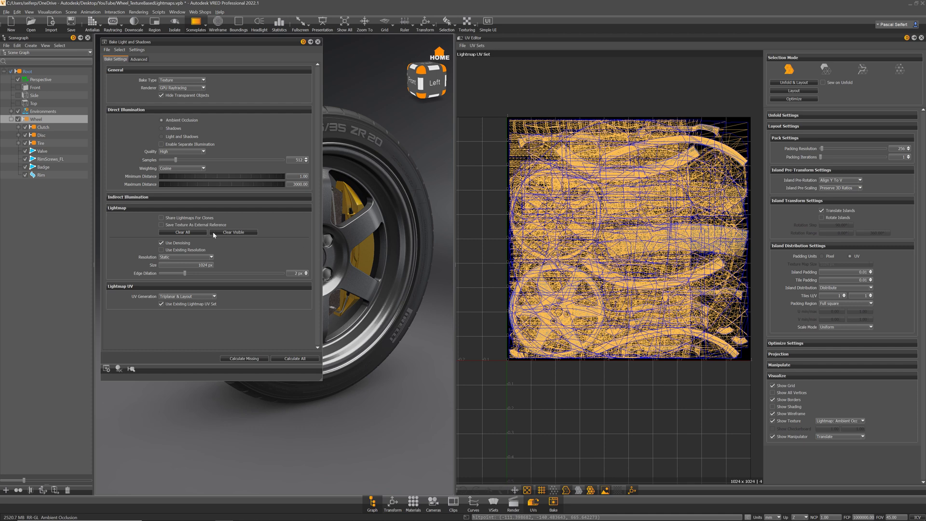
{"action": "left_click", "coordinate": [177, 258]}
{"action": "left_click", "coordinate": [172, 267]}
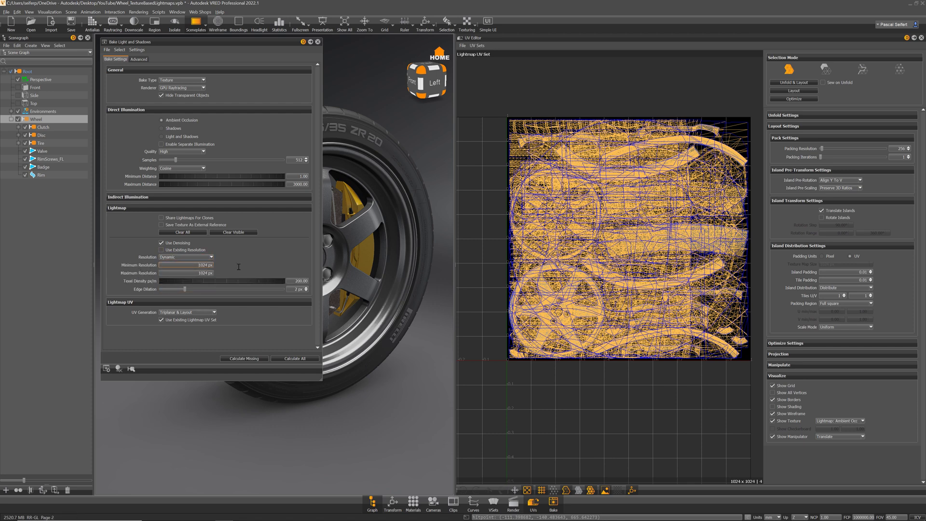
{"action": "left_click_drag", "start_coordinate": [193, 265], "coordinate": [284, 268]}
{"action": "type", "text": "6"}
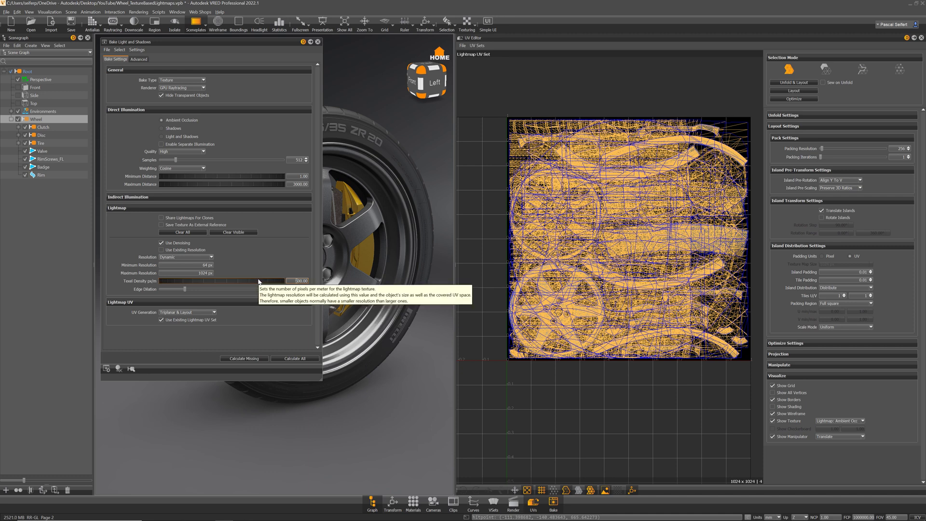
{"action": "key", "text": "ctrl+a"}
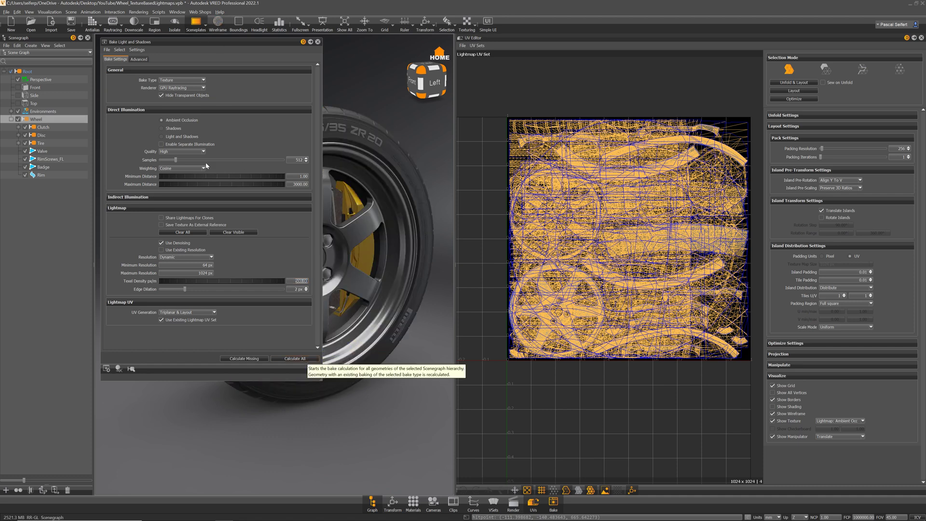
Step: Set the bake quality to Medium and calculate all ambient occlusion lightmaps of the Wheel group
{"action": "left_click", "coordinate": [179, 151]}
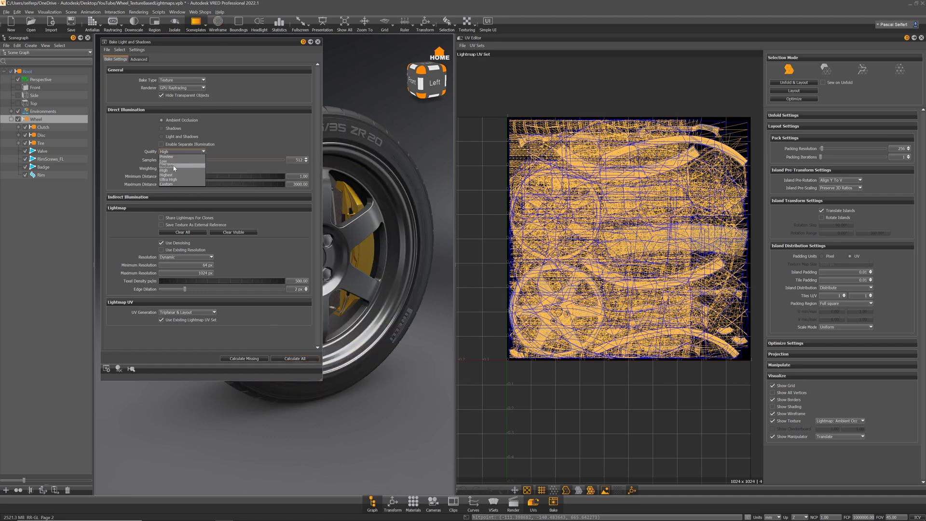
{"action": "left_click", "coordinate": [175, 166]}
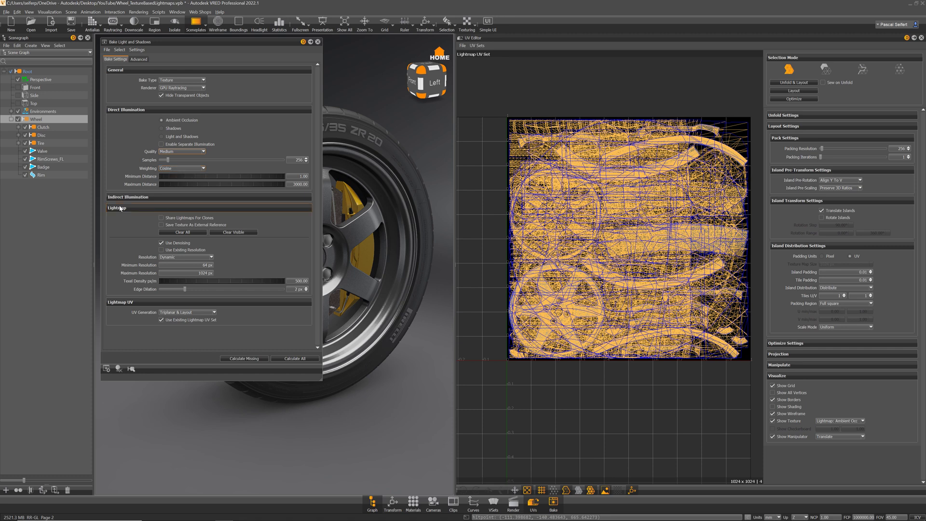
{"action": "left_click", "coordinate": [299, 358]}
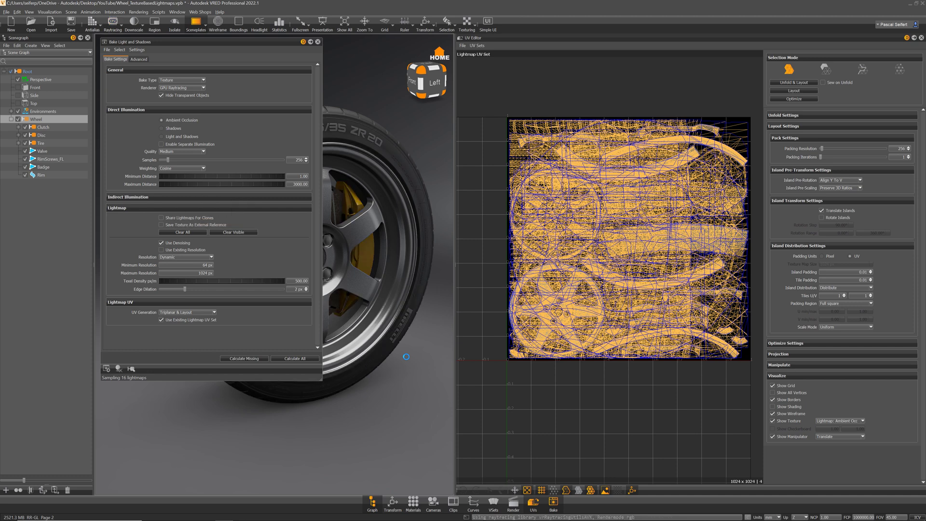
Step: Close the bake settings and switch the 3D view to ambient occlusion rendering
{"action": "left_click", "coordinate": [318, 42]}
{"action": "left_click", "coordinate": [50, 12]}
{"action": "left_click", "coordinate": [61, 61]}
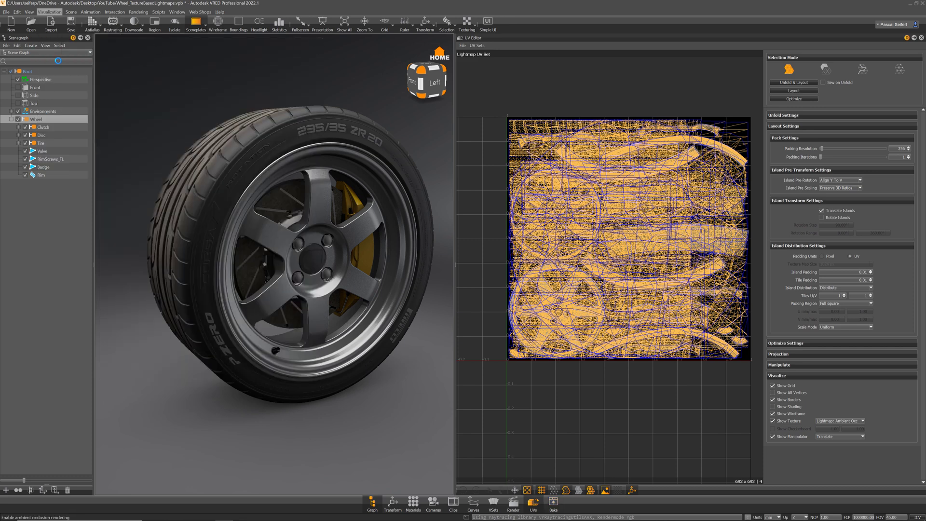
{"action": "mouse_move", "coordinate": [309, 259]}
{"action": "left_mouse_down"}
{"action": "mouse_move", "coordinate": [395, 302]}
{"action": "mouse_move", "coordinate": [317, 289]}
{"action": "mouse_move", "coordinate": [386, 285]}
{"action": "mouse_move", "coordinate": [39, 302]}
{"action": "mouse_move", "coordinate": [200, 290]}
{"action": "mouse_move", "coordinate": [474, 240]}
{"action": "mouse_move", "coordinate": [282, 257]}
{"action": "mouse_move", "coordinate": [285, 319]}
{"action": "mouse_move", "coordinate": [335, 282]}
{"action": "mouse_move", "coordinate": [308, 242]}
{"action": "left_mouse_up"}
Step: Compare the whole wheel's baked ambient occlusion with and without the wireframe and UV borders
{"action": "left_click", "coordinate": [218, 24]}
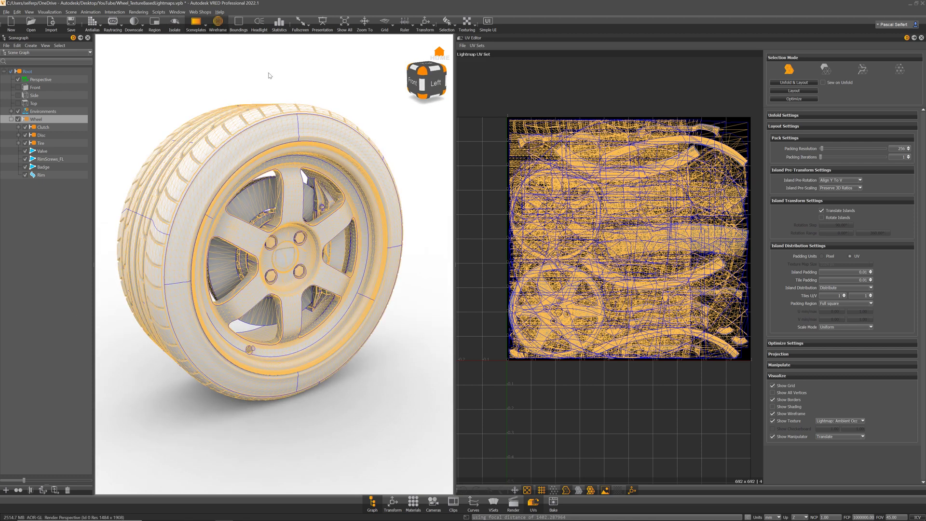
{"action": "middle_click_drag", "start_coordinate": [320, 166], "coordinate": [332, 159]}
{"action": "left_click", "coordinate": [219, 24]}
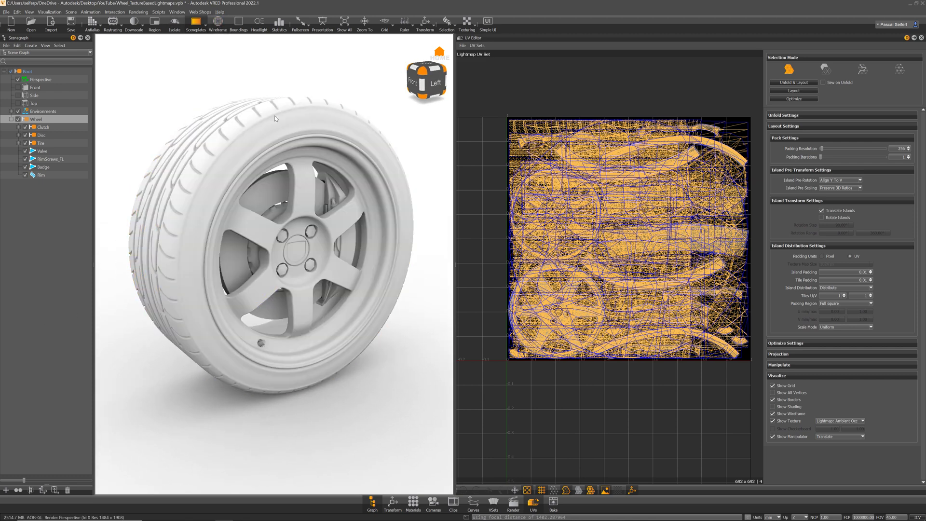
{"action": "left_click", "coordinate": [219, 24]}
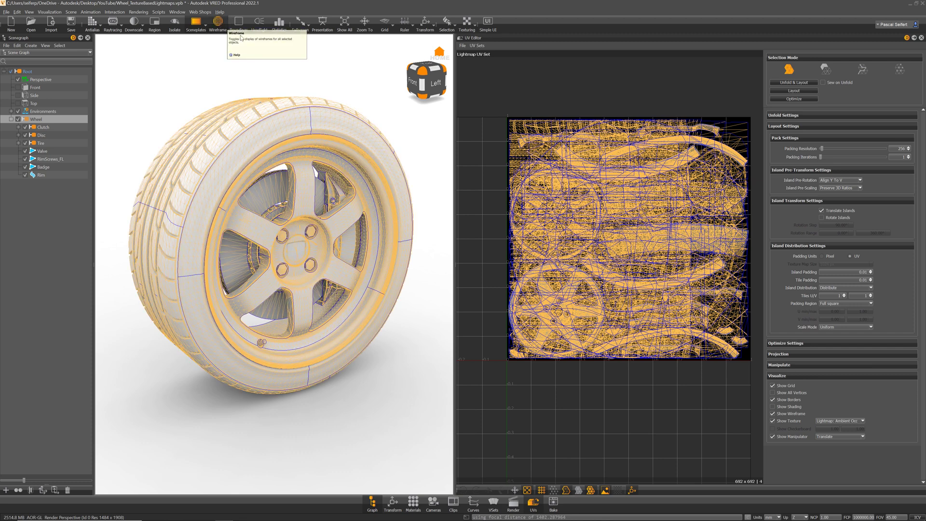
{"action": "left_click_drag", "start_coordinate": [309, 154], "coordinate": [319, 163]}
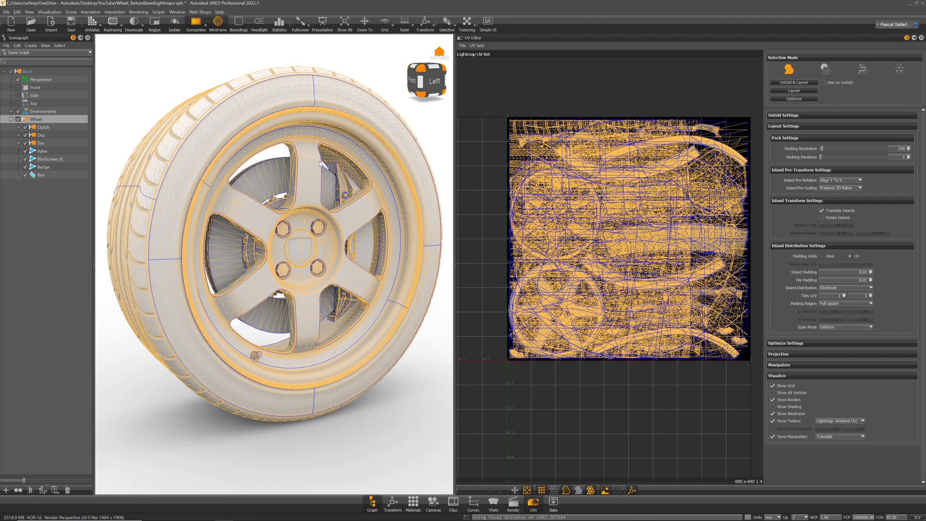
{"action": "left_click", "coordinate": [218, 21]}
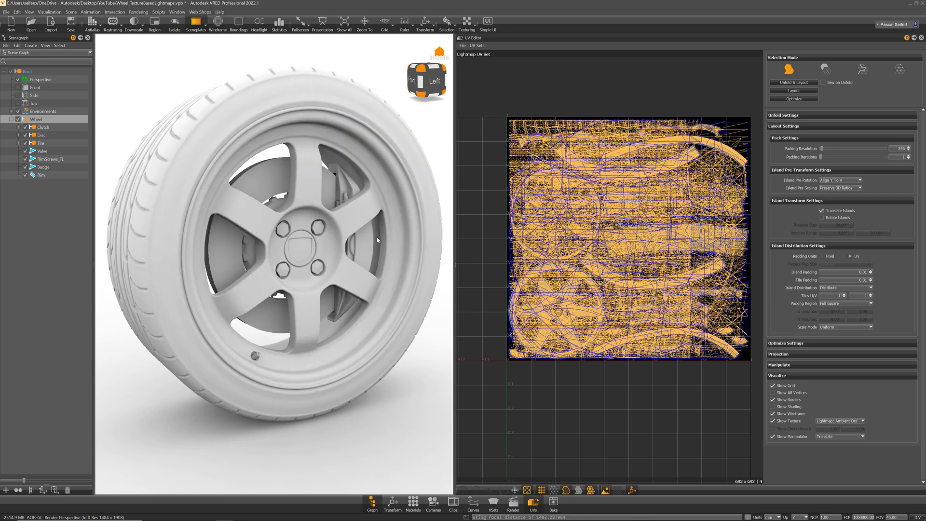
Step: Examine the baked shading around the rim spokes and screws up close, with and without the wireframe
{"action": "scroll", "coordinate": [392, 259], "scroll_direction": "up", "scroll_amount": 5}
{"action": "middle_click_drag", "start_coordinate": [392, 259], "coordinate": [261, 326]}
{"action": "scroll", "coordinate": [294, 158], "scroll_direction": "up", "scroll_amount": 5}
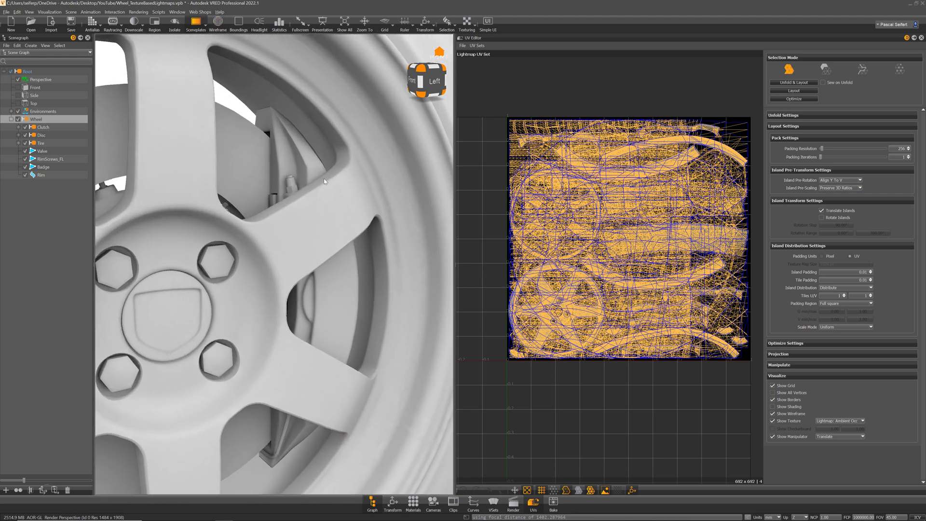
{"action": "left_click_drag", "start_coordinate": [294, 159], "coordinate": [305, 179]}
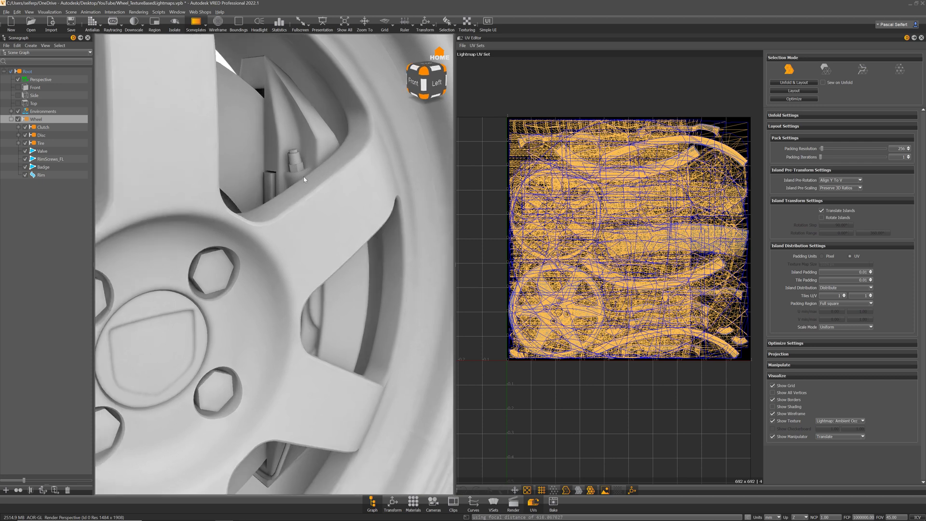
{"action": "left_click", "coordinate": [218, 22]}
{"action": "left_click_drag", "start_coordinate": [317, 142], "coordinate": [240, 108]}
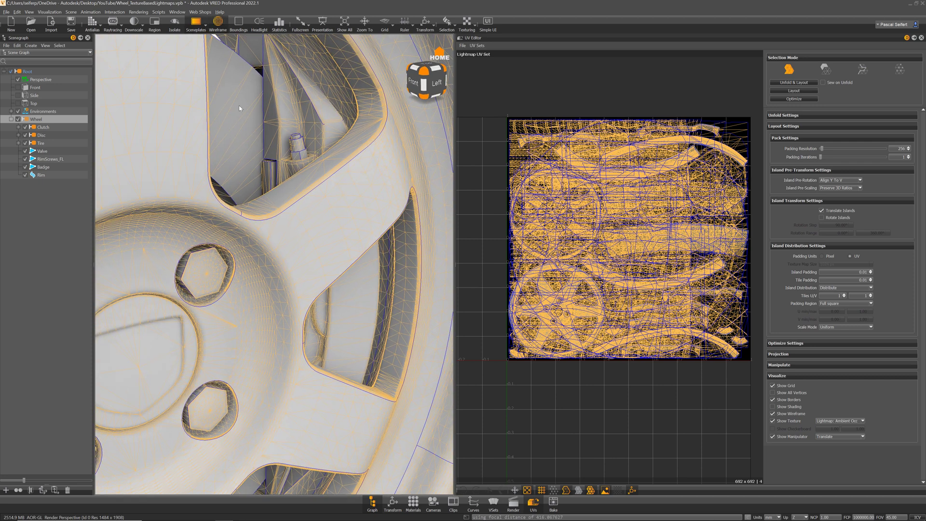
{"action": "left_click", "coordinate": [219, 23]}
{"action": "scroll", "coordinate": [309, 265], "scroll_direction": "down", "scroll_amount": 10}
{"action": "middle_click_drag", "start_coordinate": [309, 306], "coordinate": [379, 293]}
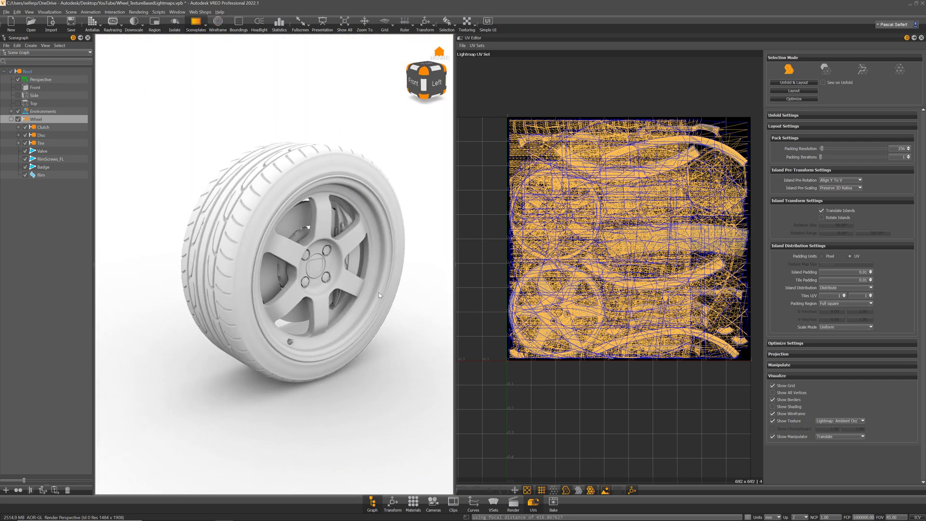
{"action": "left_click_drag", "start_coordinate": [379, 293], "coordinate": [351, 282]}
Step: Inspect the baked lightmaps and UV layouts of the Badge, RimScrews_FL, Valve and Rim objects in turn
{"action": "left_click", "coordinate": [54, 12]}
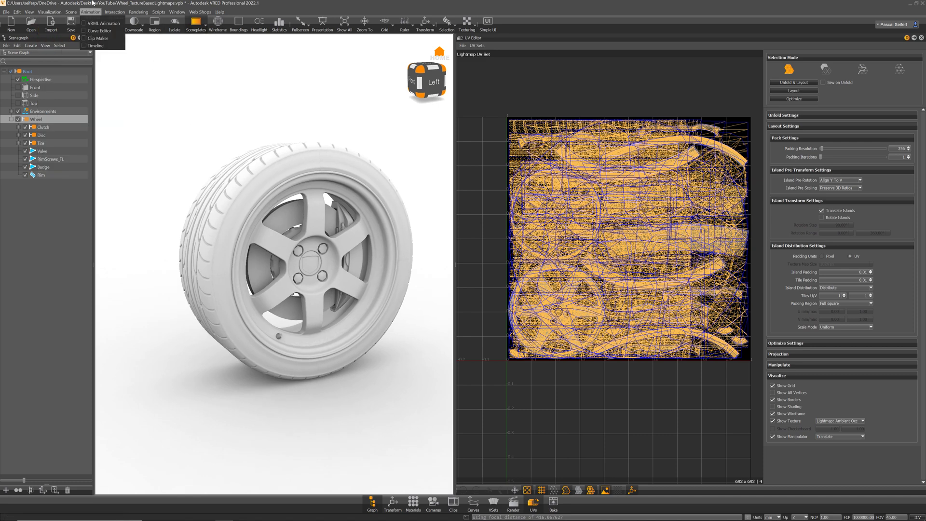
{"action": "left_click", "coordinate": [44, 168]}
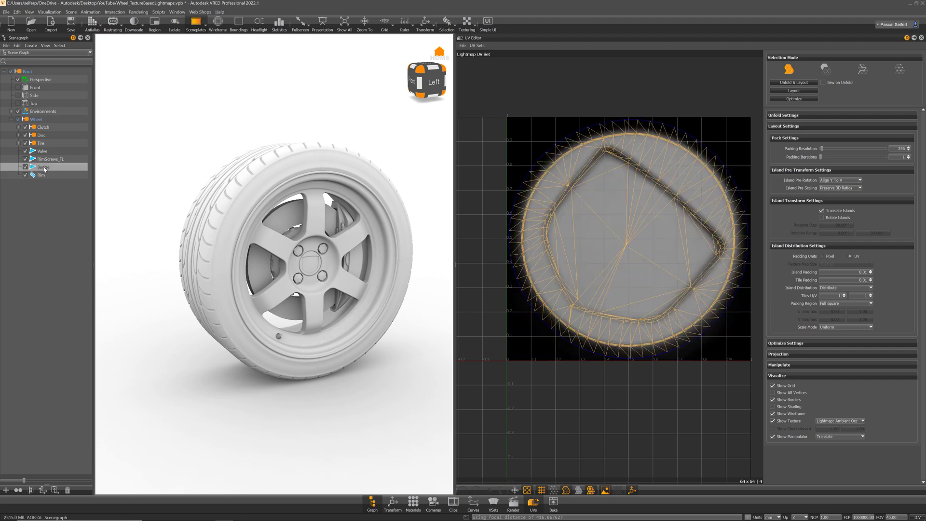
{"action": "left_click", "coordinate": [47, 160]}
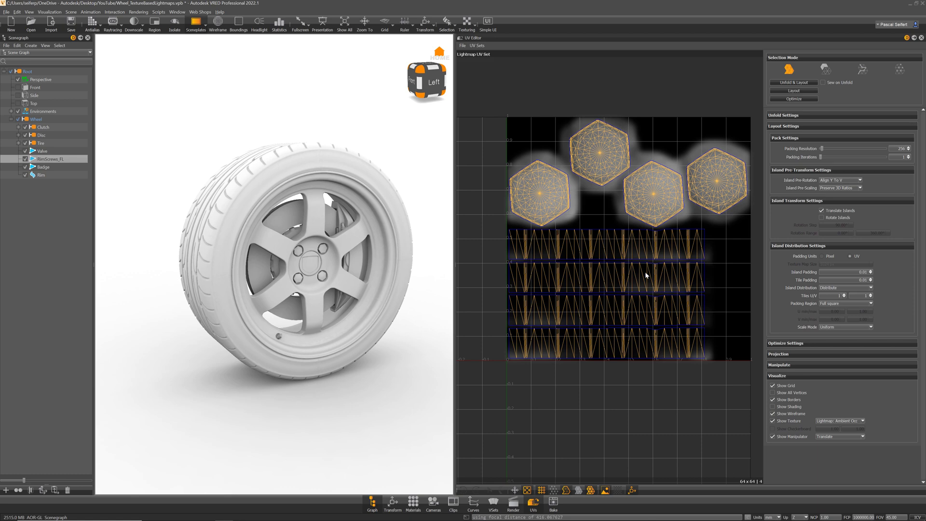
{"action": "left_click", "coordinate": [42, 152]}
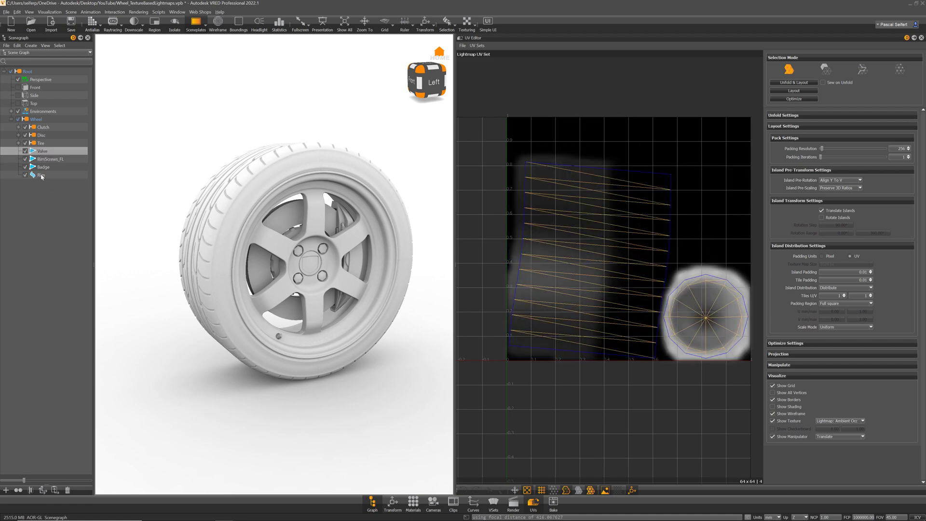
{"action": "left_click", "coordinate": [42, 175]}
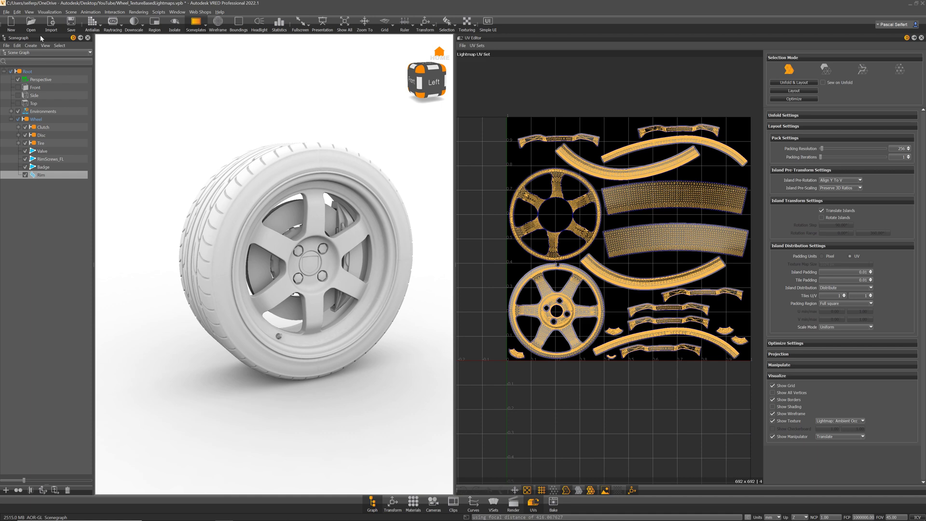
Step: Switch the 3D view from ambient occlusion back to realistic rendering and view the whole wheel
{"action": "left_click", "coordinate": [48, 13]}
{"action": "left_click", "coordinate": [51, 38]}
{"action": "left_click_drag", "start_coordinate": [318, 307], "coordinate": [350, 300]}
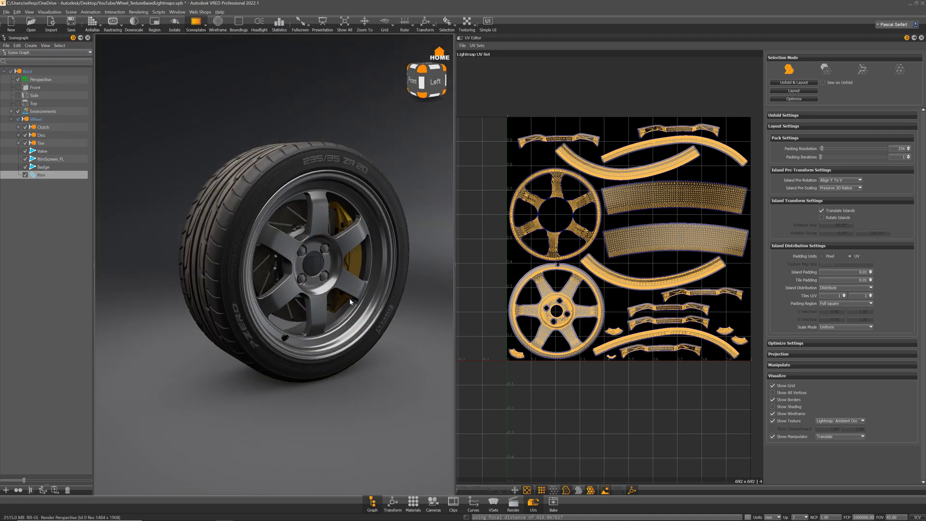
{"action": "right_click_drag", "start_coordinate": [348, 269], "coordinate": [348, 253]}
Step: Create a directional light under the Root node of the scene graph
{"action": "right_click", "coordinate": [28, 72]}
{"action": "mouse_move", "coordinate": [53, 78]}
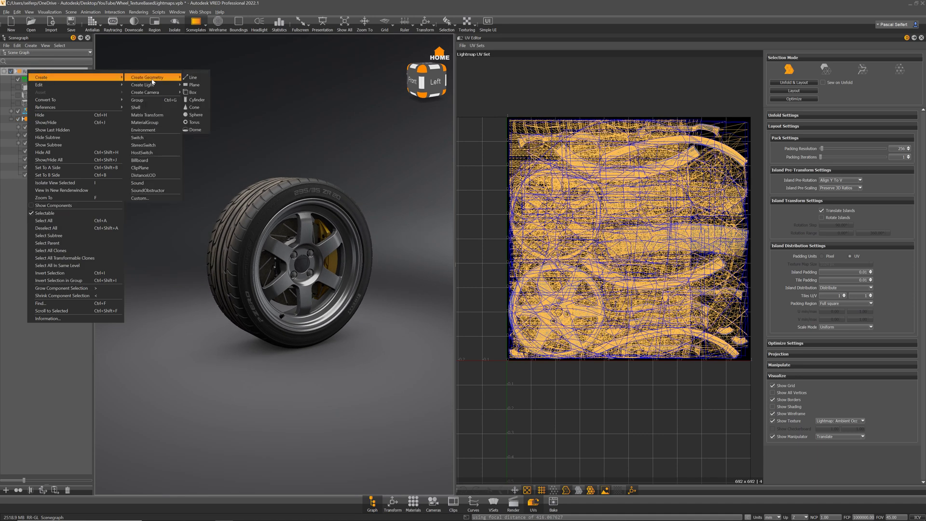
{"action": "mouse_move", "coordinate": [151, 84]}
{"action": "left_click", "coordinate": [208, 85]}
Step: Rotate the directional light so the wheel casts its shadow diagonally across the ground beside the tire
{"action": "key", "text": "w"}
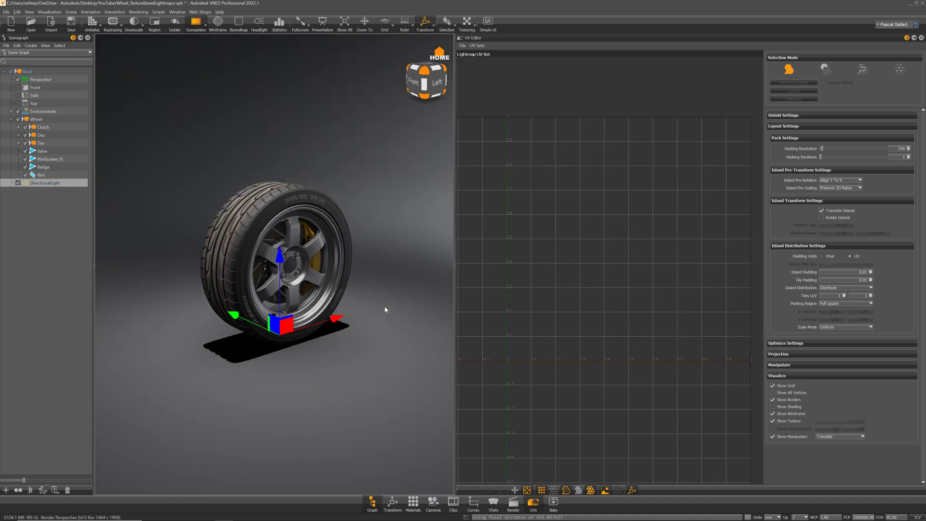
{"action": "key", "text": "r"}
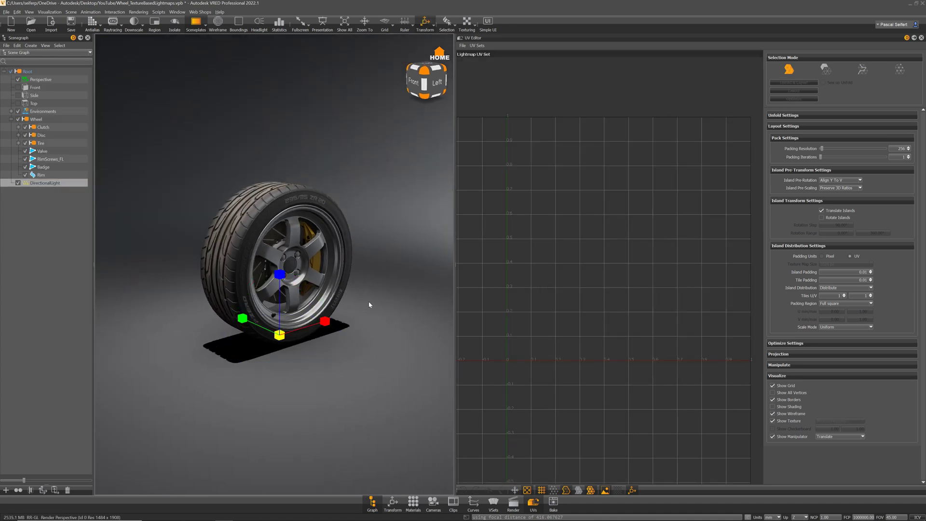
{"action": "key", "text": "e"}
{"action": "left_click_drag", "start_coordinate": [320, 298], "coordinate": [330, 306]}
{"action": "left_click_drag", "start_coordinate": [265, 333], "coordinate": [333, 324], "text": "alt"}
{"action": "left_click_drag", "start_coordinate": [343, 313], "coordinate": [339, 328]}
{"action": "left_click_drag", "start_coordinate": [314, 299], "coordinate": [241, 282], "text": "alt"}
Step: Set the directional light's ground shadow intensity to 0.5, and close the Light Editor and UV Editor
{"action": "left_click", "coordinate": [71, 12]}
{"action": "left_click", "coordinate": [83, 76]}
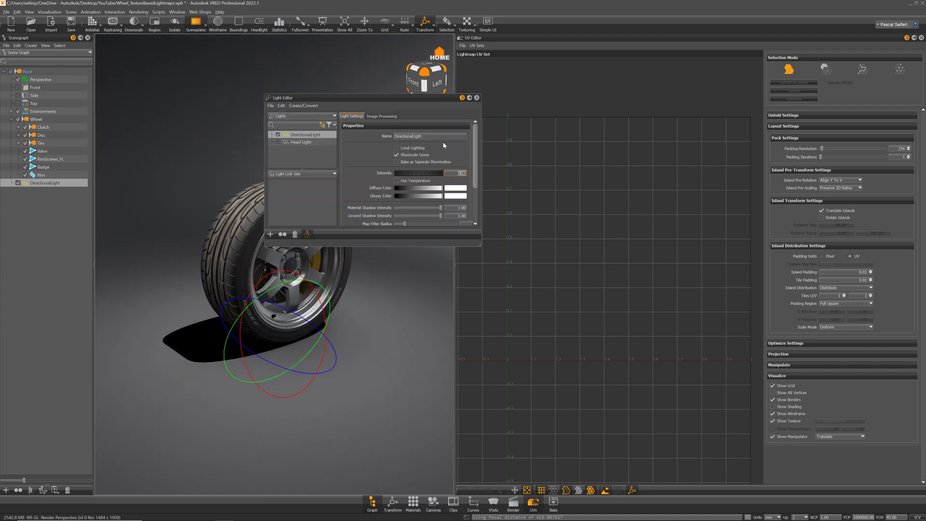
{"action": "double_click", "coordinate": [460, 216]}
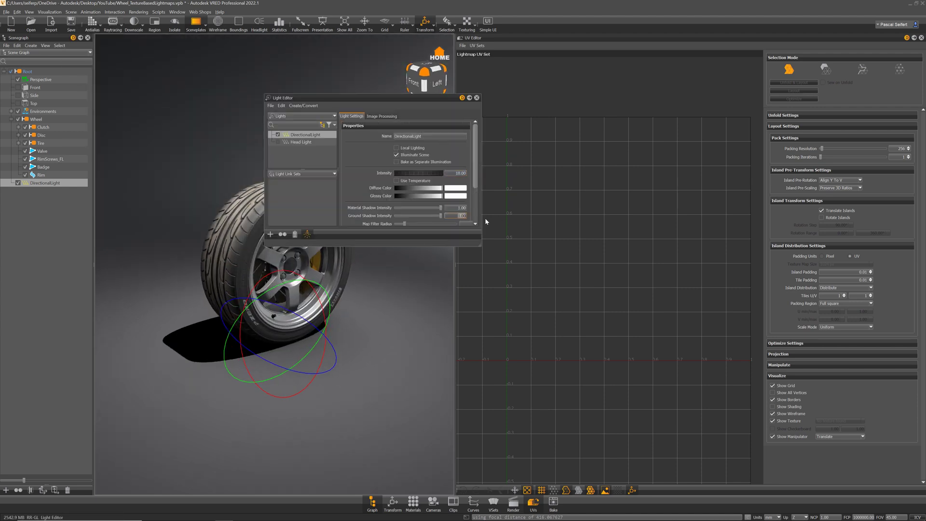
{"action": "type", "text": "0.5"}
{"action": "key", "text": "Return"}
{"action": "left_click", "coordinate": [477, 97]}
{"action": "left_click", "coordinate": [921, 37]}
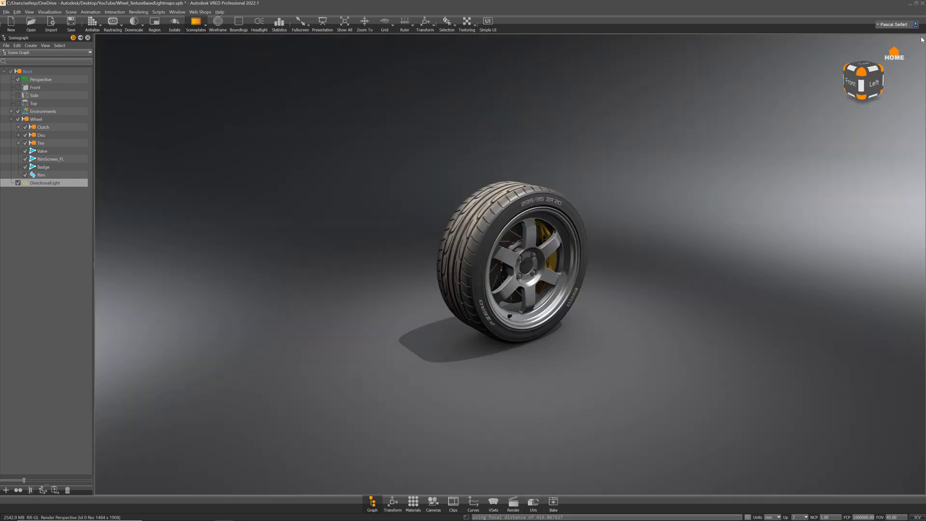